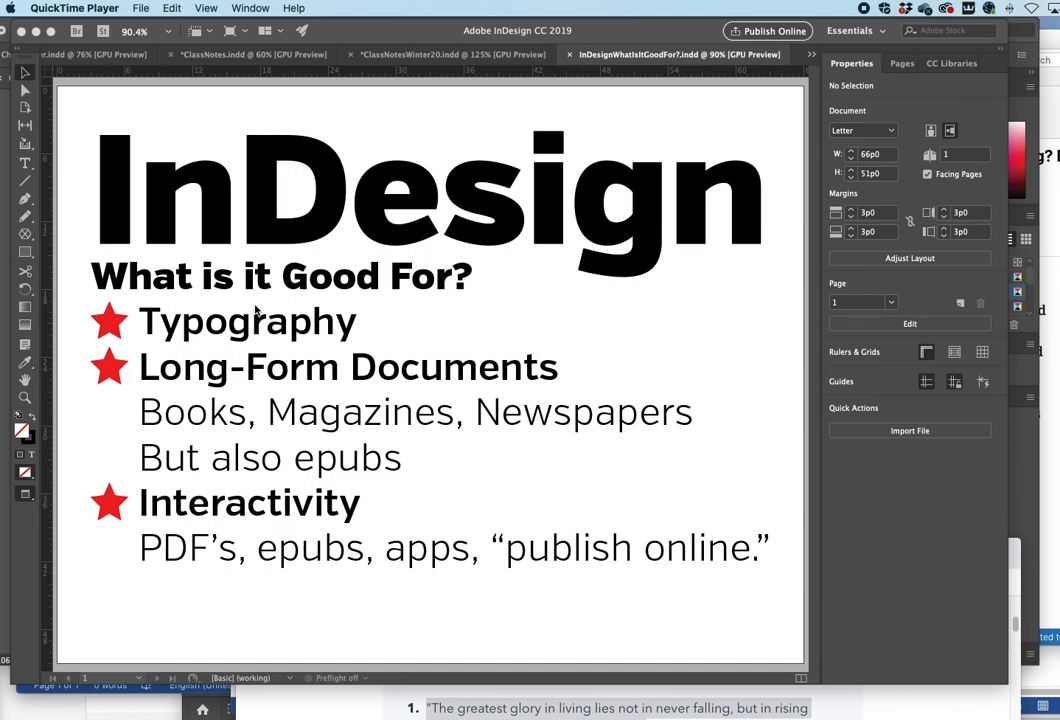
- Switch the workspace to Advanced
left_click(851, 33)
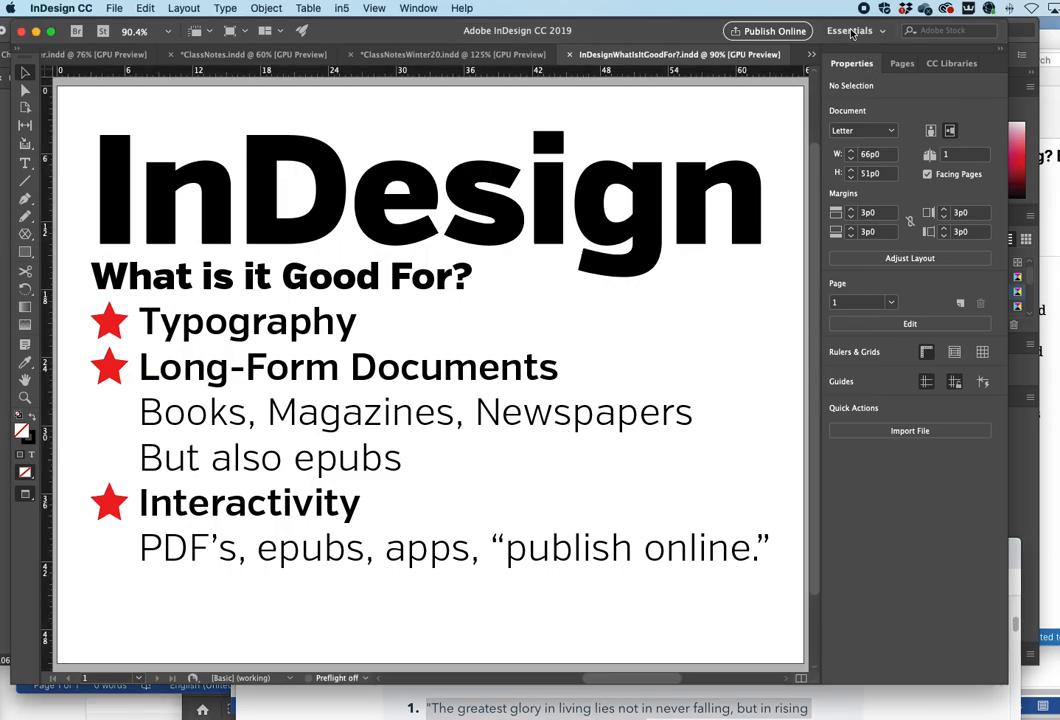
left_click(853, 31)
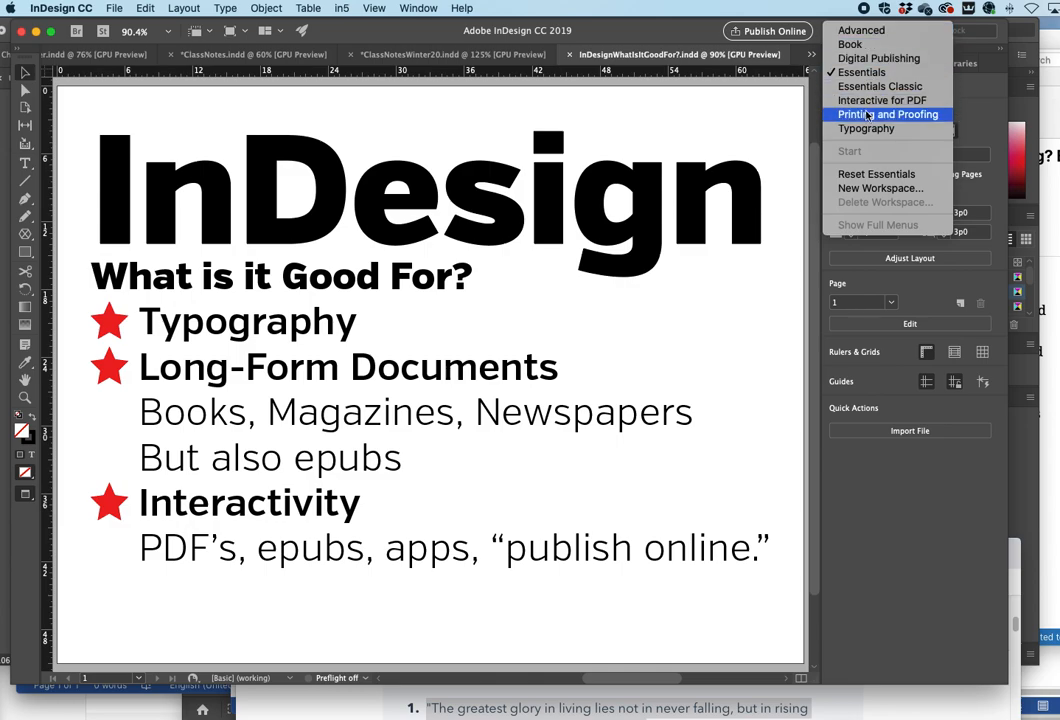
left_click(861, 30)
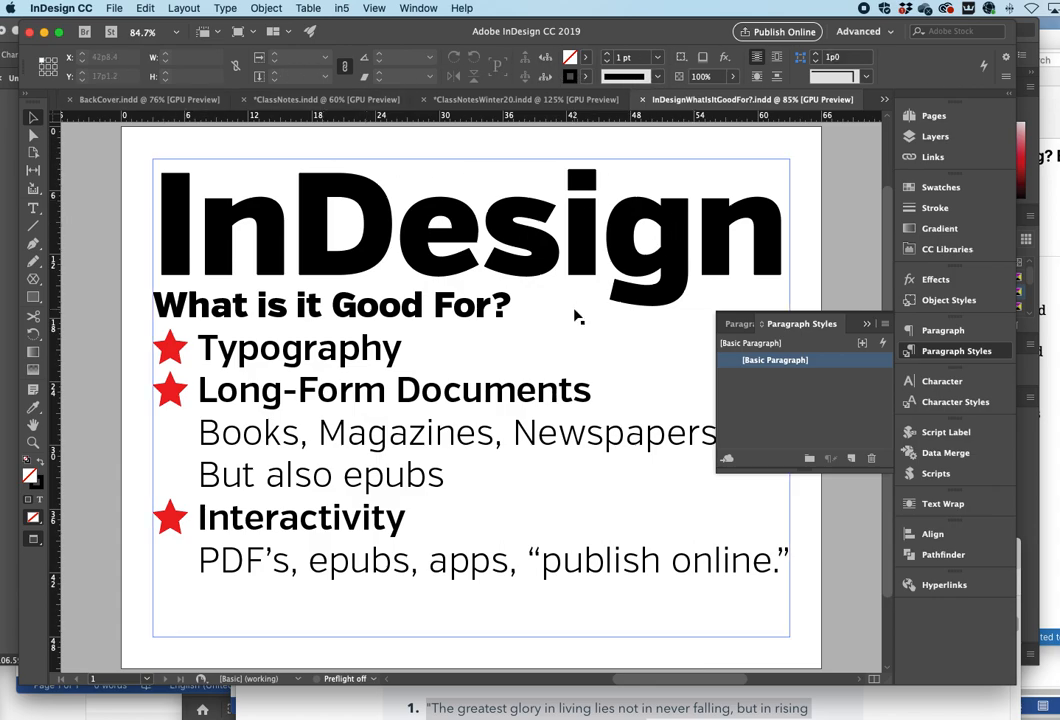
- Select the text frame holding the InDesign title slide text, returning to the Selection tool
left_click(288, 210)
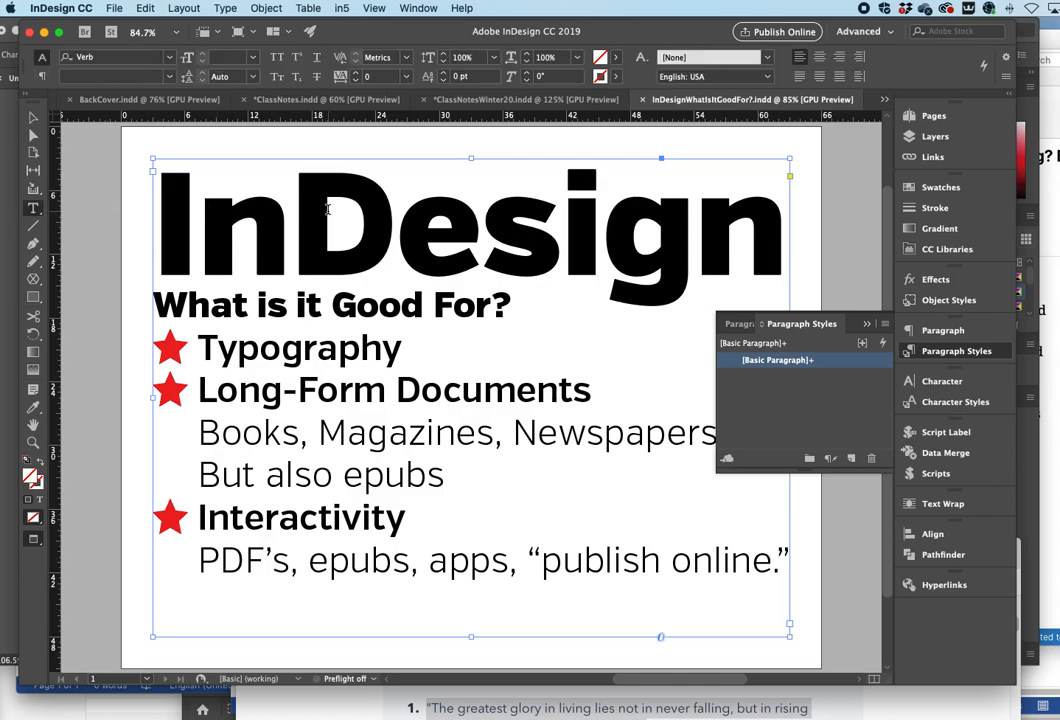
left_click(33, 208)
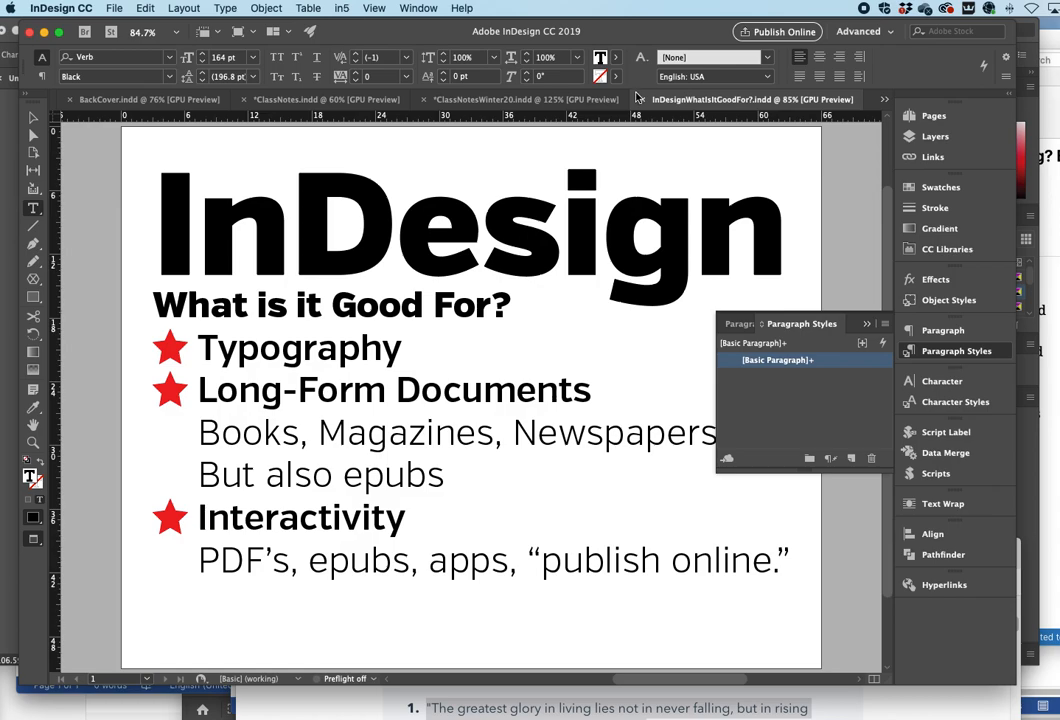
left_click(32, 118)
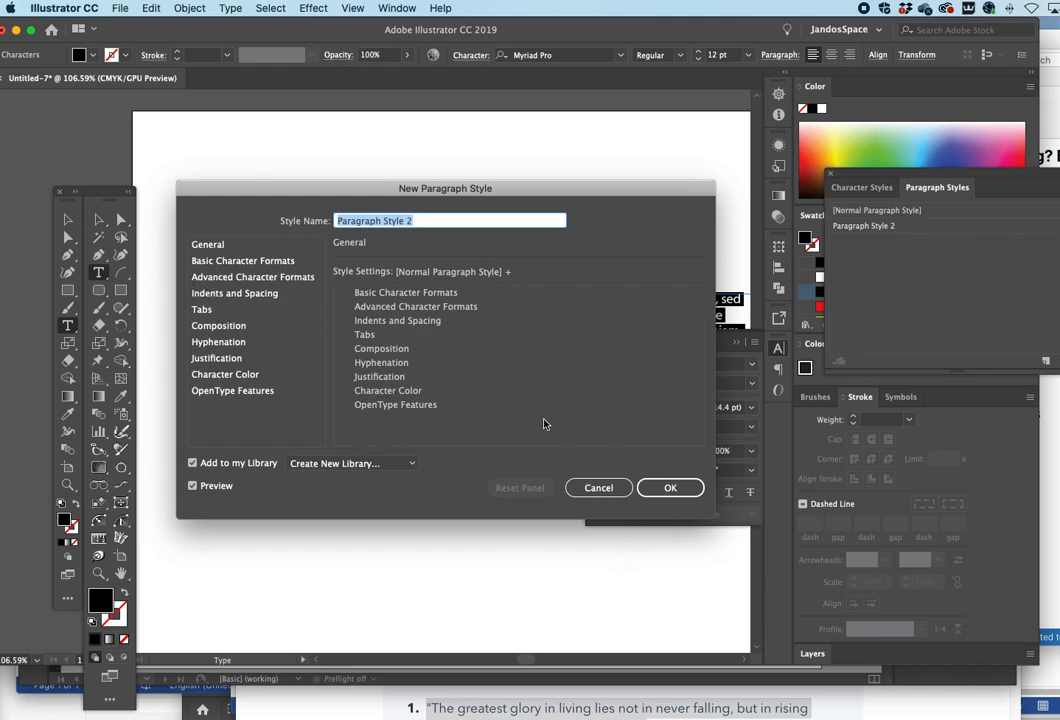
- In Illustrator, review the categories of the New Paragraph Style dialog and cancel it
left_click(243, 279)
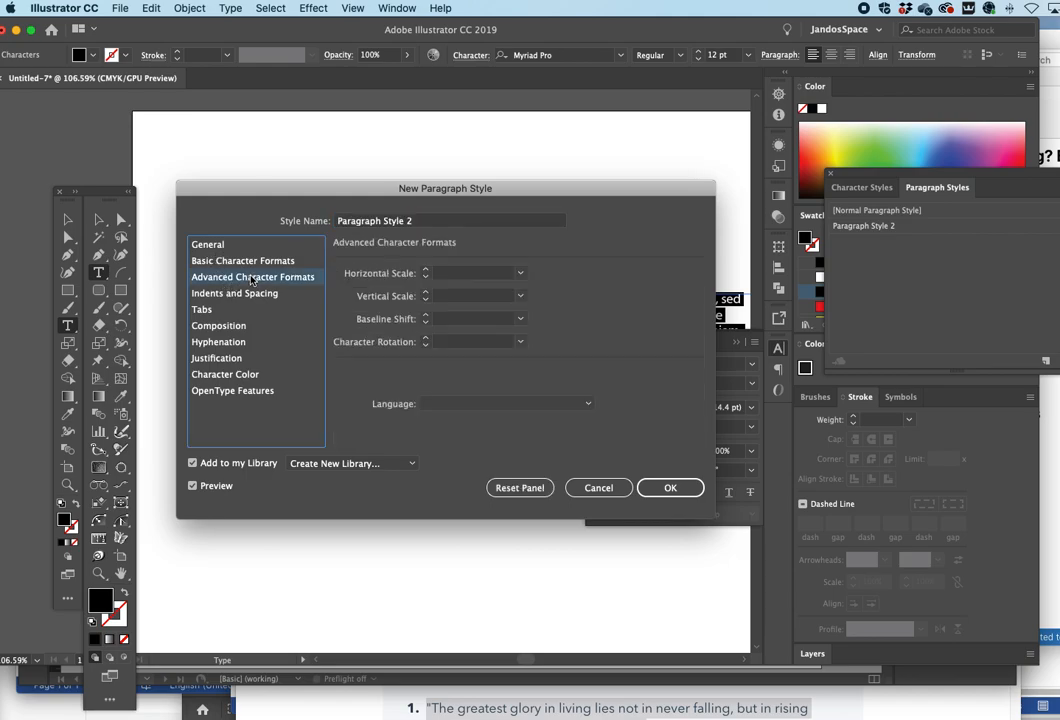
left_click(244, 261)
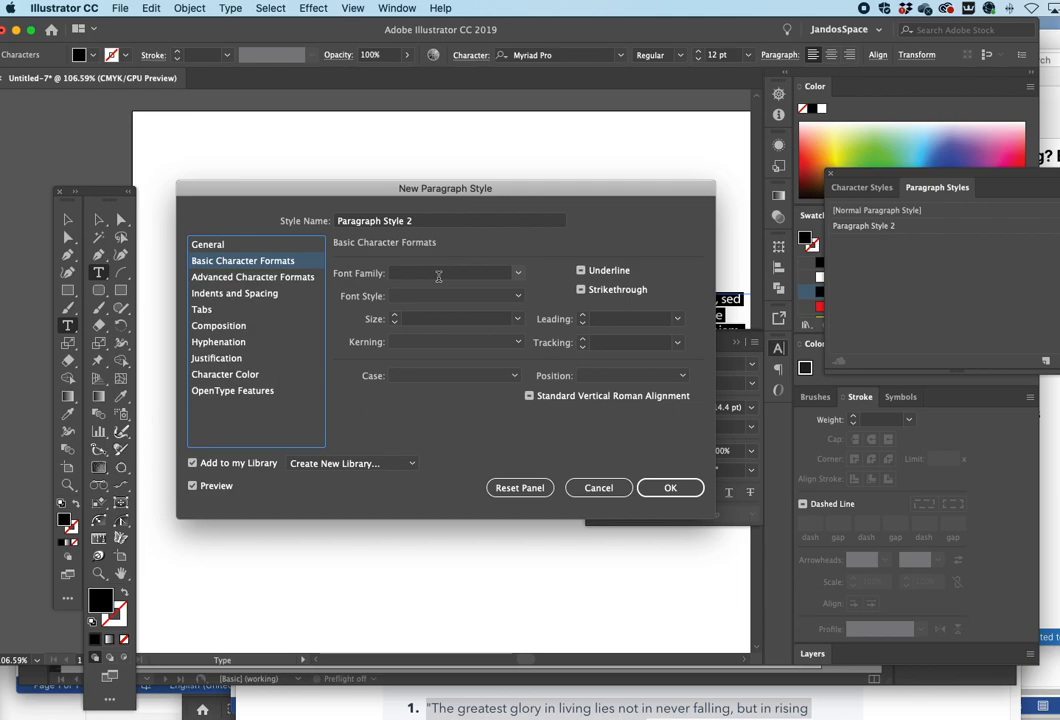
left_click(230, 295)
left_click(208, 244)
left_click(228, 262)
left_click(219, 277)
left_click(220, 391)
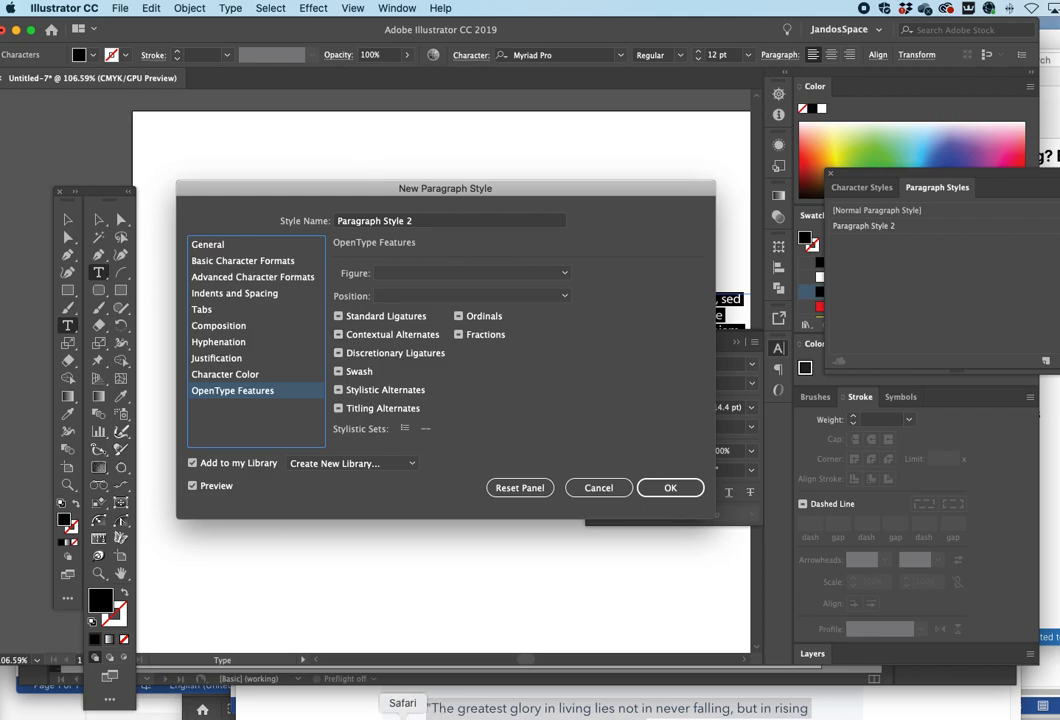
left_click(596, 486)
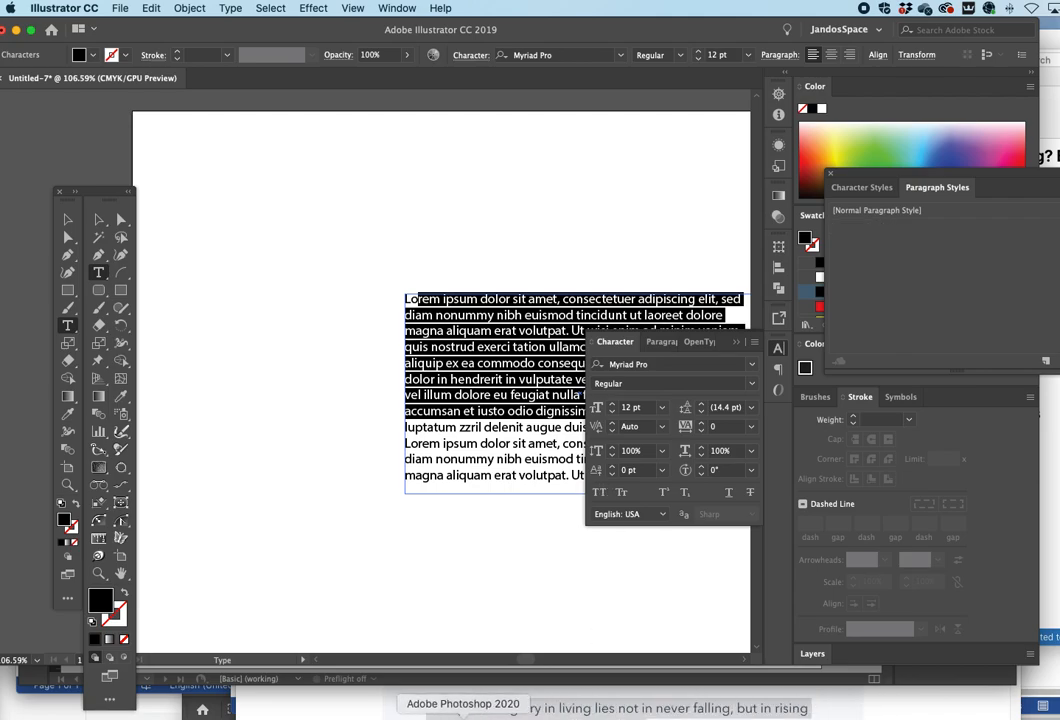
- Back in InDesign, start a new paragraph style from the selected frame, review its settings categories, and cancel
left_click(475, 714)
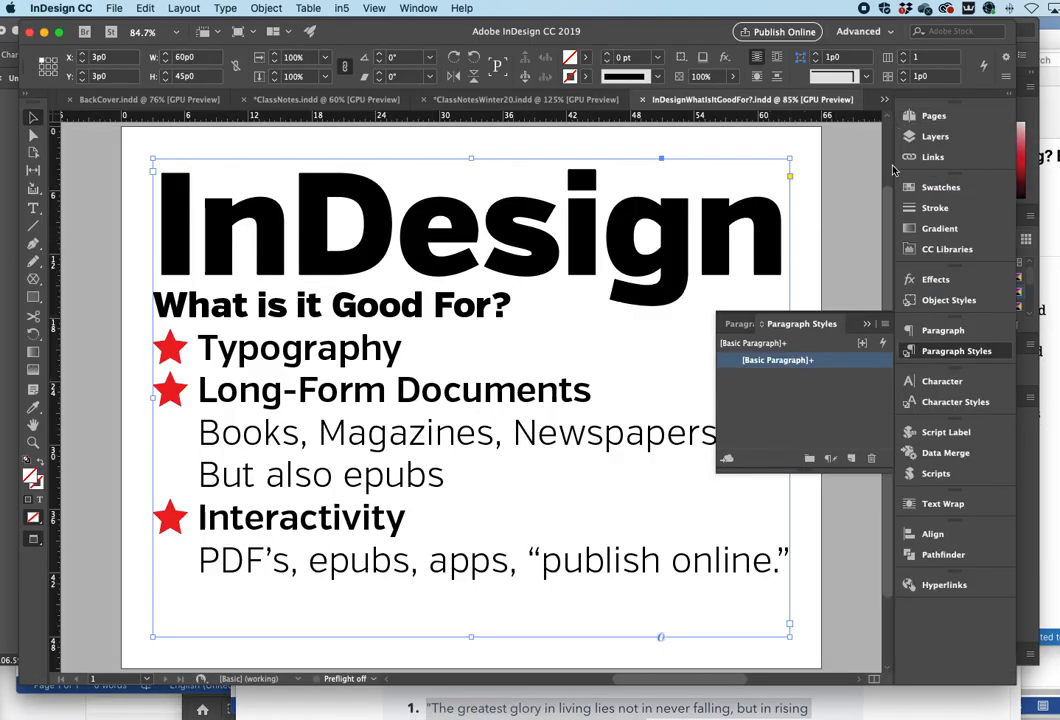
left_click(883, 326)
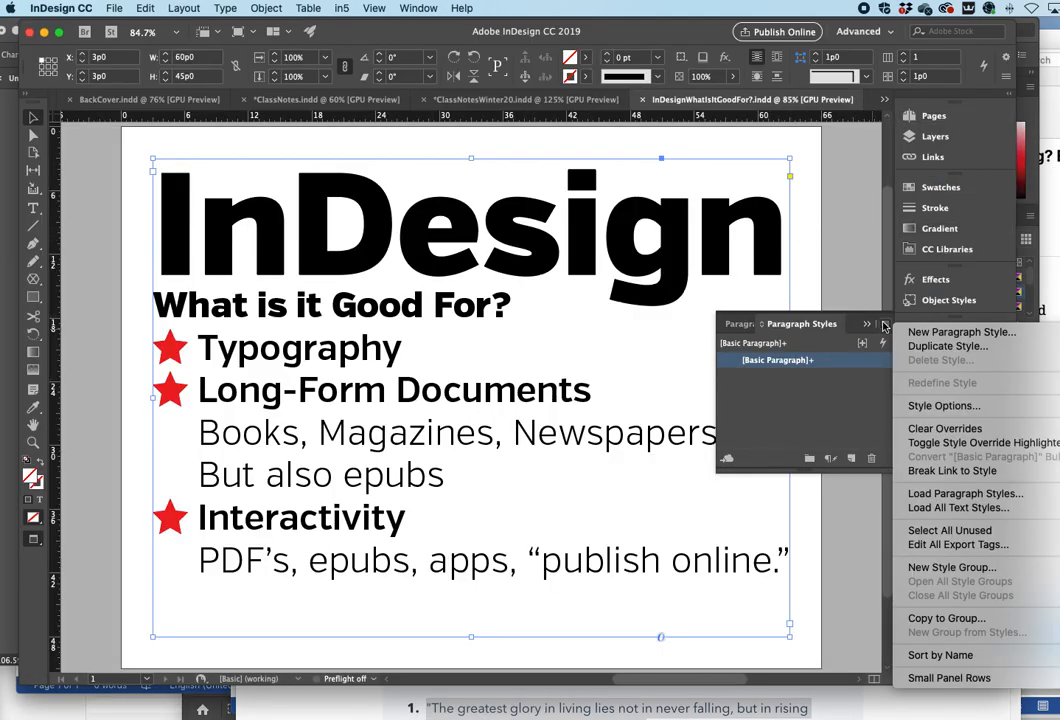
left_click(948, 330)
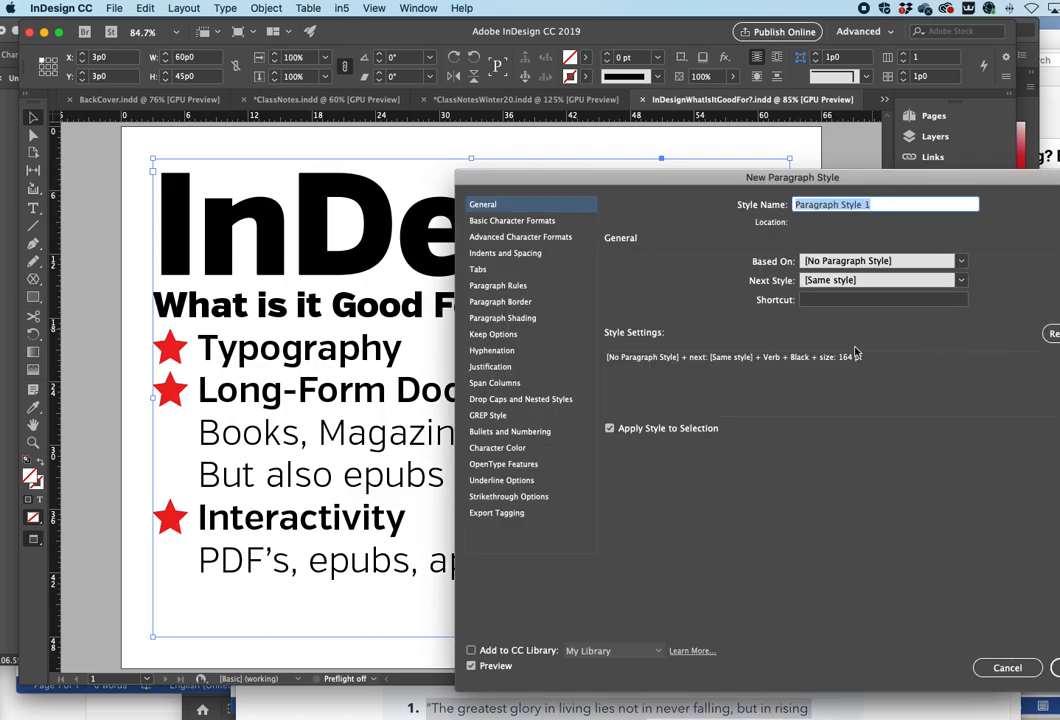
left_click_drag(574, 178, 369, 142)
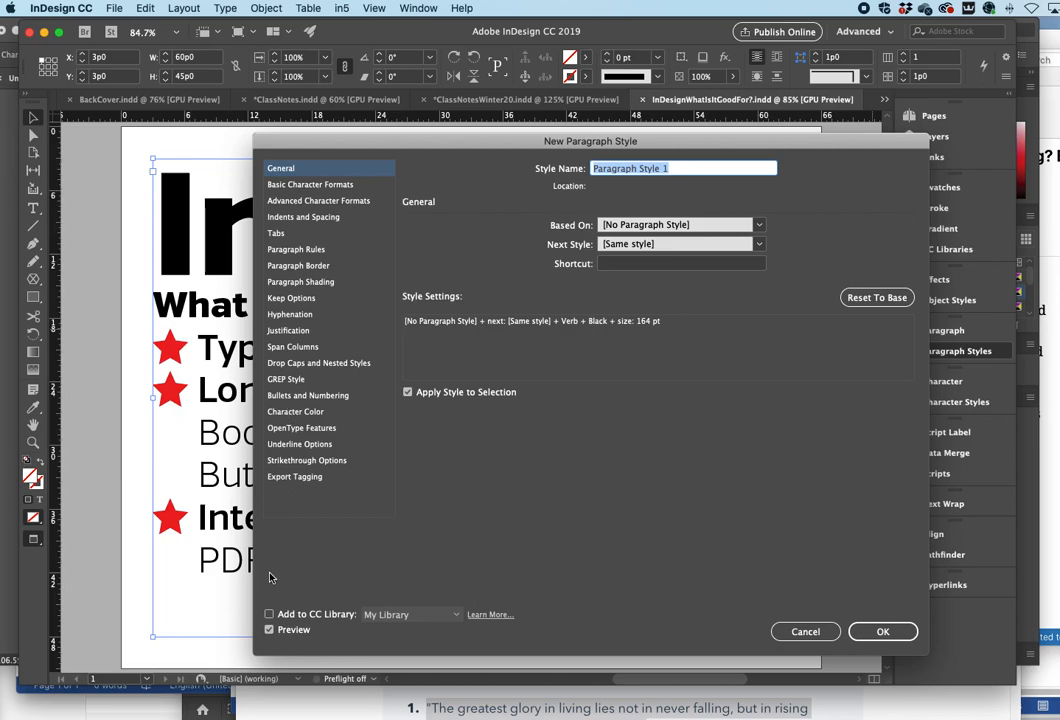
left_click(302, 189)
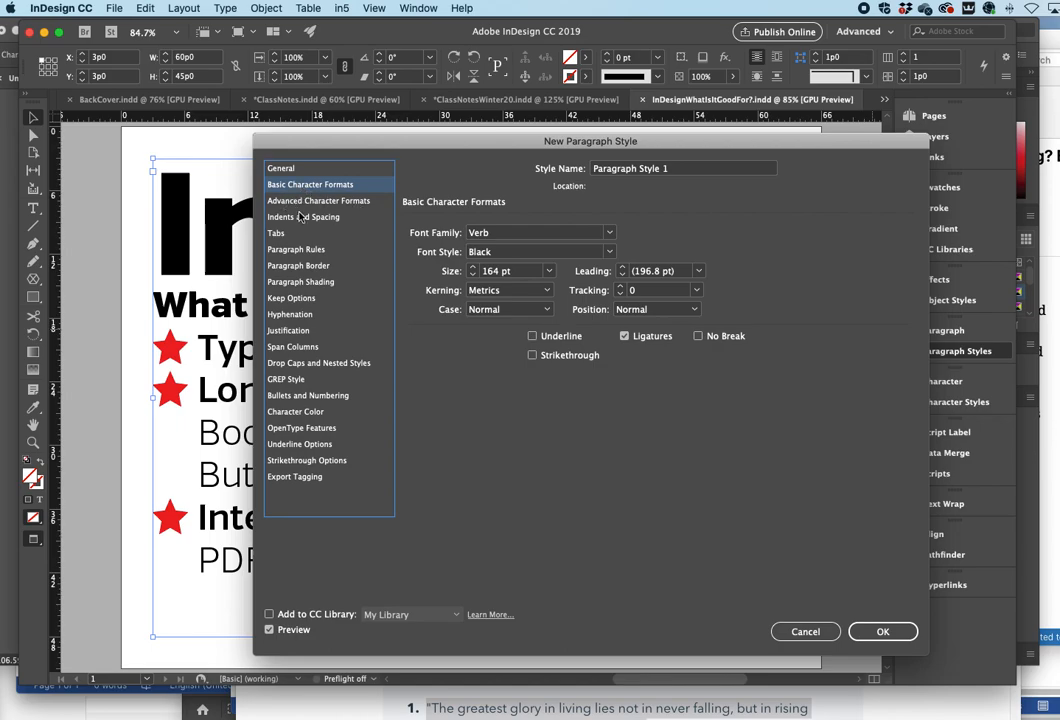
left_click(306, 205)
left_click(303, 217)
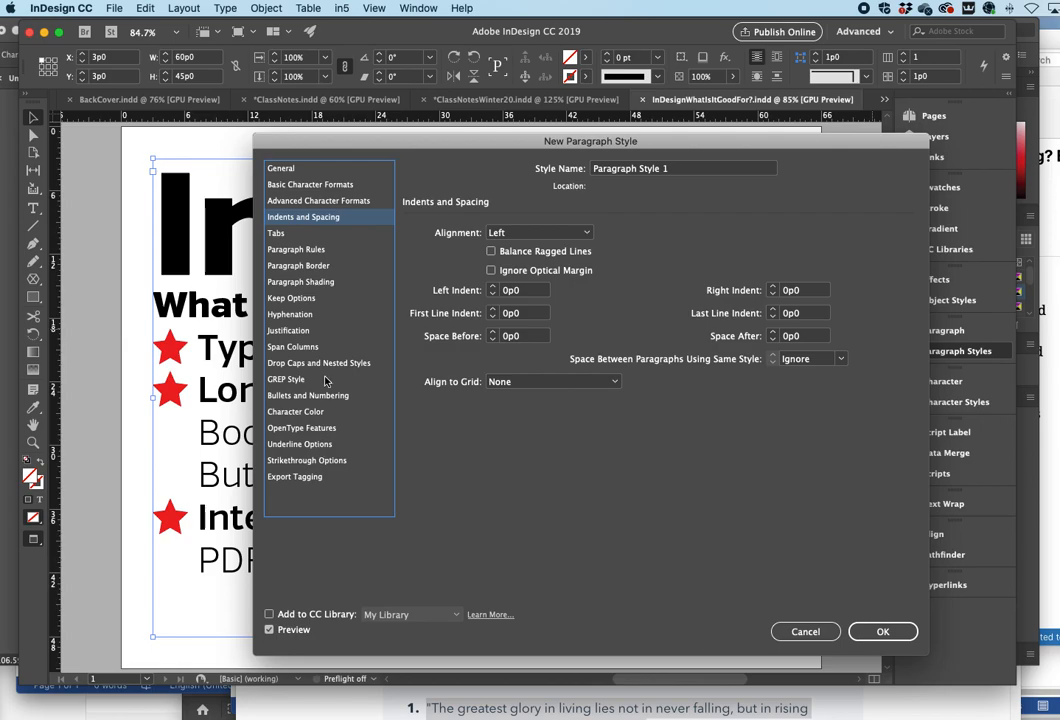
left_click_drag(388, 149, 418, 160)
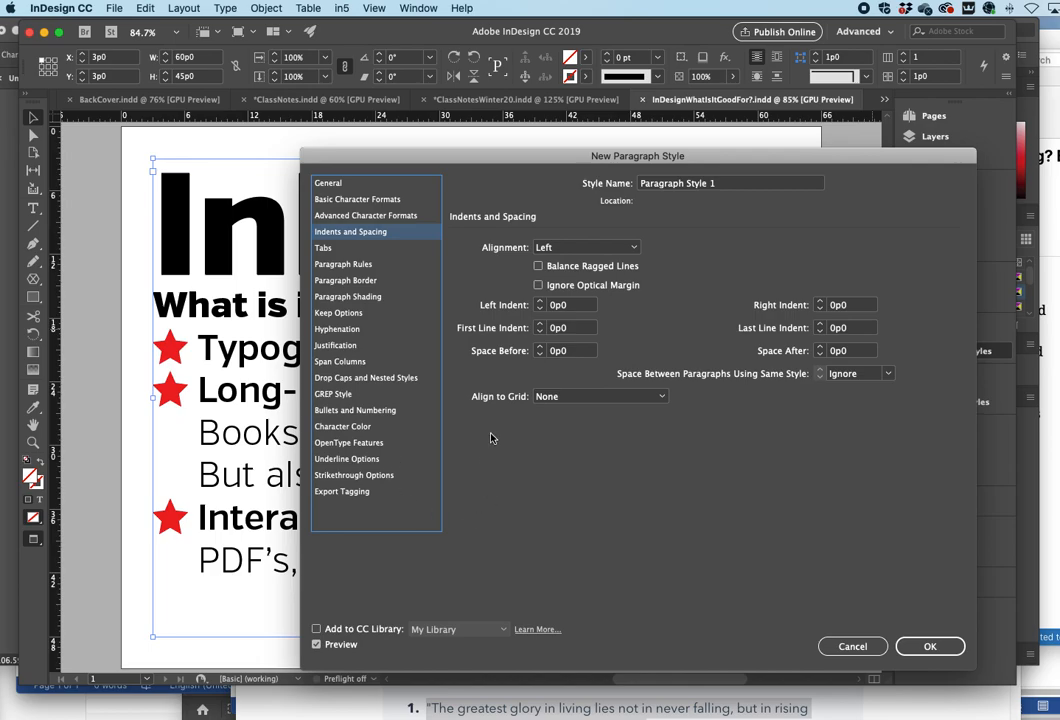
left_click(851, 647)
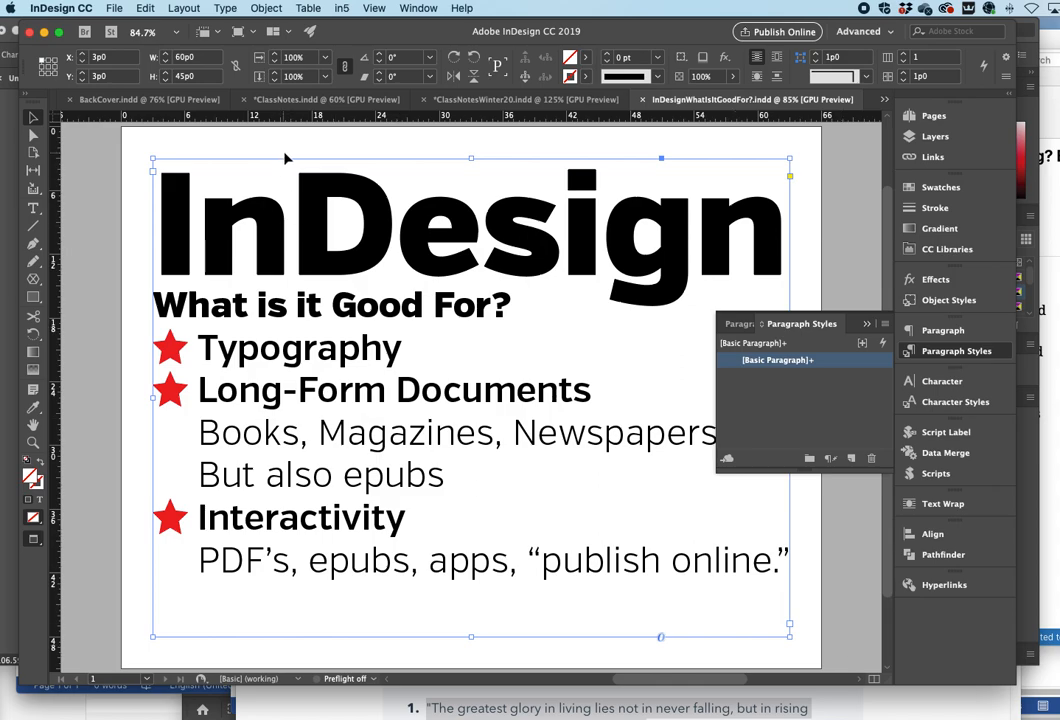
- Switch to the ClassNotes document with the Paragraph Styles panel hidden, and page through its Class Notes spreads
left_click(297, 100)
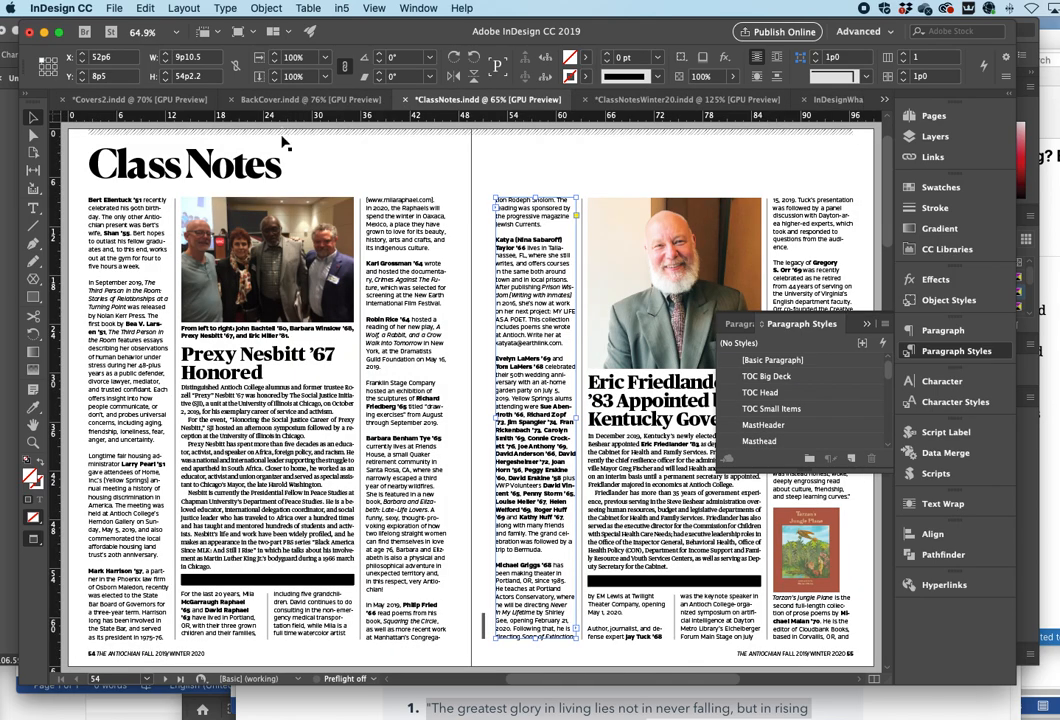
left_click(864, 326)
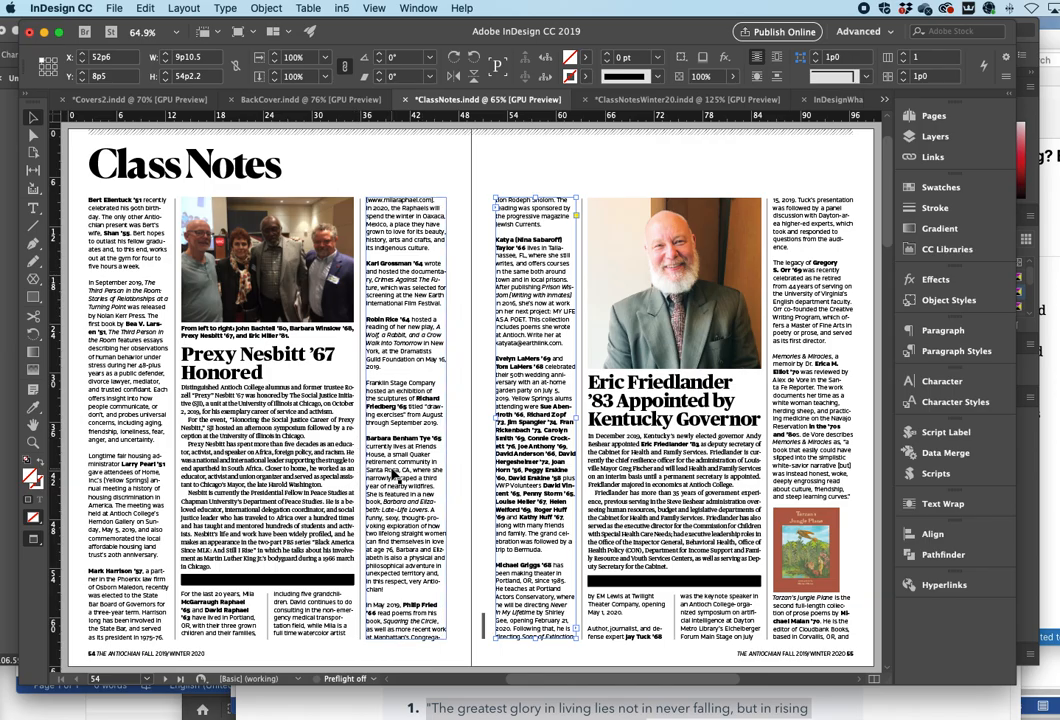
scroll(393, 477, "down", 4)
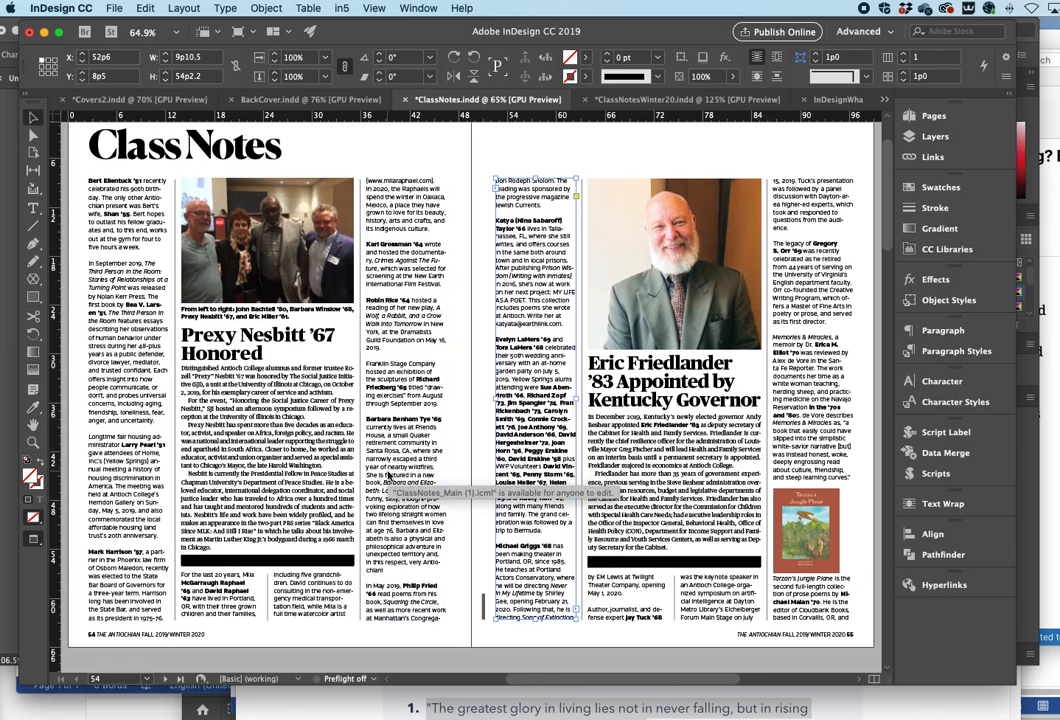
scroll(388, 476, "down", 20)
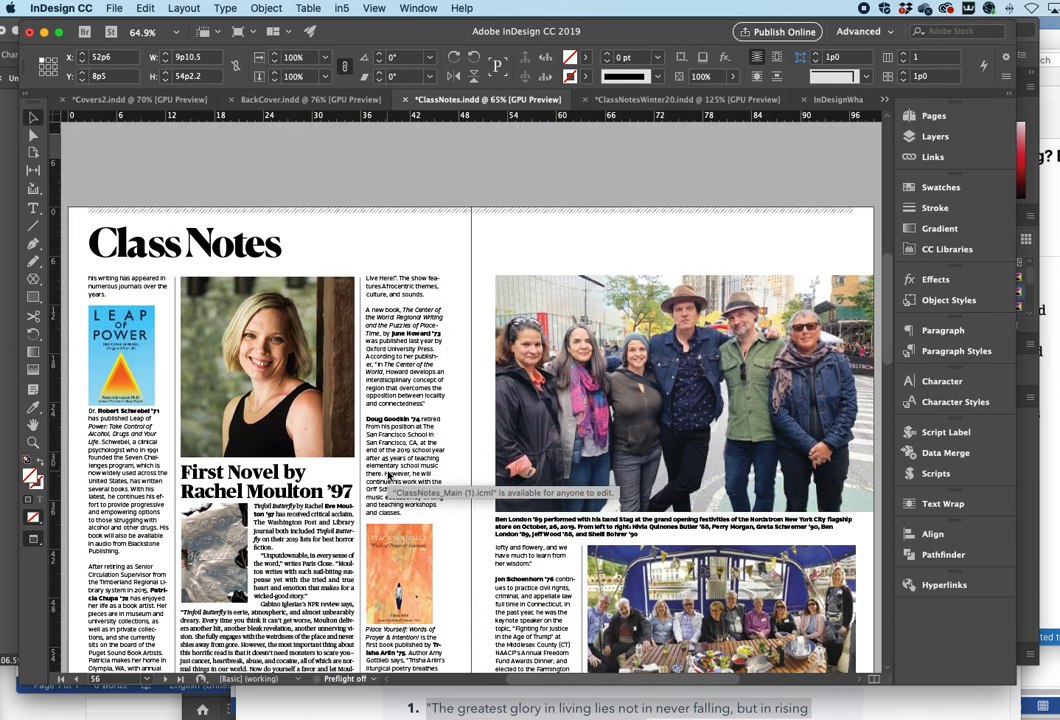
scroll(388, 476, "down", 15)
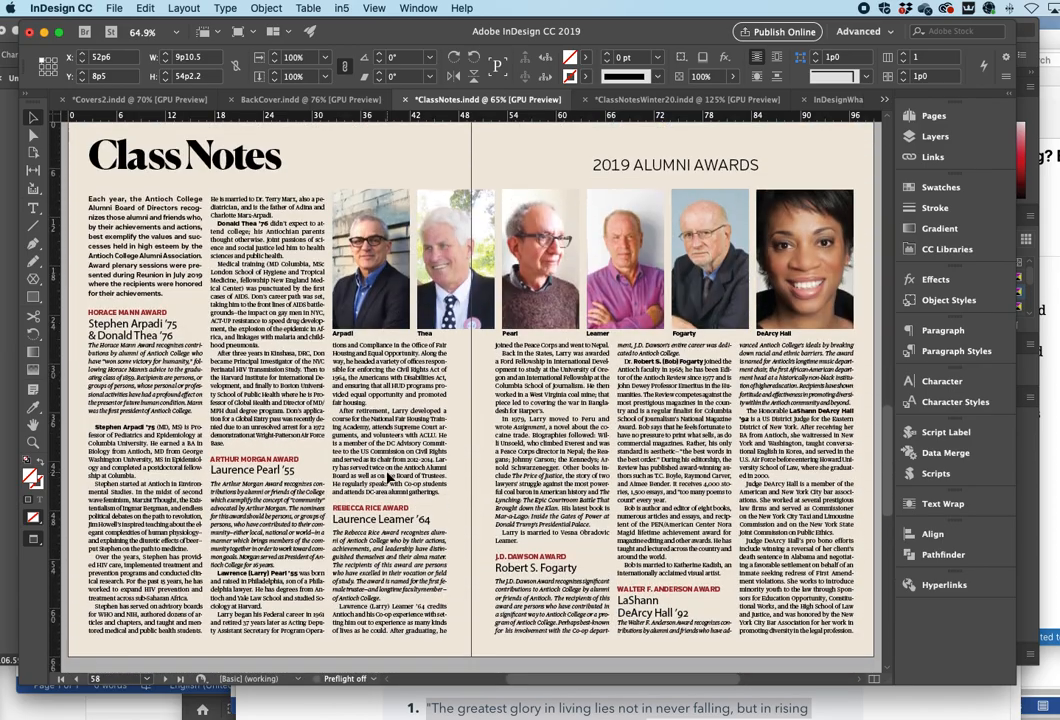
scroll(388, 478, "down", 20)
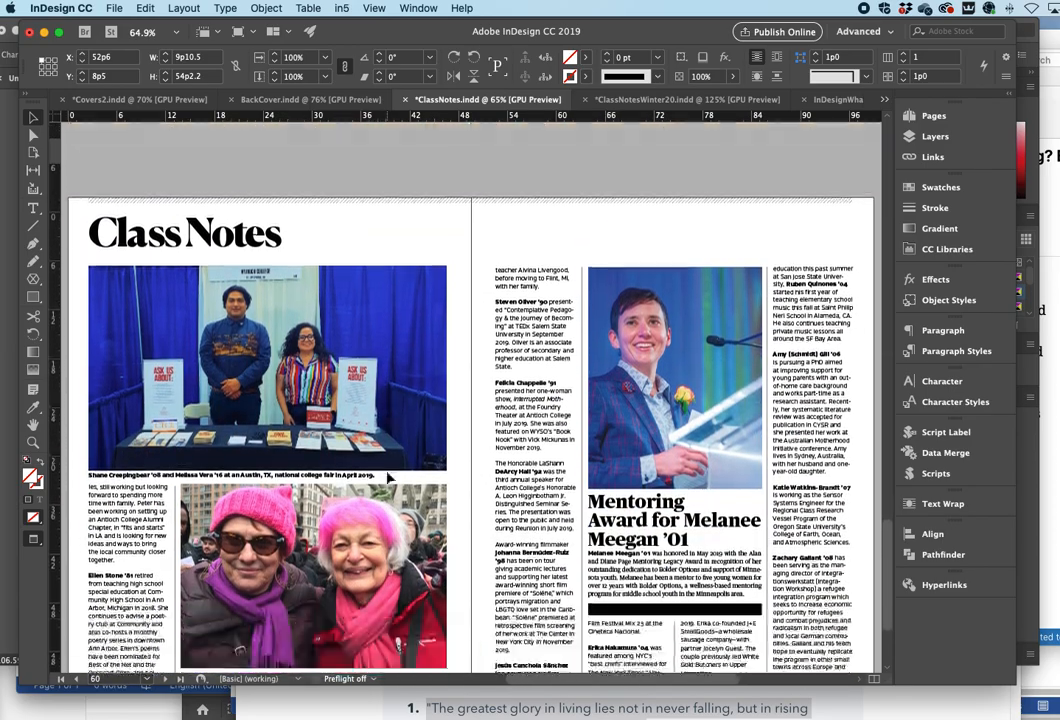
scroll(388, 478, "up", 20)
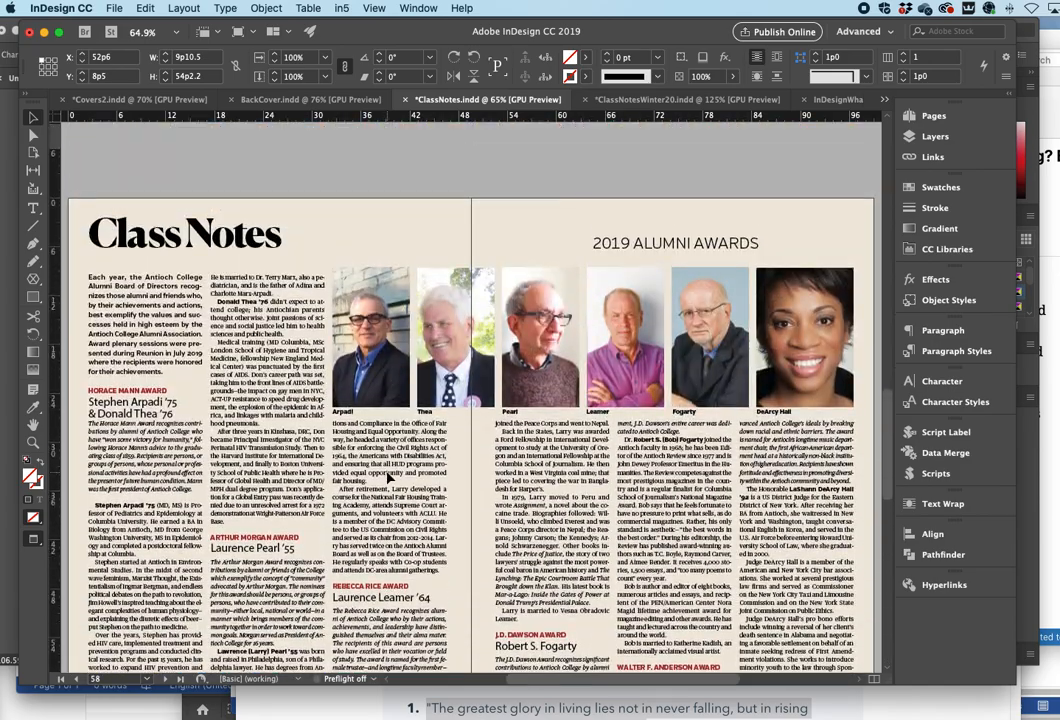
scroll(388, 478, "down", 10)
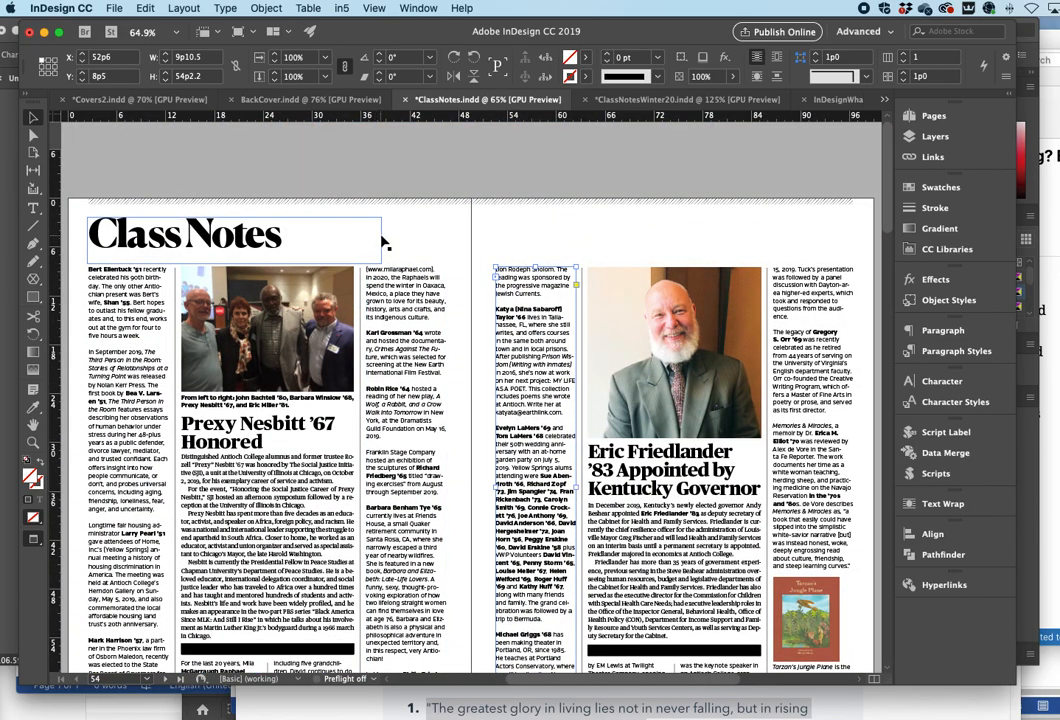
- Shorten the first column's text frame on page 54 by moving its top edge down to about 22p0
left_click(418, 234)
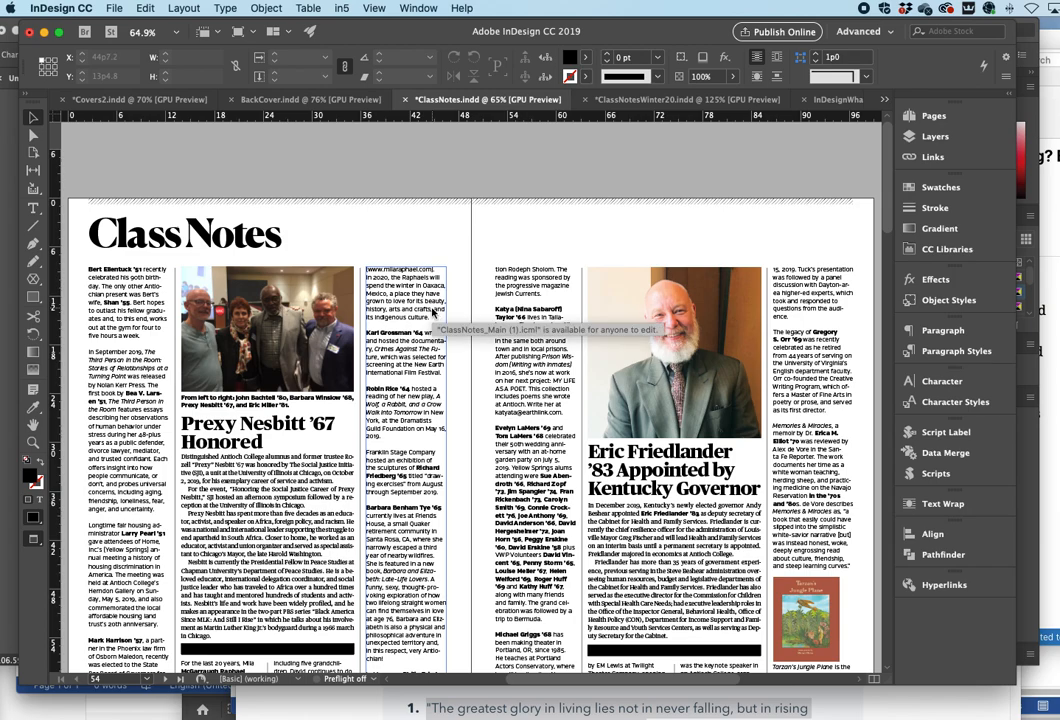
left_click(113, 299)
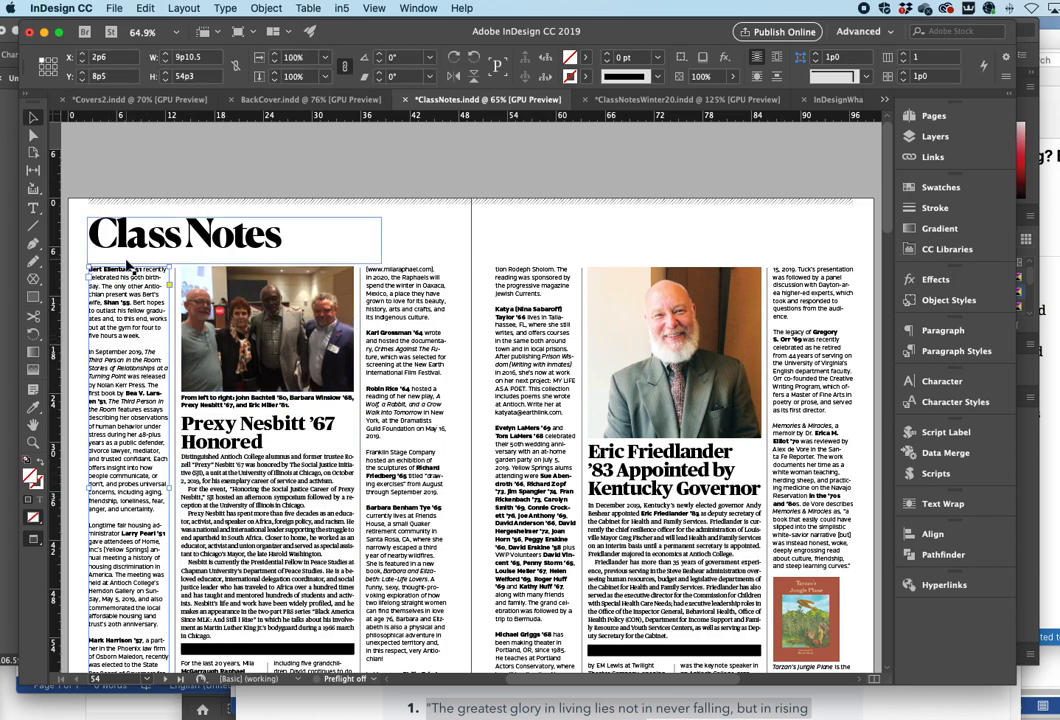
left_click_drag(128, 267, 118, 378)
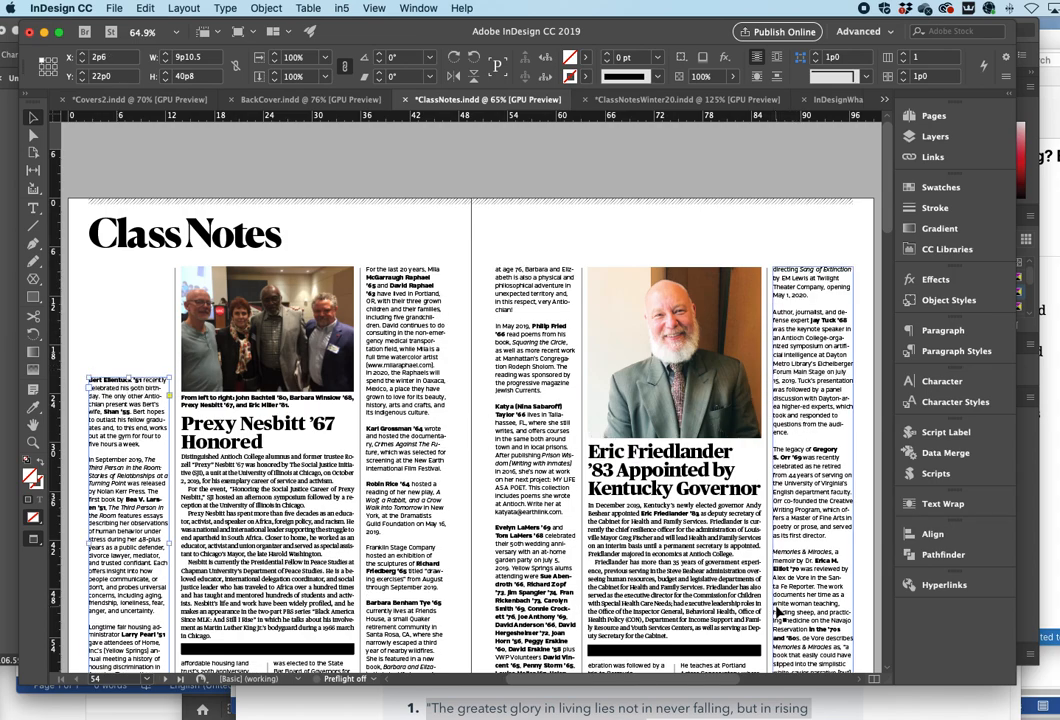
- Select all the text of the threaded Class Notes story with the Type tool and scroll through the spreads it flows across
left_click(33, 207)
left_click(401, 300)
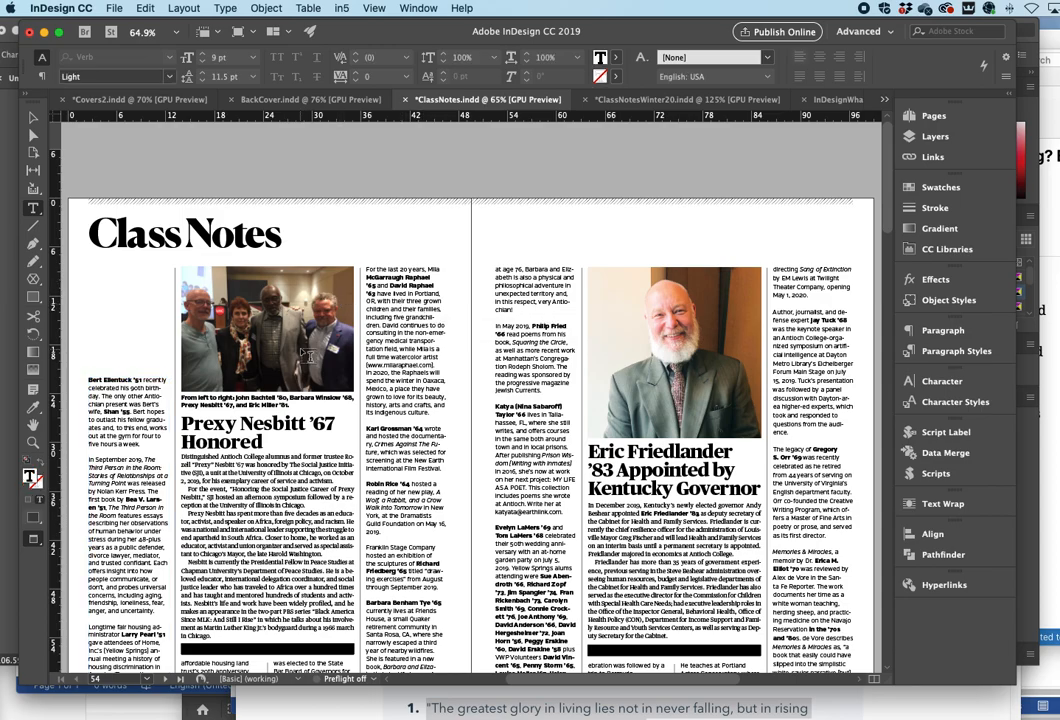
key("super+a")
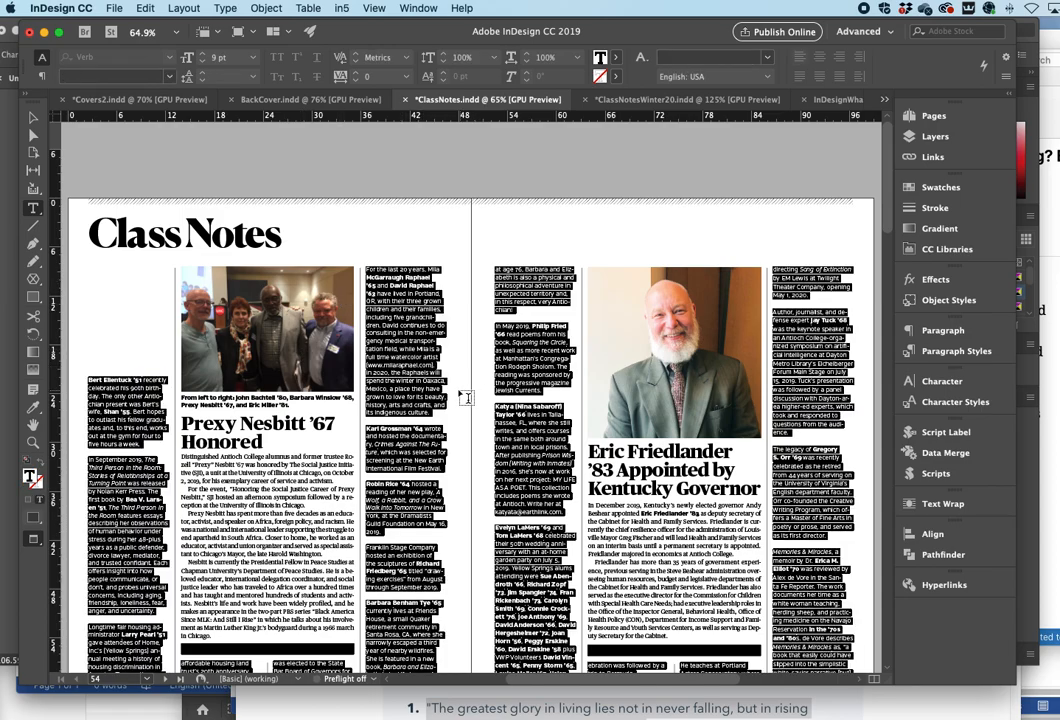
scroll(480, 390, "down", 15)
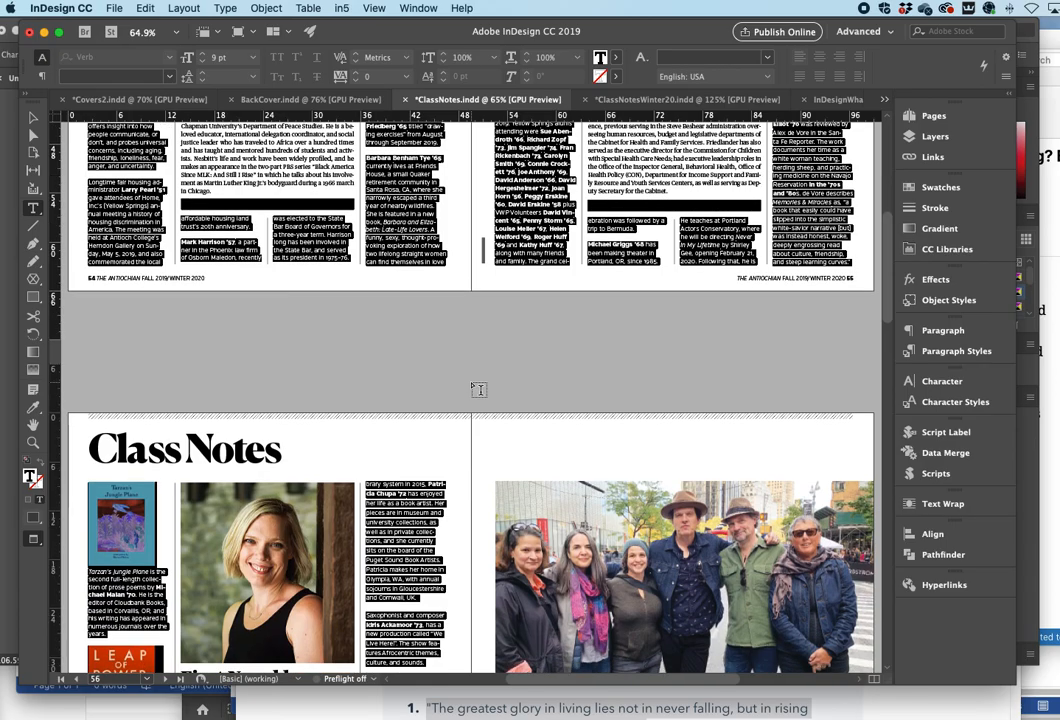
scroll(480, 390, "down", 8)
scroll(476, 383, "down", 6)
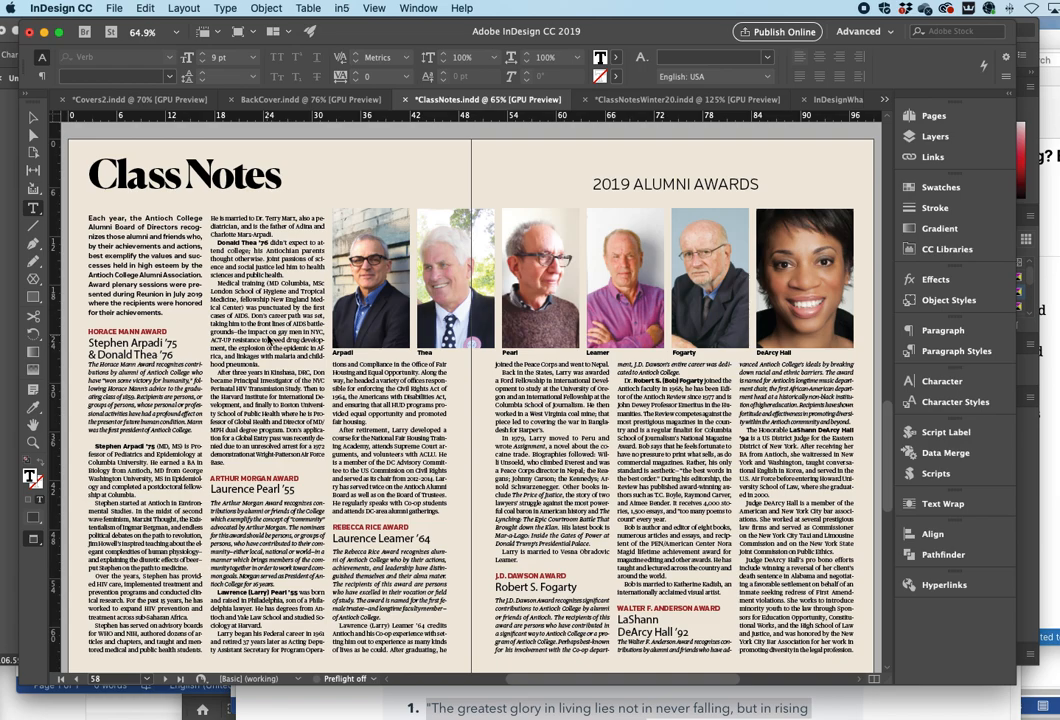
scroll(220, 280, "up", 3)
scroll(268, 341, "up", 6)
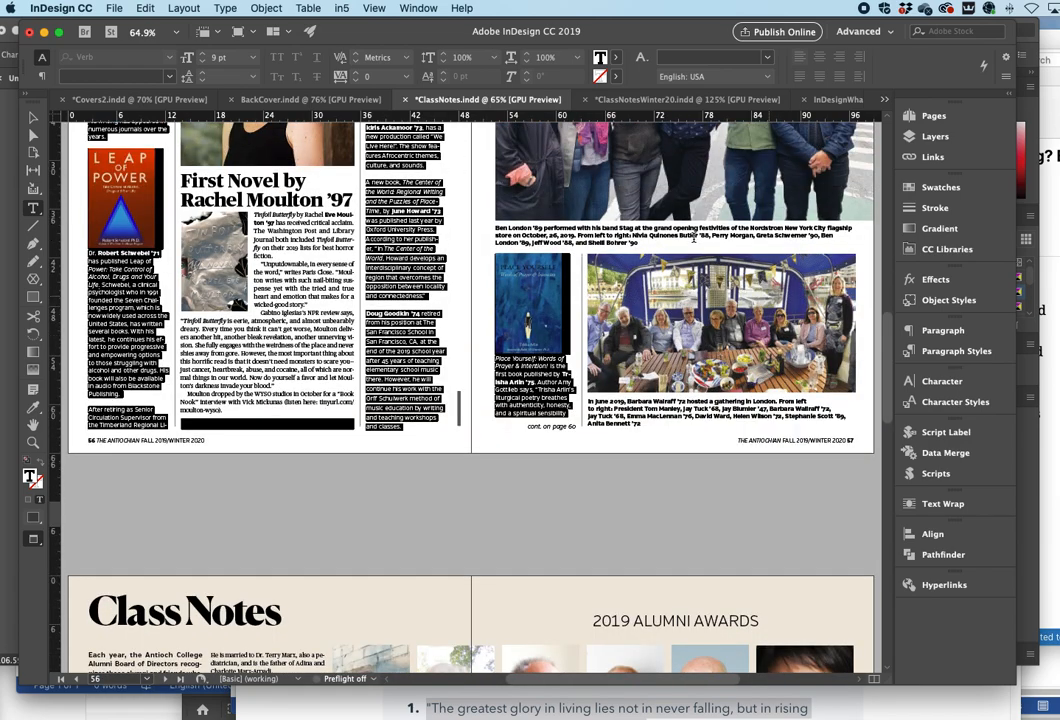
scroll(341, 479, "up", 3)
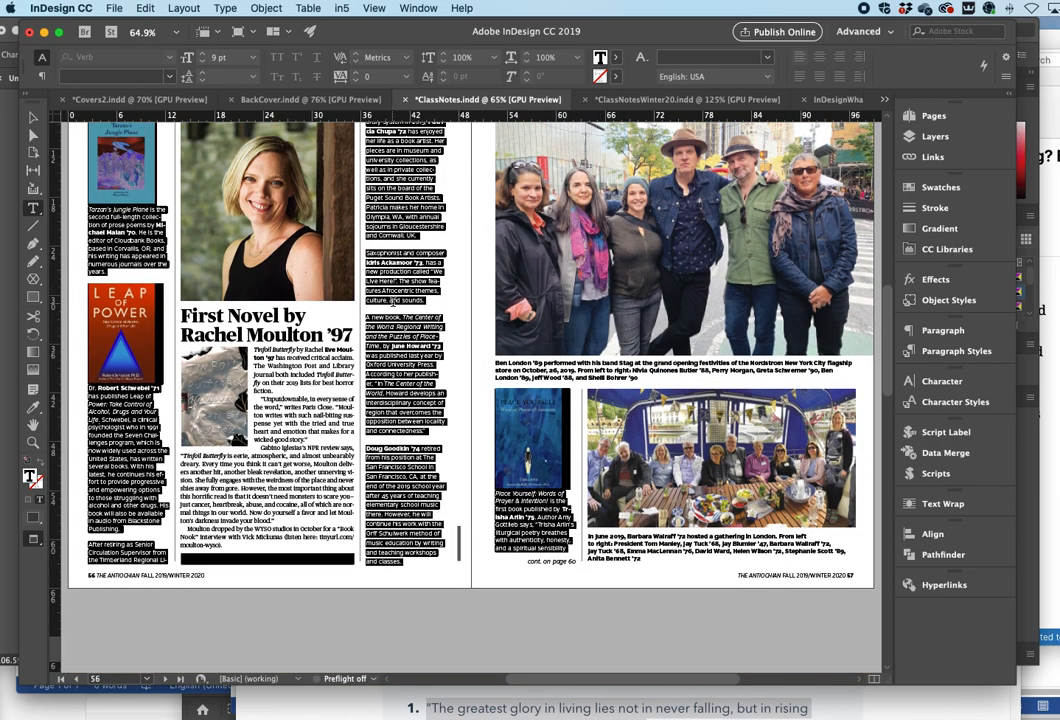
- Scroll back up to the opening Class Notes spread and switch to the Selection tool
scroll(430, 290, "up", 4)
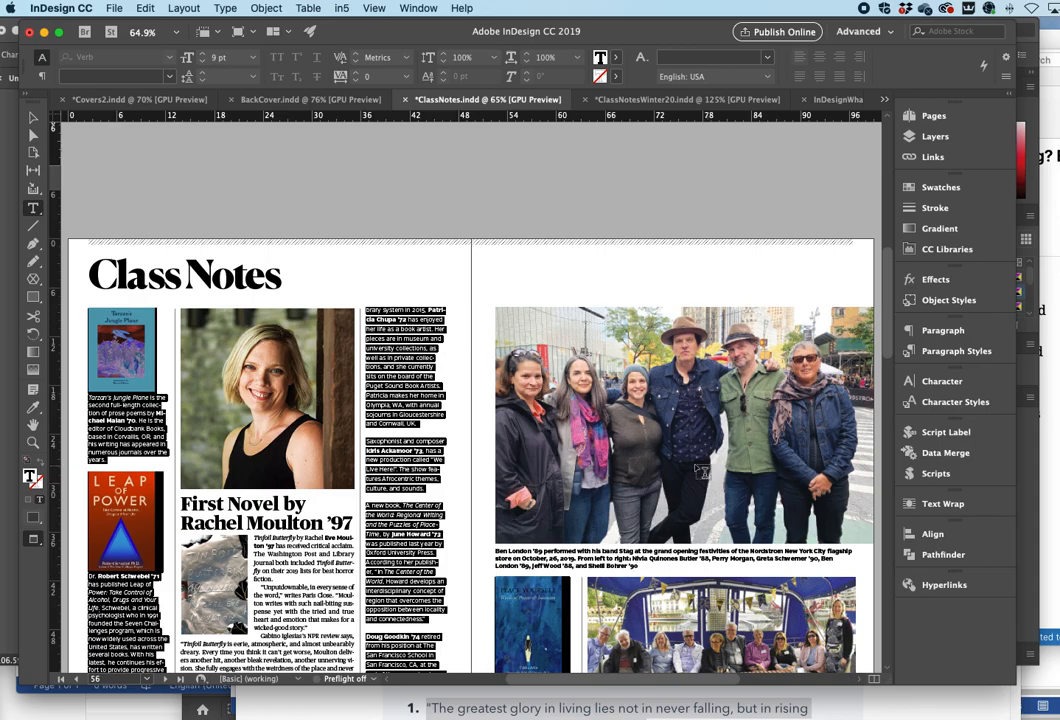
scroll(392, 405, "up", 10)
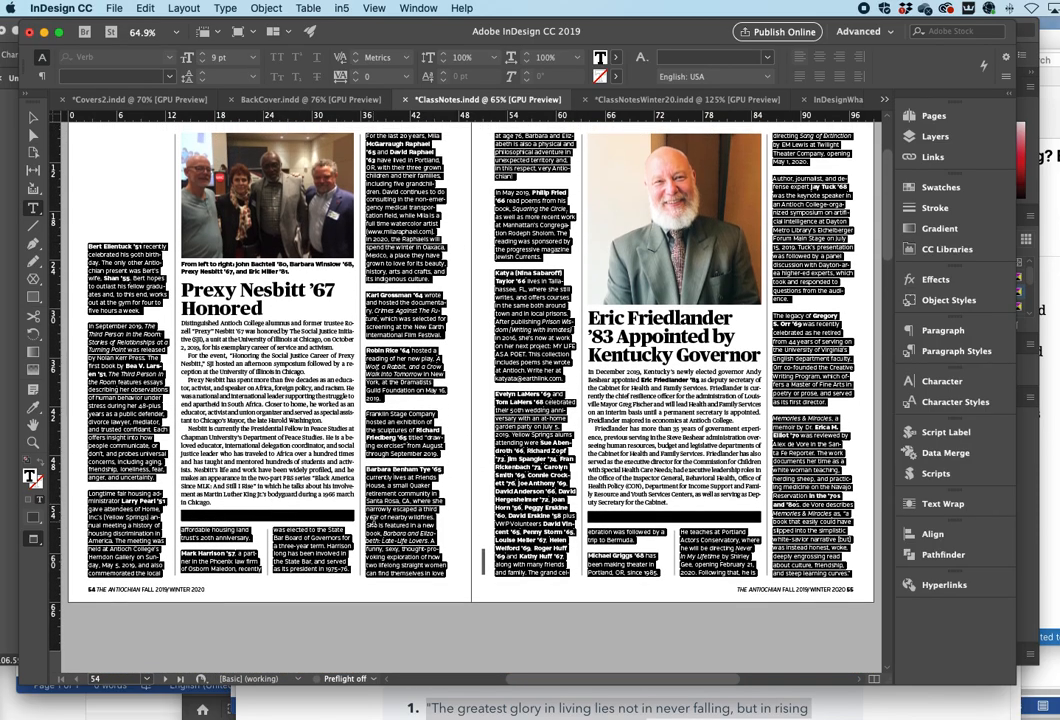
scroll(372, 522, "up", 3)
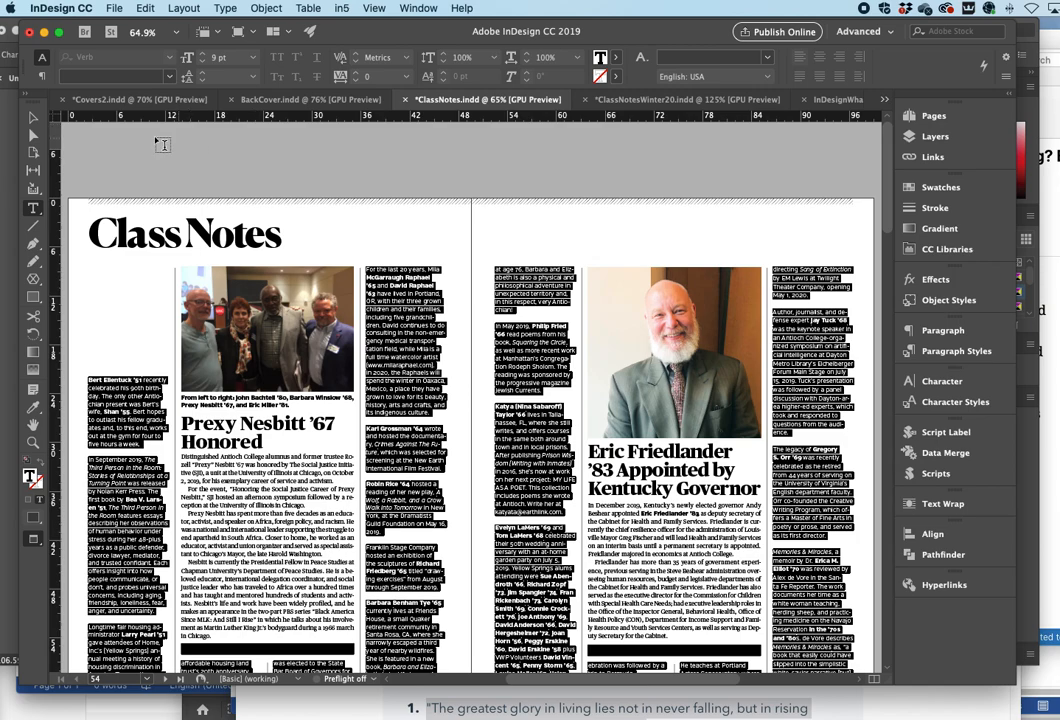
left_click(32, 118)
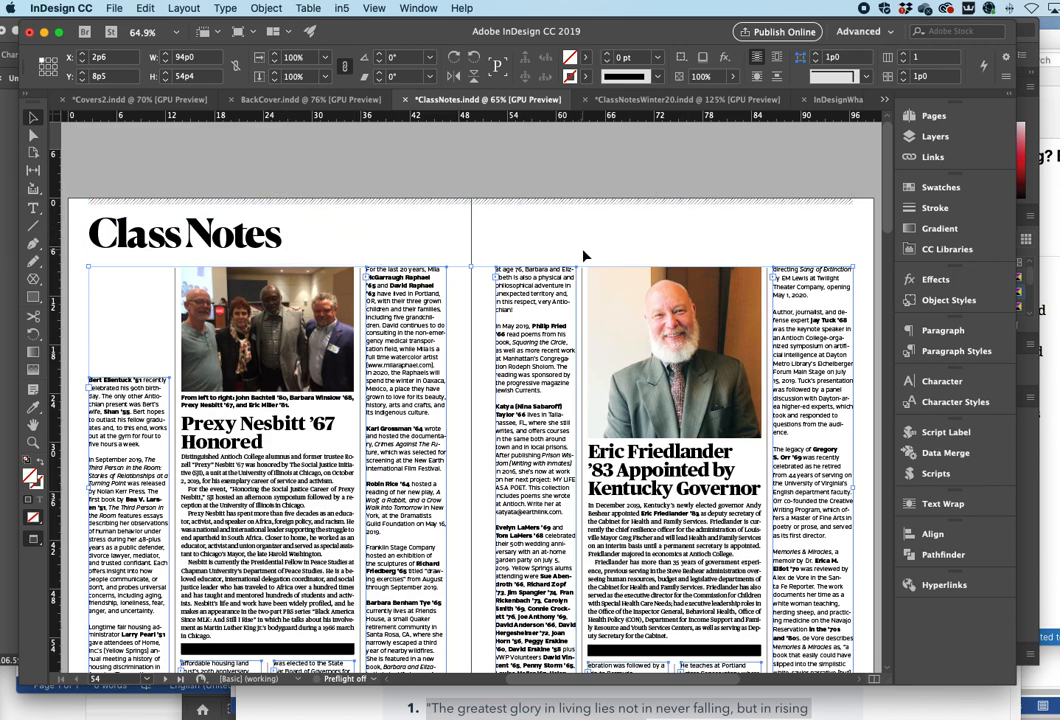
- Open the Pages panel and display the B-ClassNotes master spread
scroll(400, 260, "down", 5)
scroll(272, 265, "up", 3)
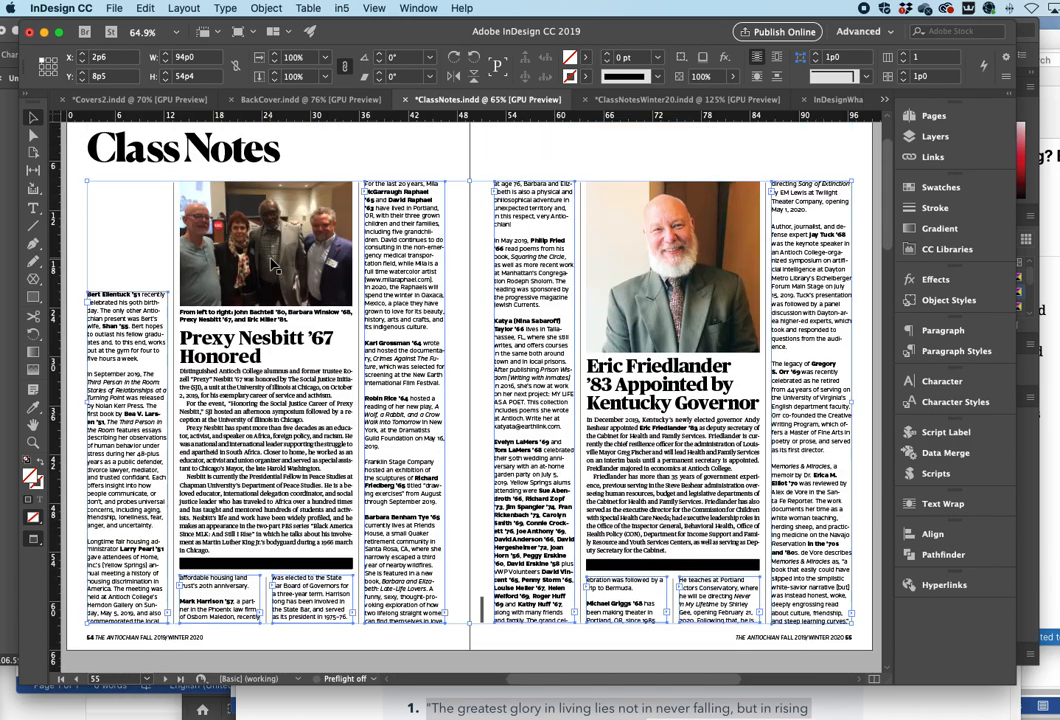
scroll(549, 162, "up", 1)
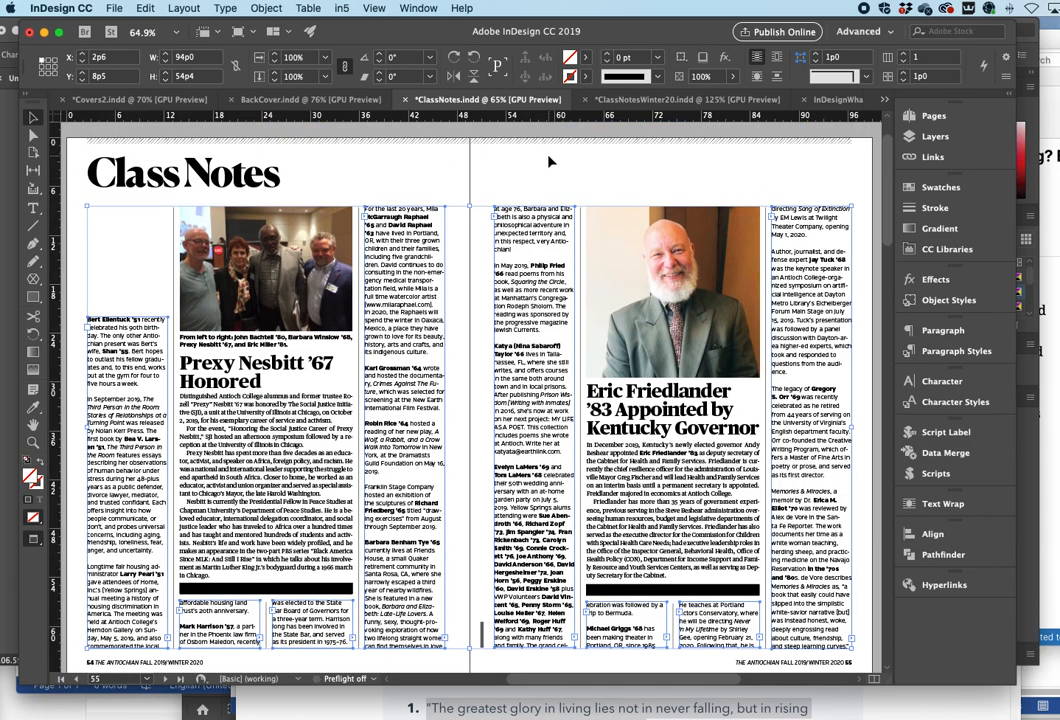
scroll(549, 162, "down", 15)
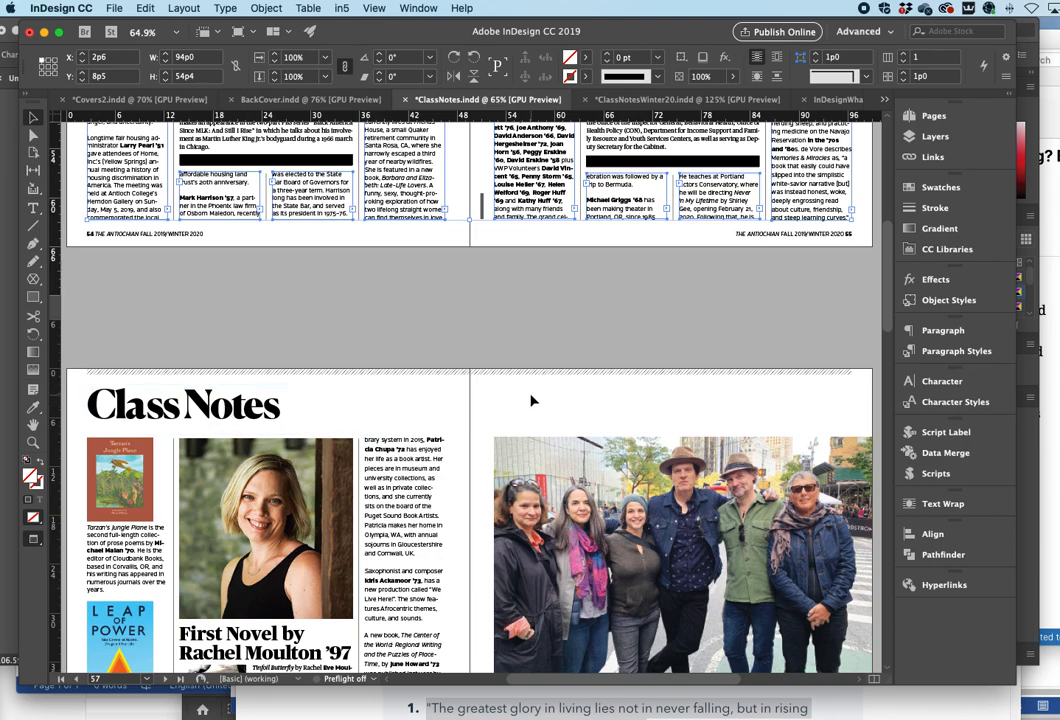
scroll(441, 324, "down", 9)
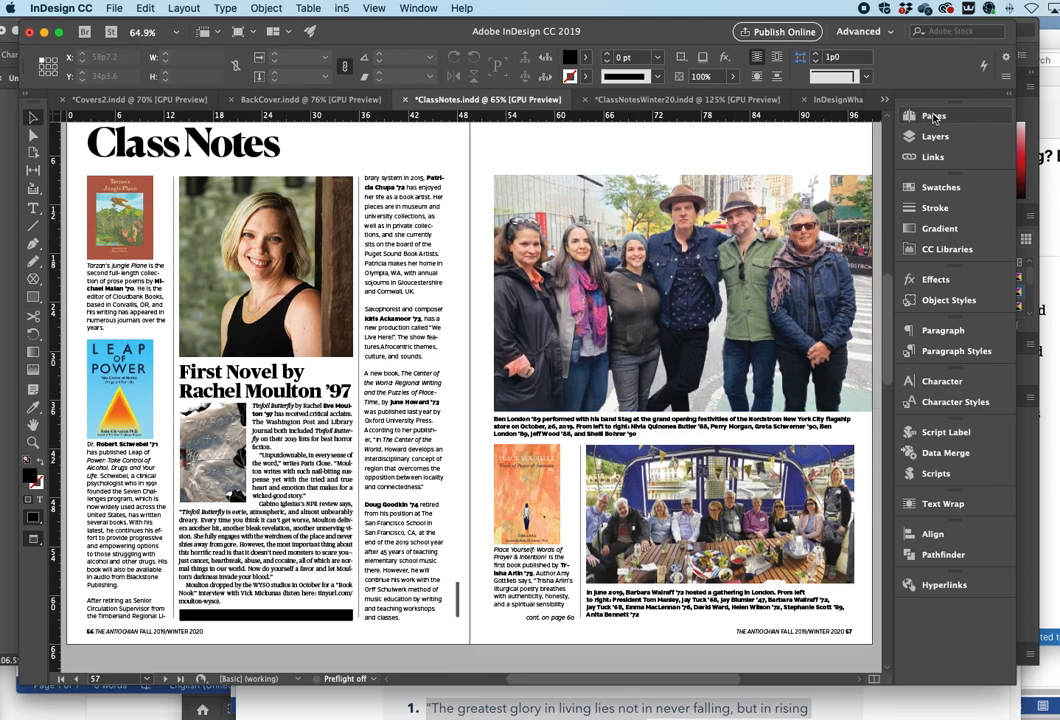
left_click(933, 117)
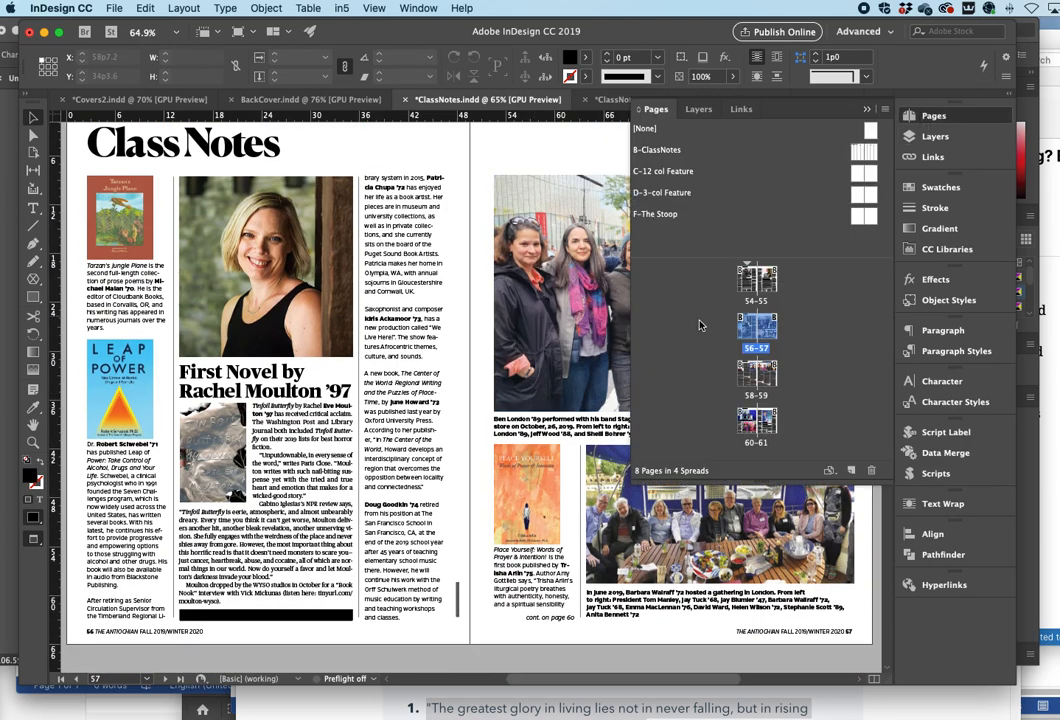
double_click(862, 152)
- Add two new pages based on the B-ClassNotes master after the last spread, forming spread 62–63
scroll(431, 322, "right", 3)
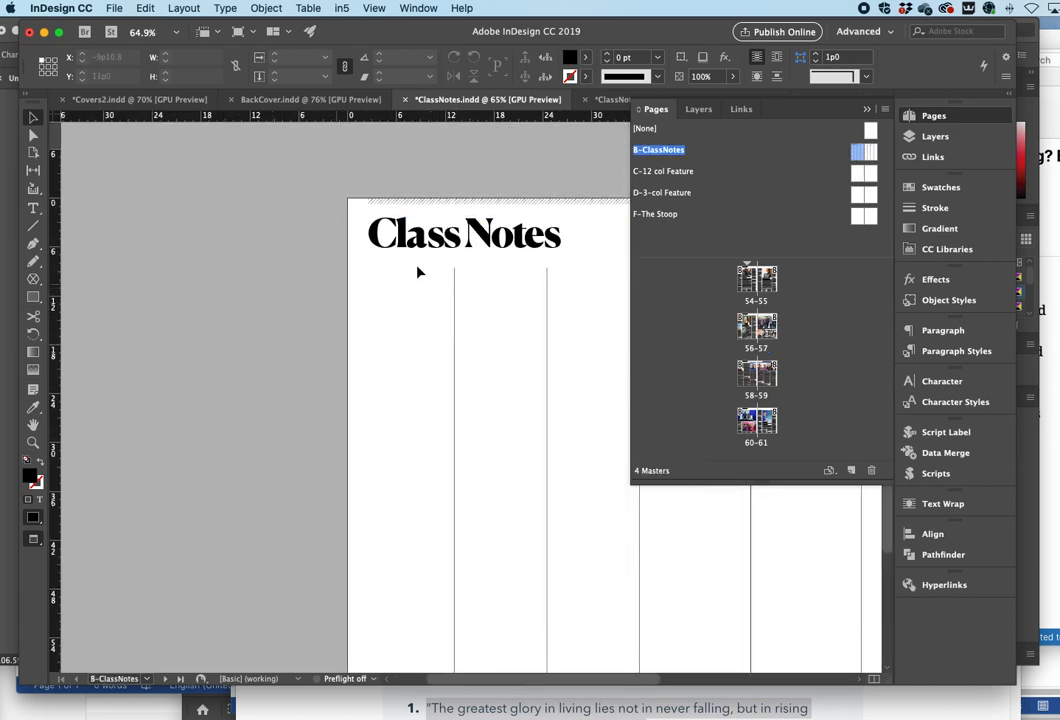
scroll(425, 379, "down", 2)
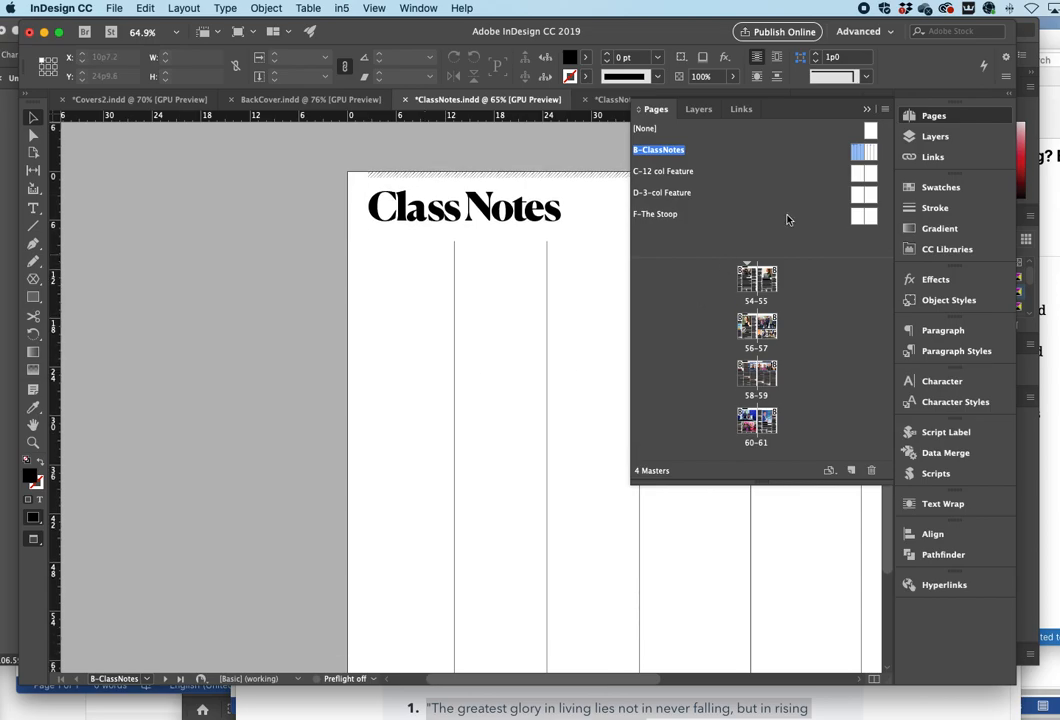
left_click_drag(861, 155, 741, 475)
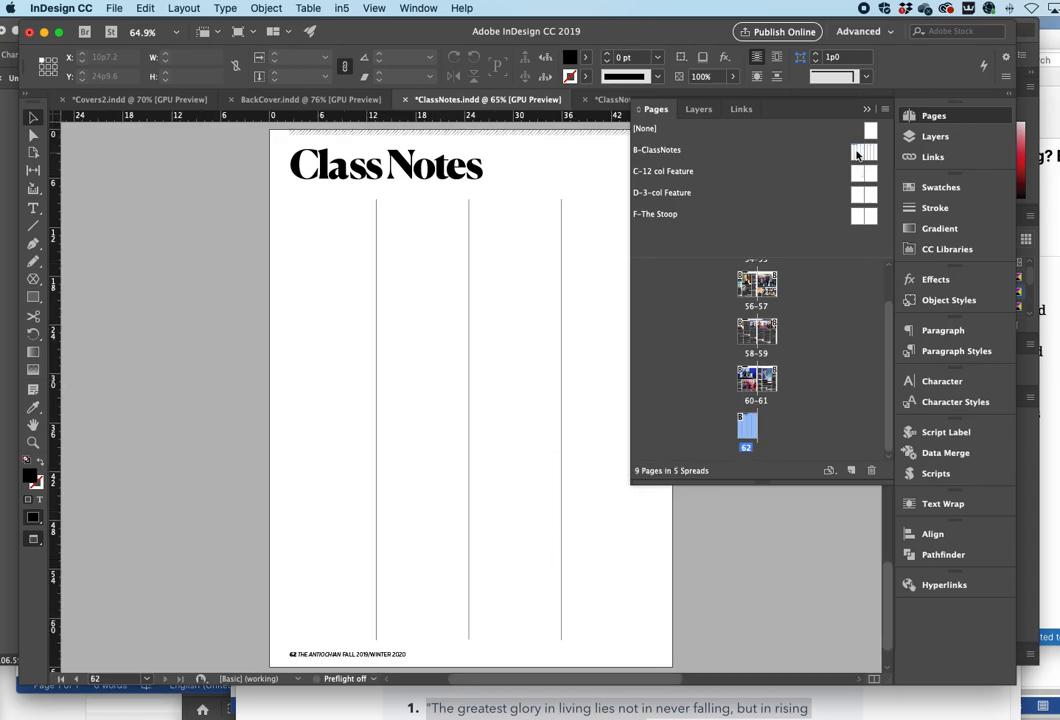
left_click_drag(869, 153, 769, 437)
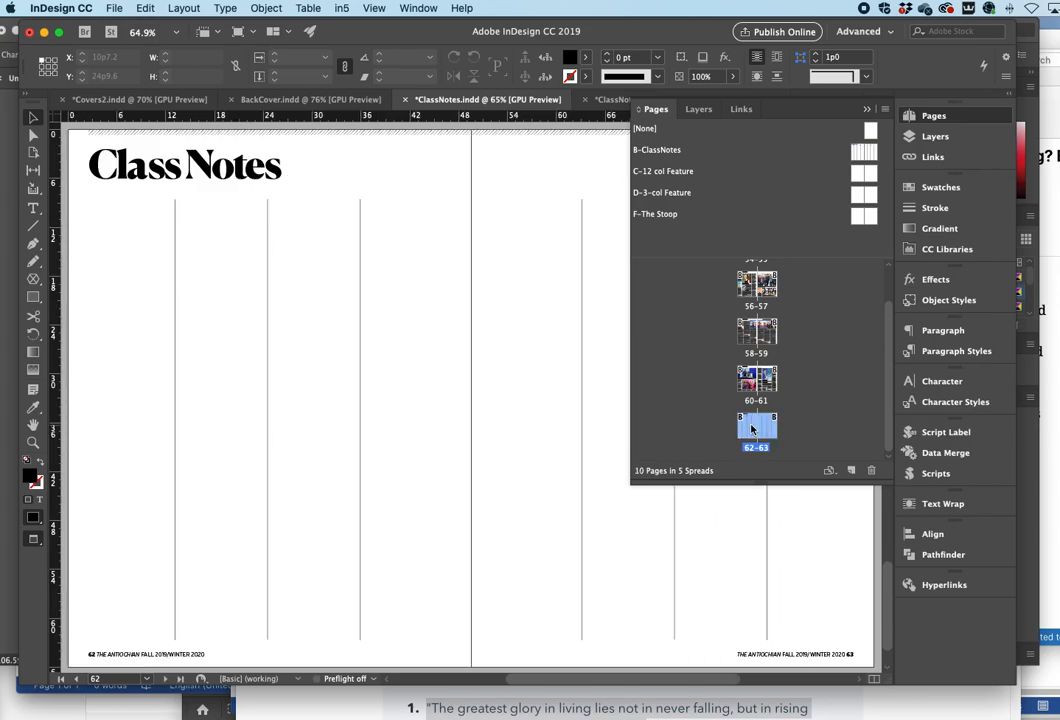
- Go to the new 62–63 spread and look over the pages preceding it
double_click(752, 428)
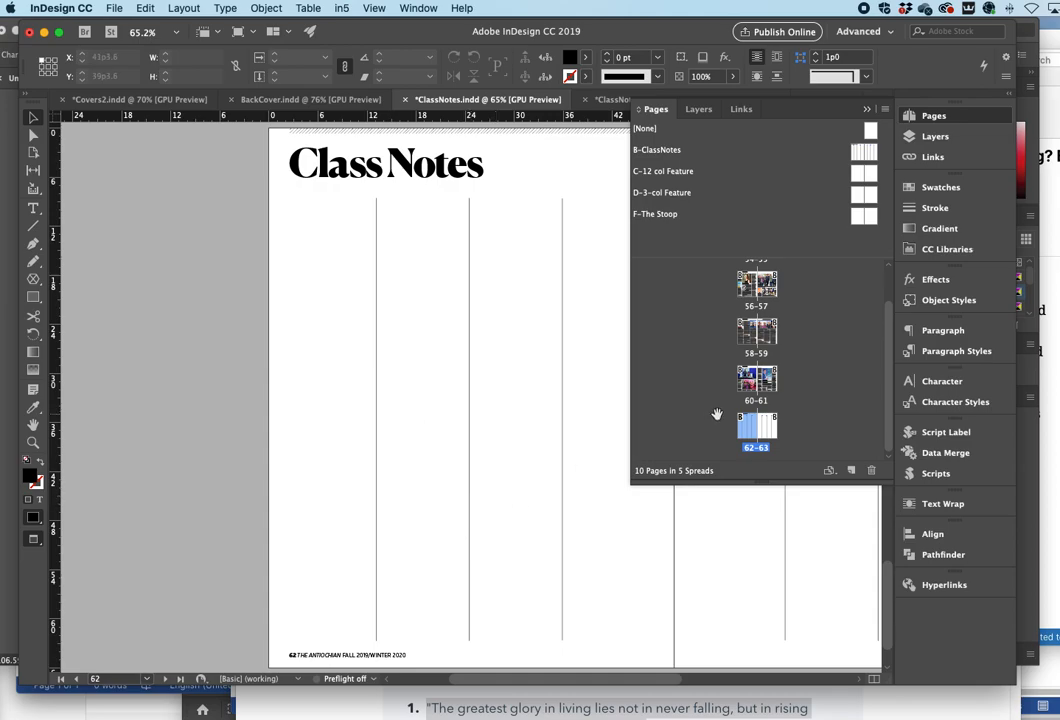
scroll(470, 310, "up", 3)
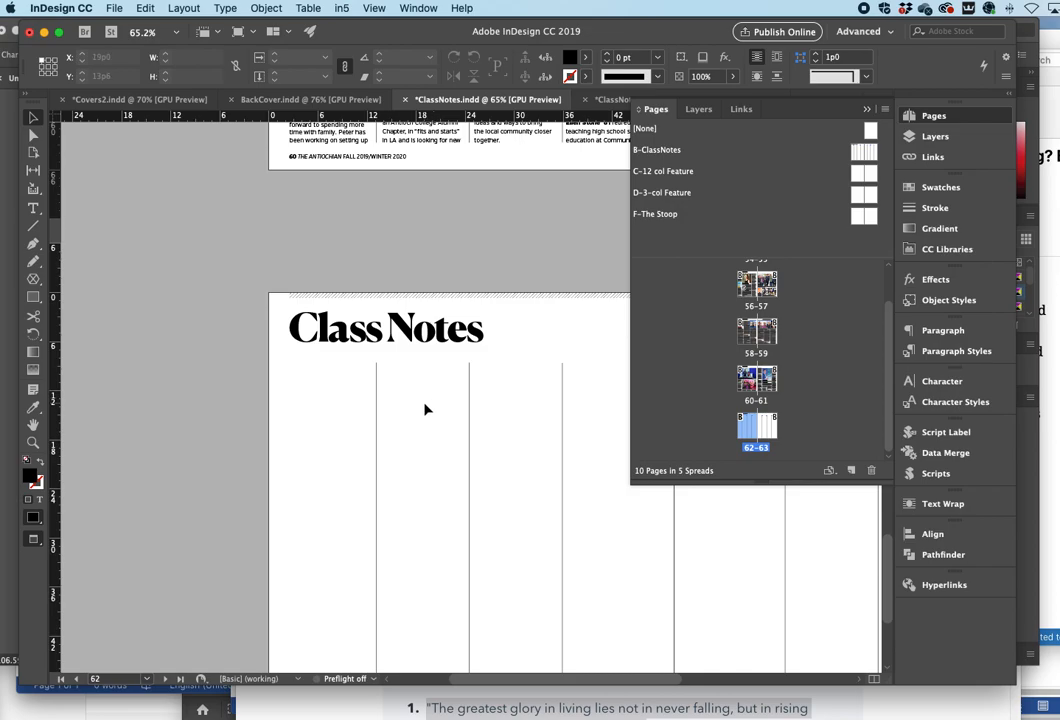
scroll(478, 420, "up", 5)
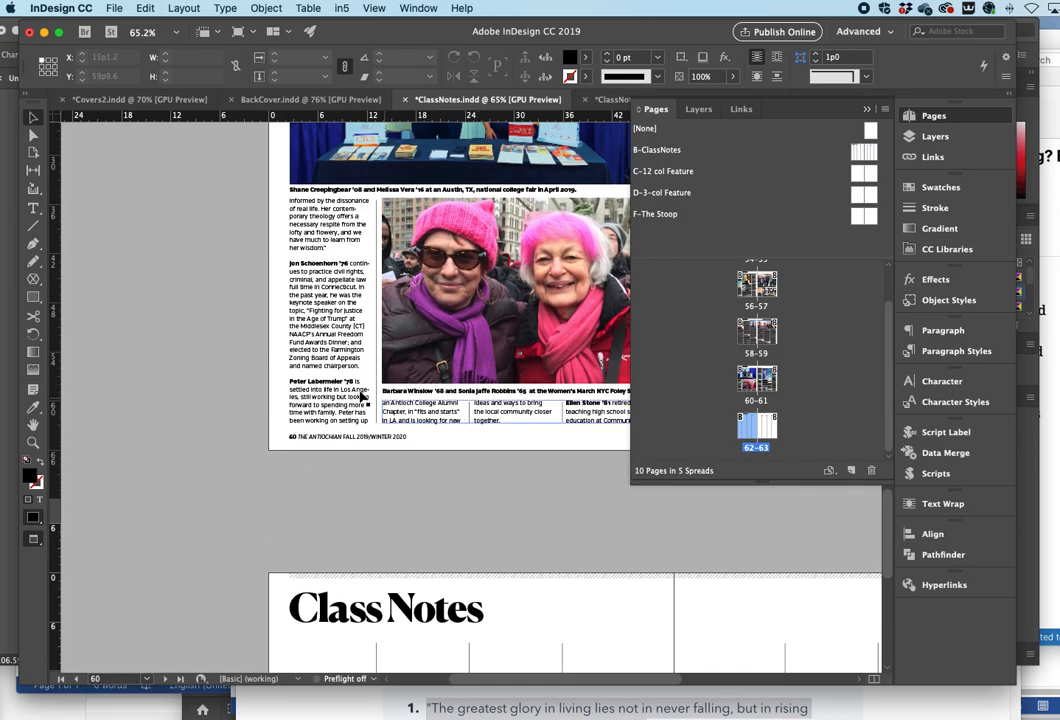
scroll(193, 371, "up", 15)
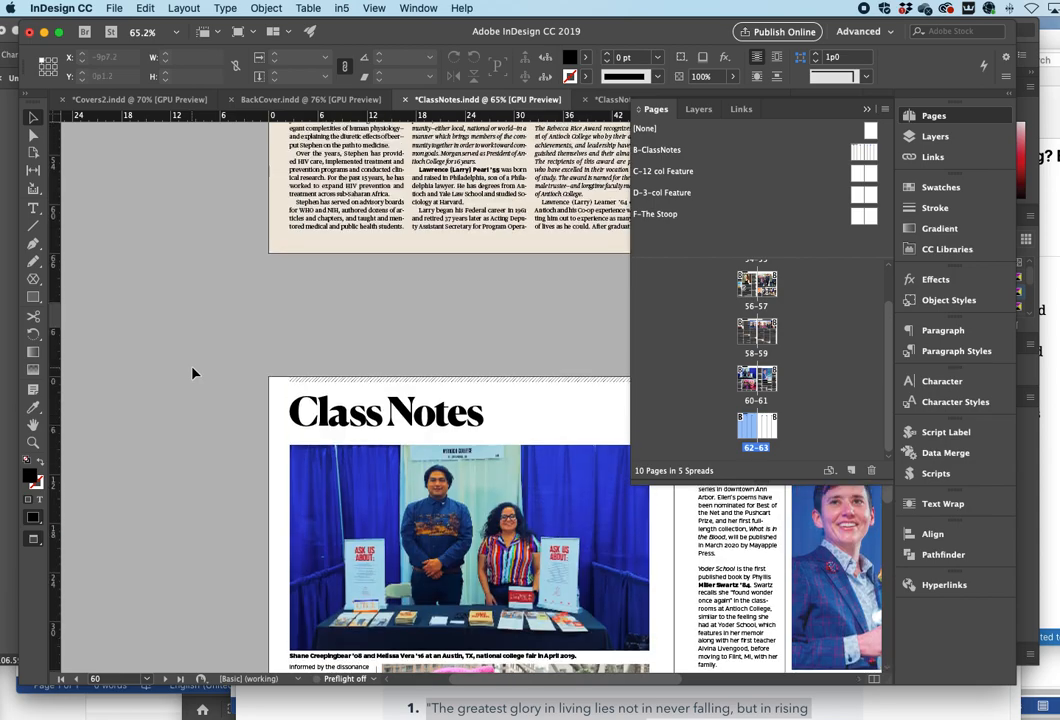
scroll(193, 373, "up", 2)
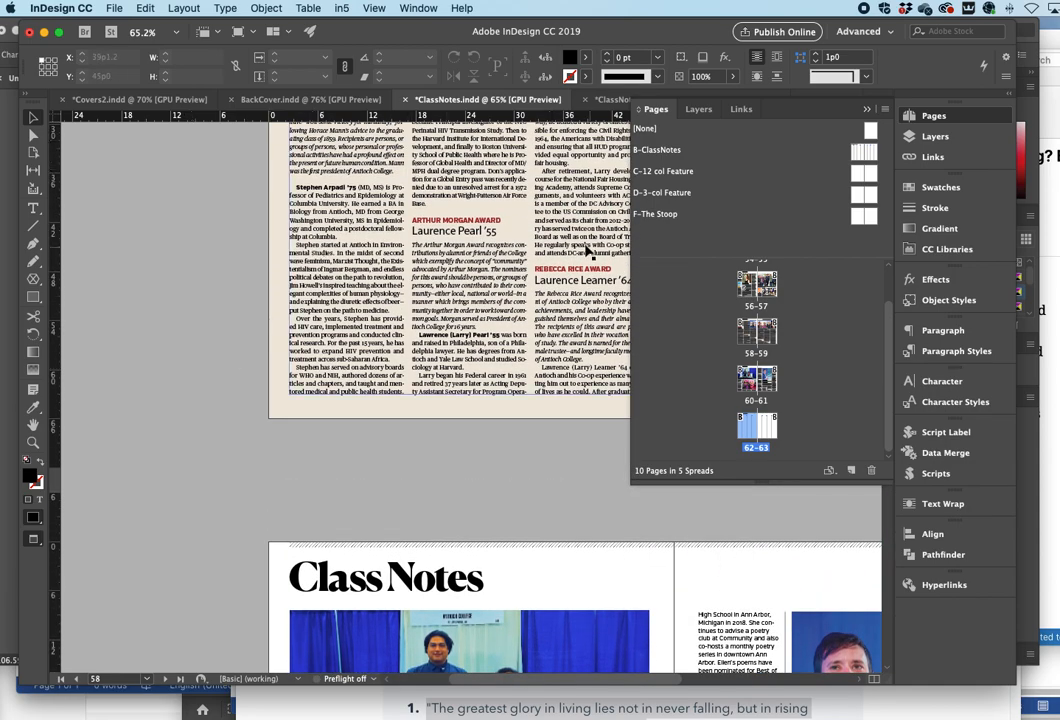
scroll(262, 295, "down", 3)
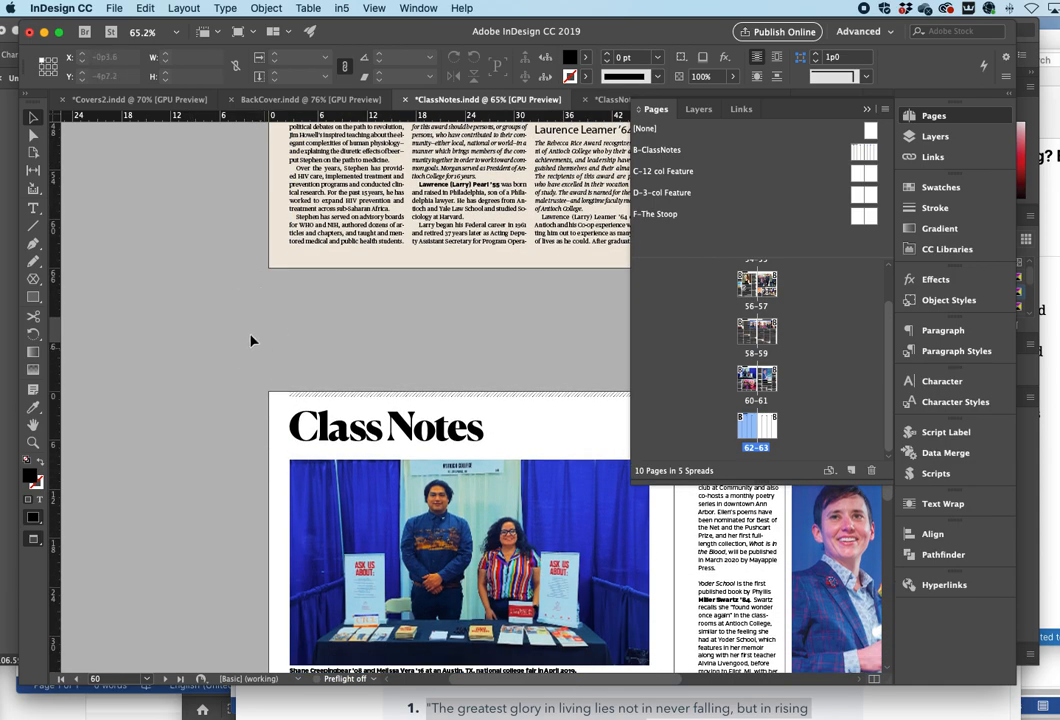
double_click(751, 437)
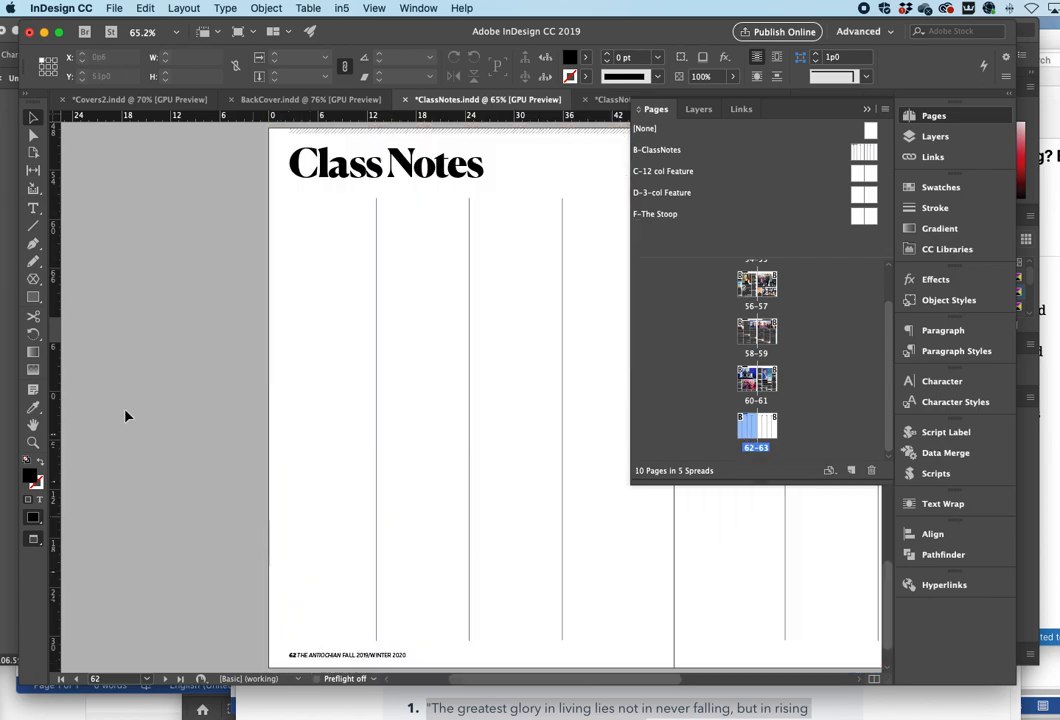
- Zoom in on page 62's footer with the Zoom tool and examine the neighbouring page 61
left_click(34, 444)
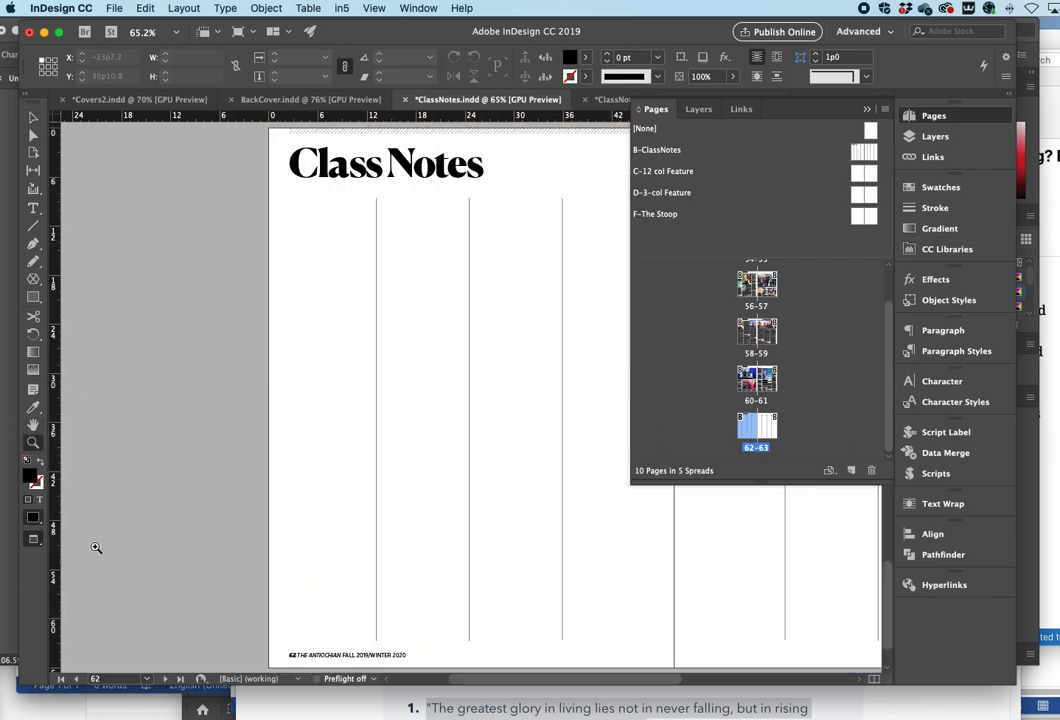
left_click(318, 651)
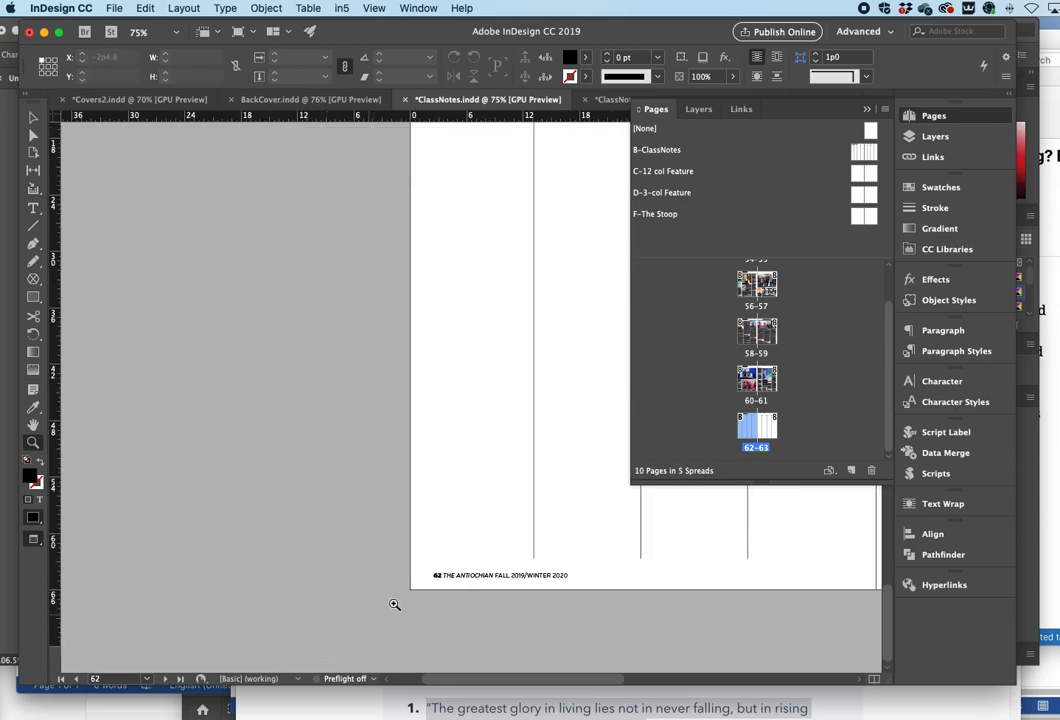
left_click(523, 561)
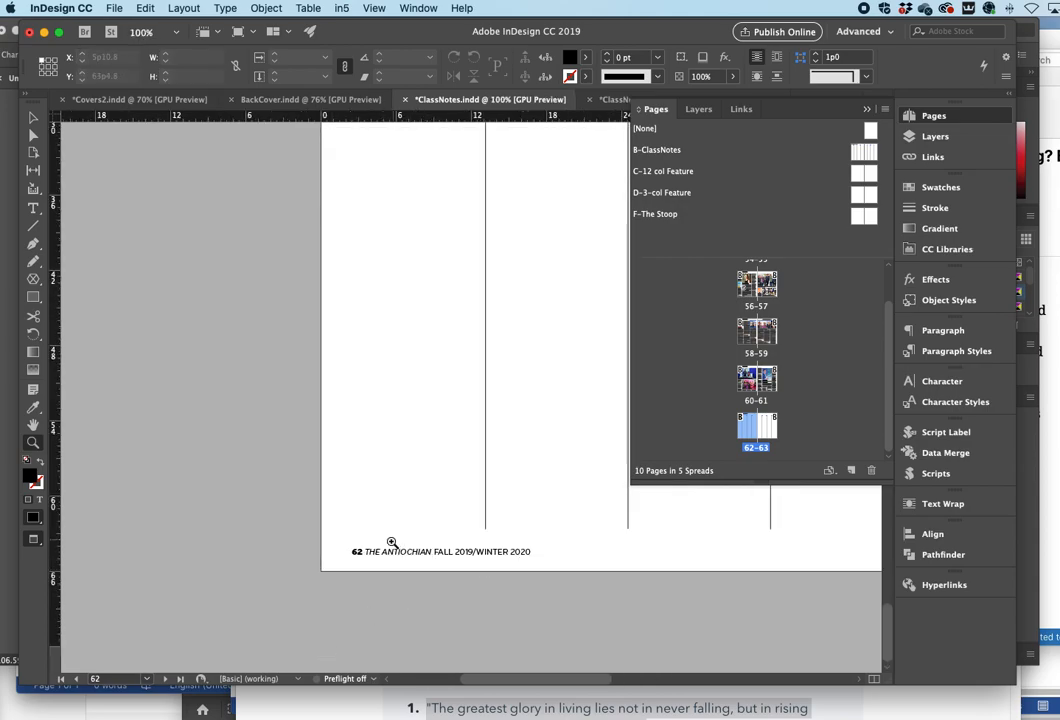
scroll(393, 541, "up", 15)
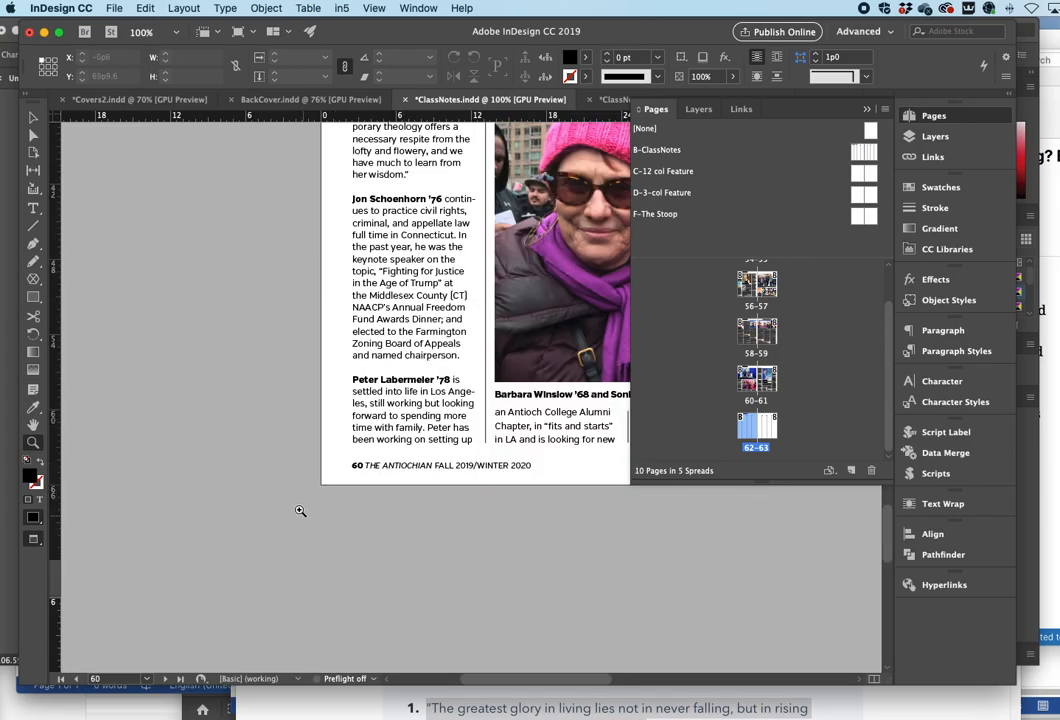
scroll(374, 487, "right", 10)
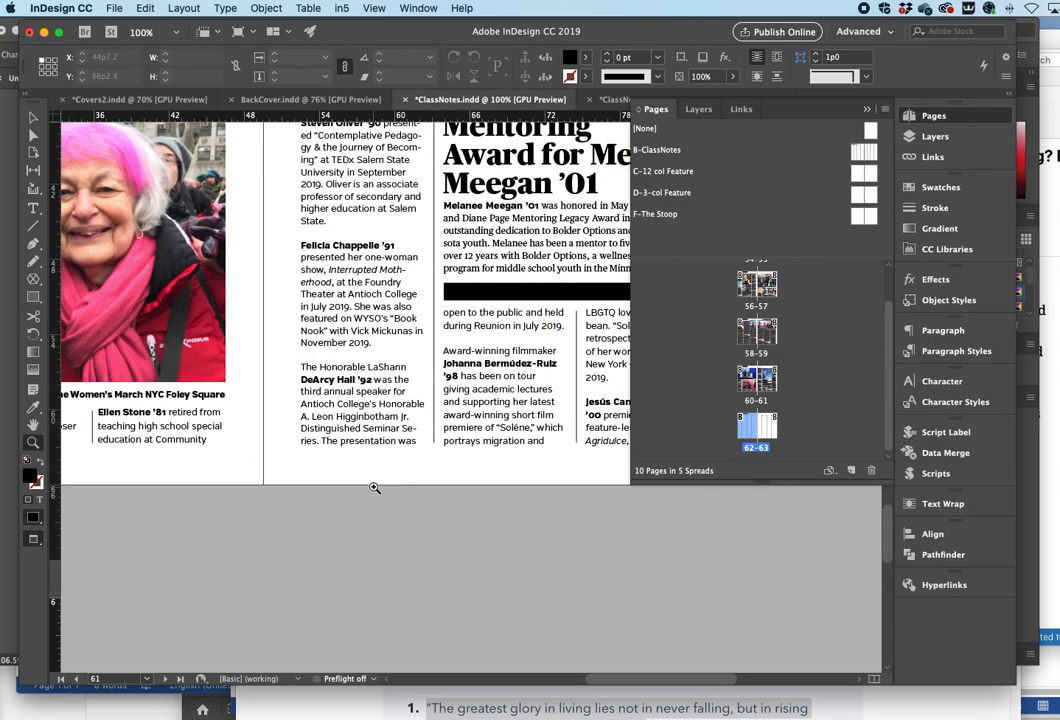
scroll(374, 487, "right", 5)
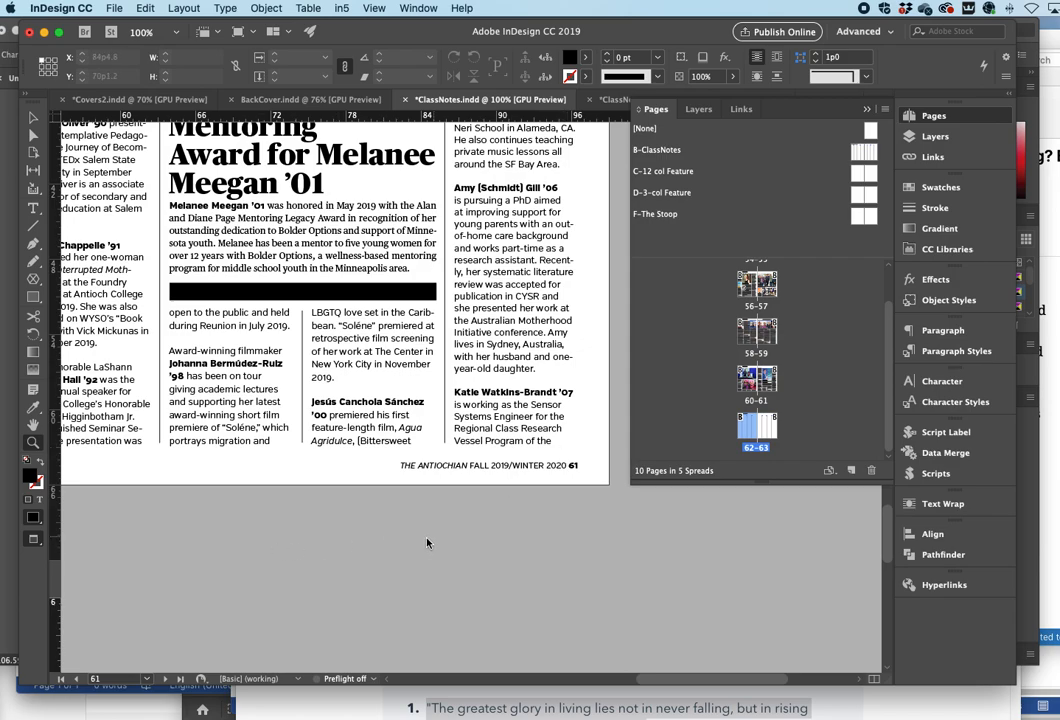
left_click(34, 209)
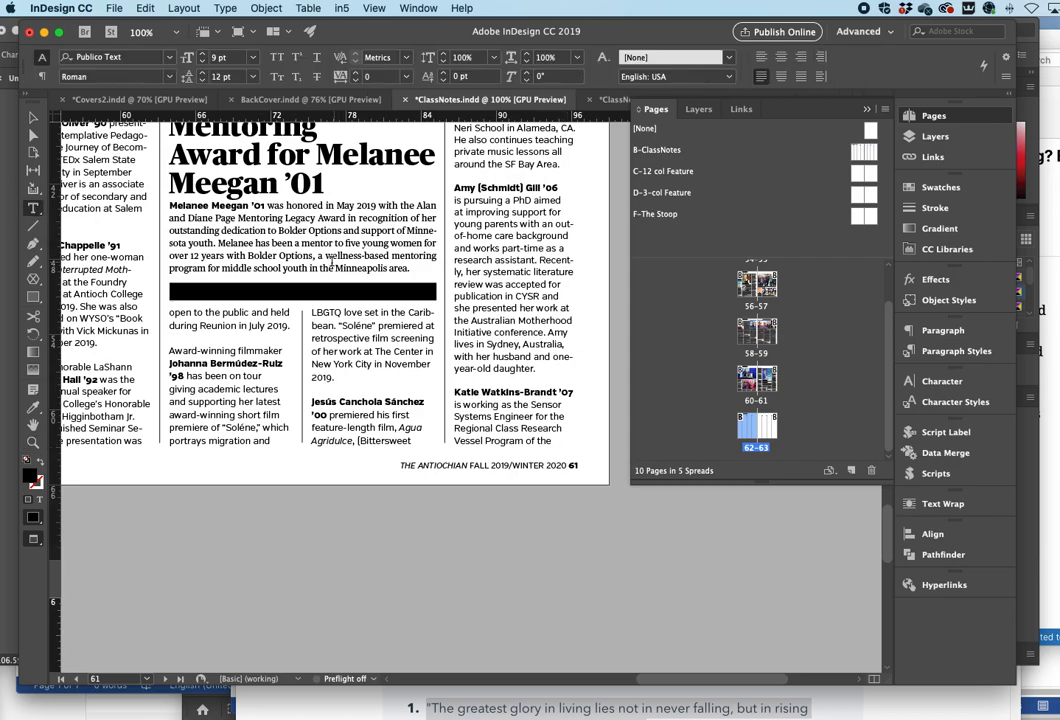
scroll(327, 256, "left", 3)
scroll(181, 245, "left", 3)
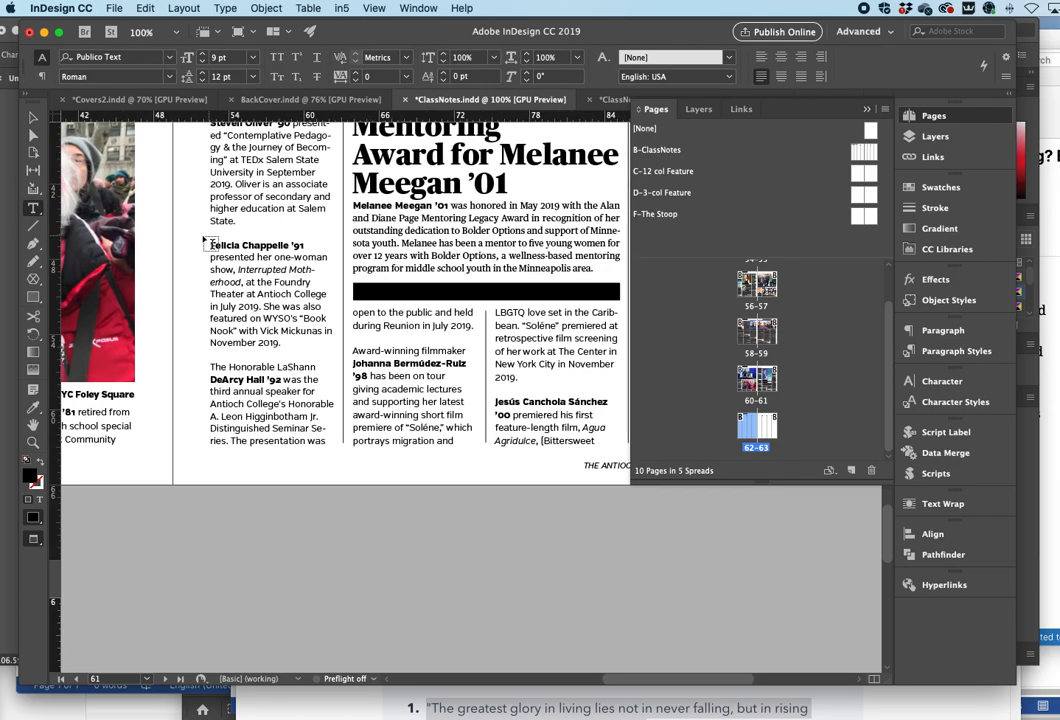
scroll(324, 230, "left", 1)
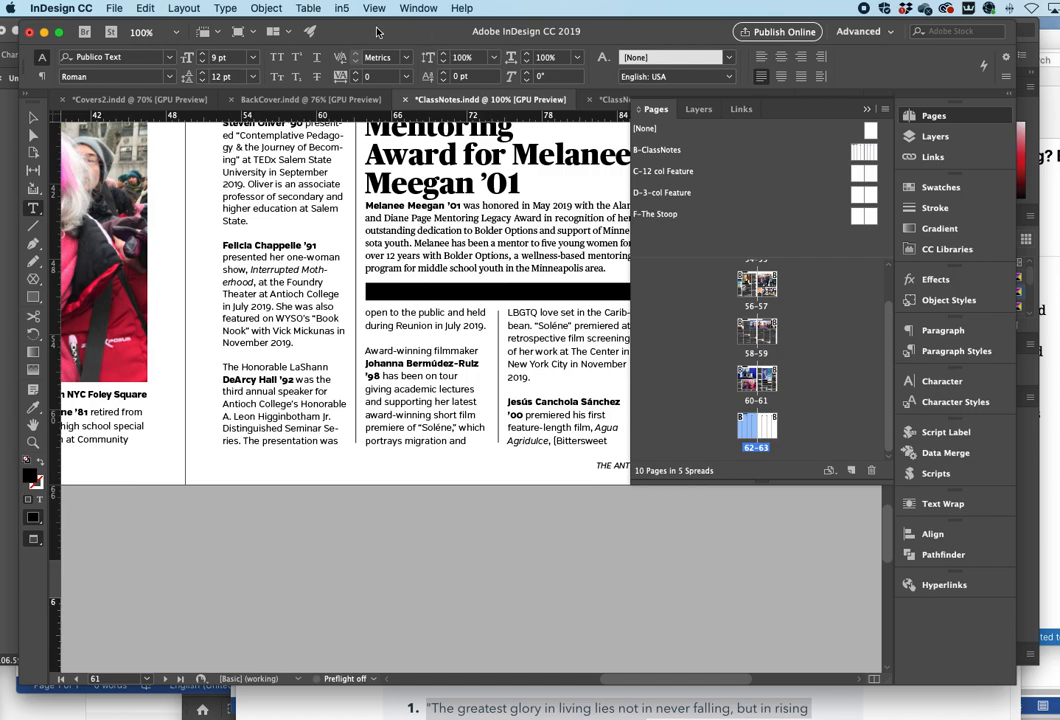
left_click_drag(380, 35, 396, 35)
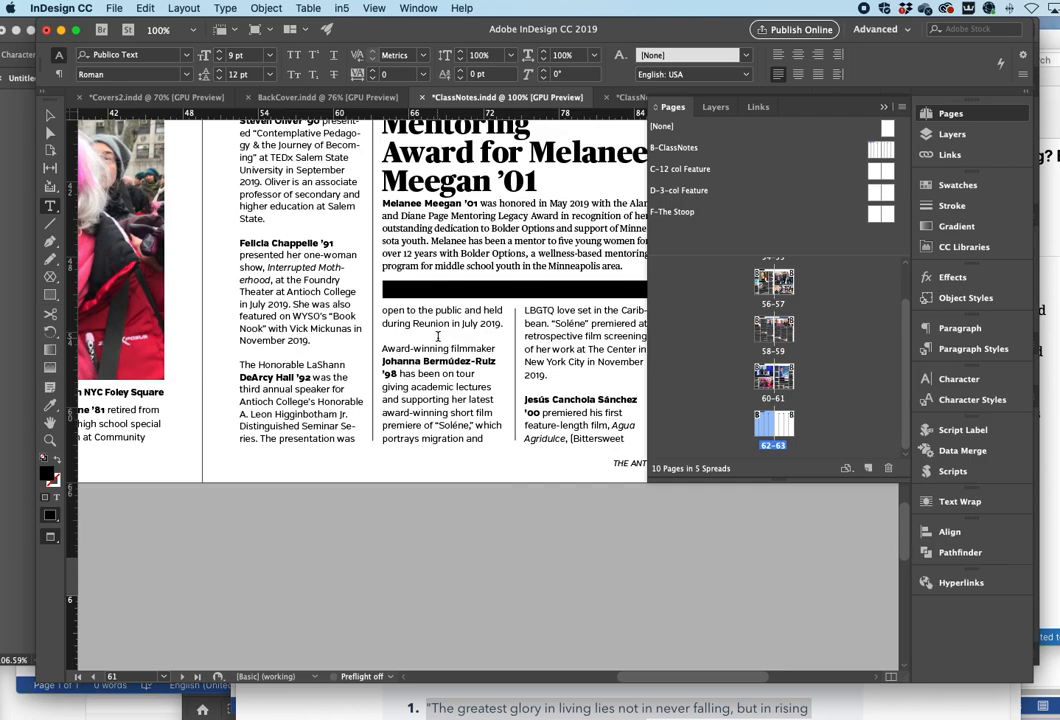
scroll(437, 337, "right", 1)
left_click(60, 8)
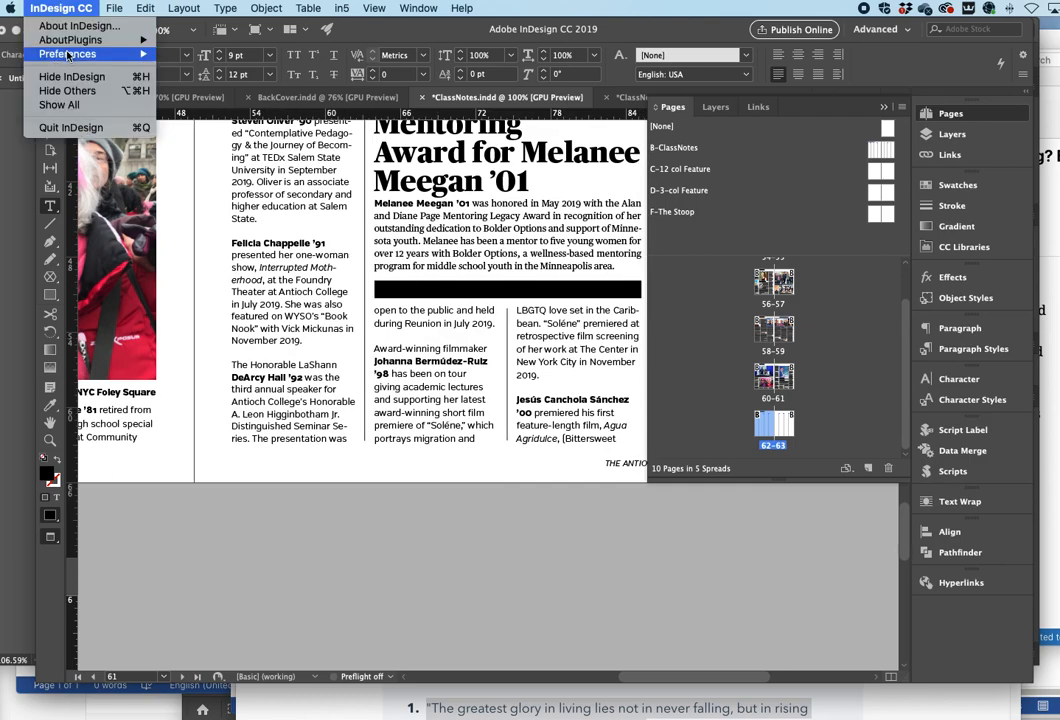
mouse_move(100, 53)
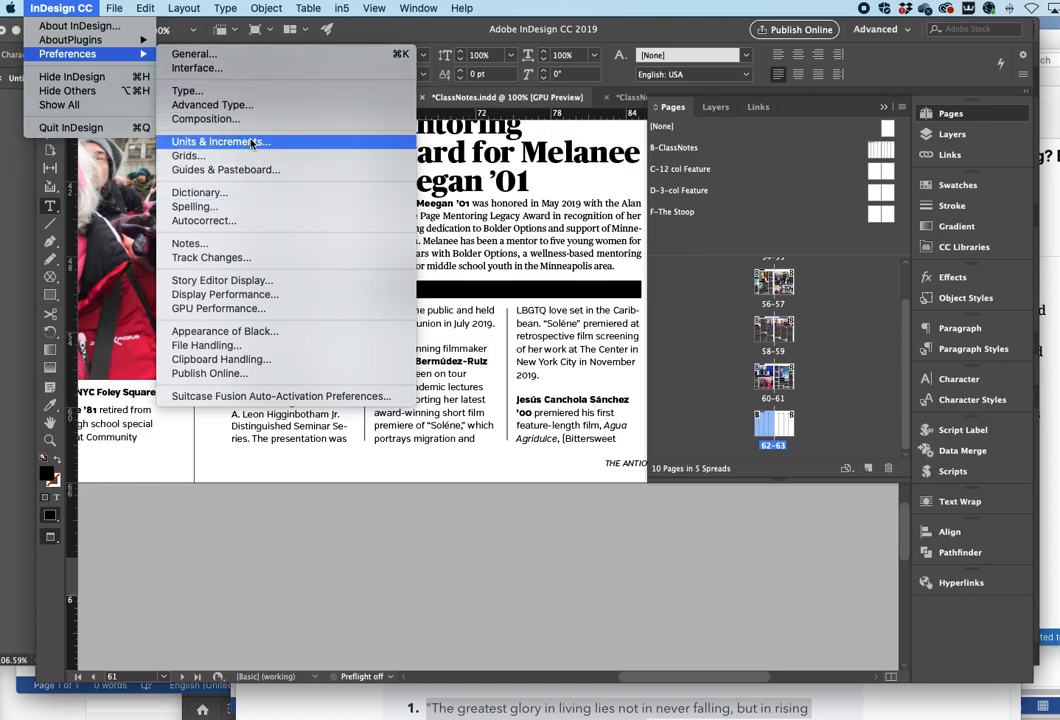
left_click(306, 414)
scroll(306, 414, "up", 3)
scroll(306, 414, "left", 3)
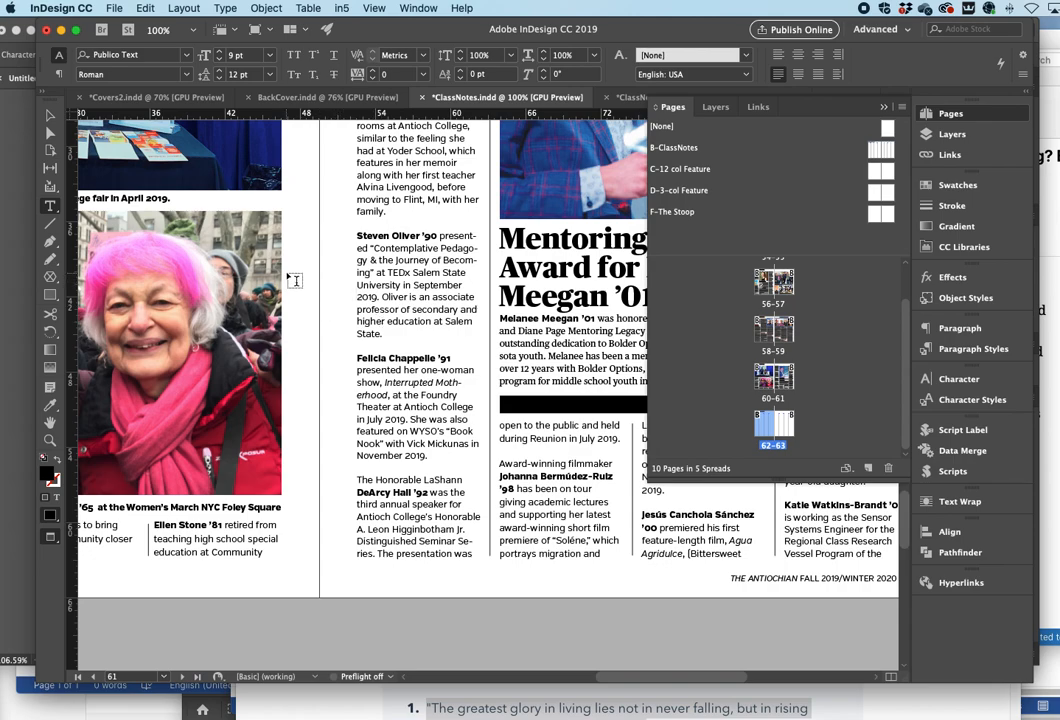
- Switch the screen mode to Normal so guides and frame edges show
left_click(380, 6)
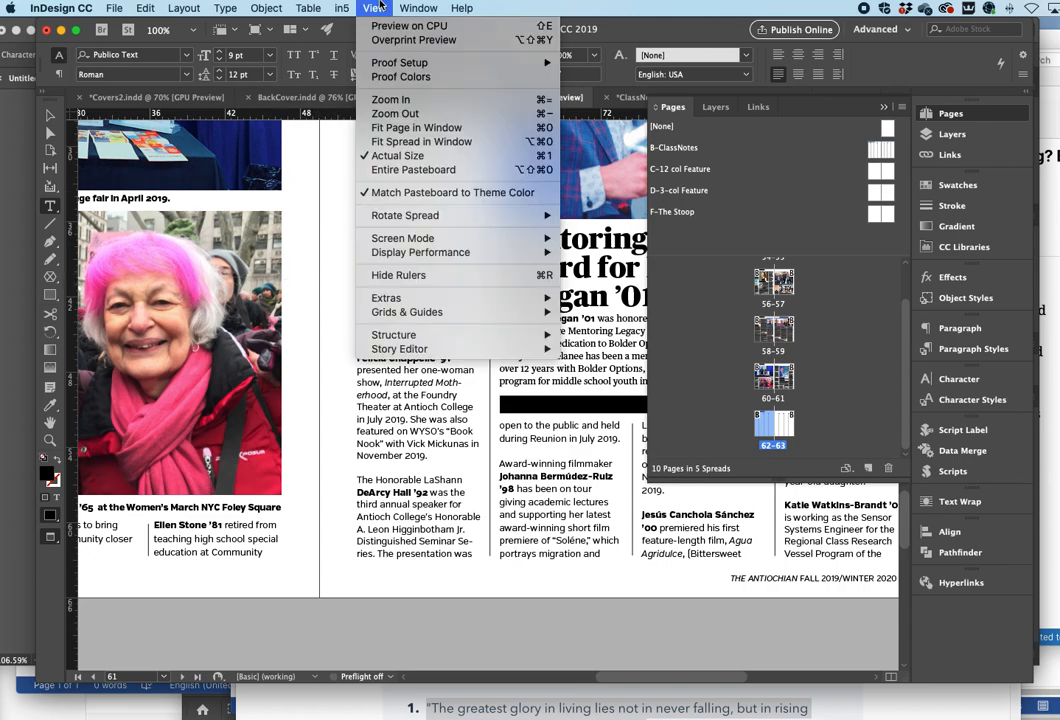
mouse_move(413, 252)
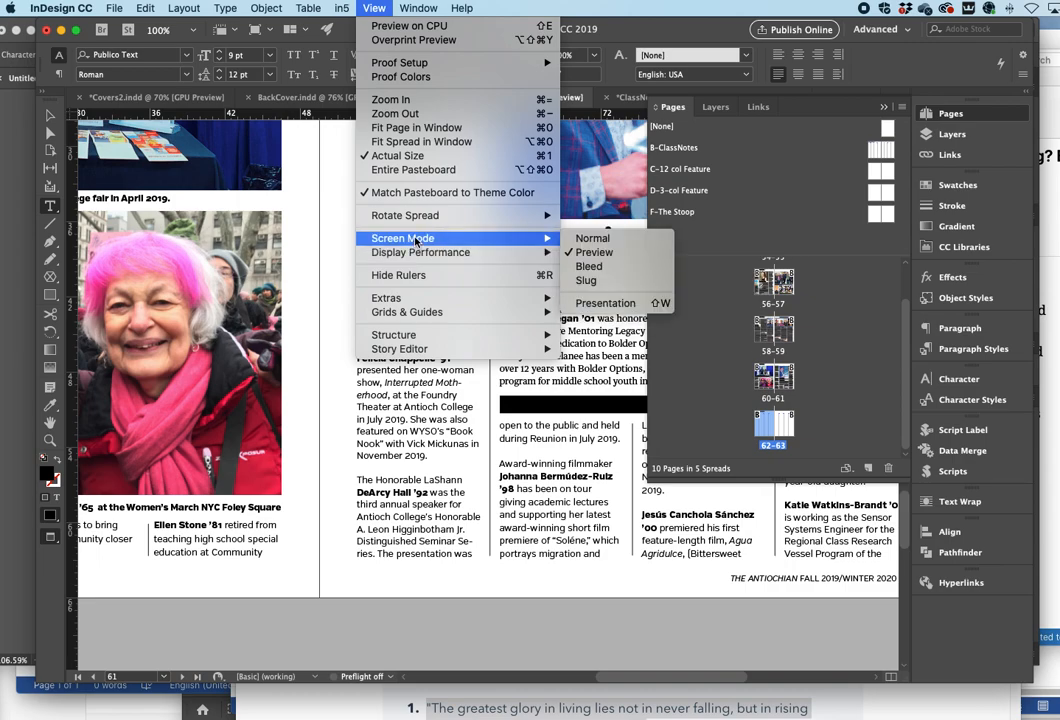
left_click(630, 244)
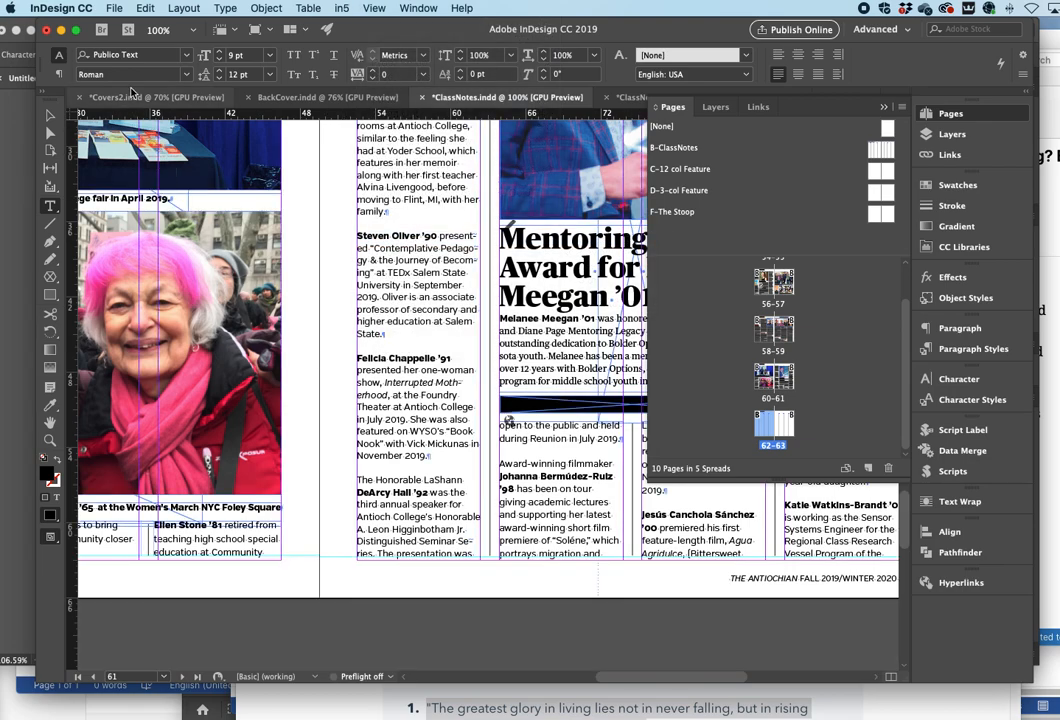
- Examine the text frames and columns across pages 61, 62 and 63
left_click(50, 115)
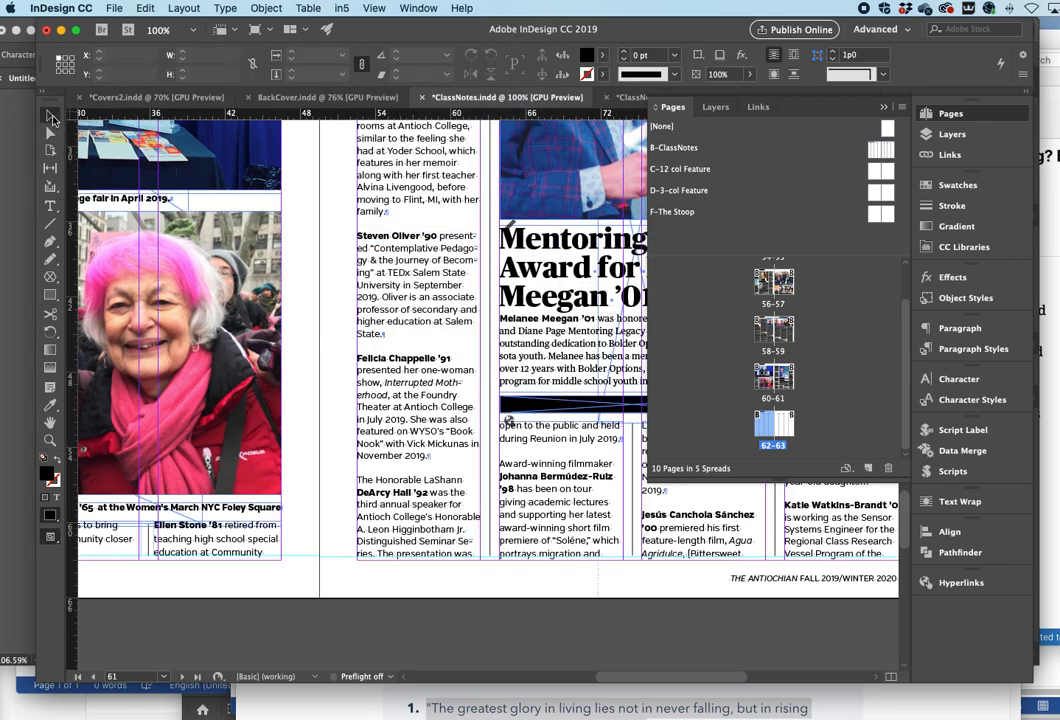
left_click(395, 580)
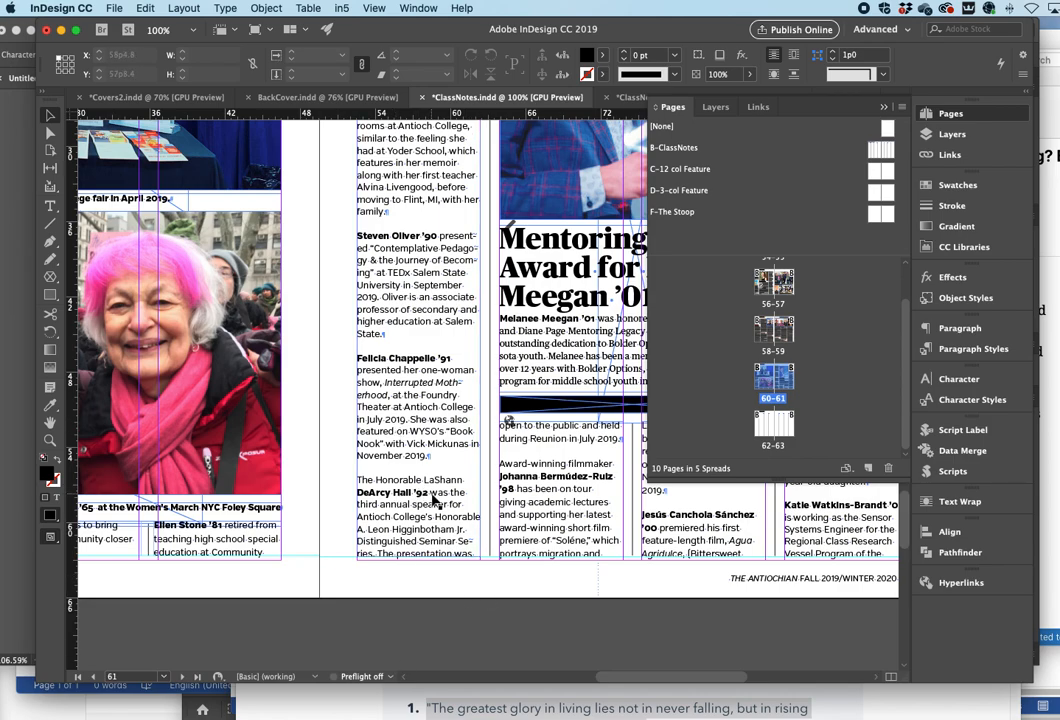
scroll(433, 500, "up", 3)
scroll(430, 470, "up", 2)
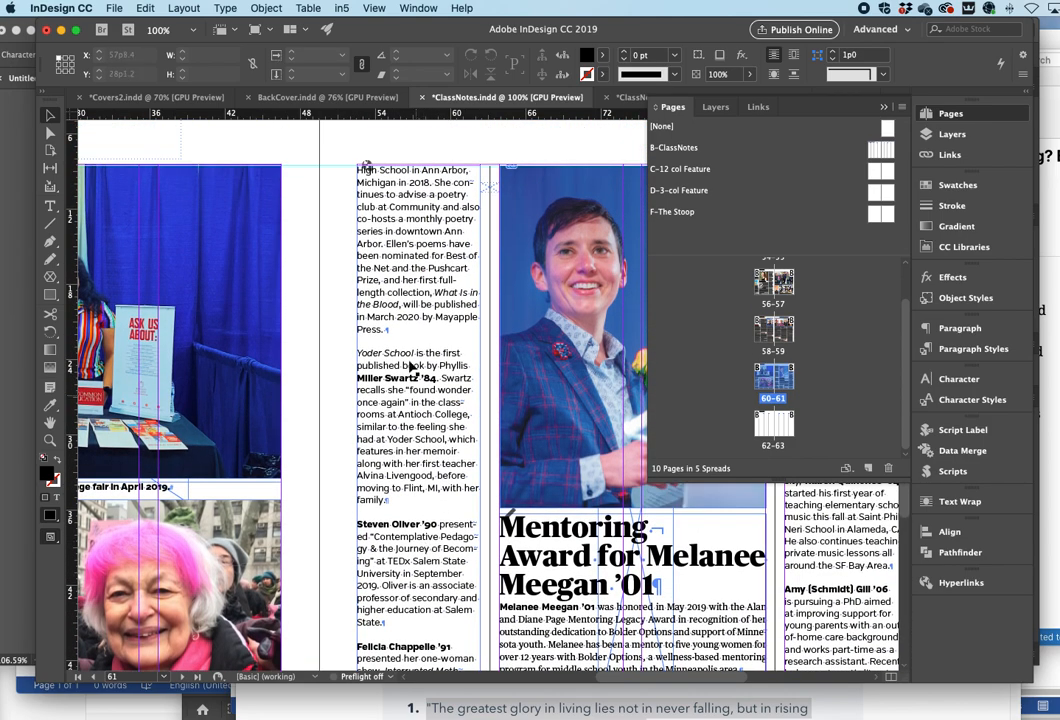
scroll(420, 402, "right", 3)
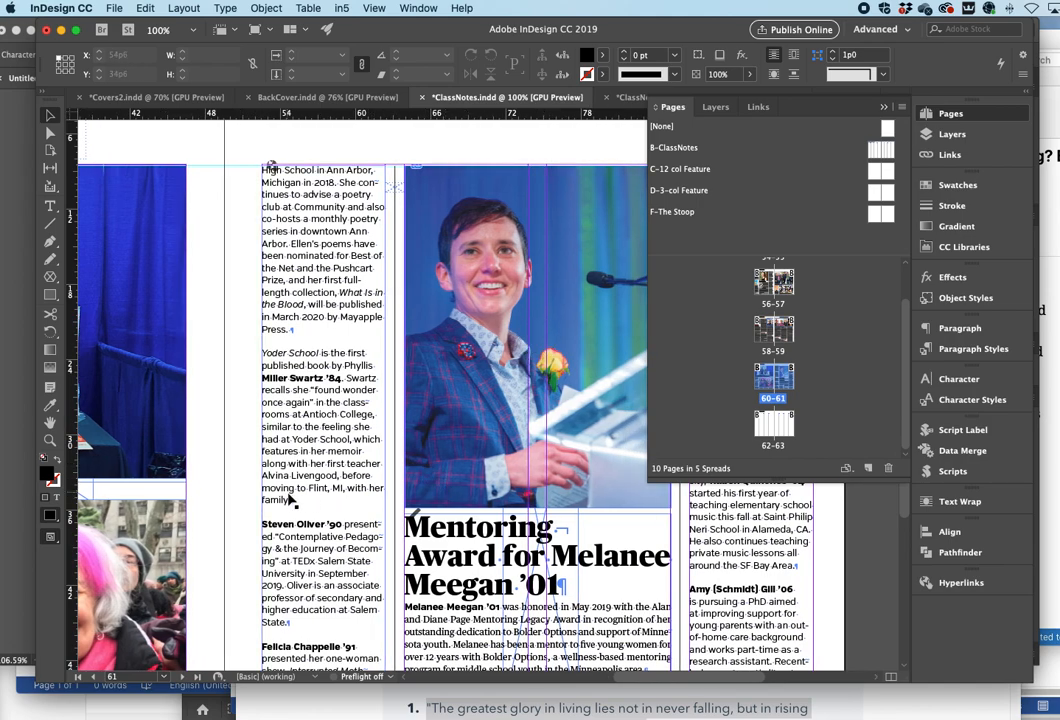
scroll(290, 500, "down", 4)
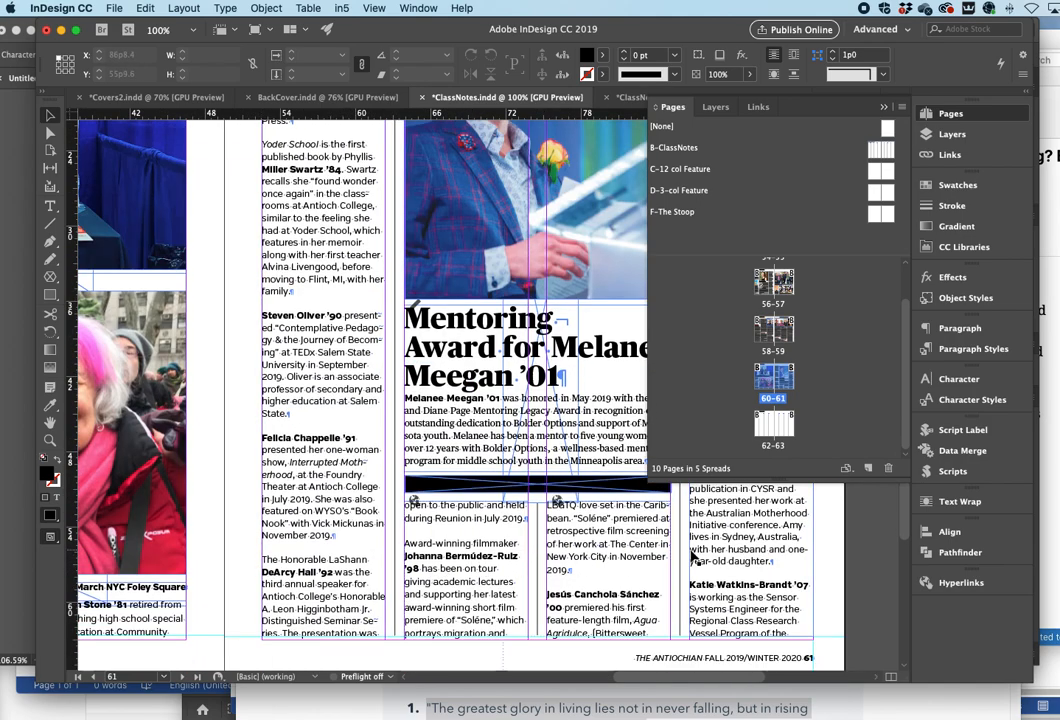
scroll(316, 565, "up", 3)
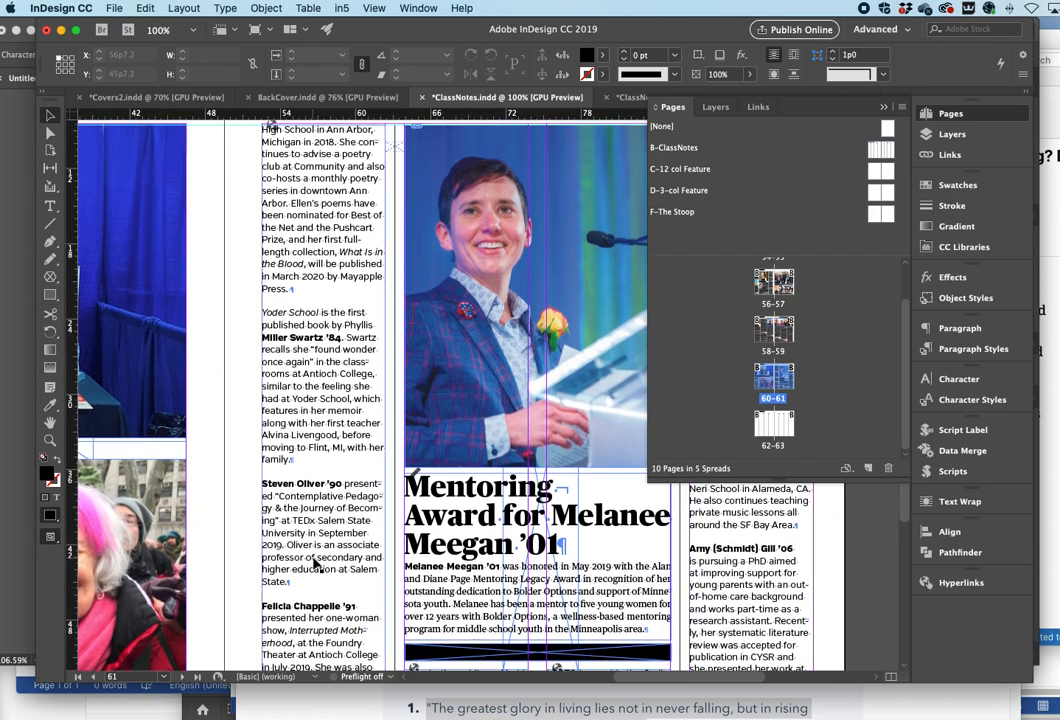
scroll(316, 565, "up", 2)
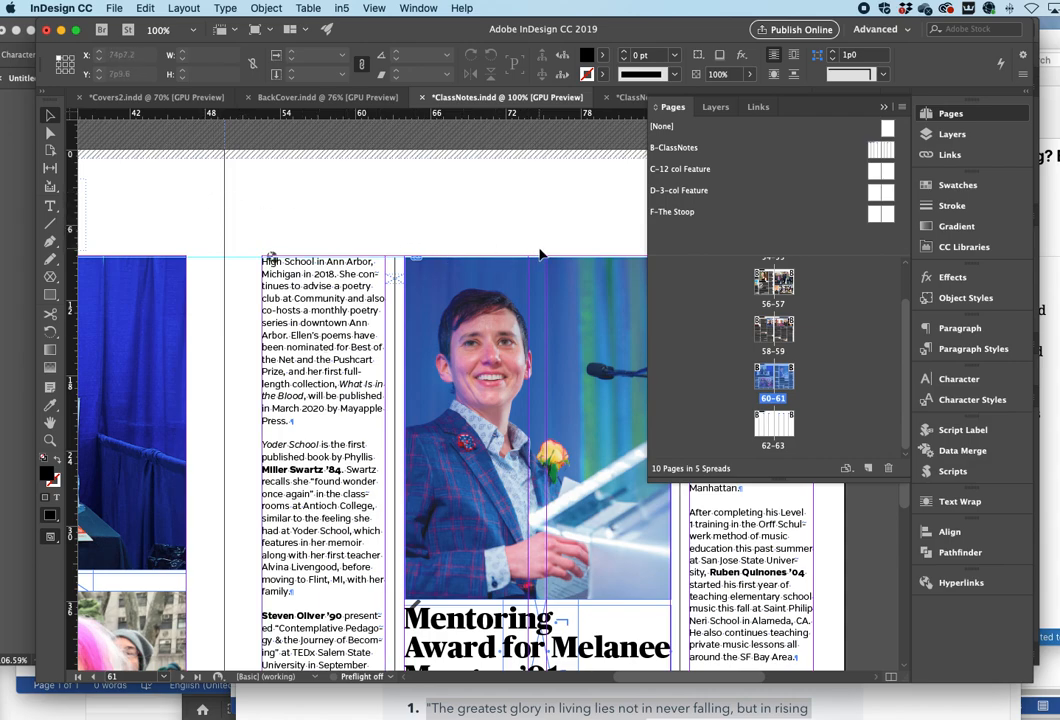
scroll(540, 254, "right", 1)
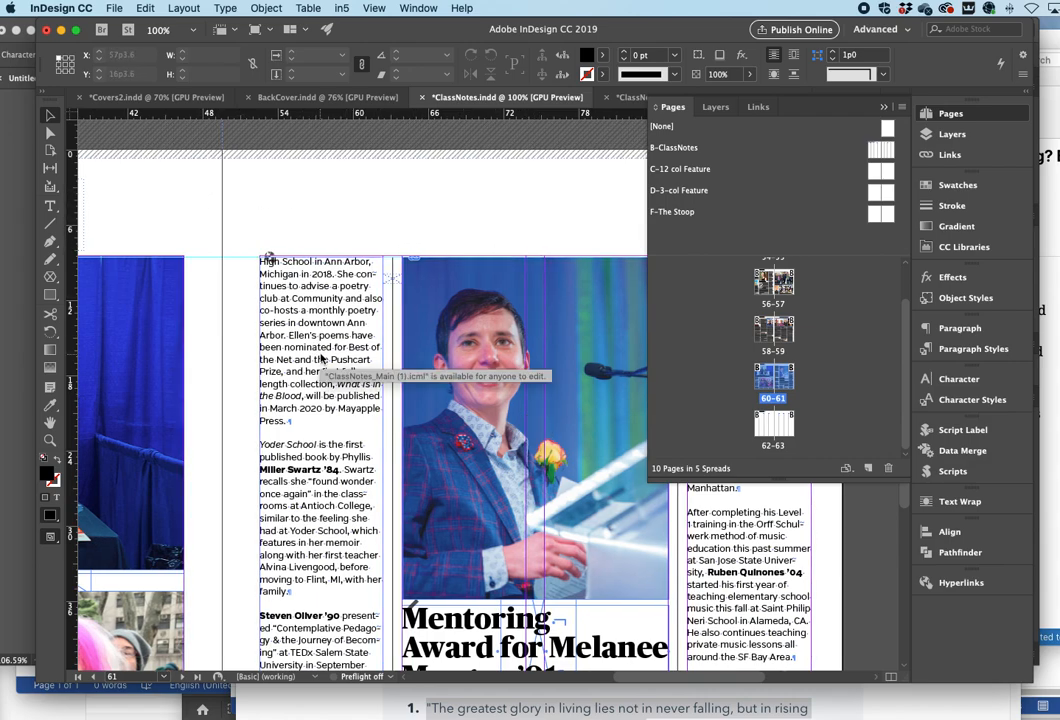
scroll(322, 370, "down", 12)
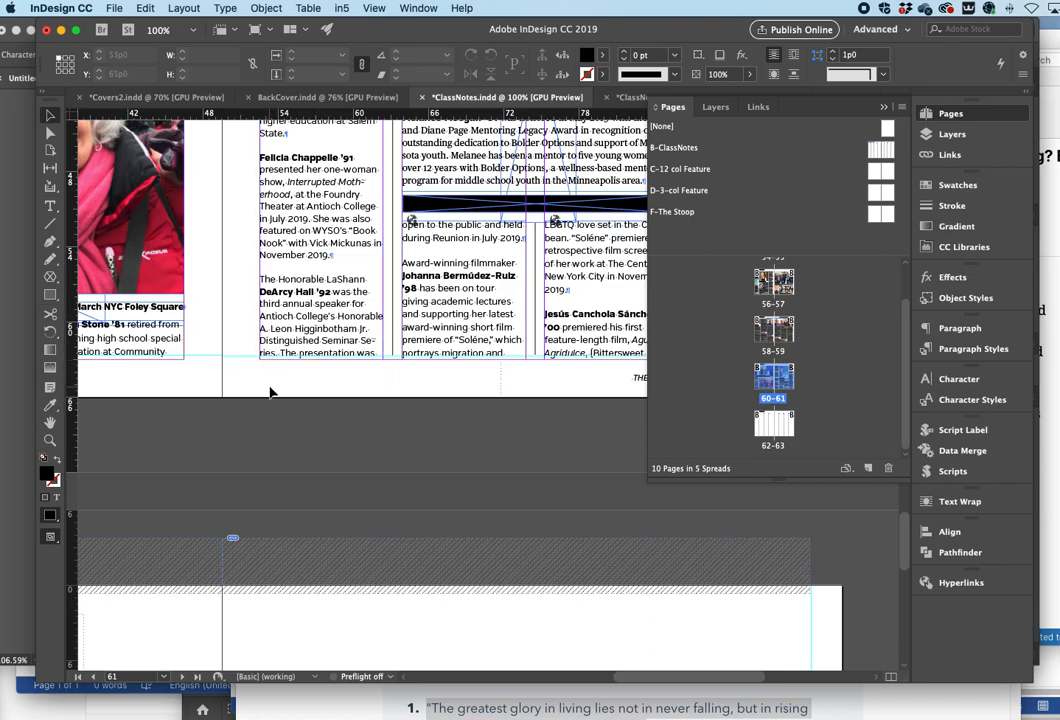
scroll(272, 390, "down", 6)
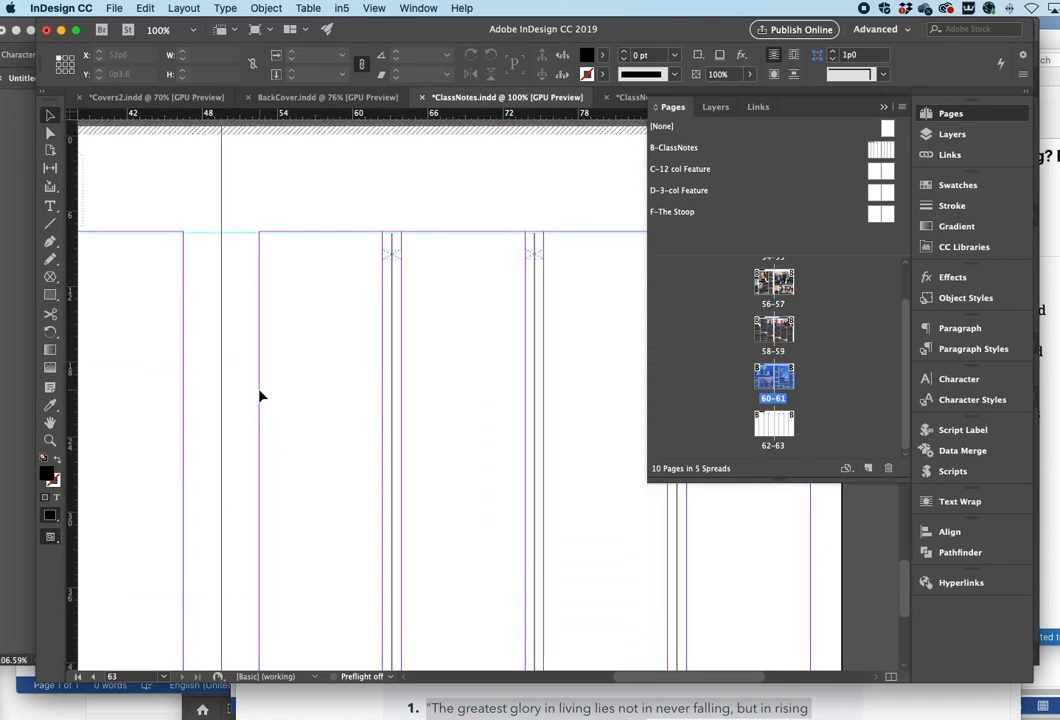
scroll(244, 405, "down", 5)
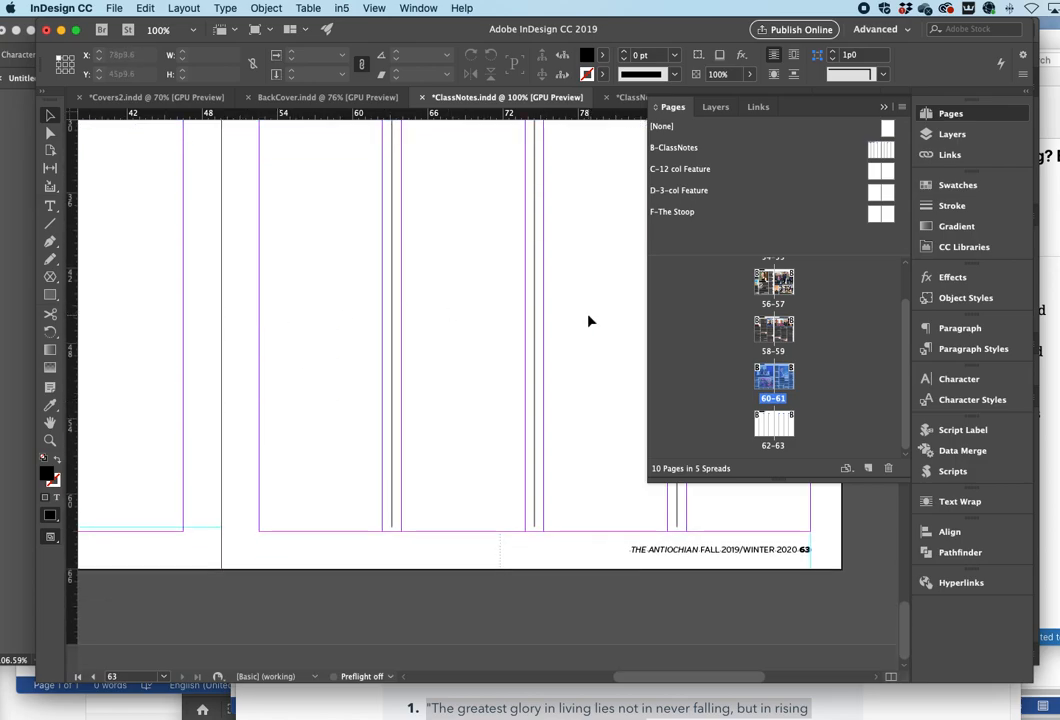
scroll(377, 315, "up", 1)
scroll(377, 315, "up", 8)
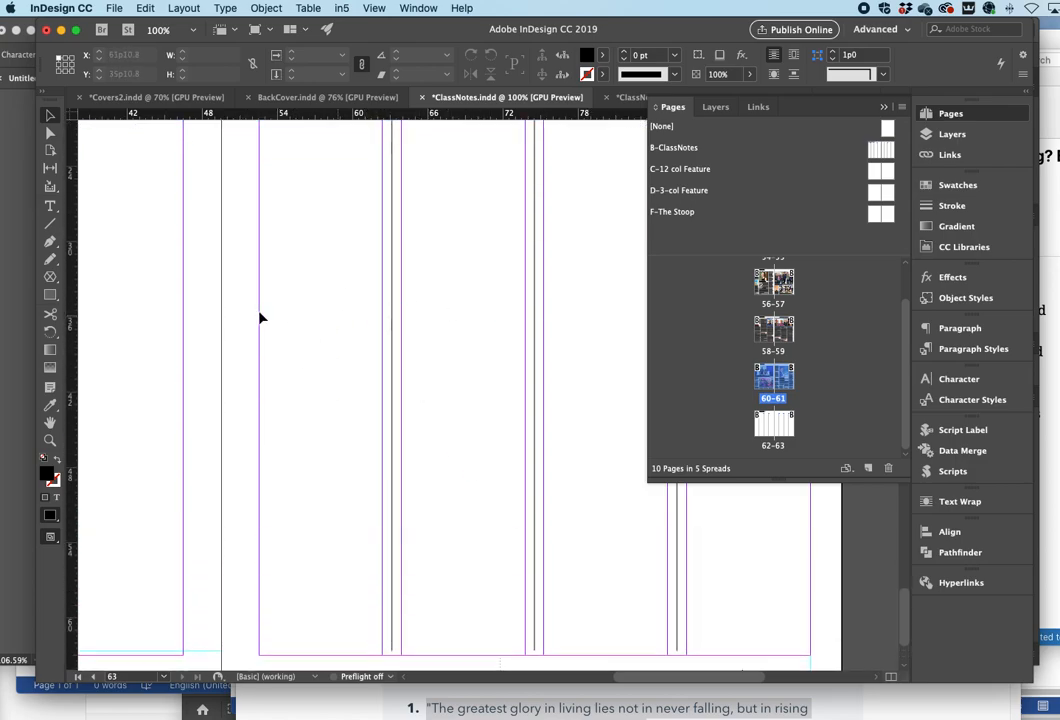
scroll(303, 332, "right", 5)
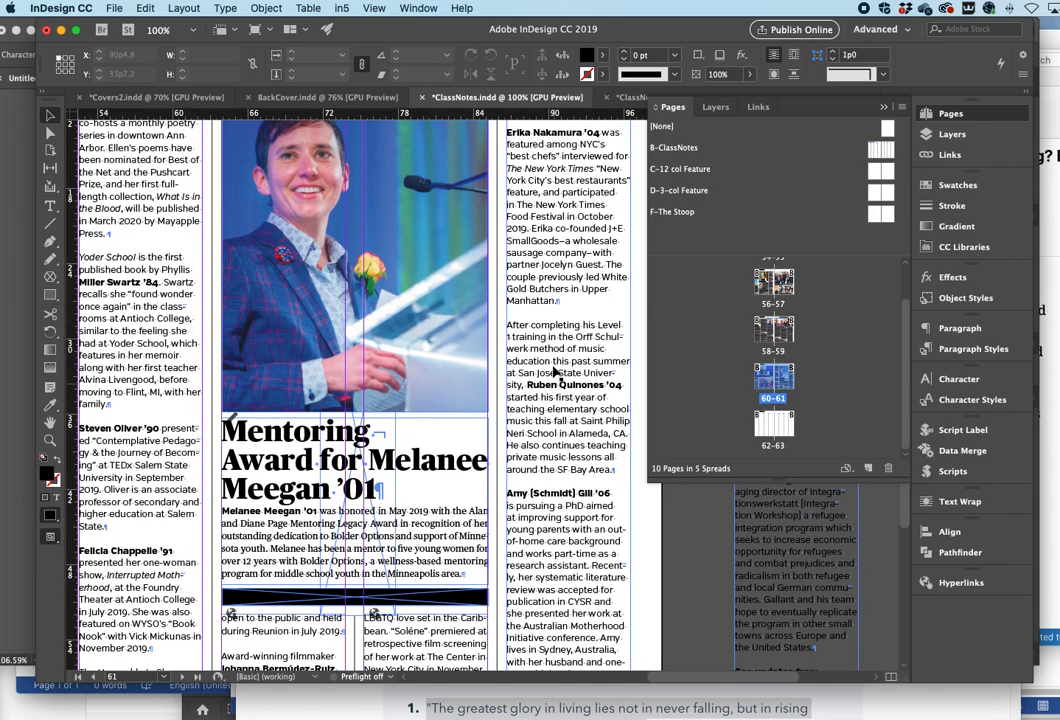
- Delete the text frame in the rightmost column of page 61
left_click(595, 480)
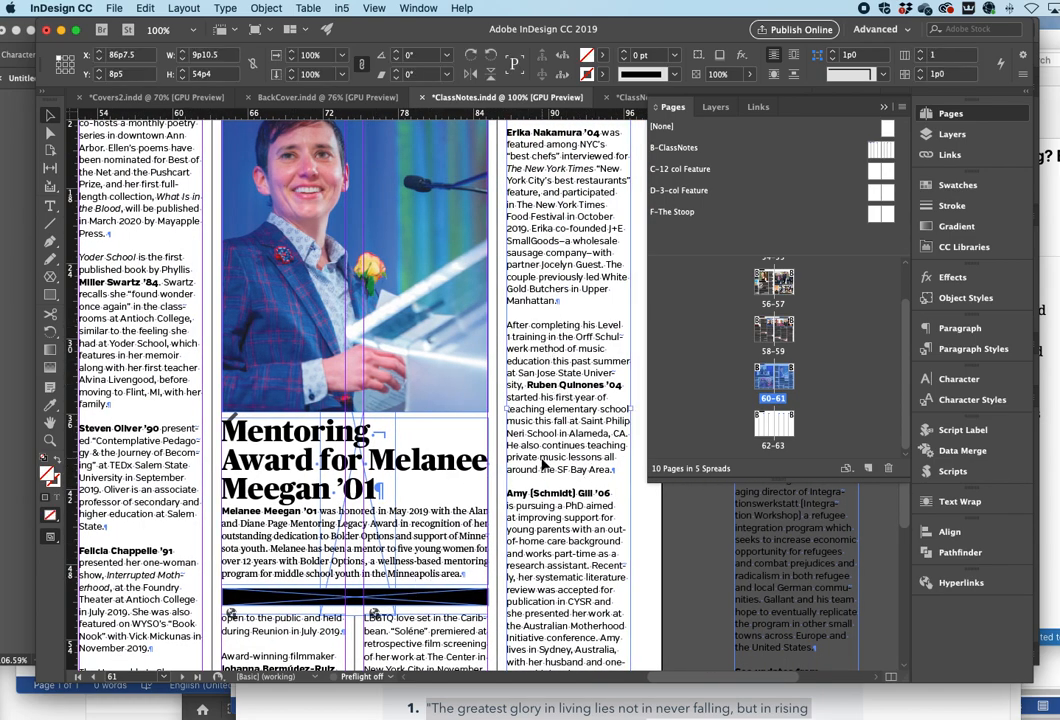
key("Delete")
scroll(558, 594, "down", 5)
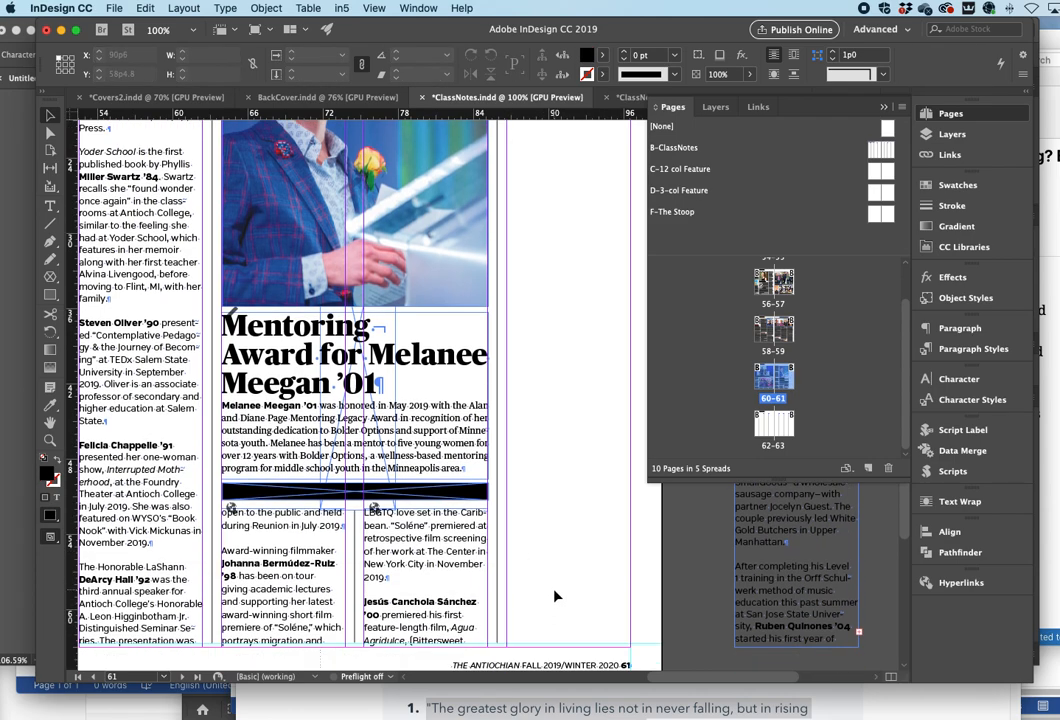
- Ungroup the page 61 column frames and thread the overflow text into the first column of page 62
left_click(404, 431)
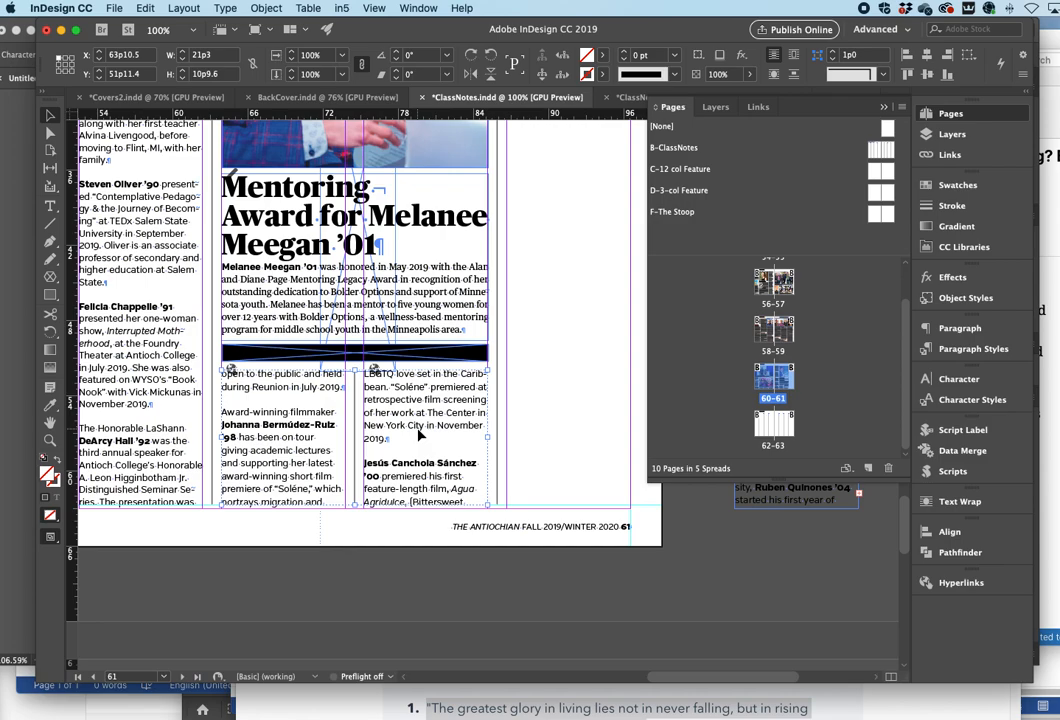
key("shift+super+g")
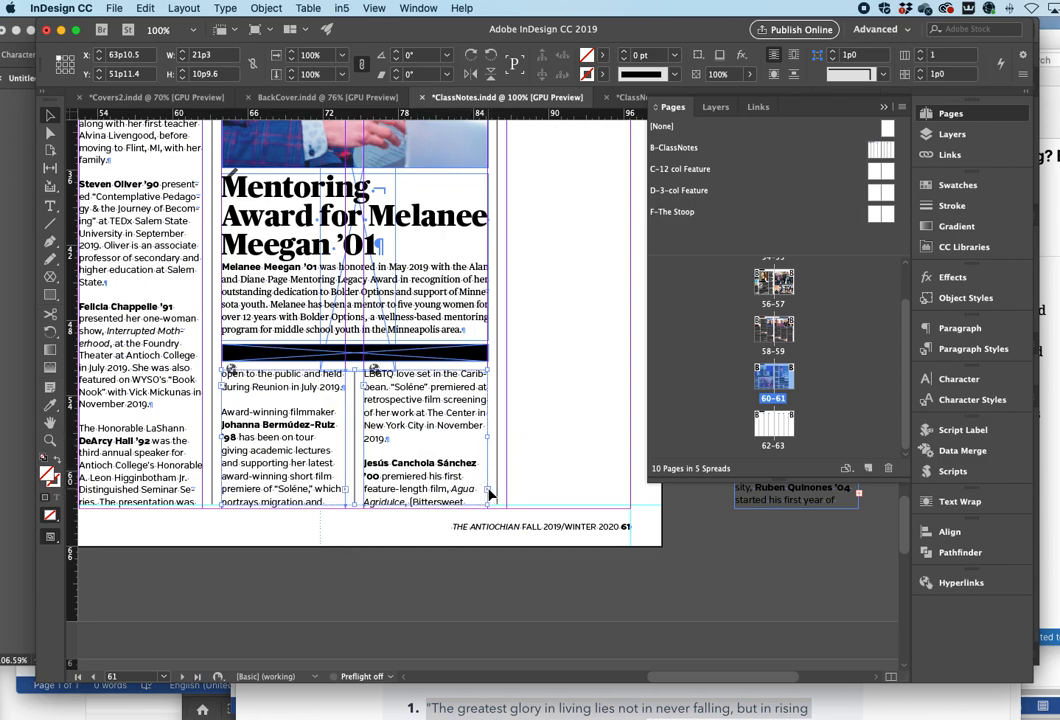
left_click(489, 496)
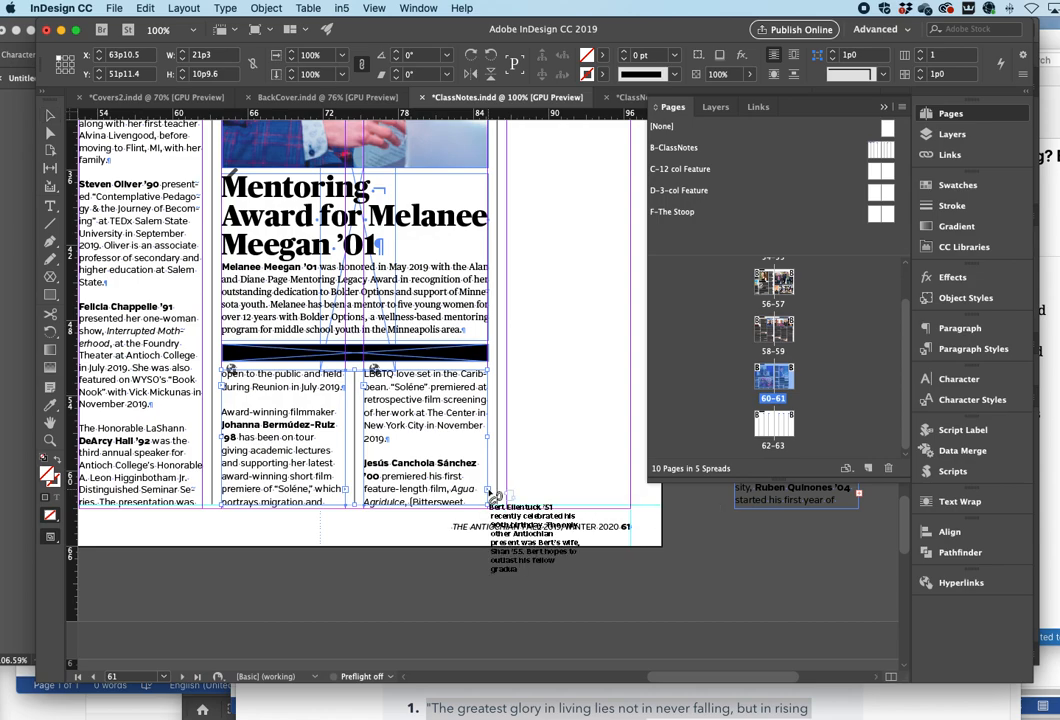
scroll(237, 497, "down", 5)
scroll(244, 489, "left", 10)
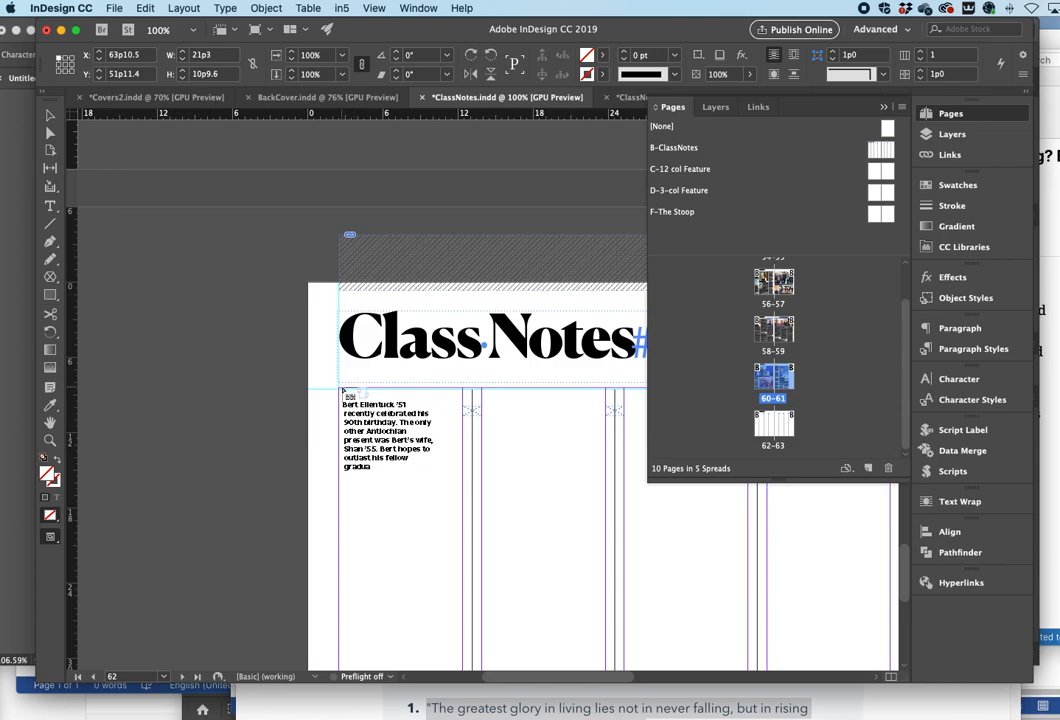
left_click(344, 389)
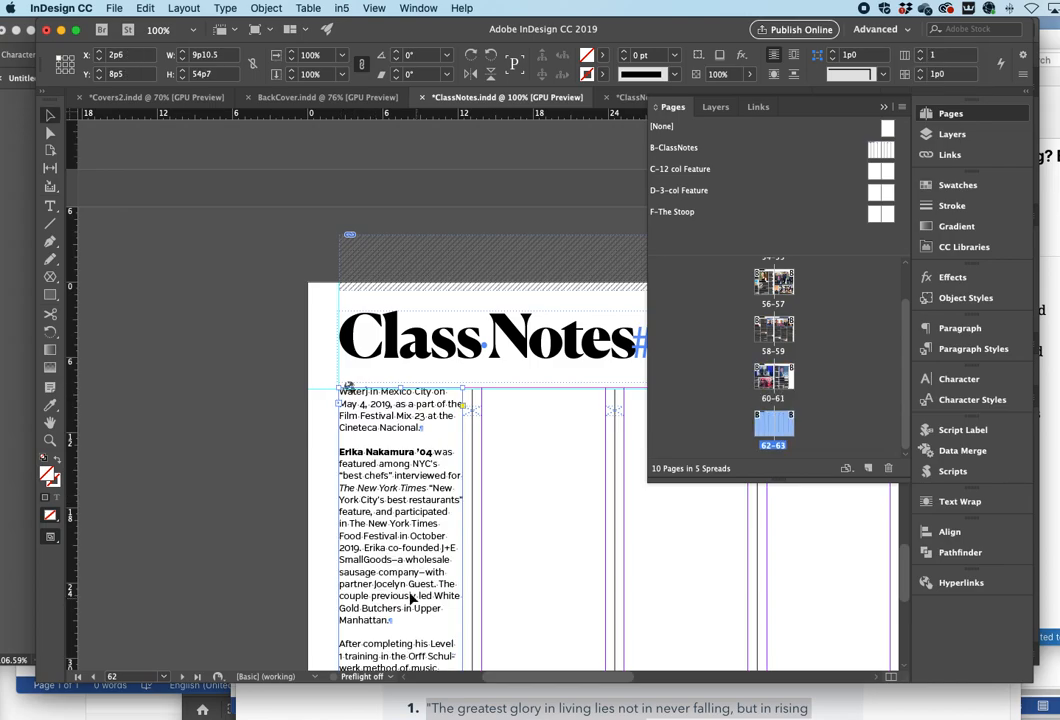
scroll(327, 475, "down", 10)
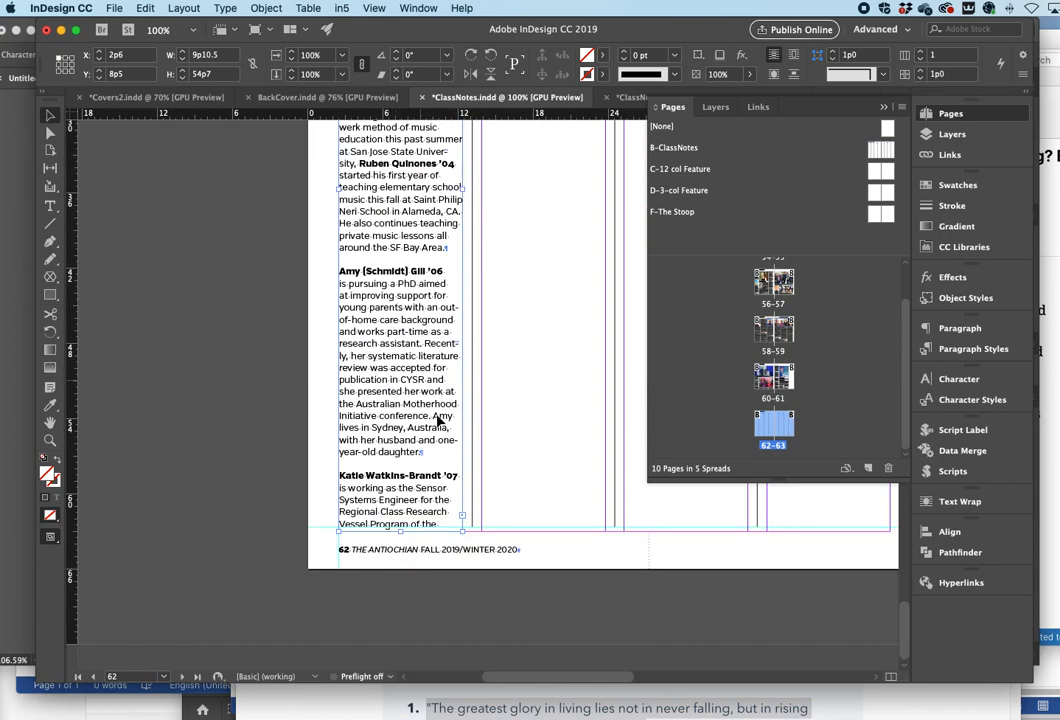
scroll(395, 320, "up", 2)
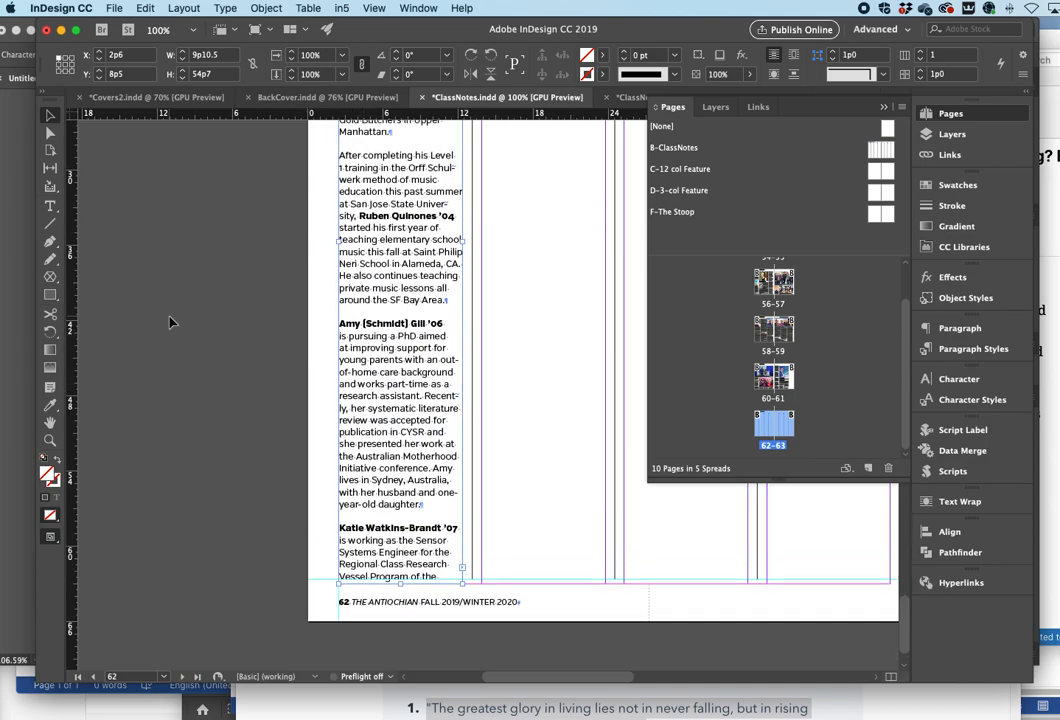
scroll(544, 418, "up", 12)
scroll(544, 418, "right", 2)
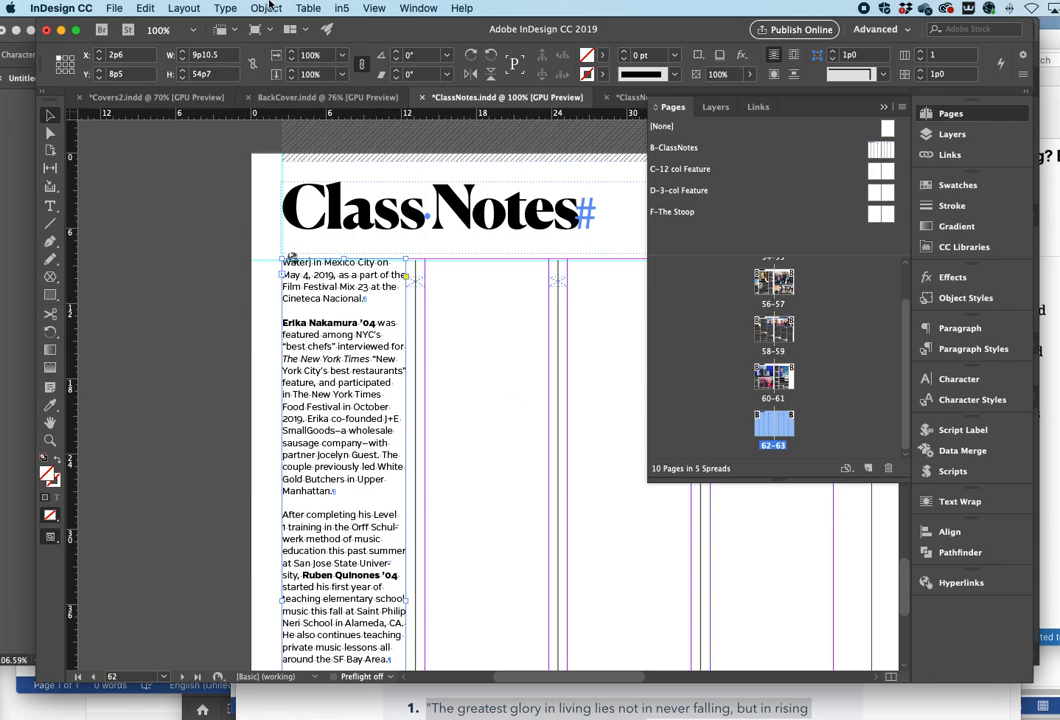
- Switch to the InDesignWhatIsItGoodFor?.indd slide and collapse the Pages panel
left_click(418, 8)
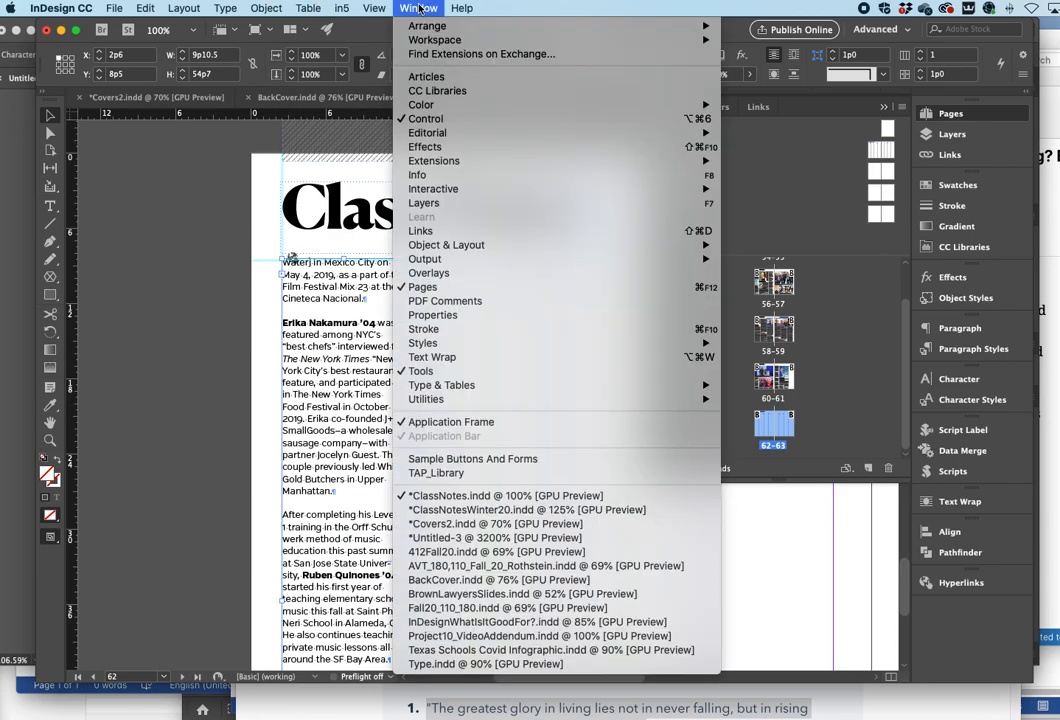
left_click(473, 622)
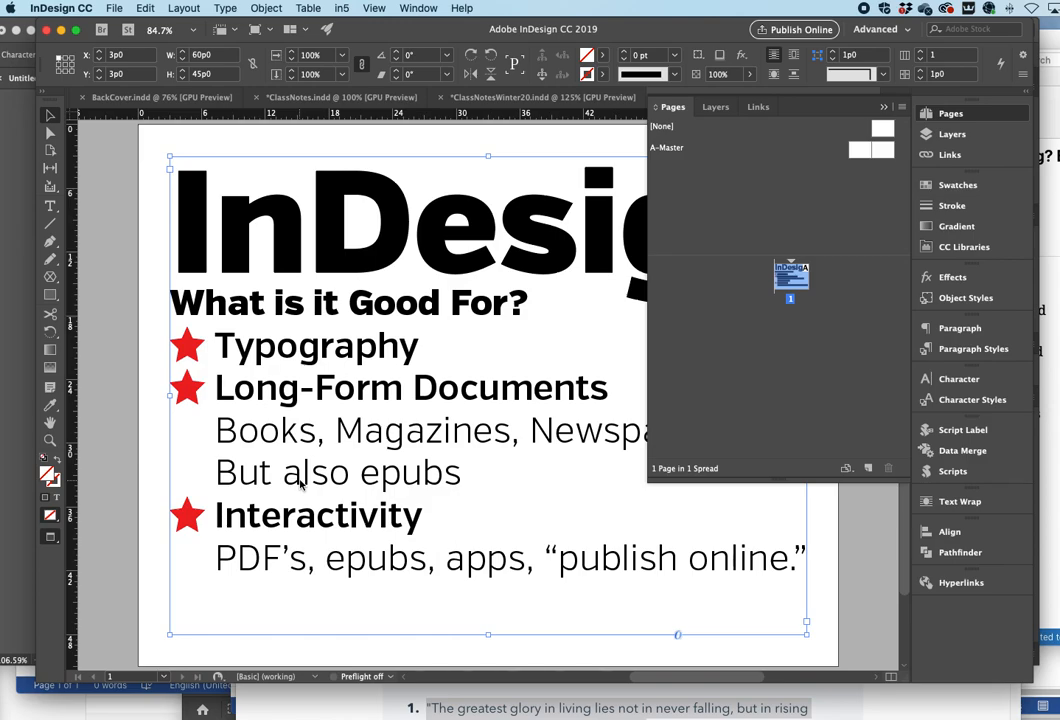
scroll(300, 484, "down", 1)
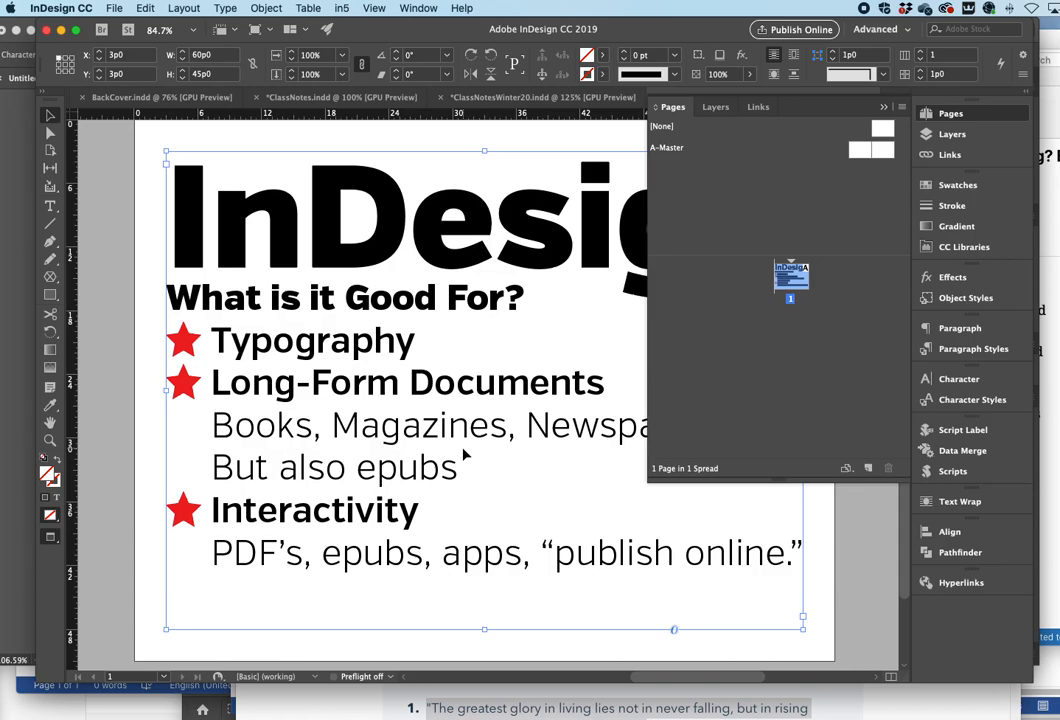
left_click_drag(648, 245, 812, 245)
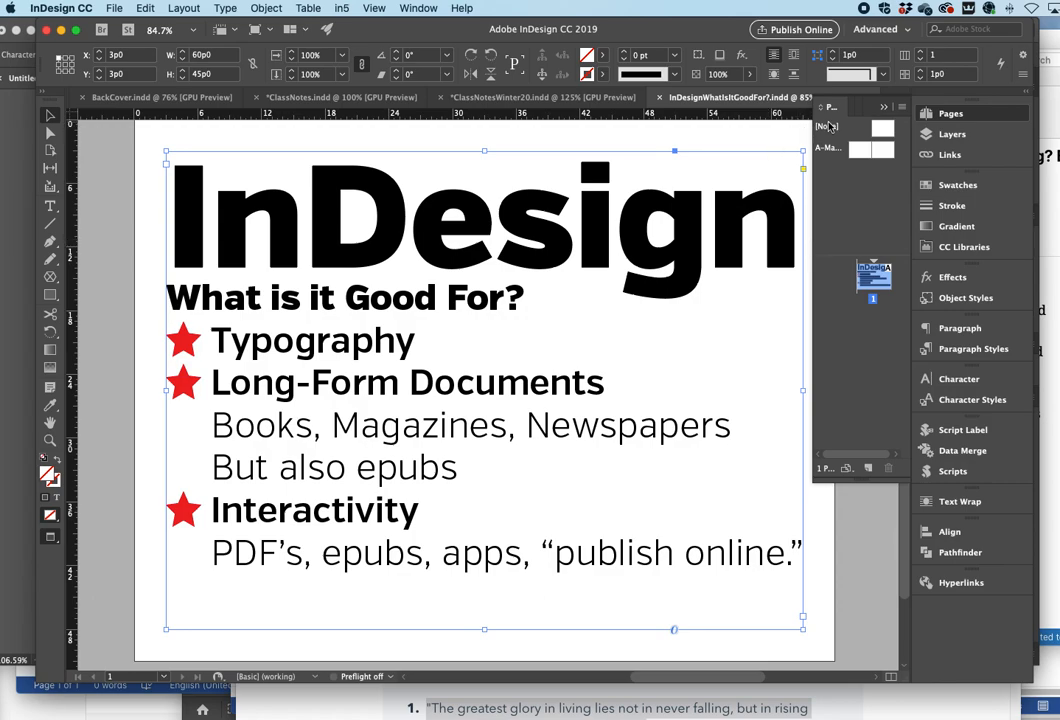
left_click(883, 107)
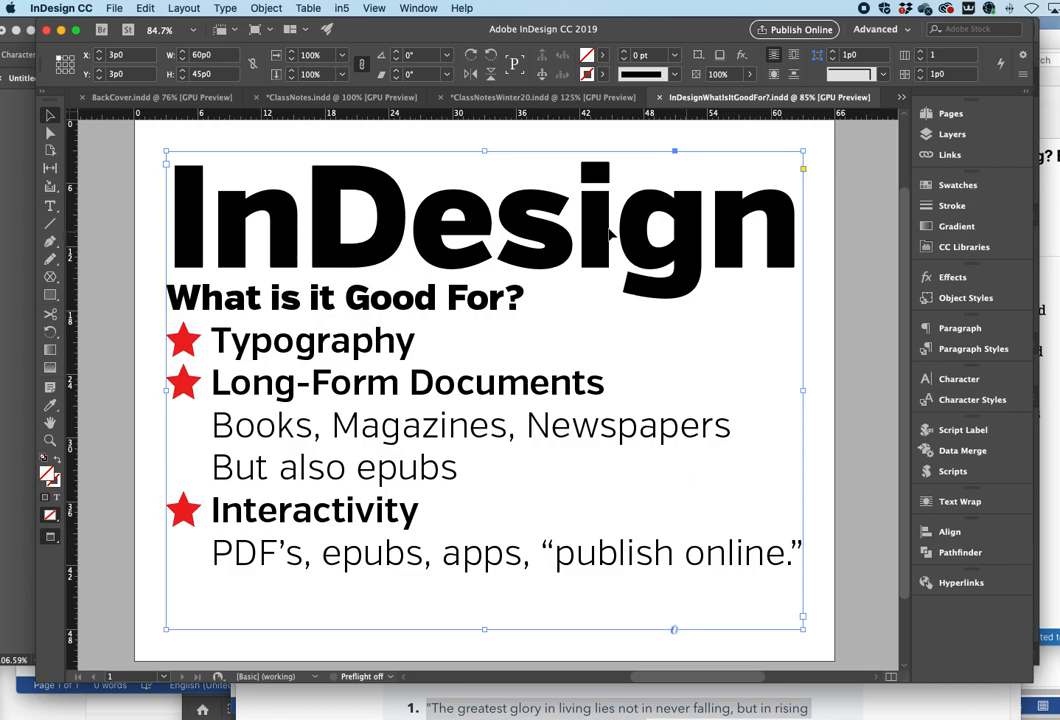
- Select the large "InDesign" heading with the Type tool and tighten its tracking to -40
left_click(52, 205)
left_click_drag(168, 180, 774, 199)
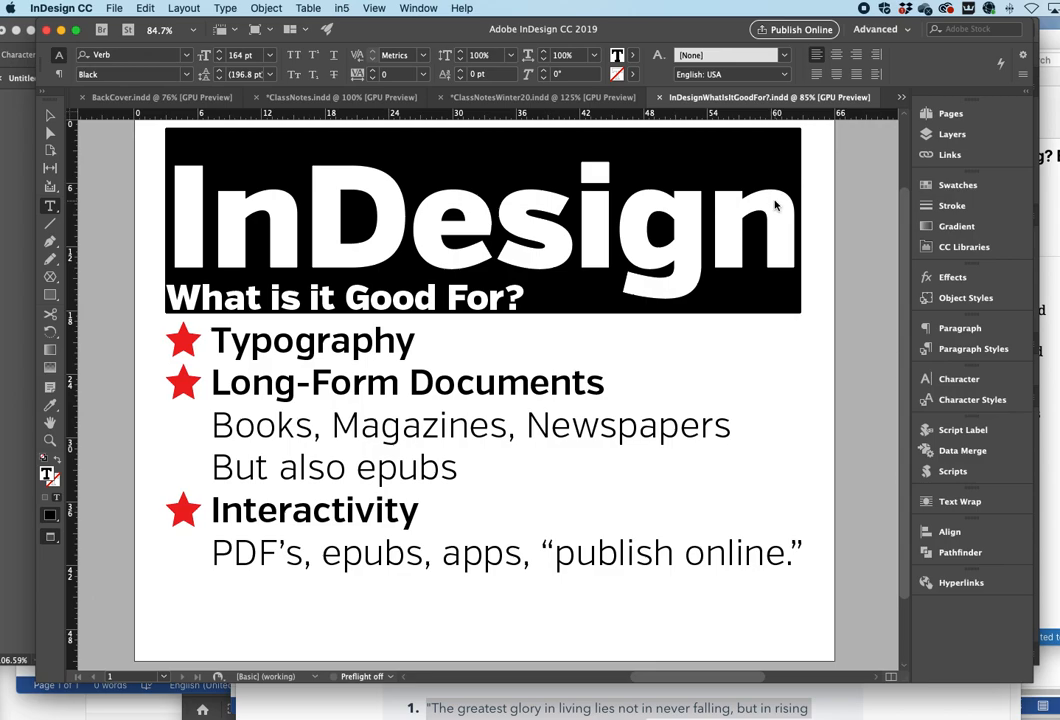
key("alt+Left")
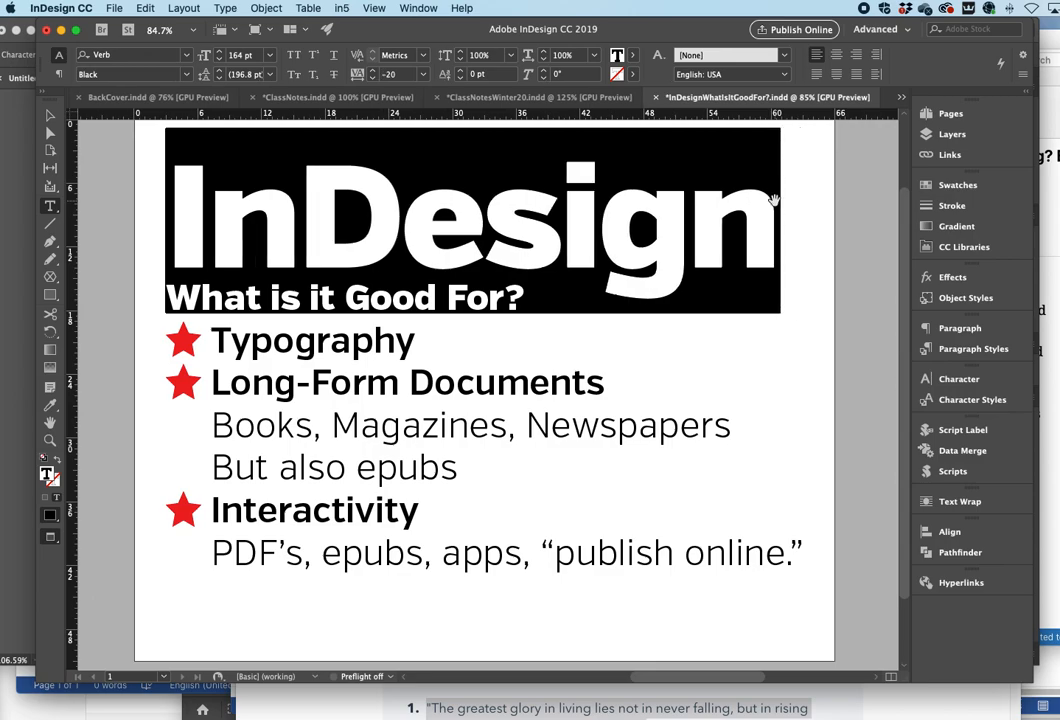
key("alt+Left")
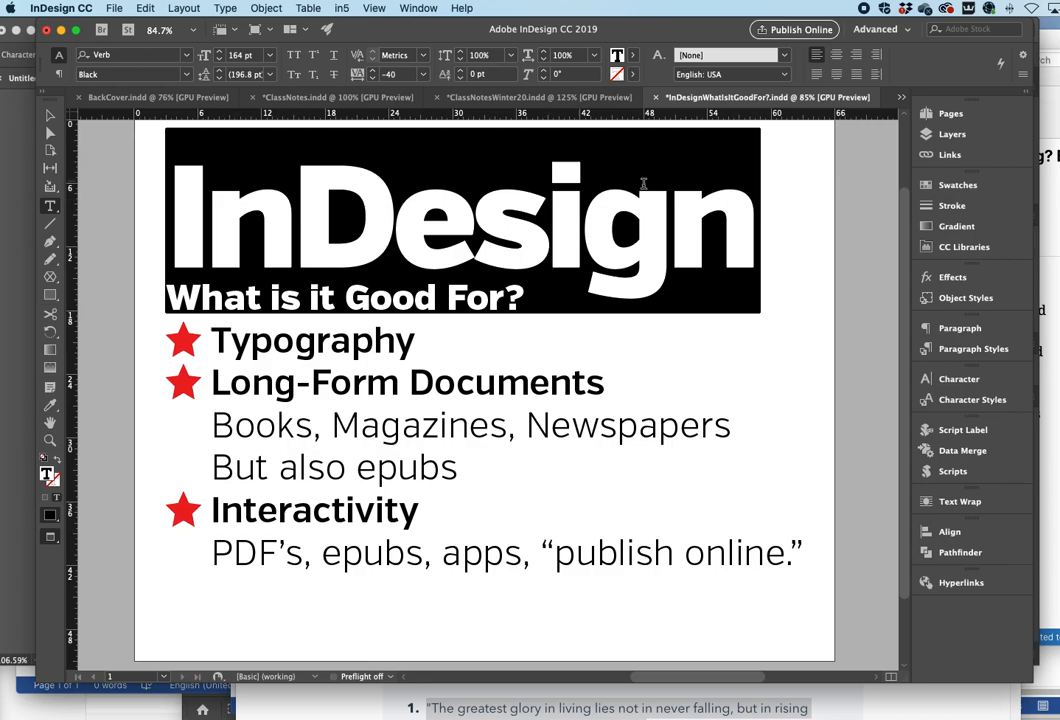
left_click(494, 188)
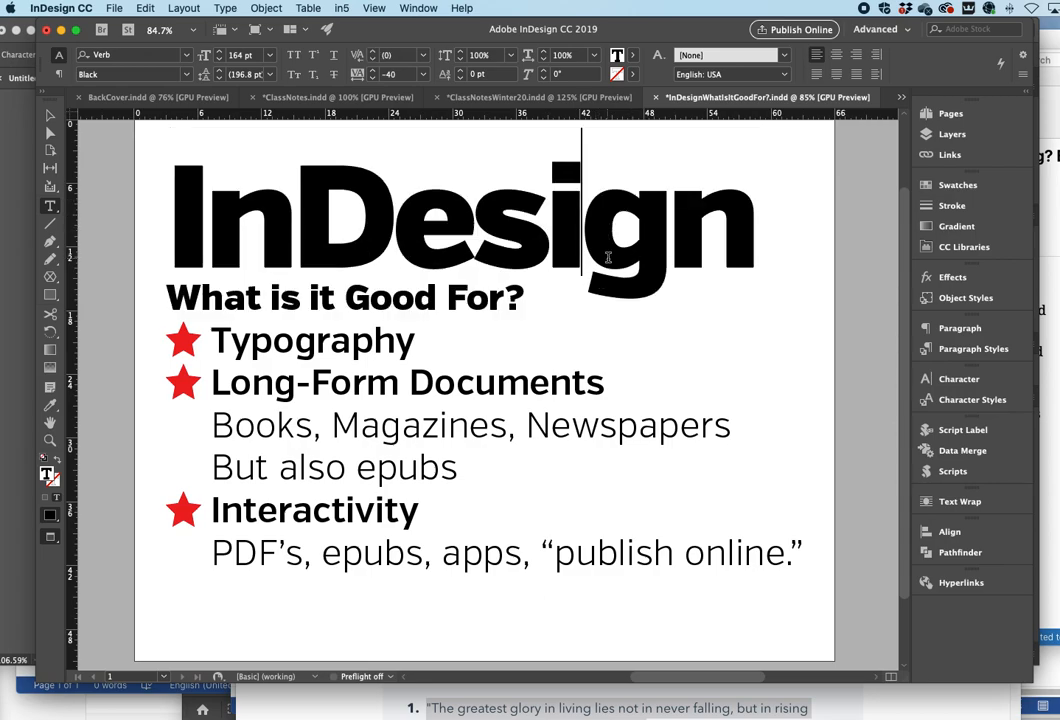
- Kern the pair between "e" and "s" in the InDesign heading to 20, dismissing the Quark Update dialog
key("Left")
key("Left")
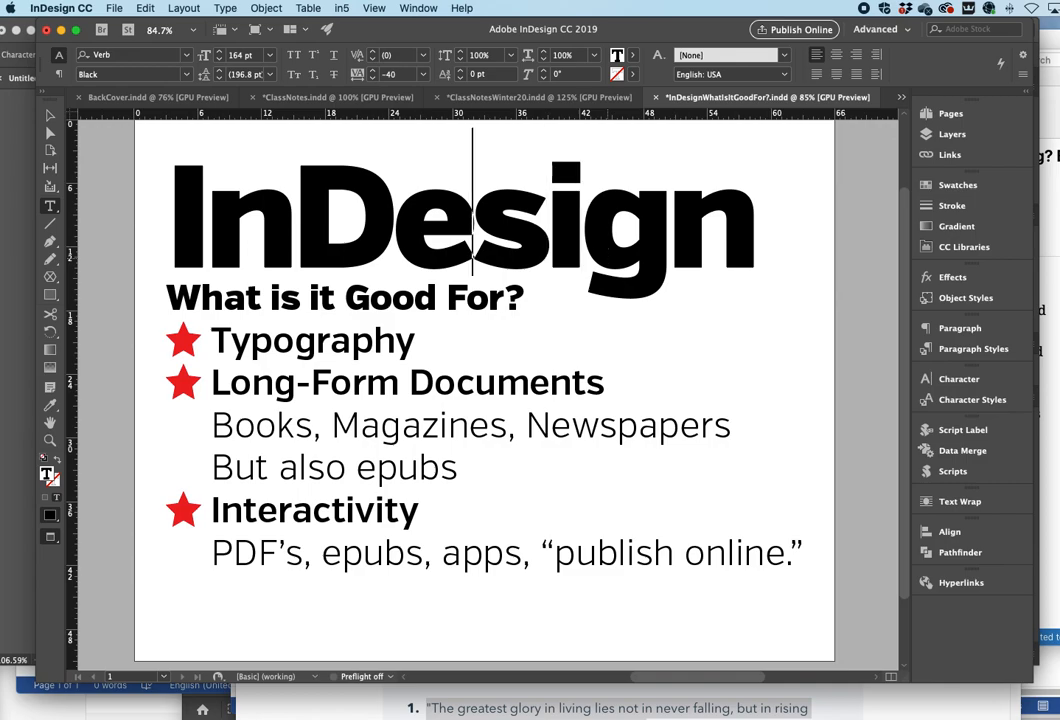
key("alt+Right")
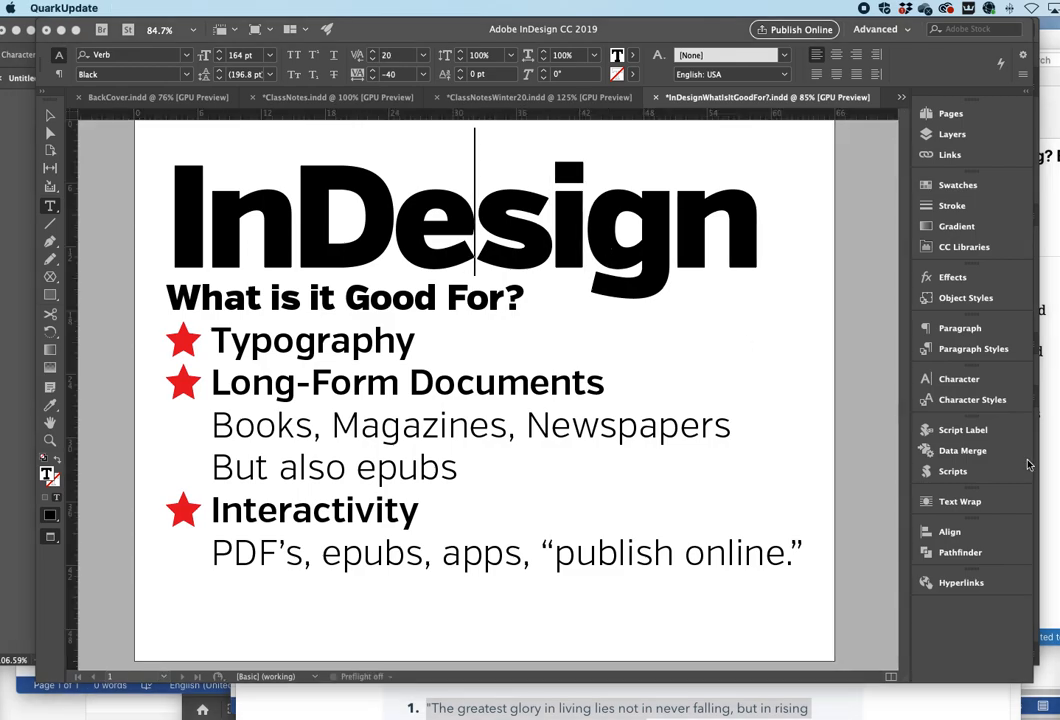
left_click_drag(1059, 650, 634, 140)
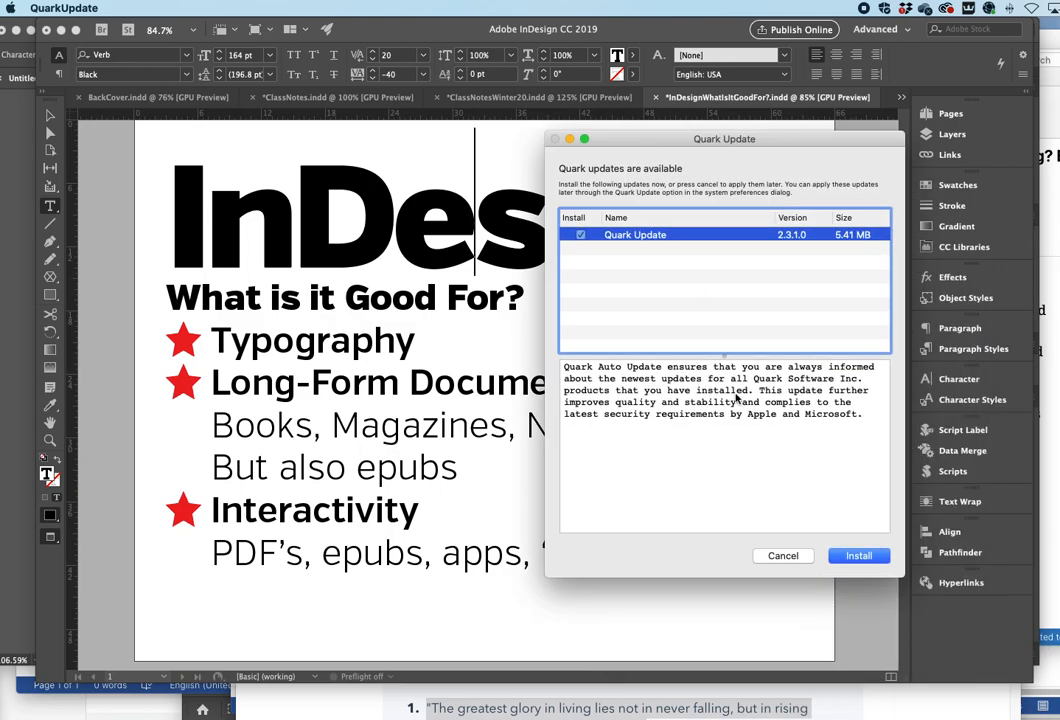
left_click(786, 554)
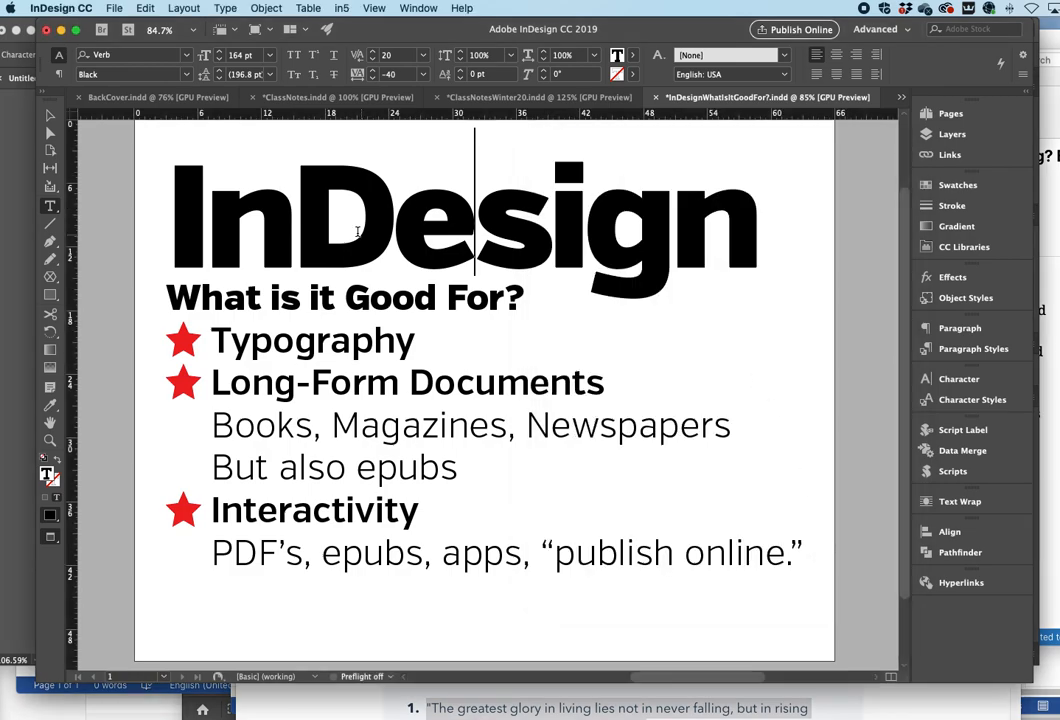
- Tighten the kerning between "n" and "D" in the InDesign heading to -21
left_click(300, 232)
key("alt+Left")
key("alt+Left")
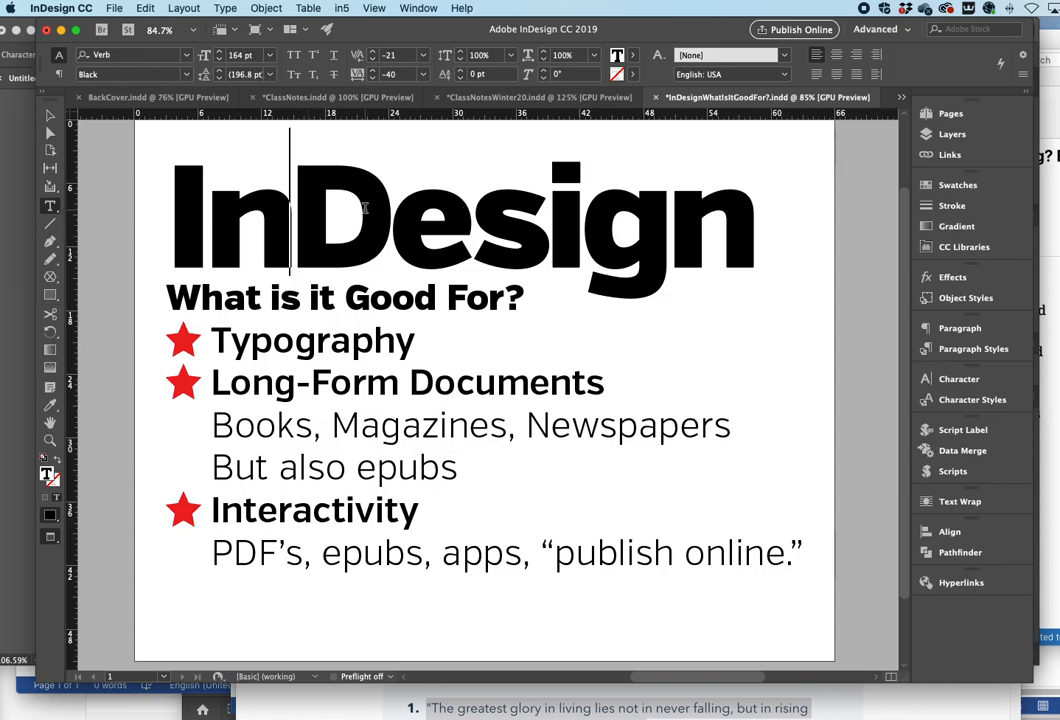
left_click(668, 240)
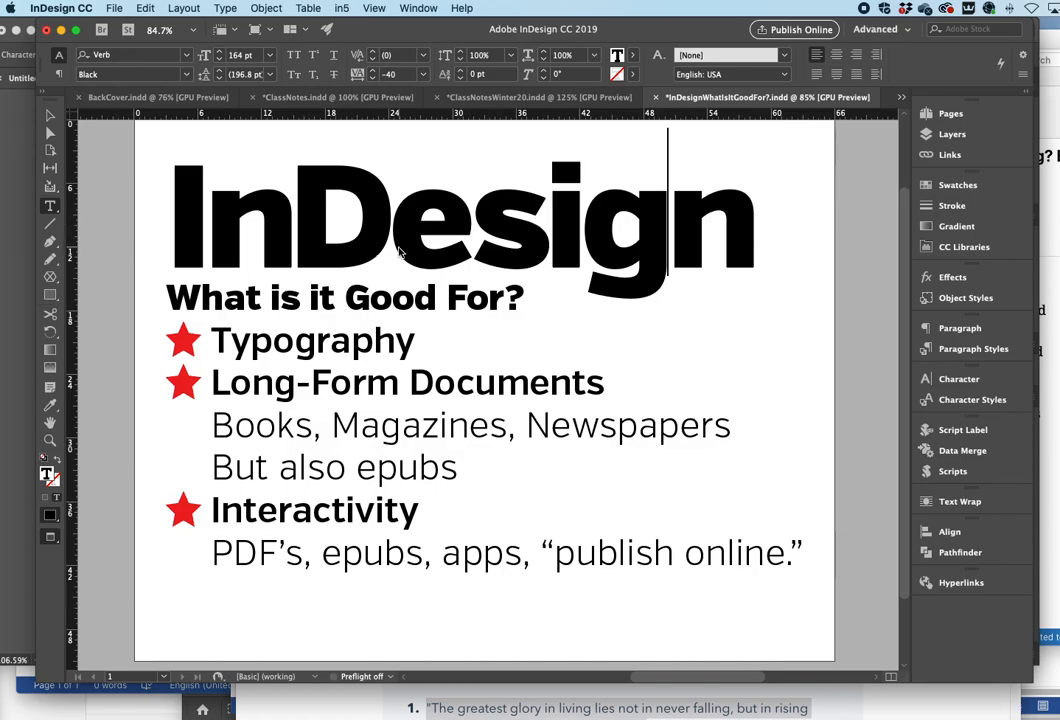
- Switch to ClassNotesWinter20.indd and scroll through its column layout
left_click(545, 97)
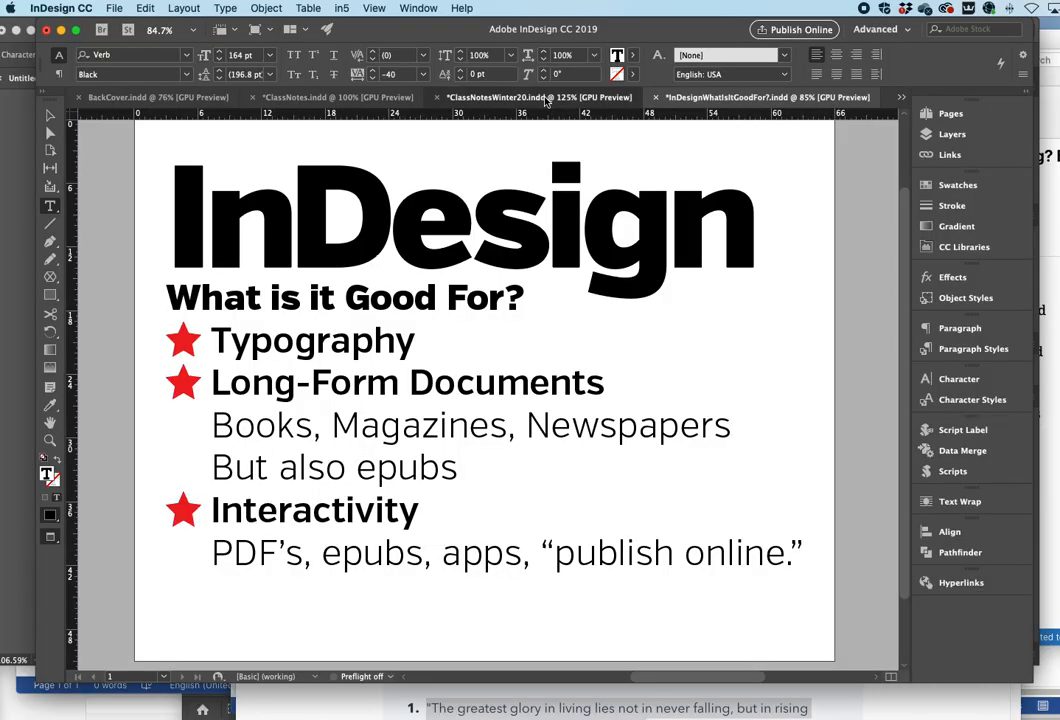
scroll(458, 238, "up", 5)
scroll(458, 238, "left", 3)
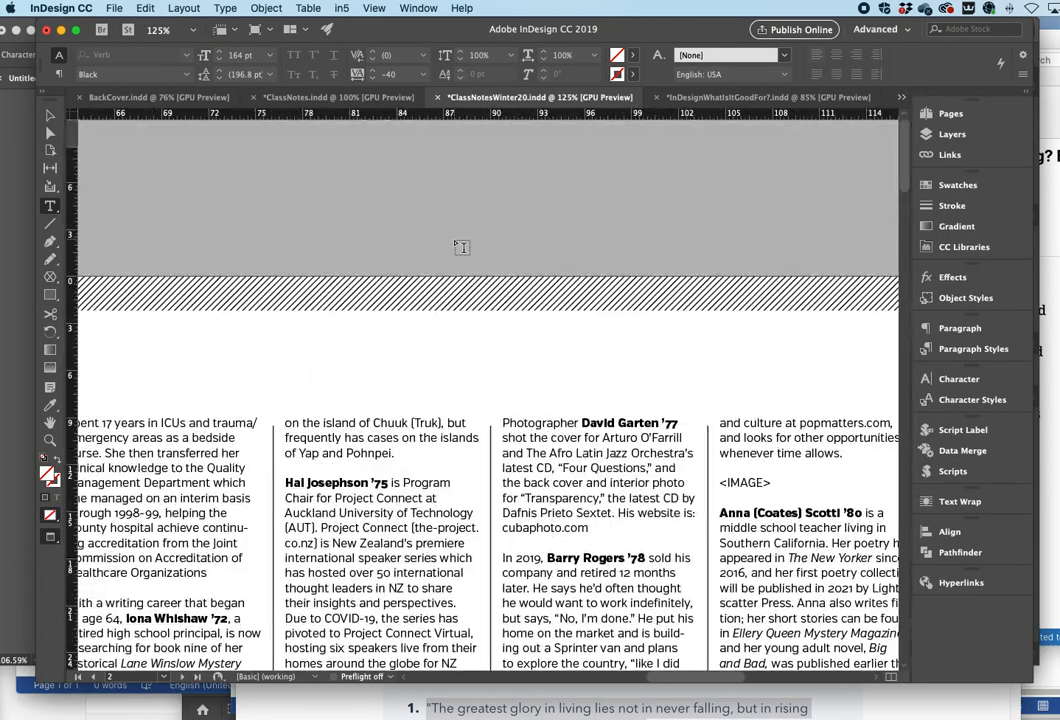
scroll(457, 238, "down", 20)
scroll(456, 238, "down", 15)
scroll(450, 236, "left", 3)
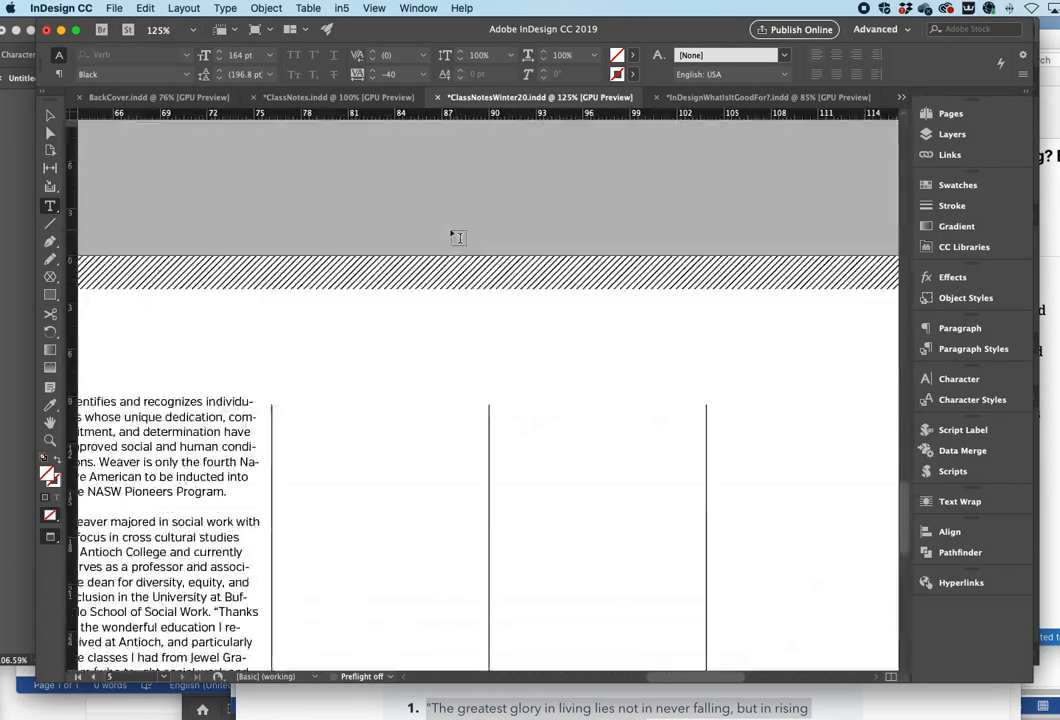
scroll(443, 236, "down", 10)
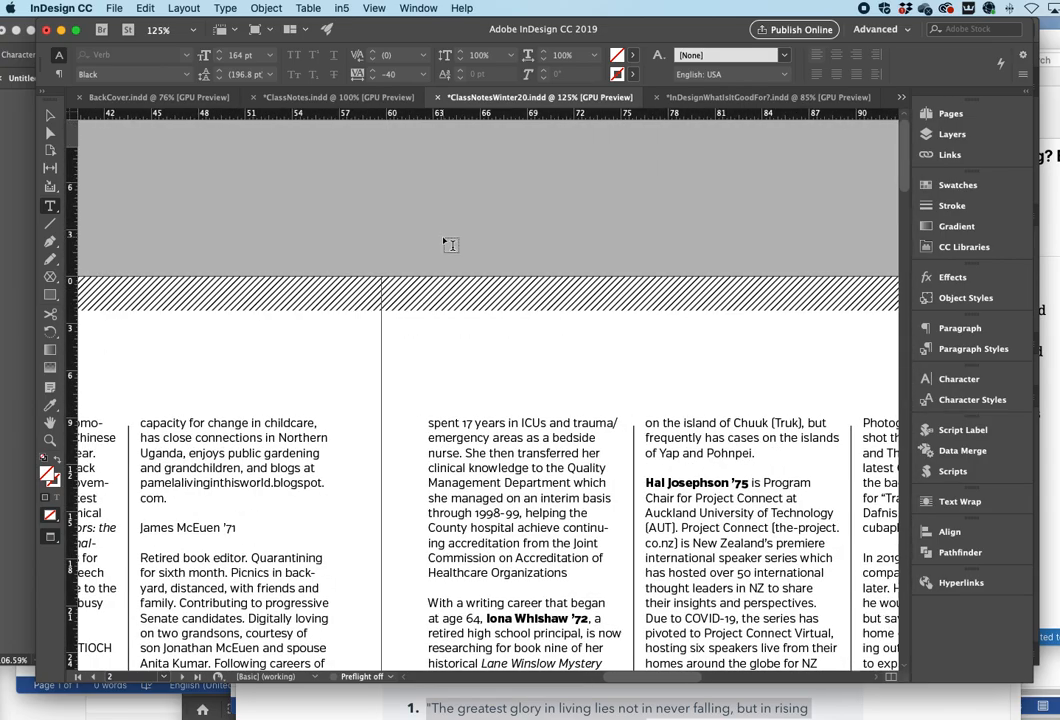
- Switch to ClassNotes.indd and browse the award profiles spread on page 59
left_click(312, 97)
scroll(318, 200, "up", 10)
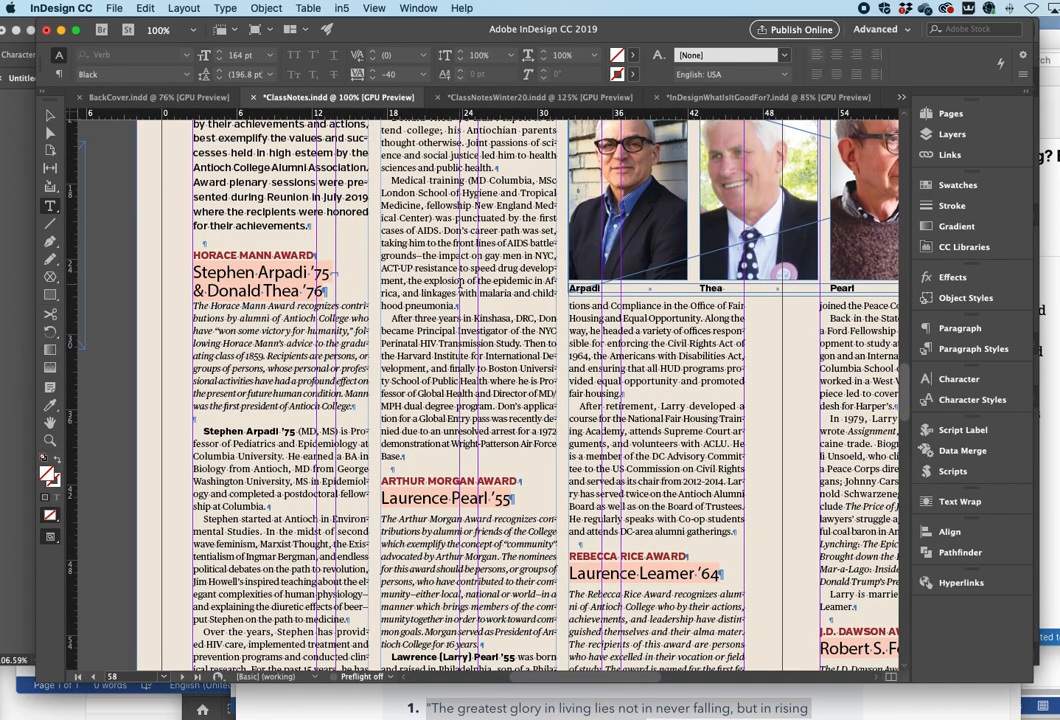
scroll(381, 238, "right", 5)
scroll(458, 285, "right", 2)
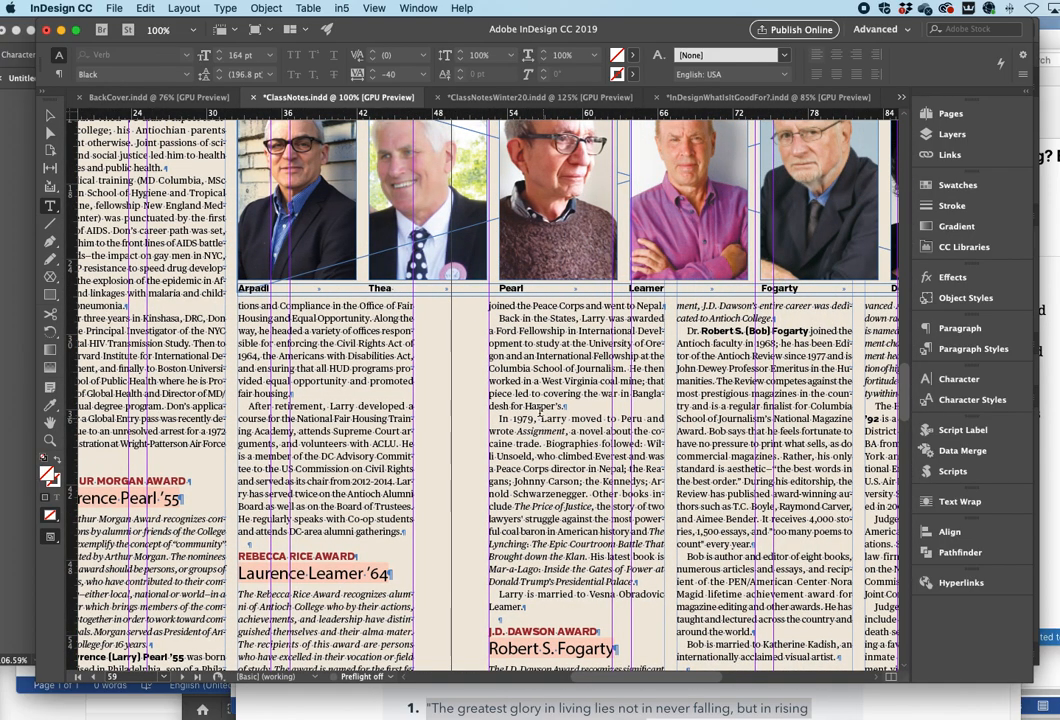
left_click_drag(500, 419, 548, 486)
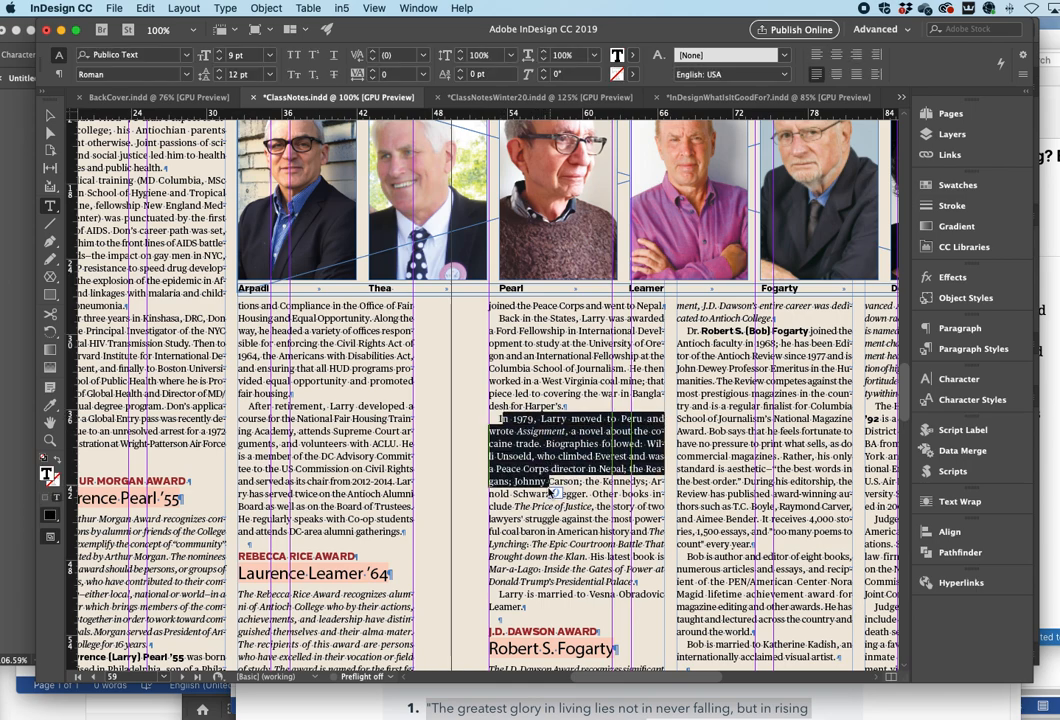
- Select the Robert S. Fogarty paragraph and apply the [Basic Paragraph] paragraph style to it
scroll(546, 470, "right", 2)
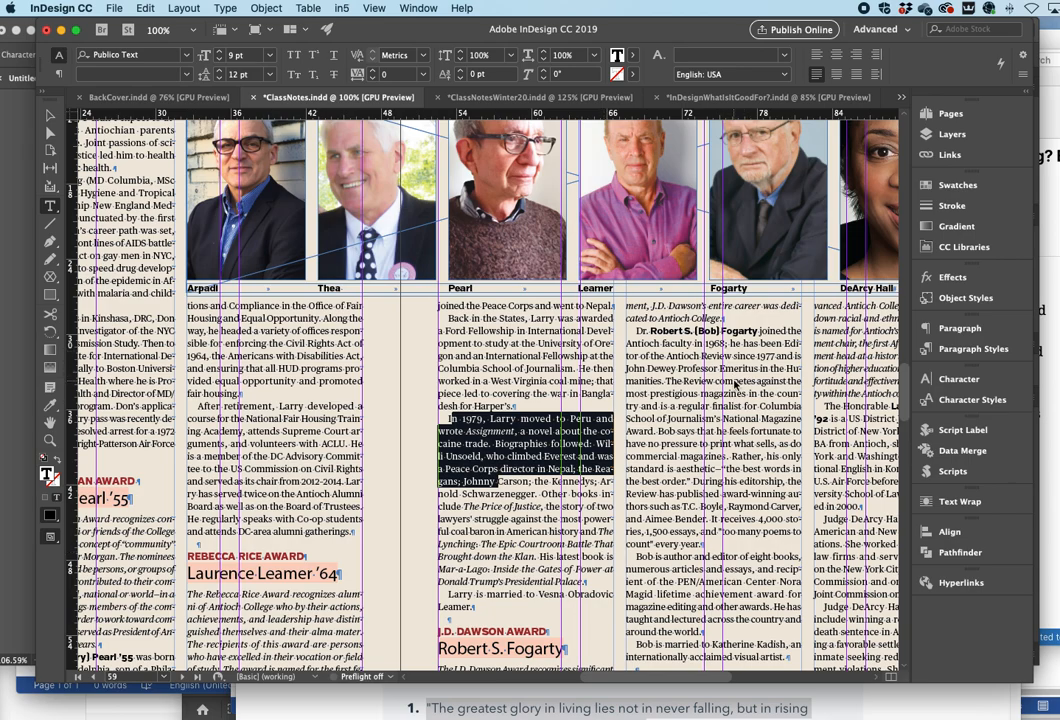
scroll(604, 310, "right", 5)
left_click_drag(508, 331, 597, 543)
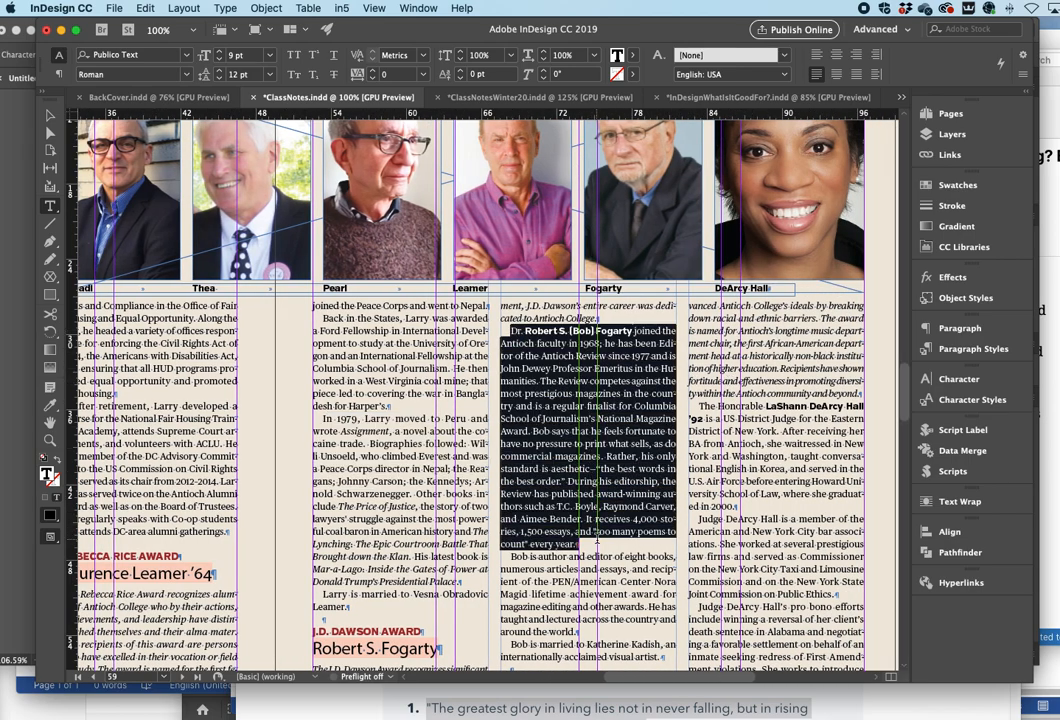
left_click(955, 349)
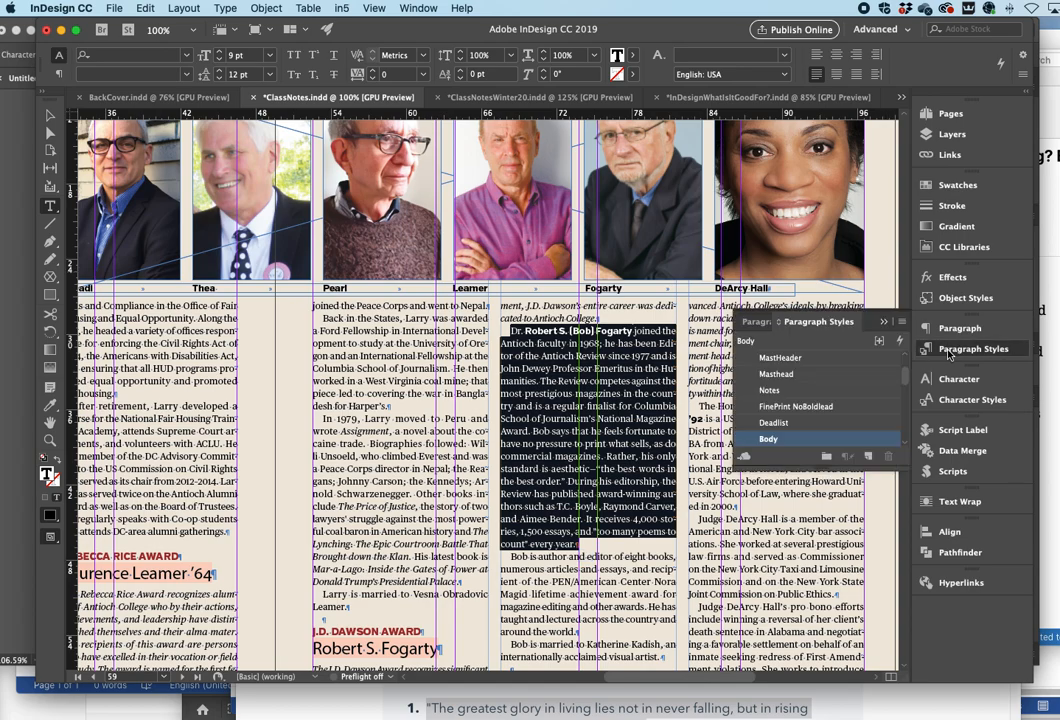
scroll(742, 370, "up", 3)
left_click(772, 358)
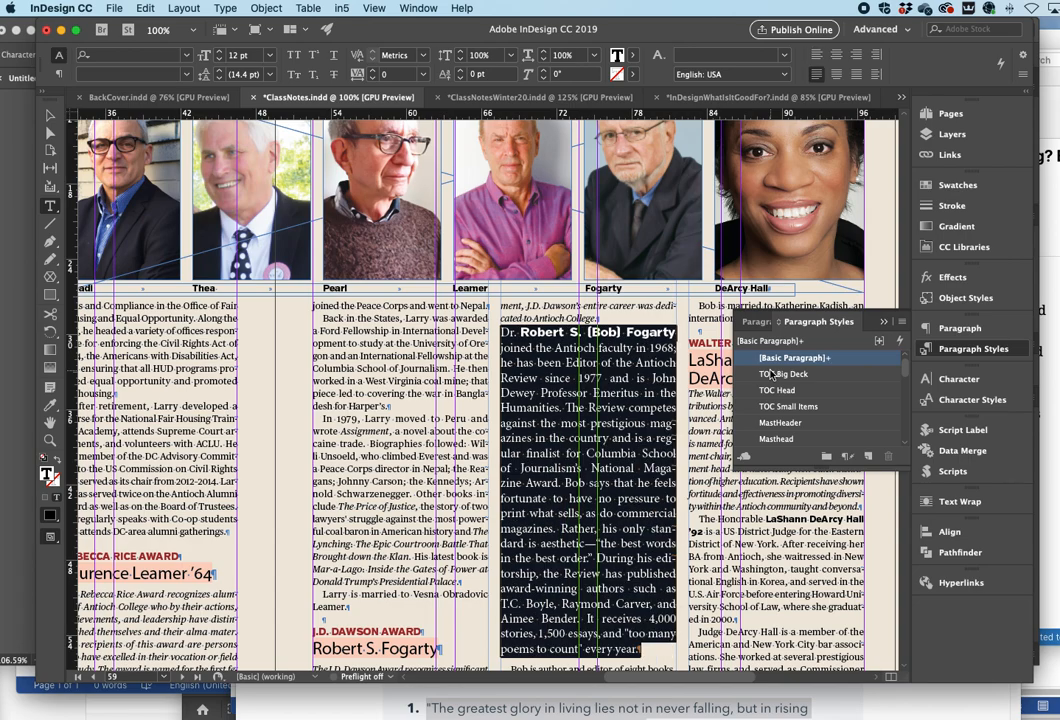
- Try the TOC Head paragraph style on the Fogarty paragraph and undo it
left_click(772, 390)
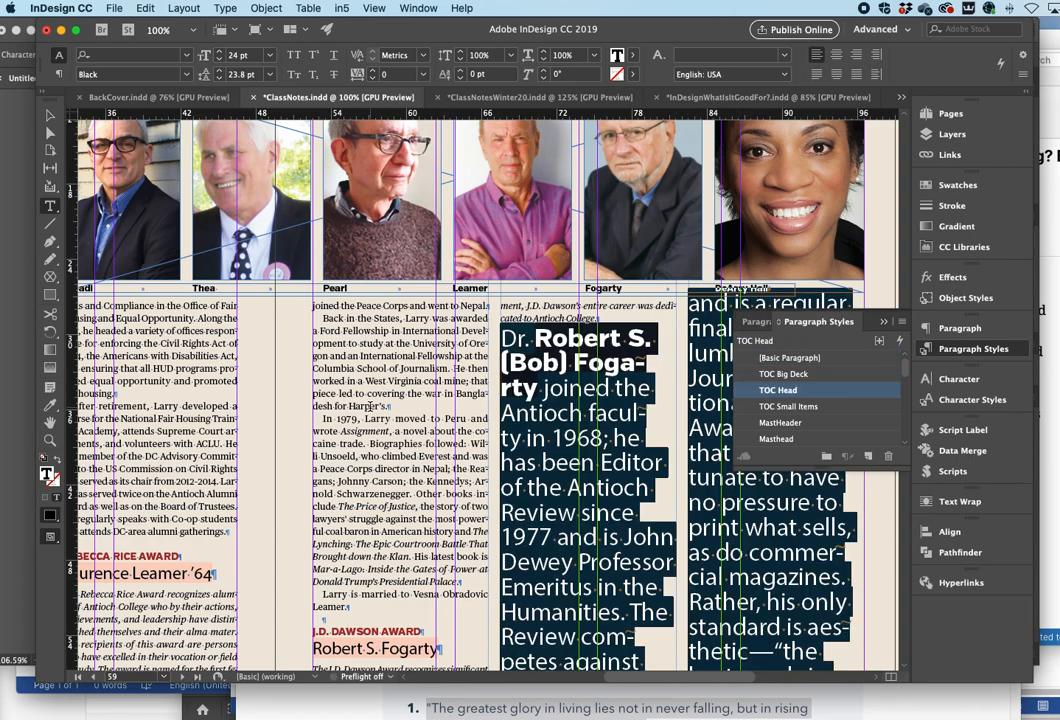
key("super+z")
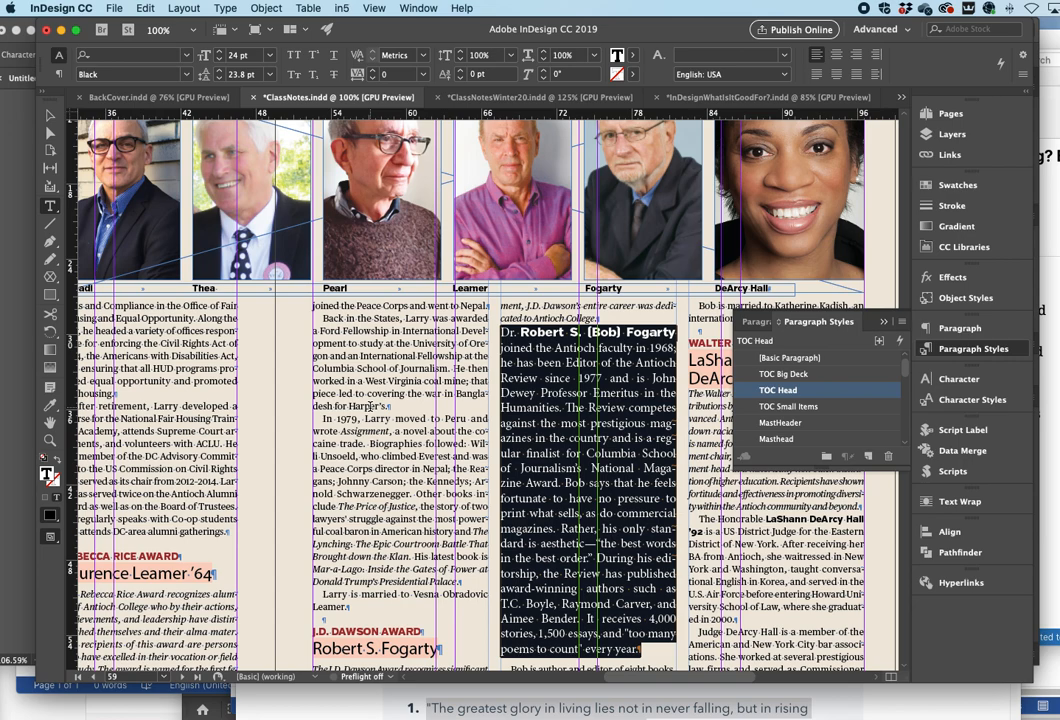
left_click(378, 366)
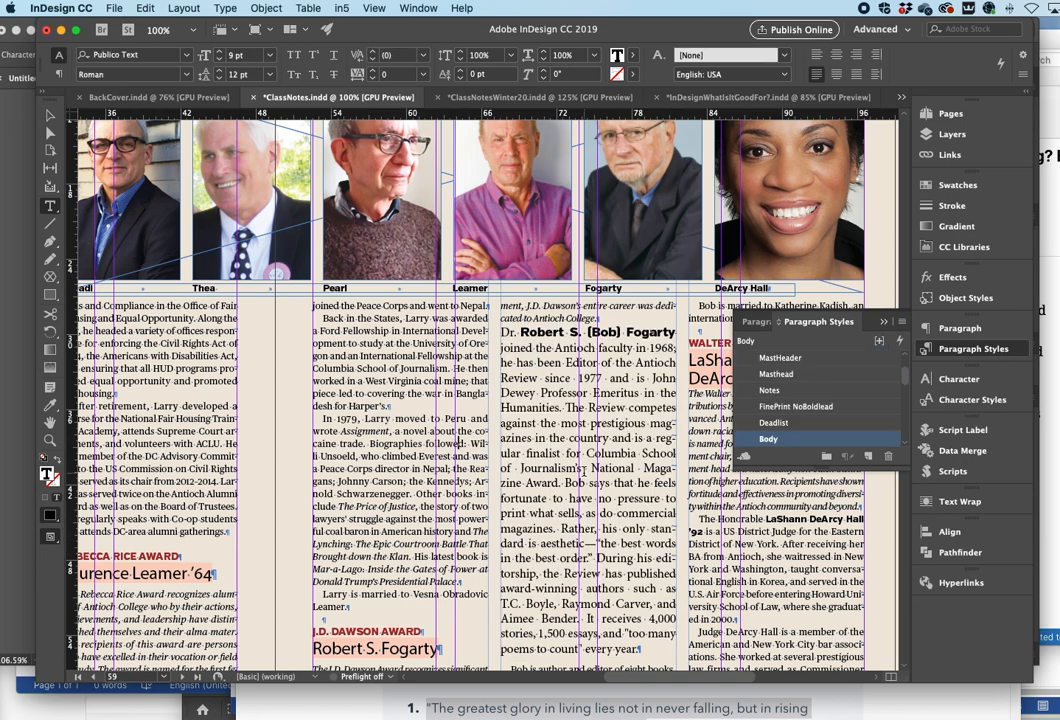
left_click(590, 467)
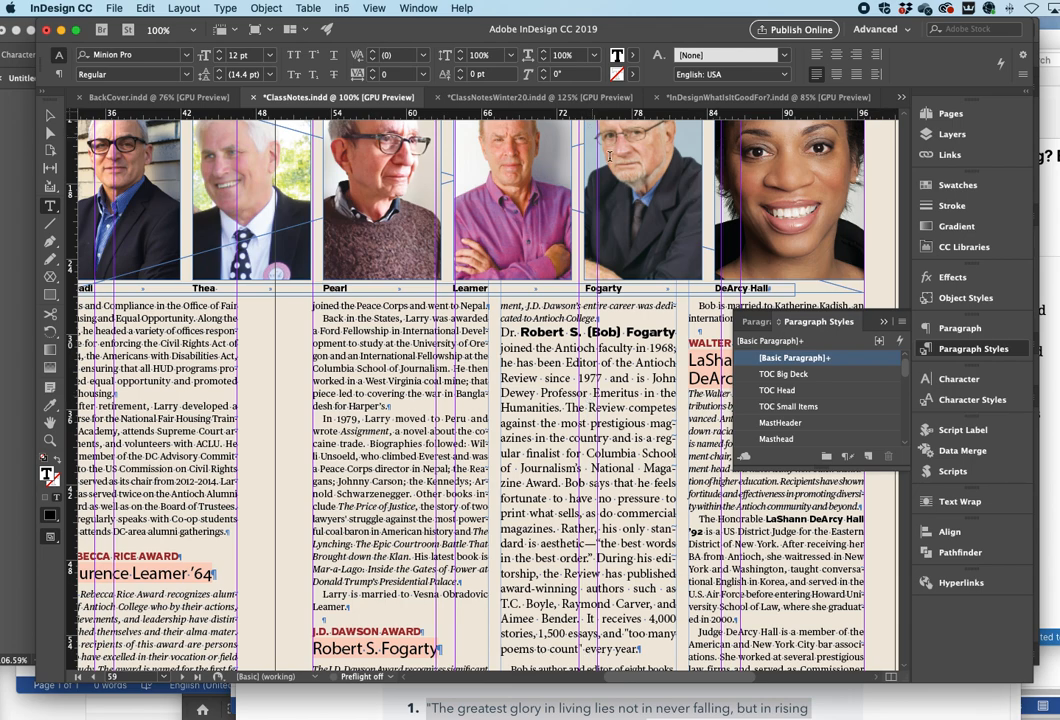
- Return to the InDesignWhatIsItGoodFor?.indd slide and collapse the Paragraph Styles panel
left_click(718, 97)
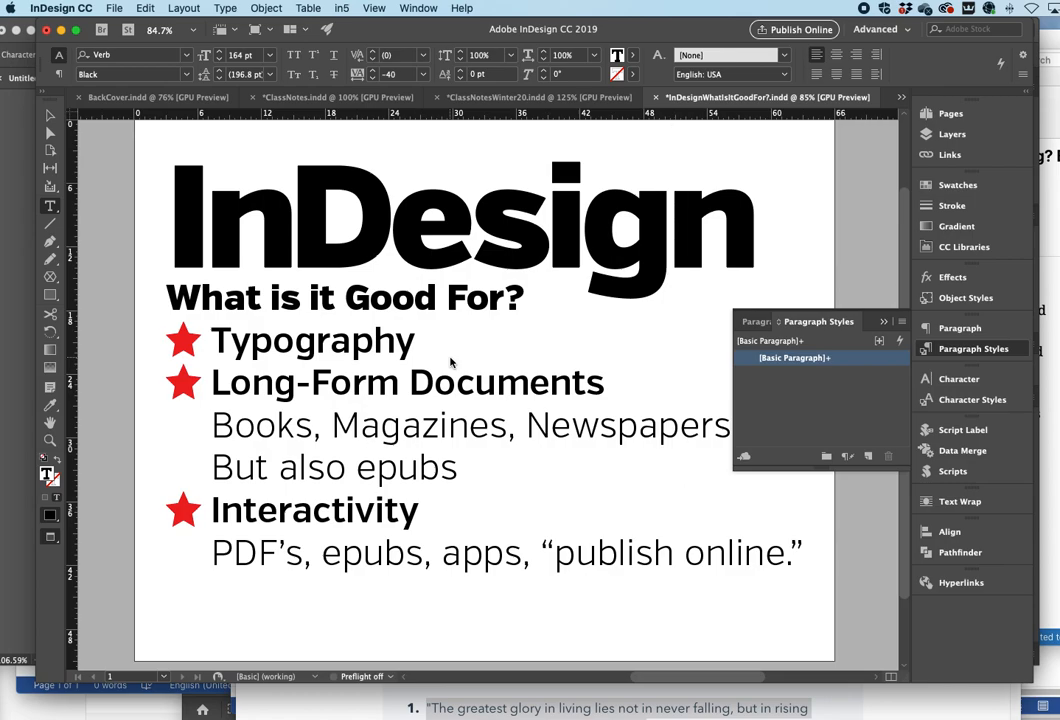
left_click(883, 321)
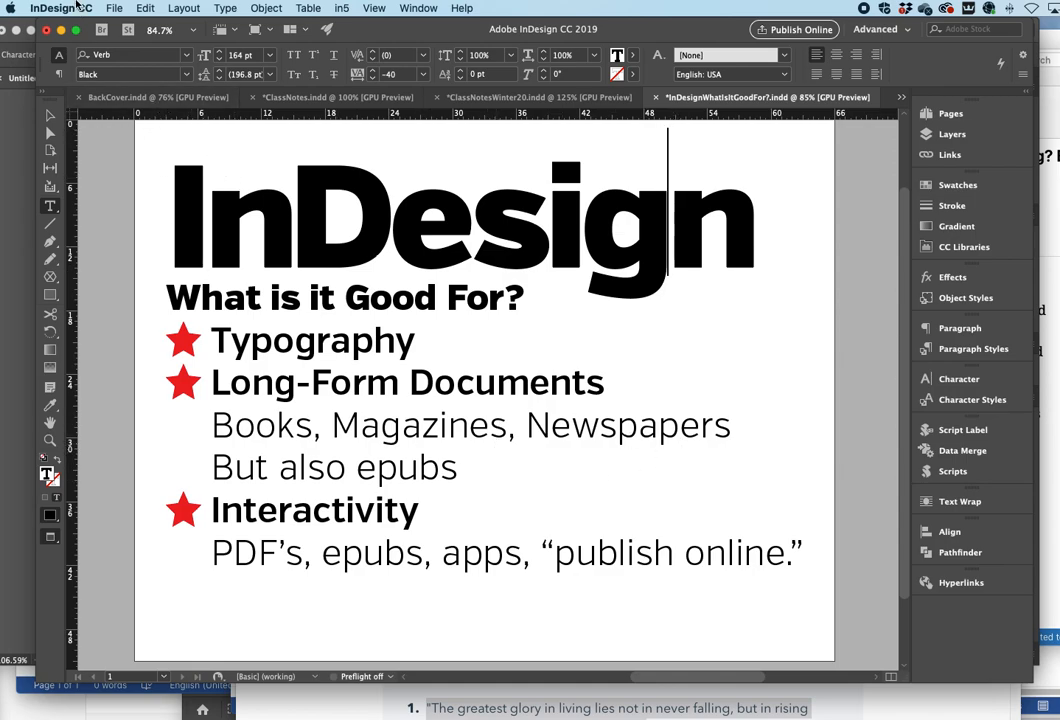
- Open the New Document dialog and browse its recent document presets
left_click(116, 8)
mouse_move(120, 27)
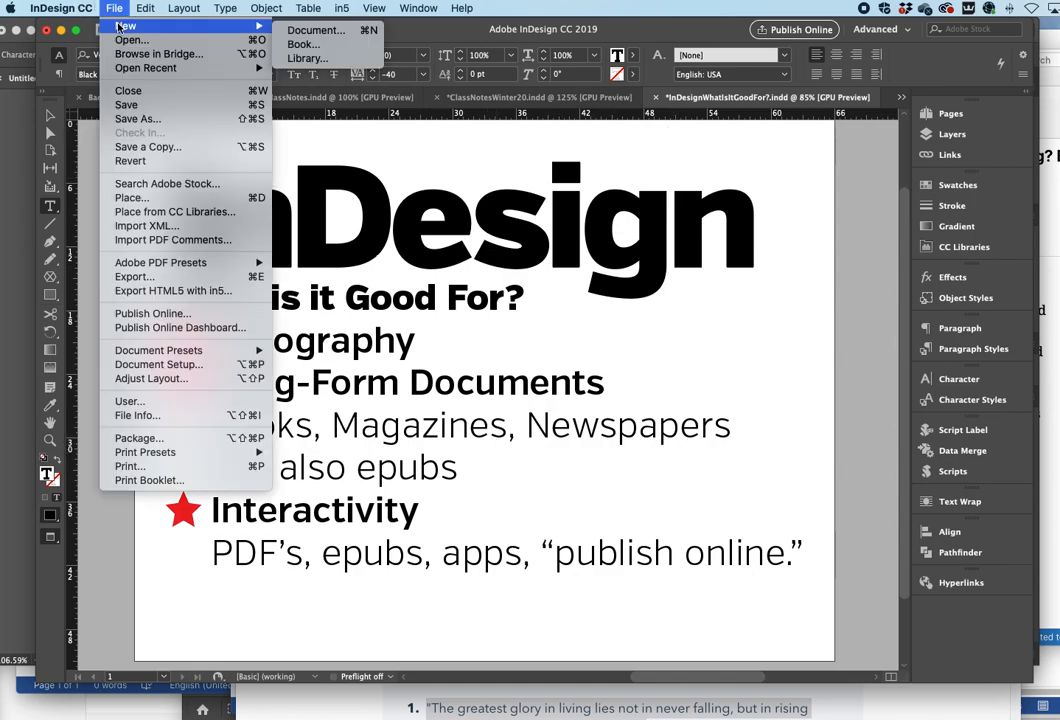
left_click(345, 30)
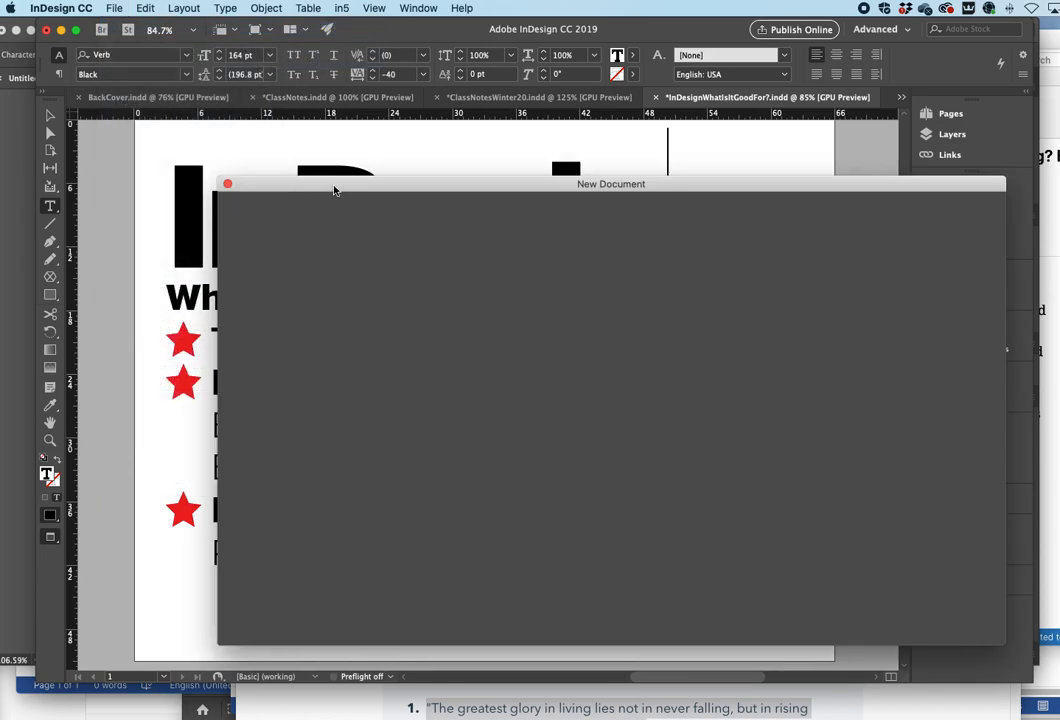
left_click_drag(335, 190, 260, 173)
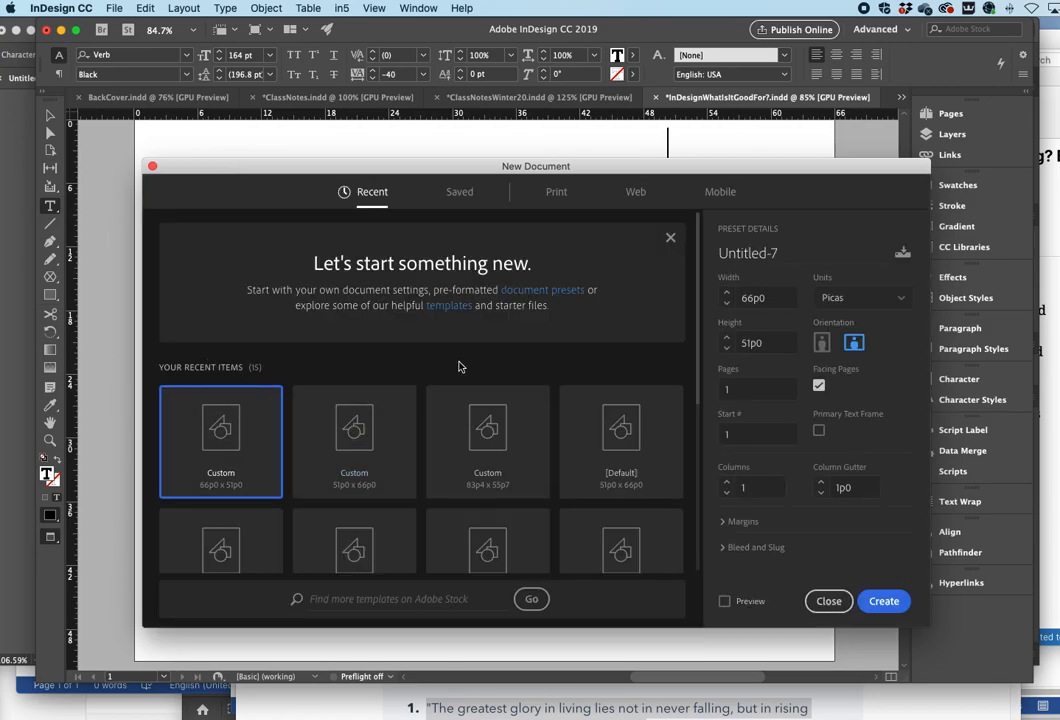
scroll(413, 508, "down", 2)
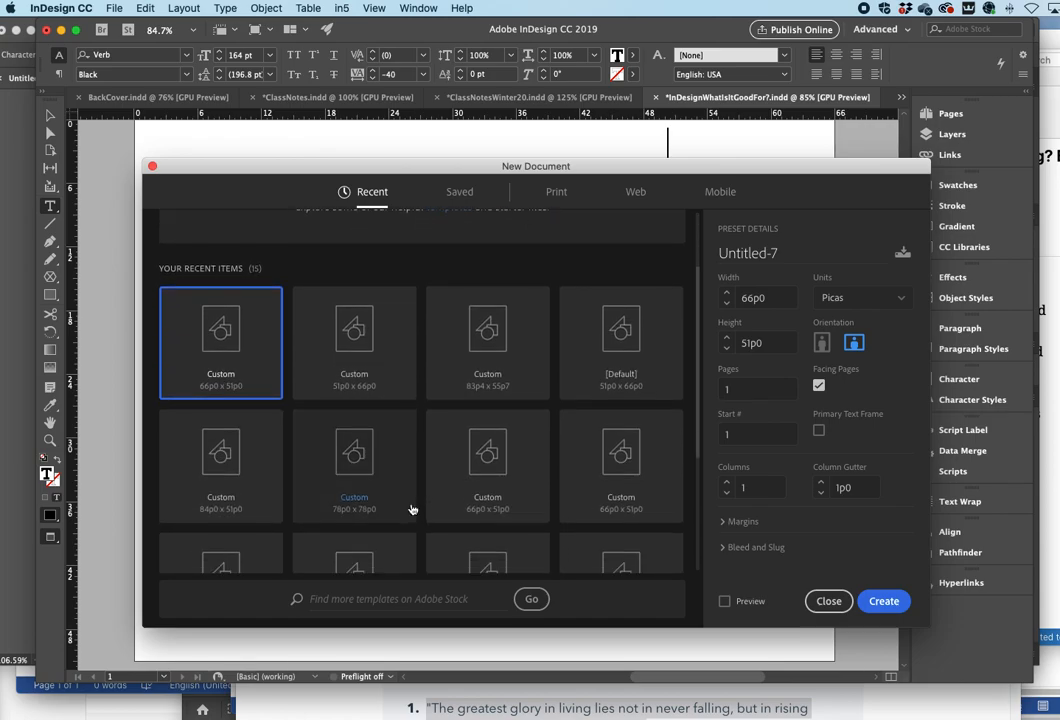
scroll(411, 509, "down", 3)
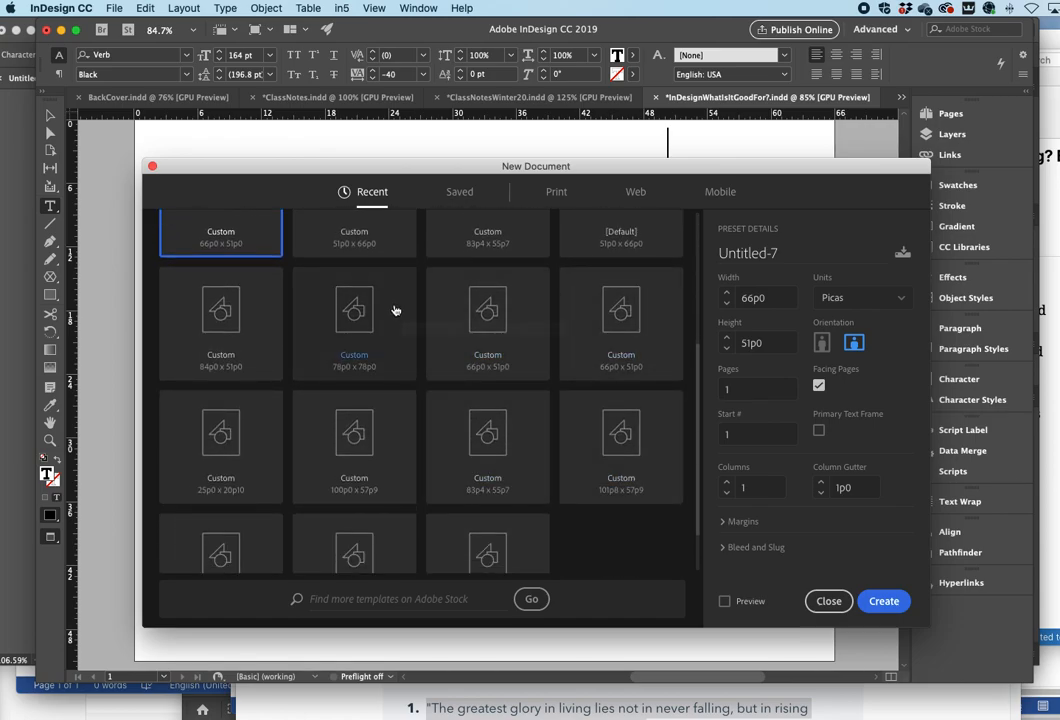
scroll(395, 310, "up", 5)
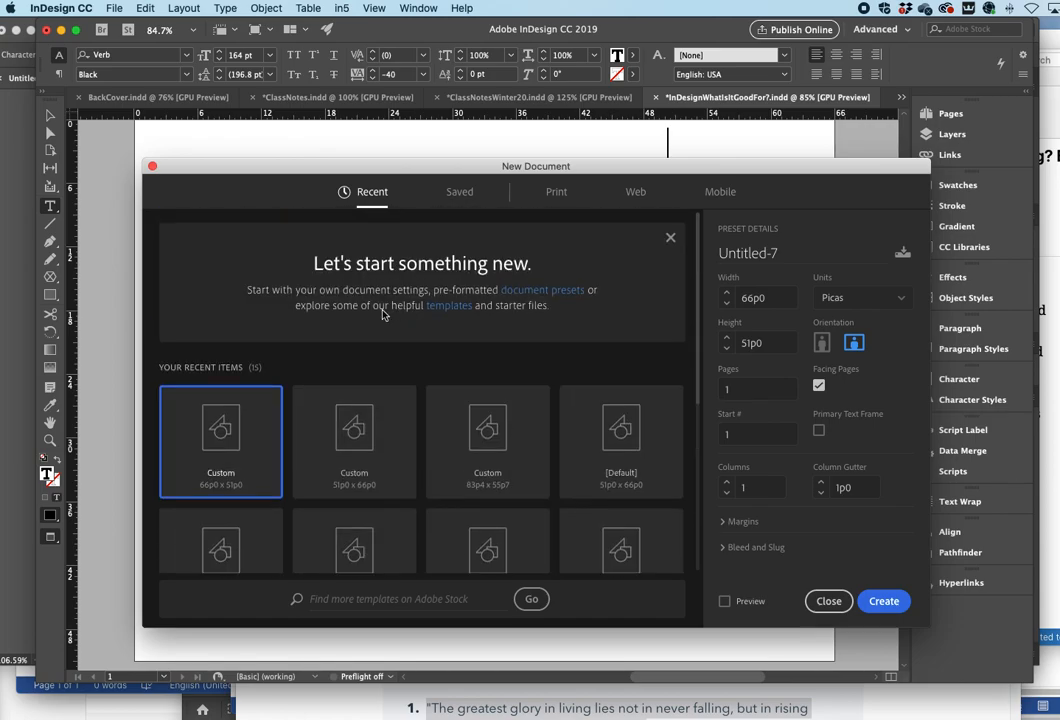
scroll(352, 469, "down", 1)
scroll(352, 469, "down", 3)
scroll(620, 395, "up", 4)
left_click_drag(745, 170, 708, 169)
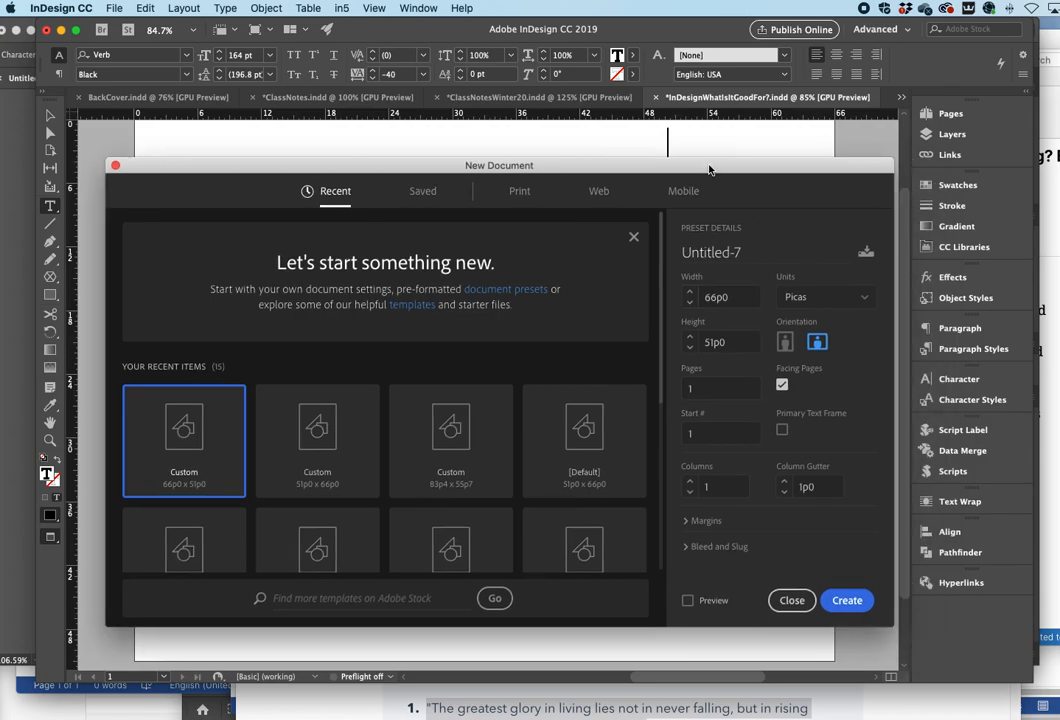
- Set the new document's units to Inches and its orientation to Landscape
left_click(831, 304)
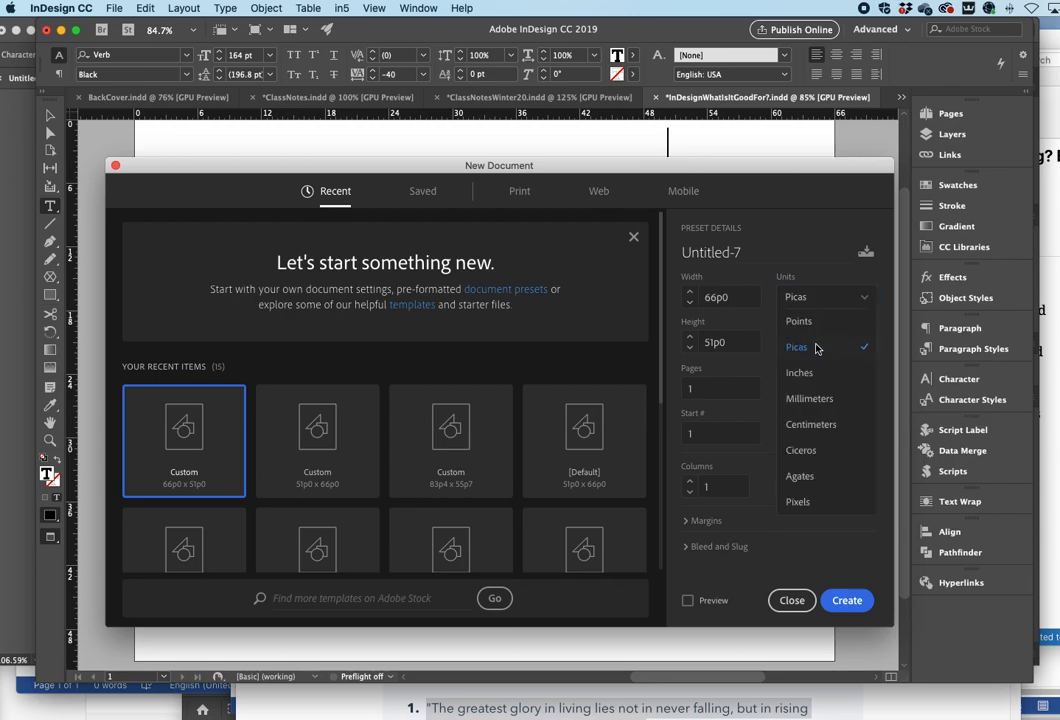
left_click(800, 373)
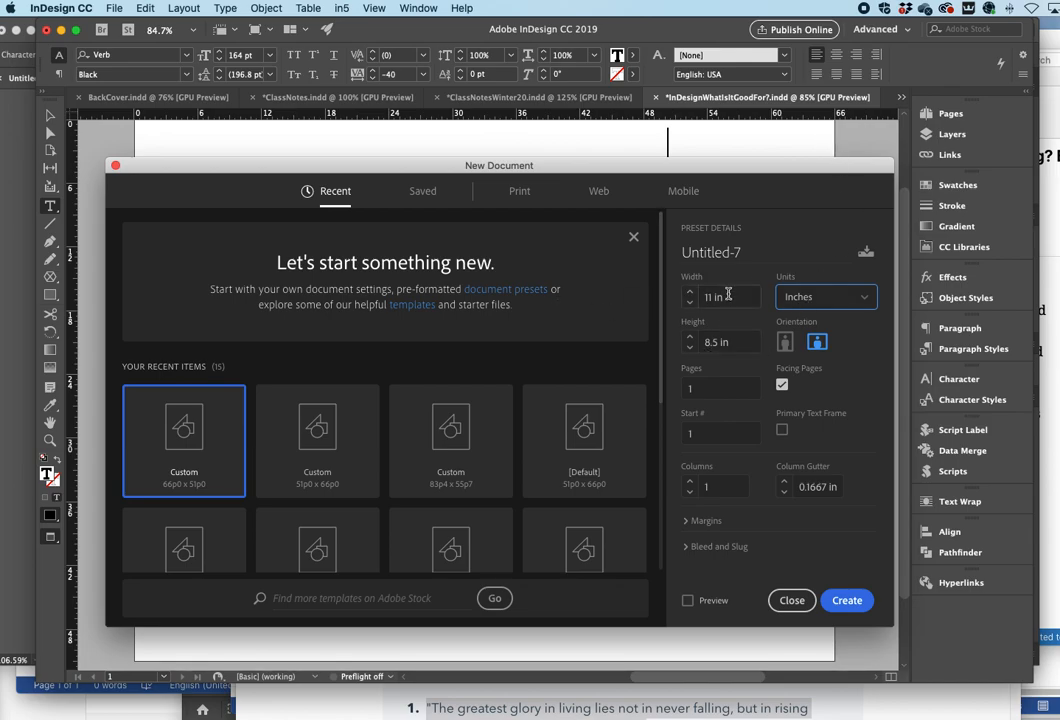
left_click(786, 343)
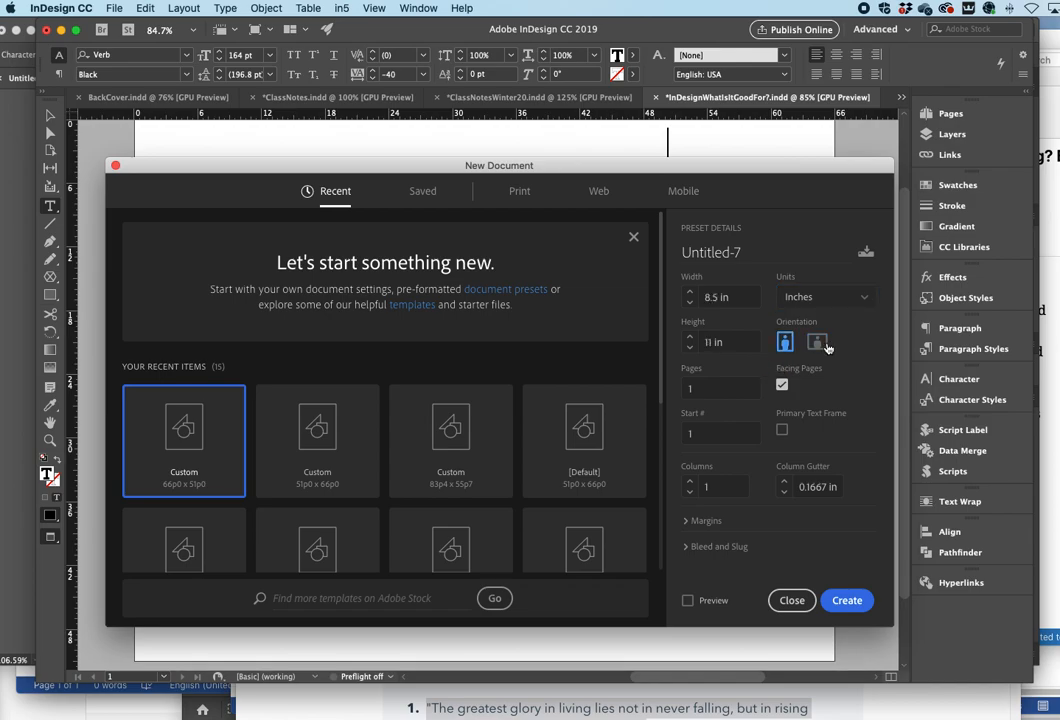
left_click(817, 343)
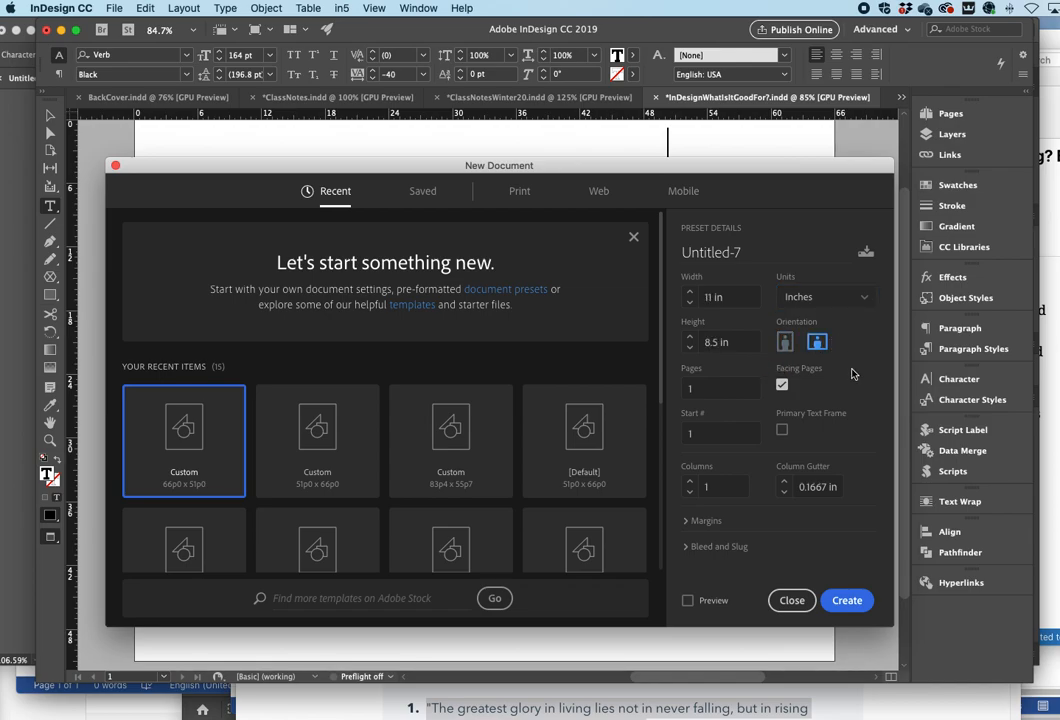
- Set the new document to 4 columns and create it
left_click(699, 522)
scroll(820, 443, "down", 2)
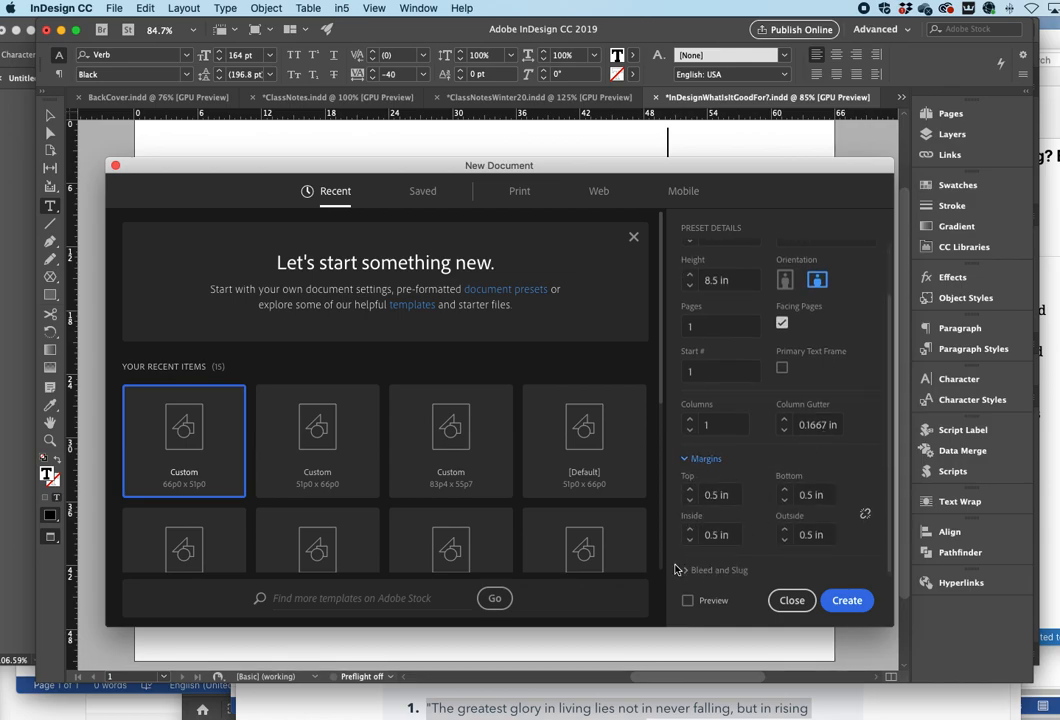
scroll(755, 511, "up", 2)
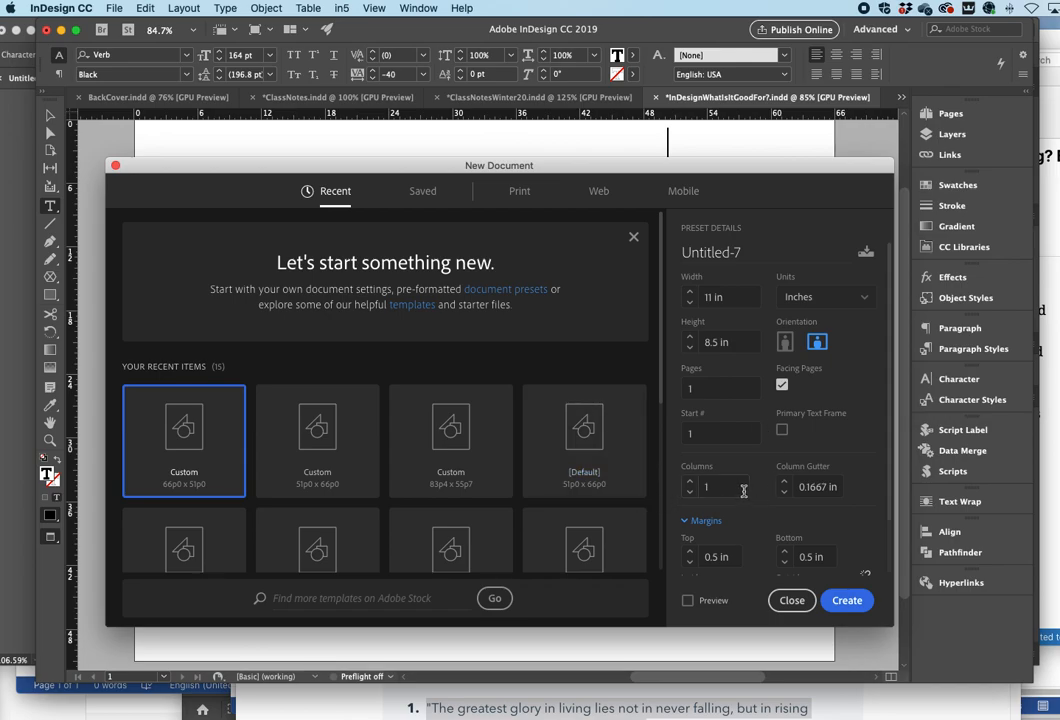
scroll(737, 497, "down", 2)
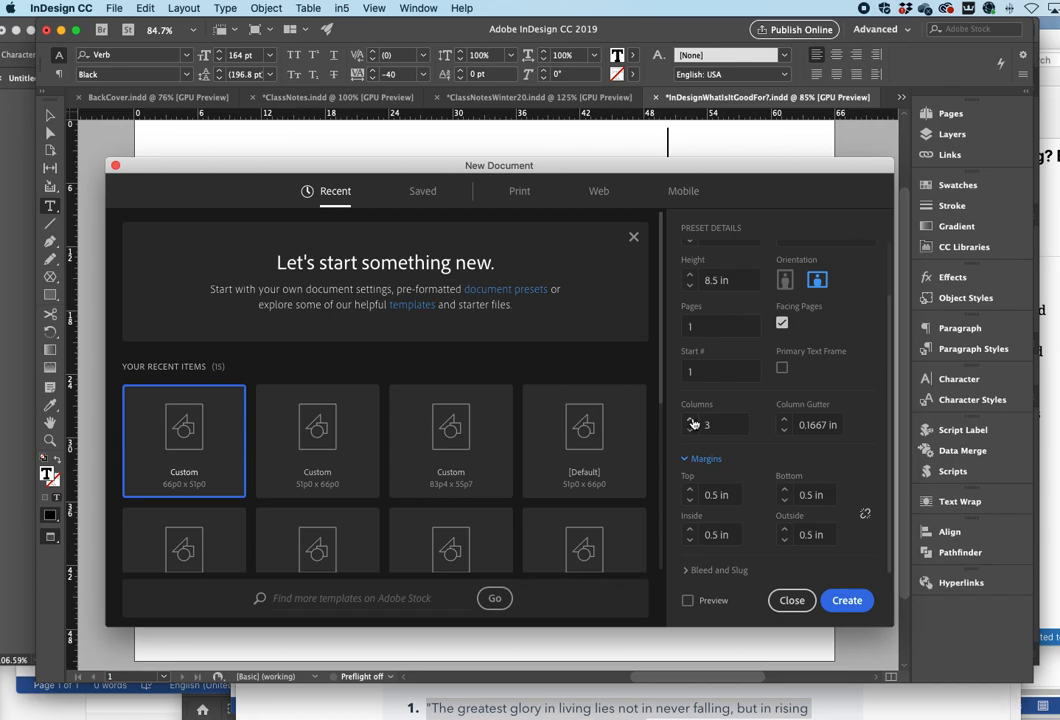
scroll(764, 452, "right", 1)
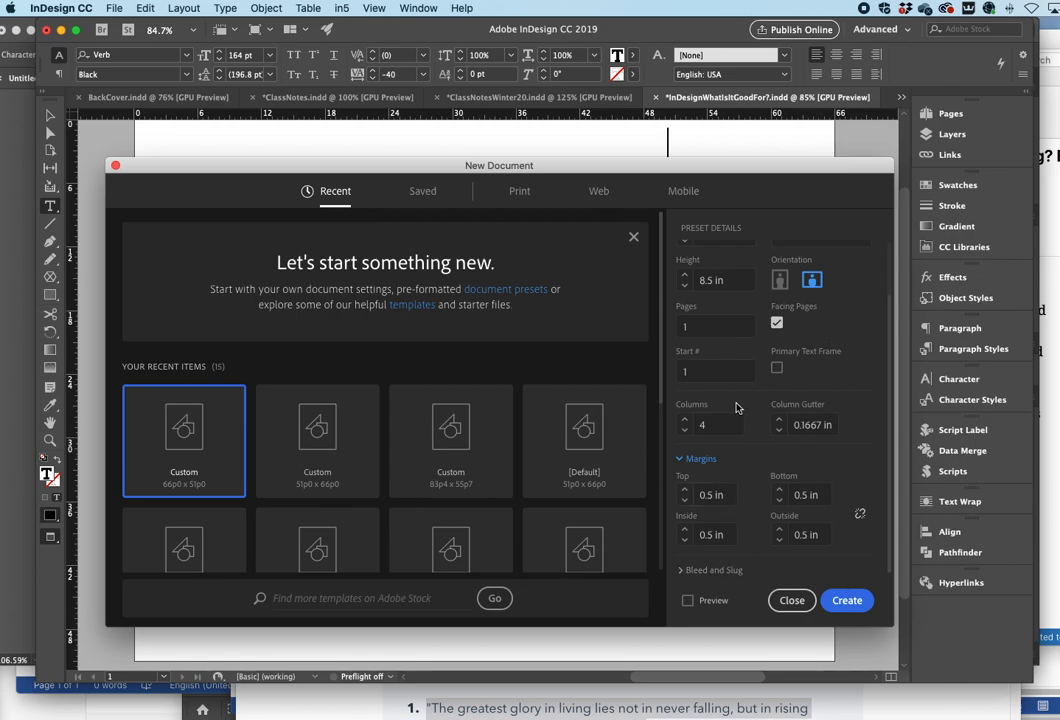
left_click(846, 600)
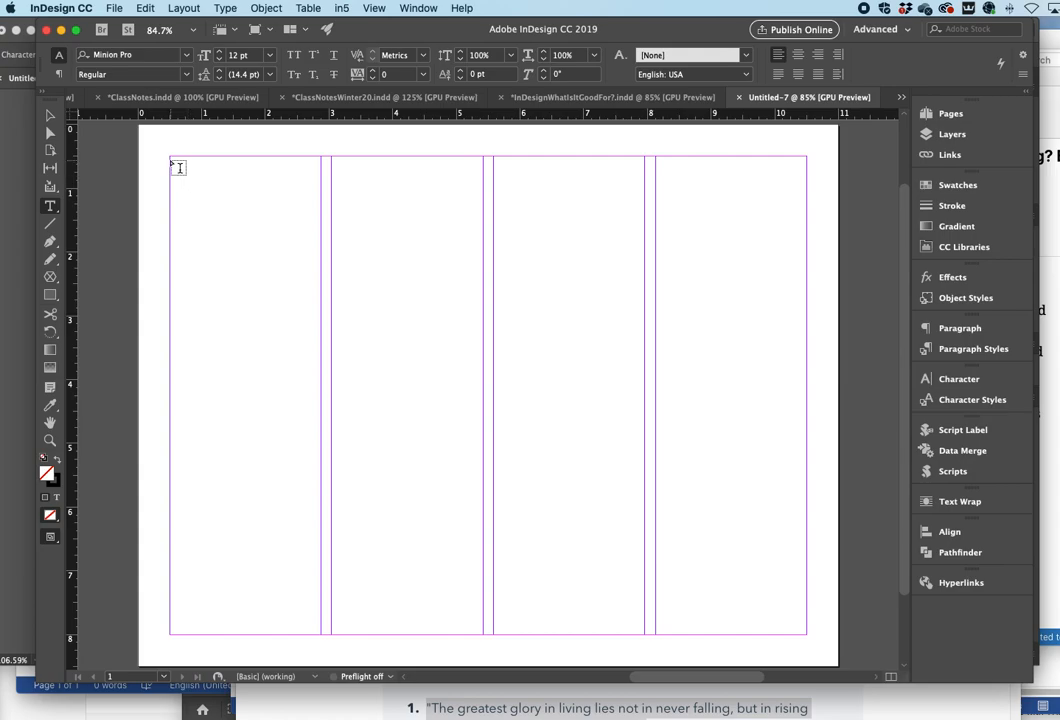
- Draw a text frame spanning all four columns within the page margins
left_click_drag(172, 159, 806, 632)
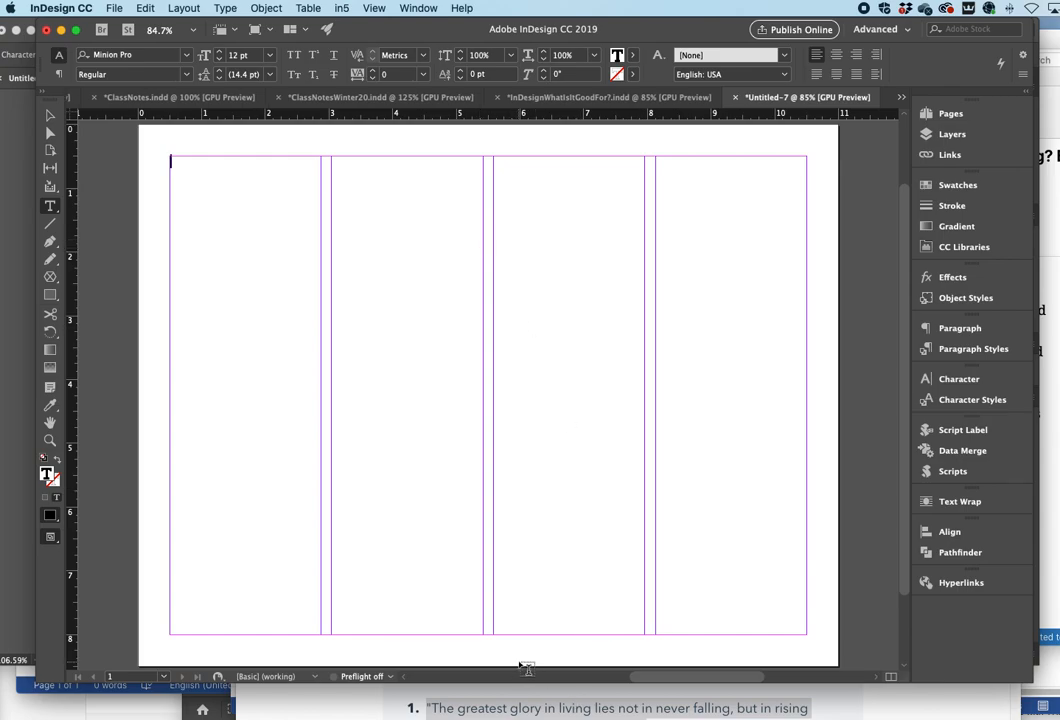
- Switch to Chrome and copy the Nelson Mandela quote from the HubSpot famous quotes page
left_click(461, 695)
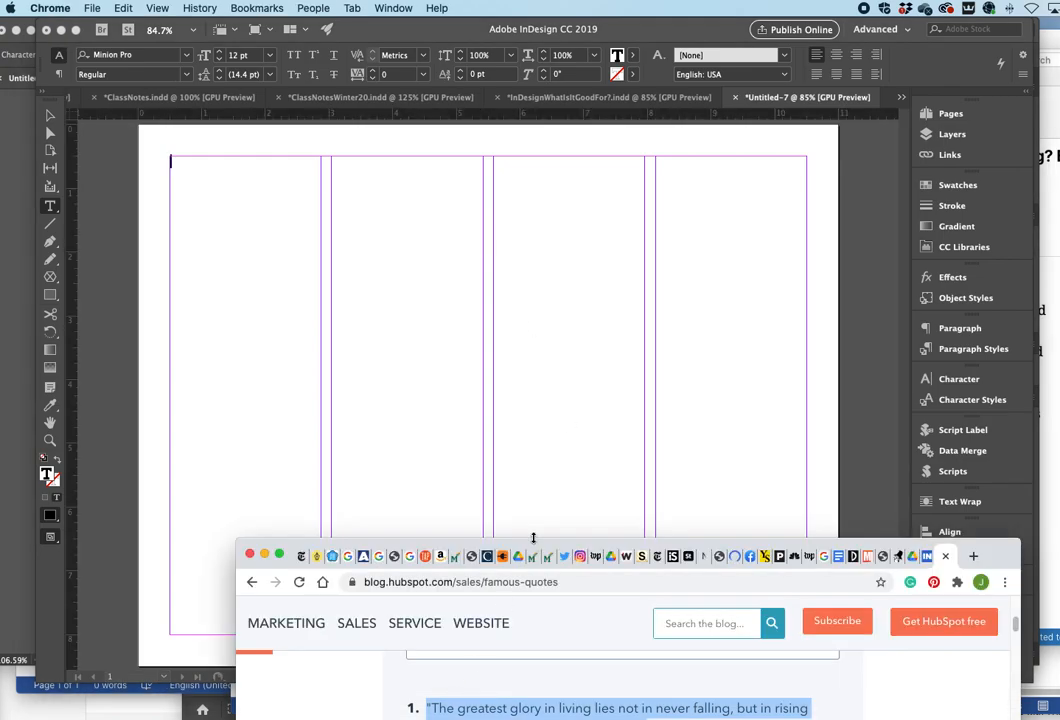
left_click_drag(533, 548, 483, 156)
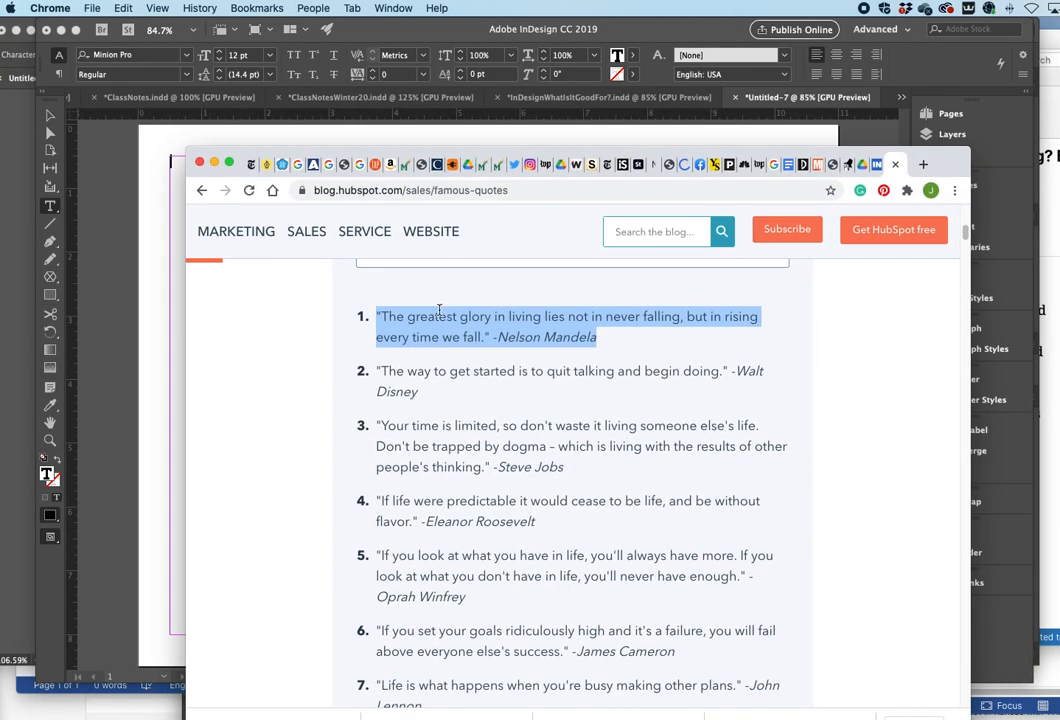
left_click(378, 319)
left_click_drag(378, 319, 638, 342)
key("super+c")
- Return to InDesign and paste the quote into the new text frame
left_click(506, 123)
left_click(284, 248)
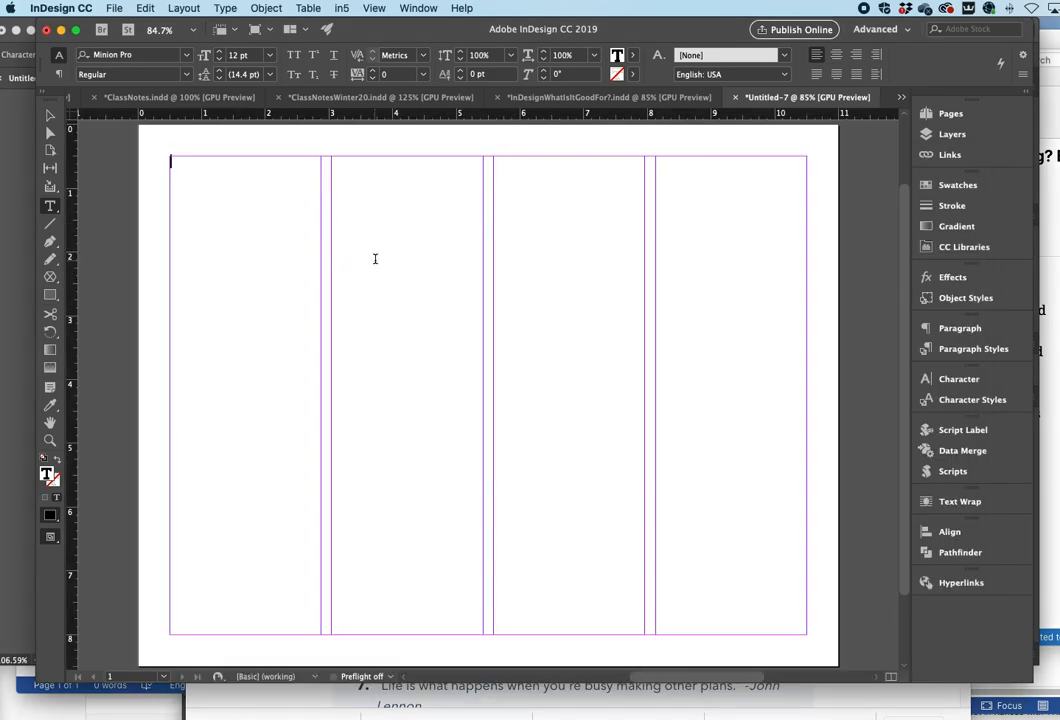
key("super+v")
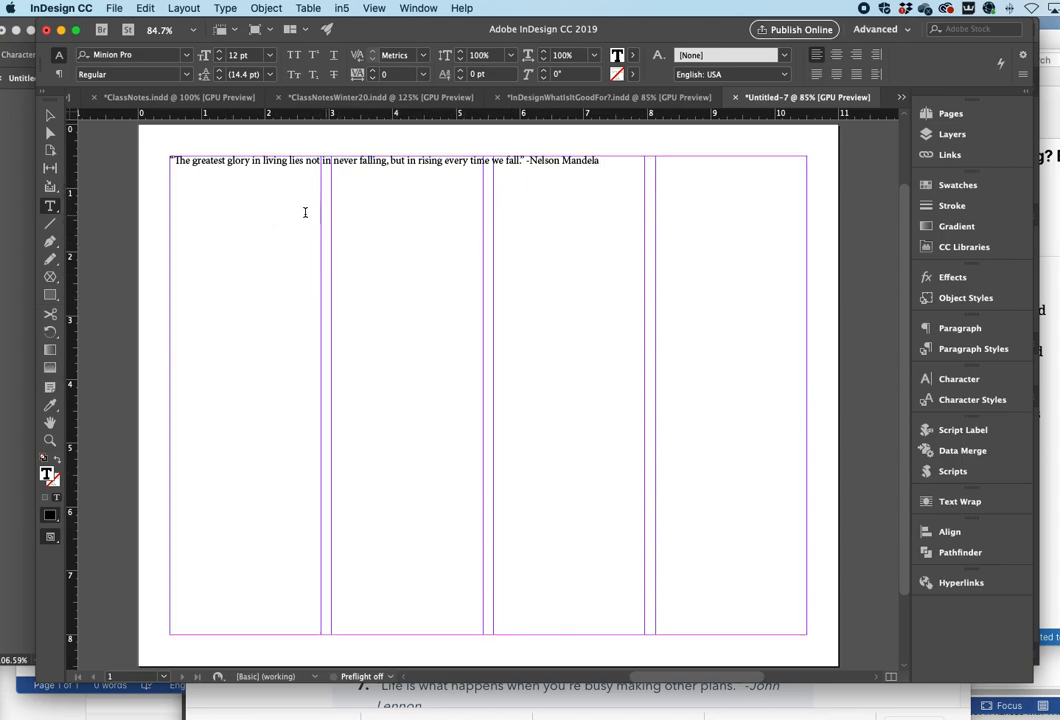
- Select and delete the pasted quote, then undo the edits
left_click(212, 187)
left_click_drag(173, 164, 627, 178)
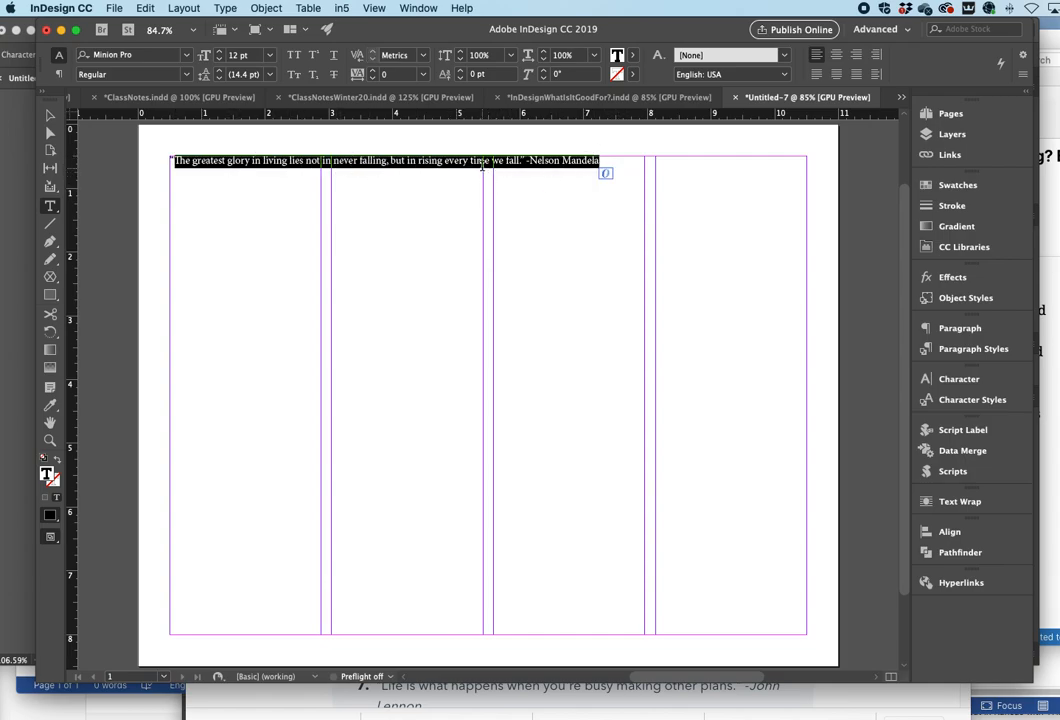
left_click(305, 160)
key("super+a")
key("BackSpace")
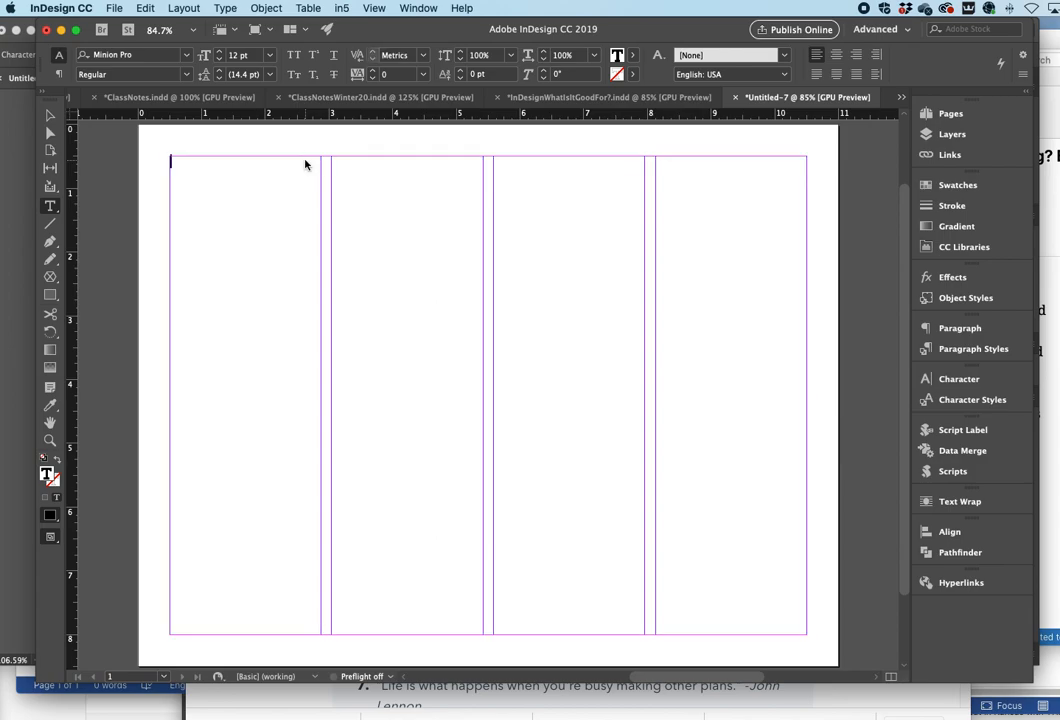
key("super+z")
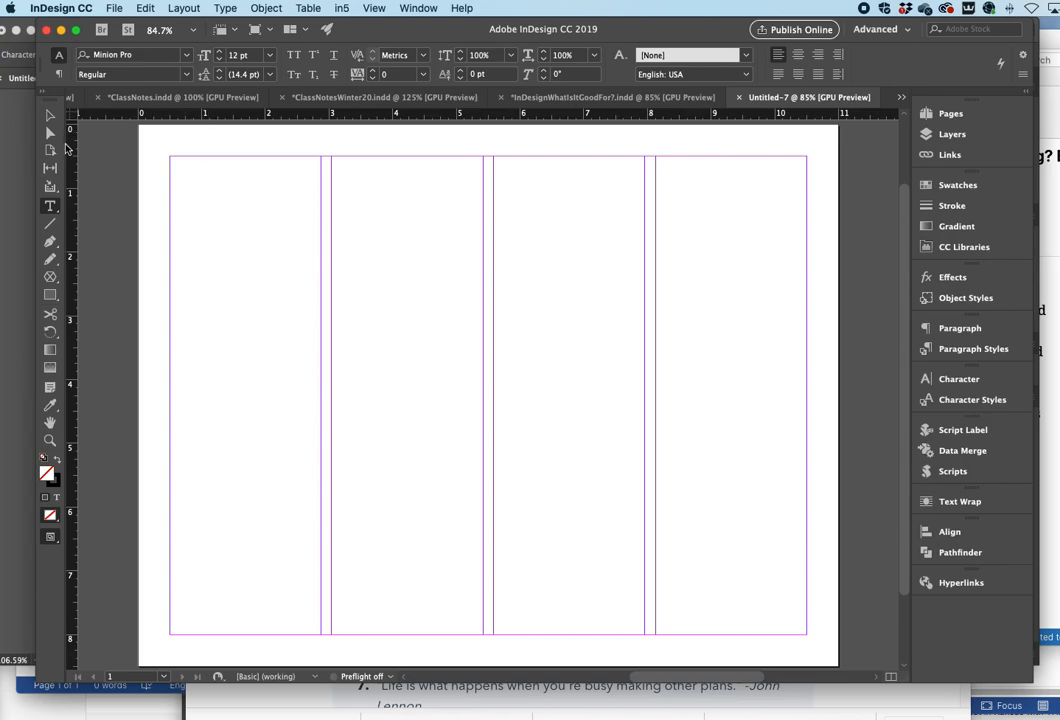
- Redo the text frame creation and the quote paste
left_click(114, 8)
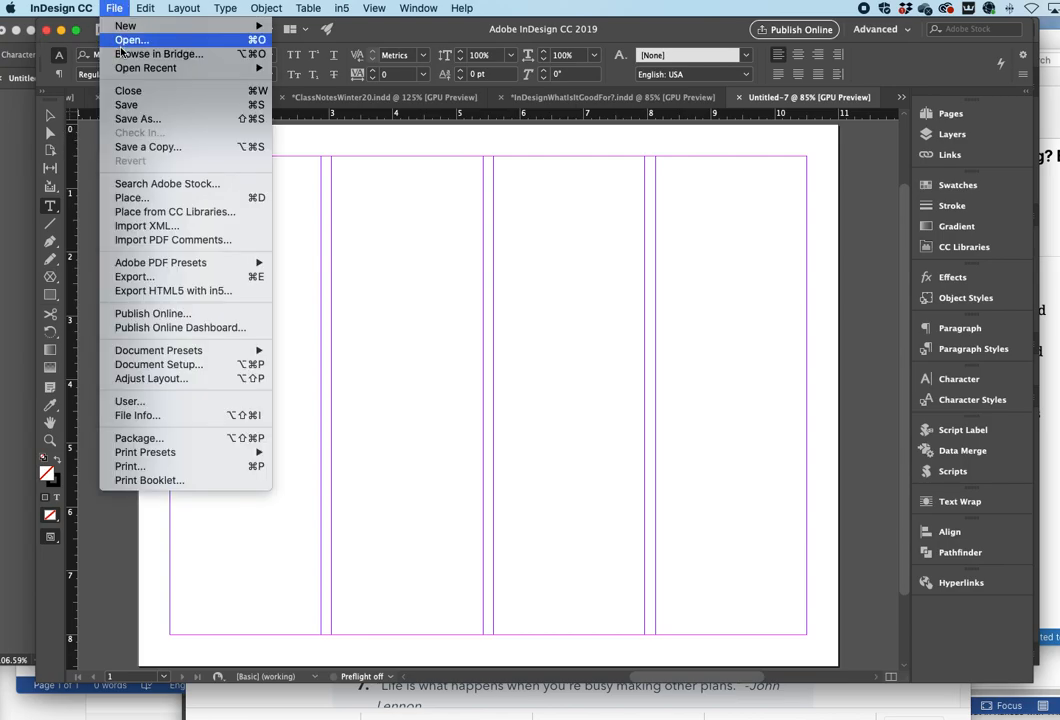
mouse_move(145, 8)
left_click(160, 40)
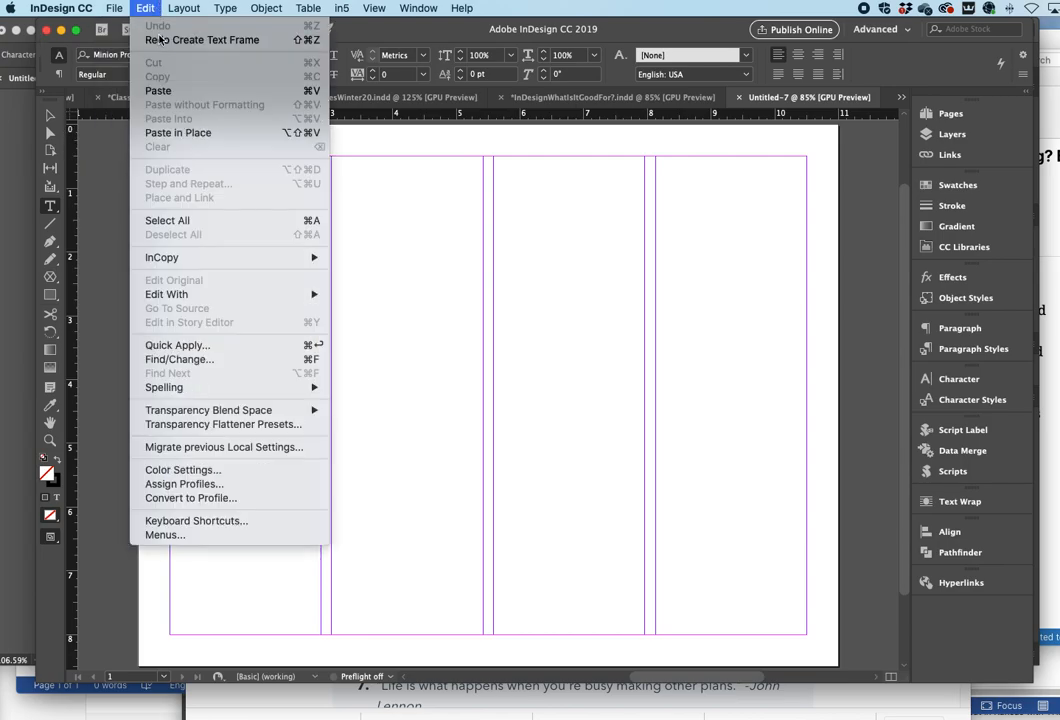
left_click(145, 8)
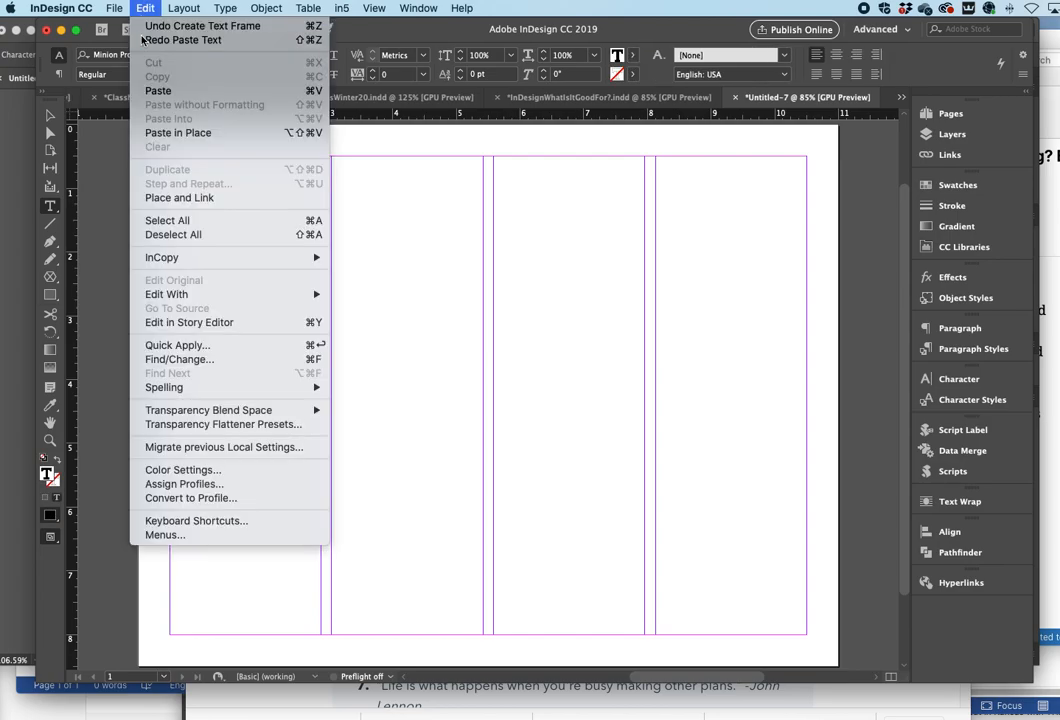
left_click(160, 40)
- Select the quote and set its font size to 72 pt
triple_click(242, 158)
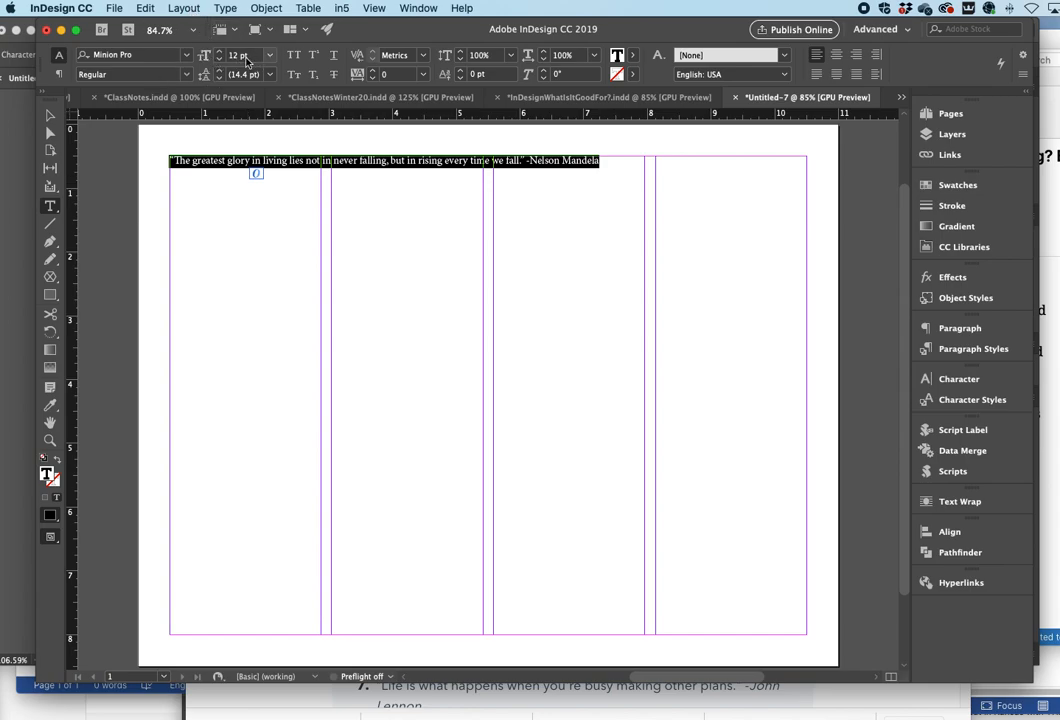
left_click(271, 56)
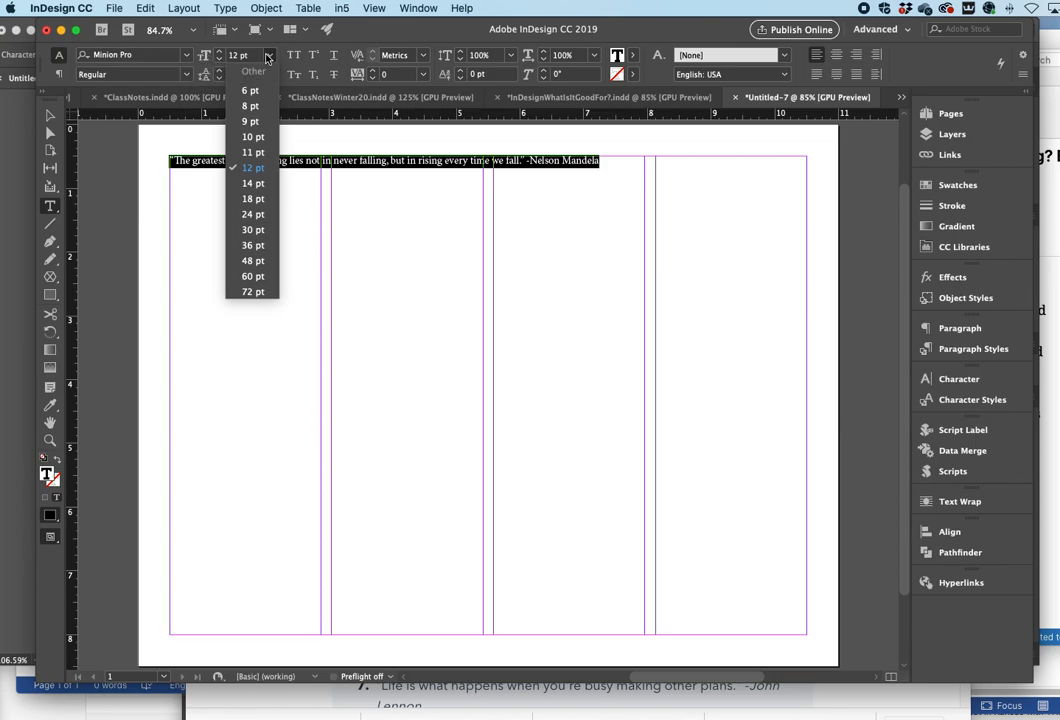
left_click(252, 291)
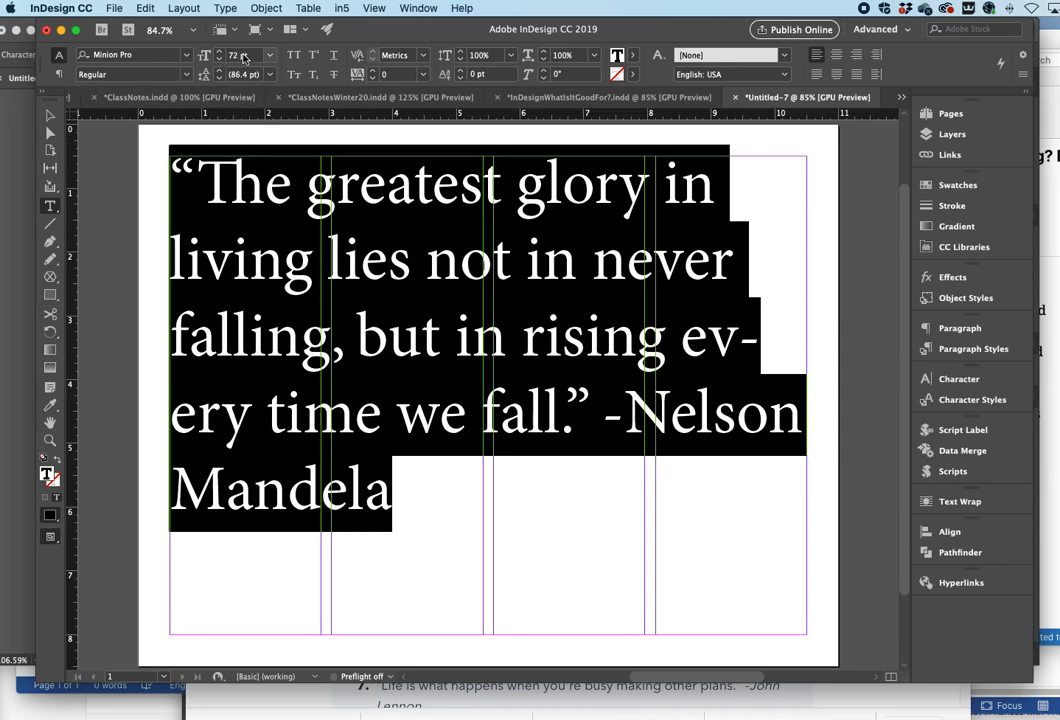
- Set the quote's font size to 100 pt
left_click(243, 56)
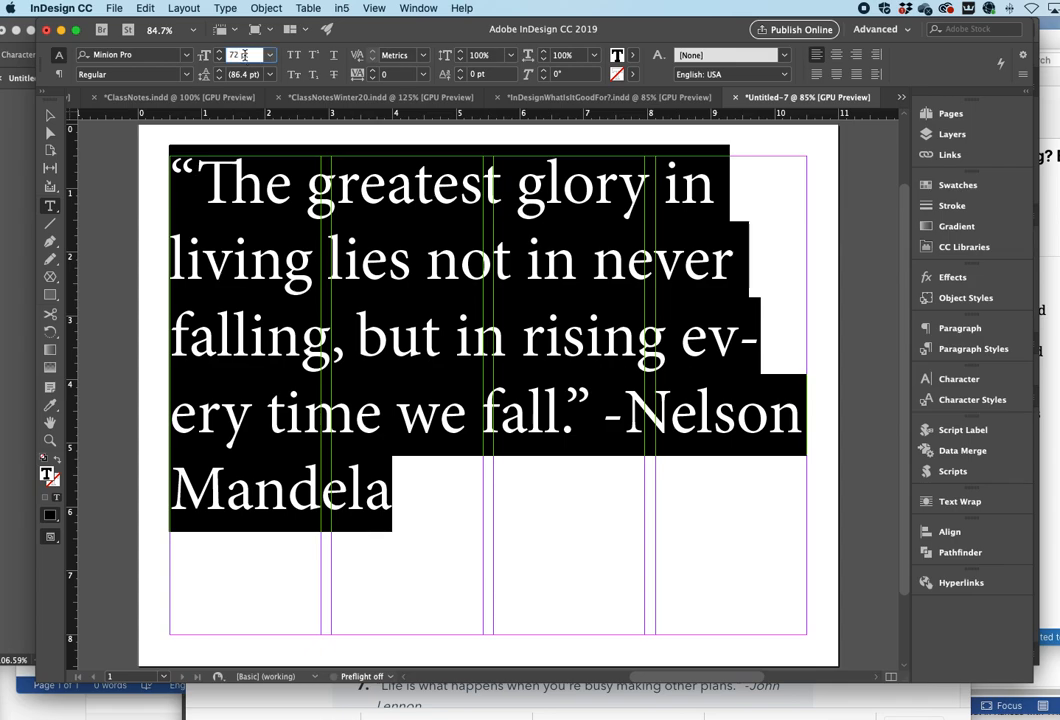
type("100")
key("Return")
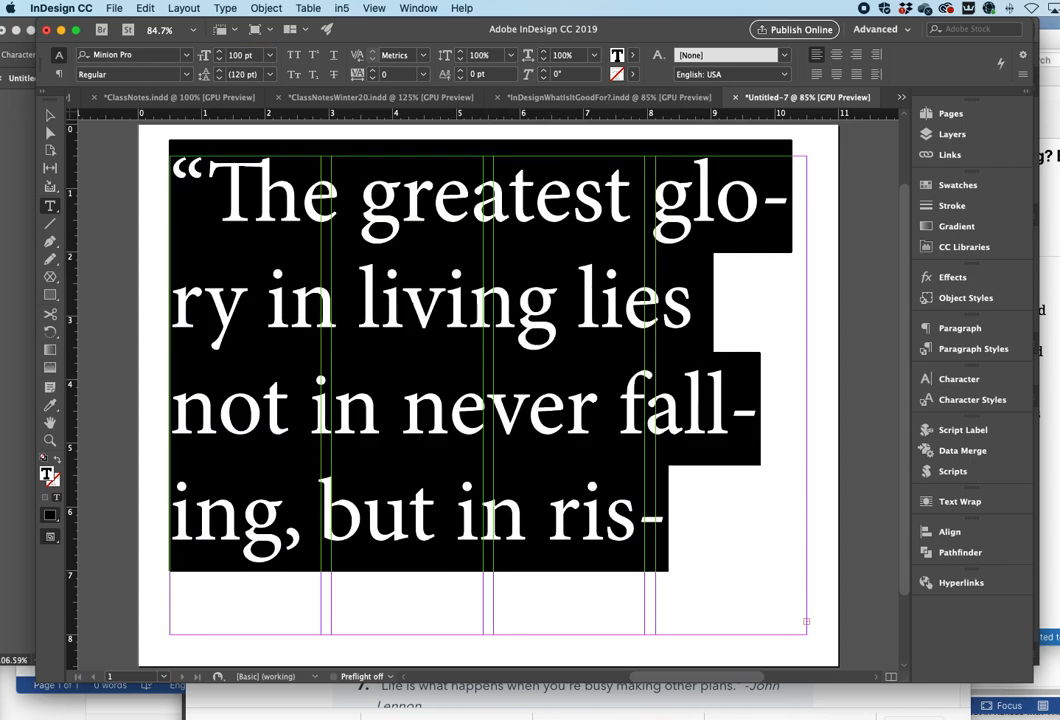
- Change the quote's font to Publico Headline with the Black style
left_click(185, 58)
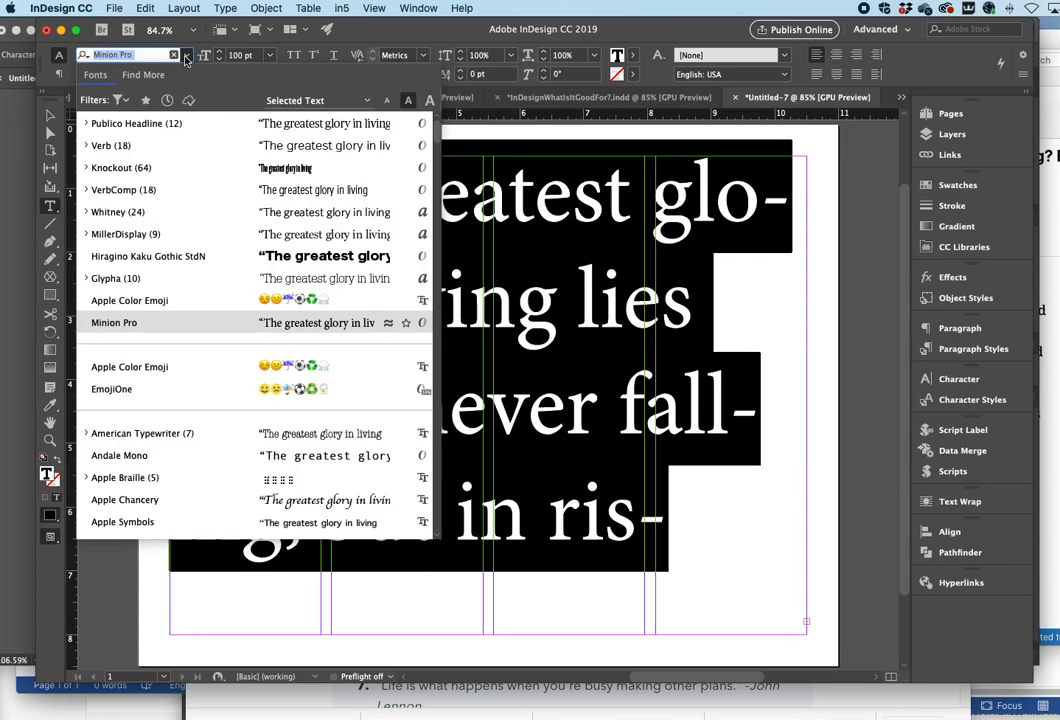
left_click(133, 124)
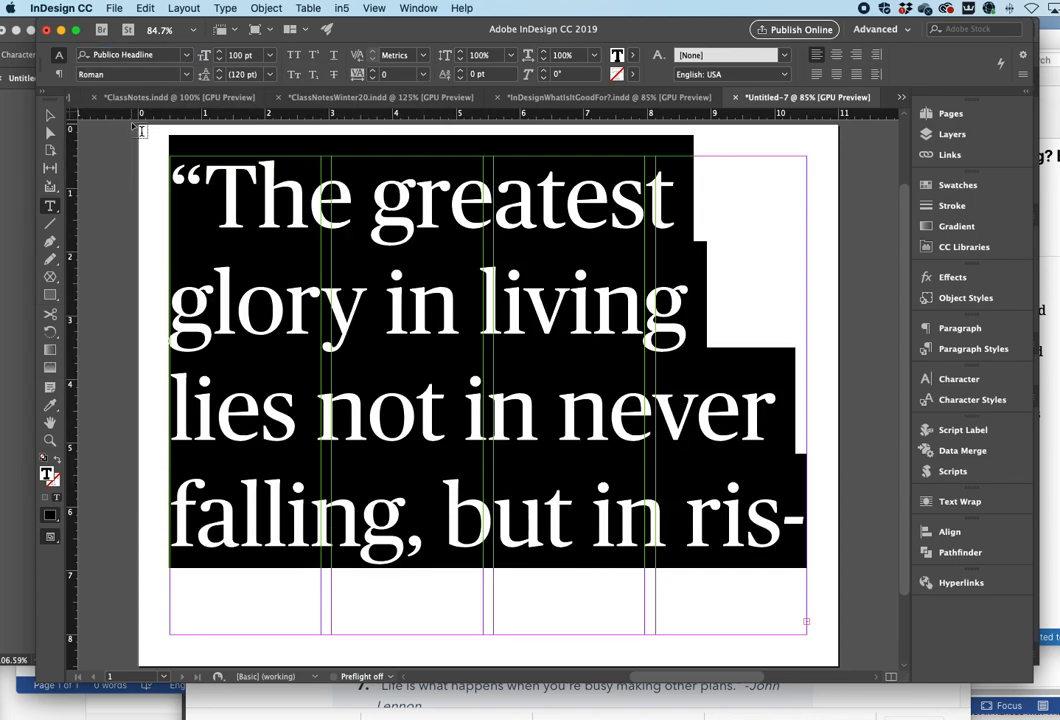
left_click(190, 74)
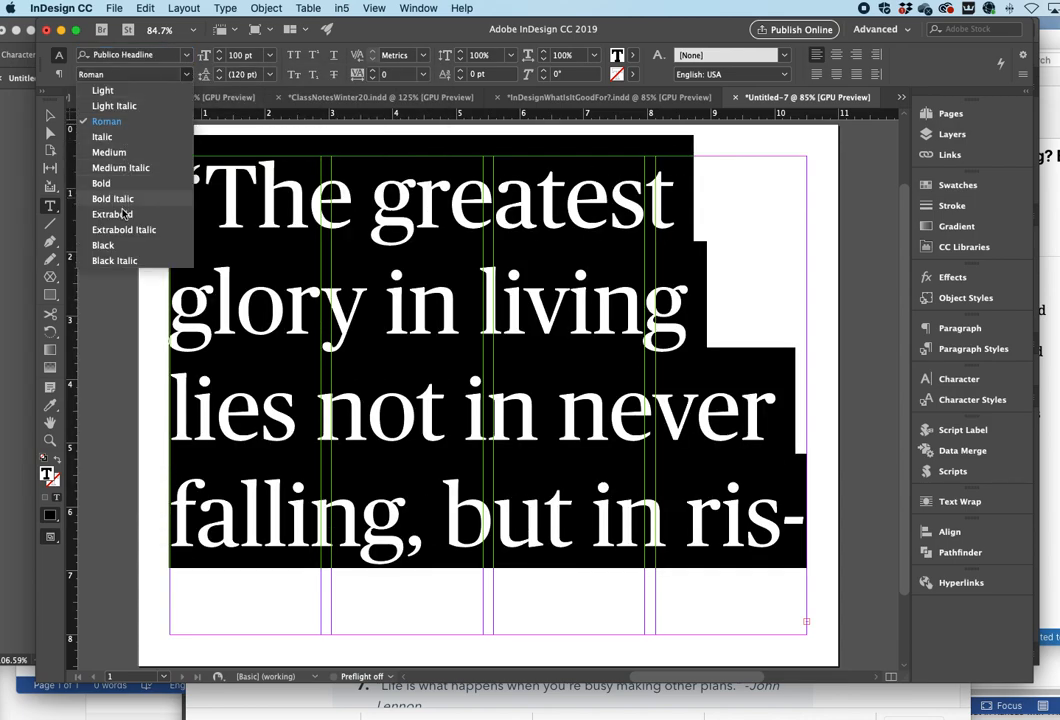
left_click(125, 246)
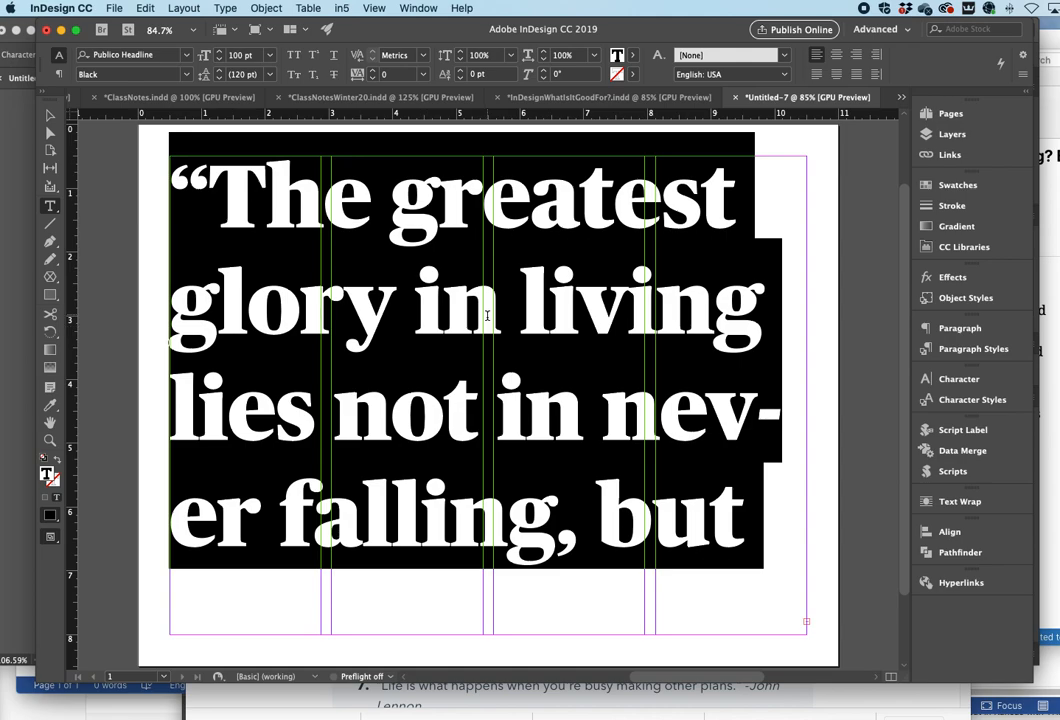
left_click(664, 418)
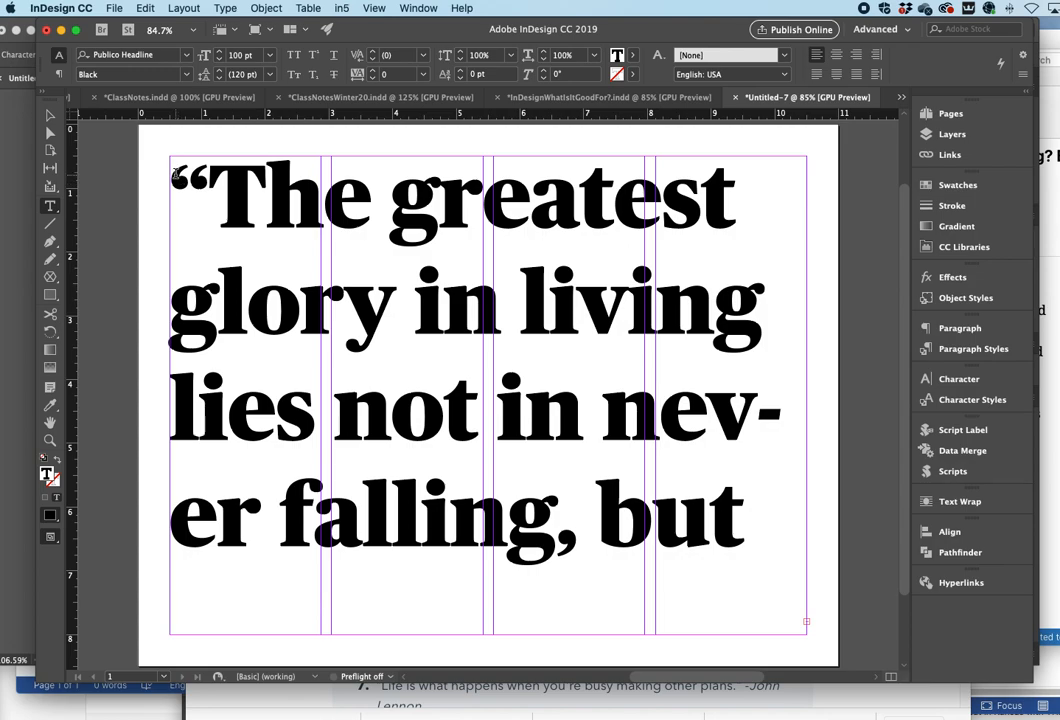
- Reselect the quote and search fonts for "publico ba" to apply Publico Banner Black
left_click_drag(151, 146, 771, 511)
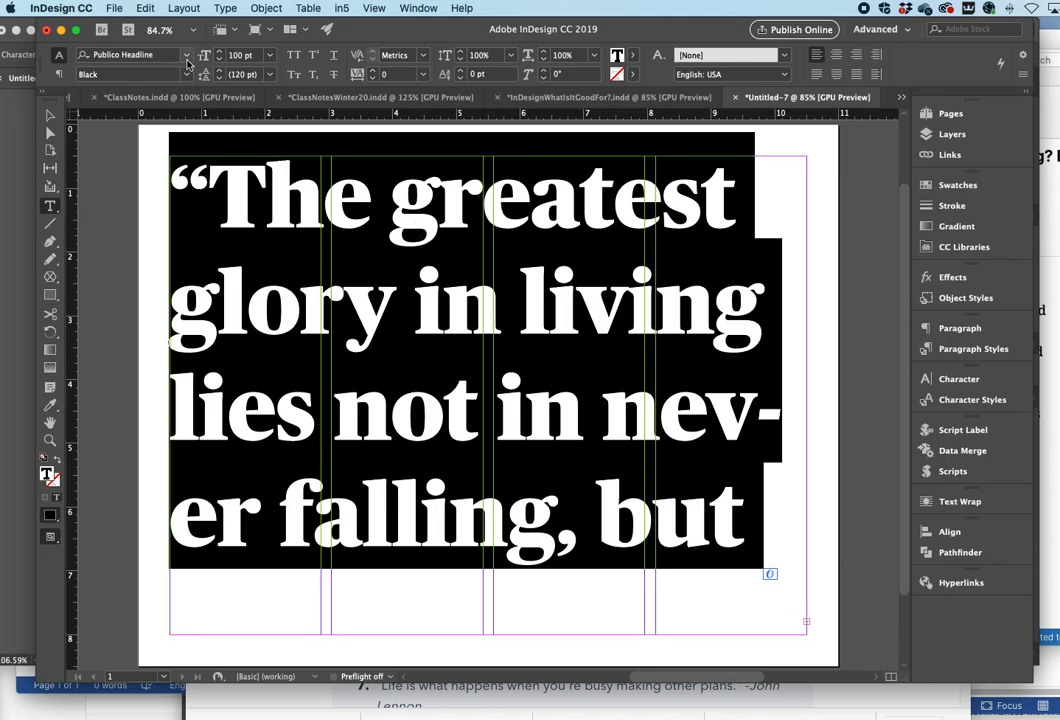
left_click(187, 57)
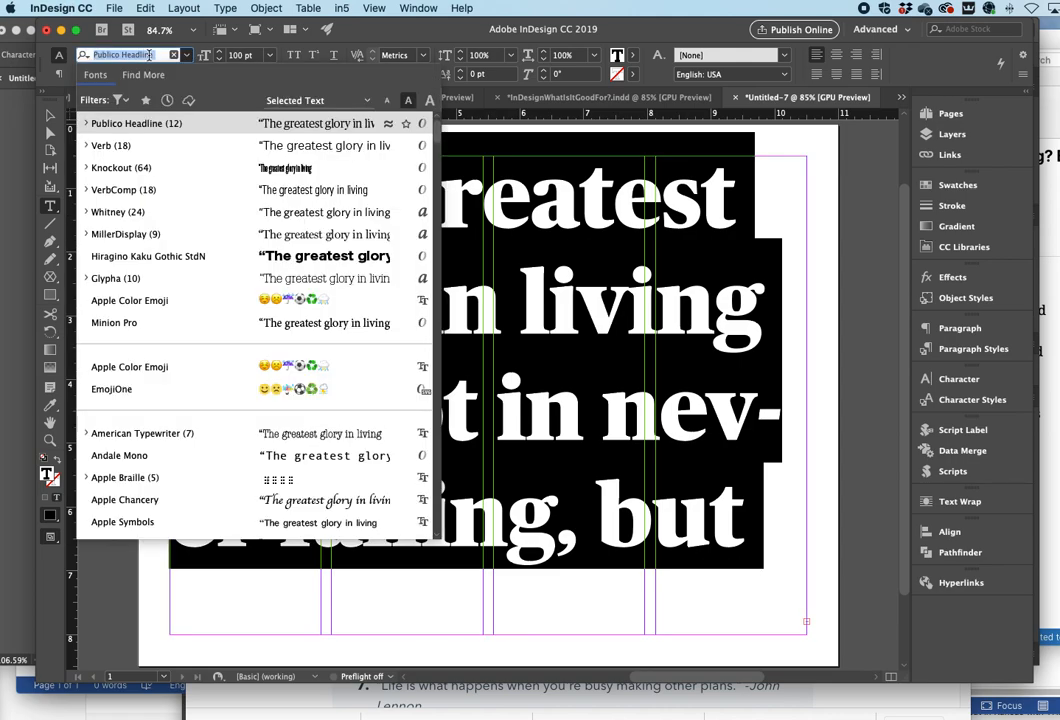
type("publi")
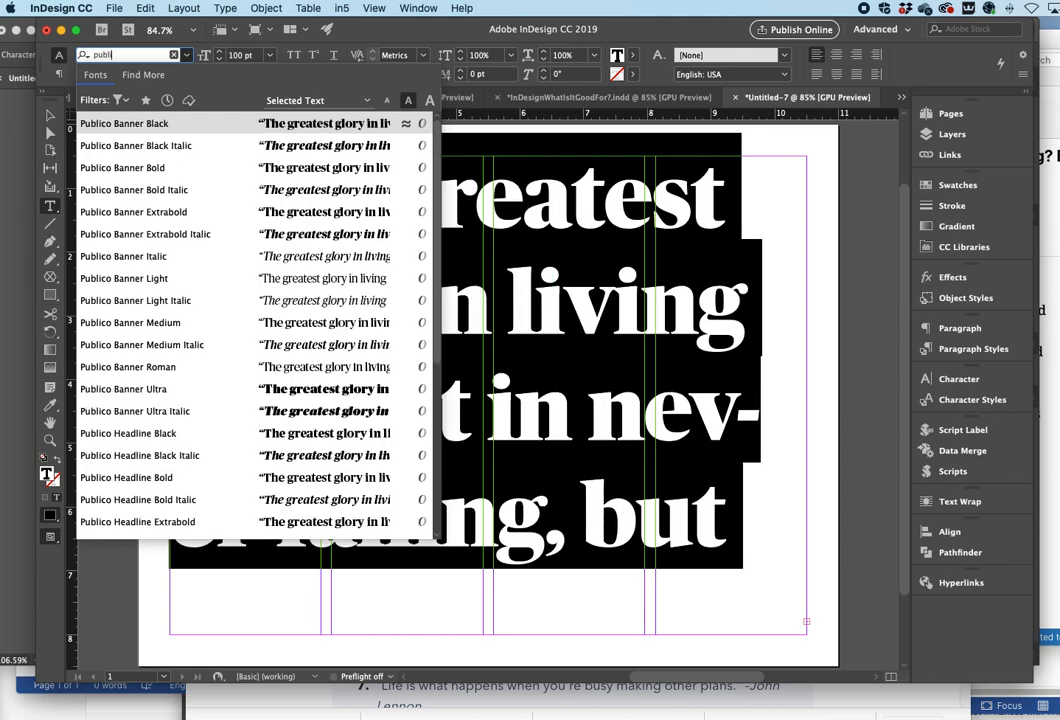
type("co ba")
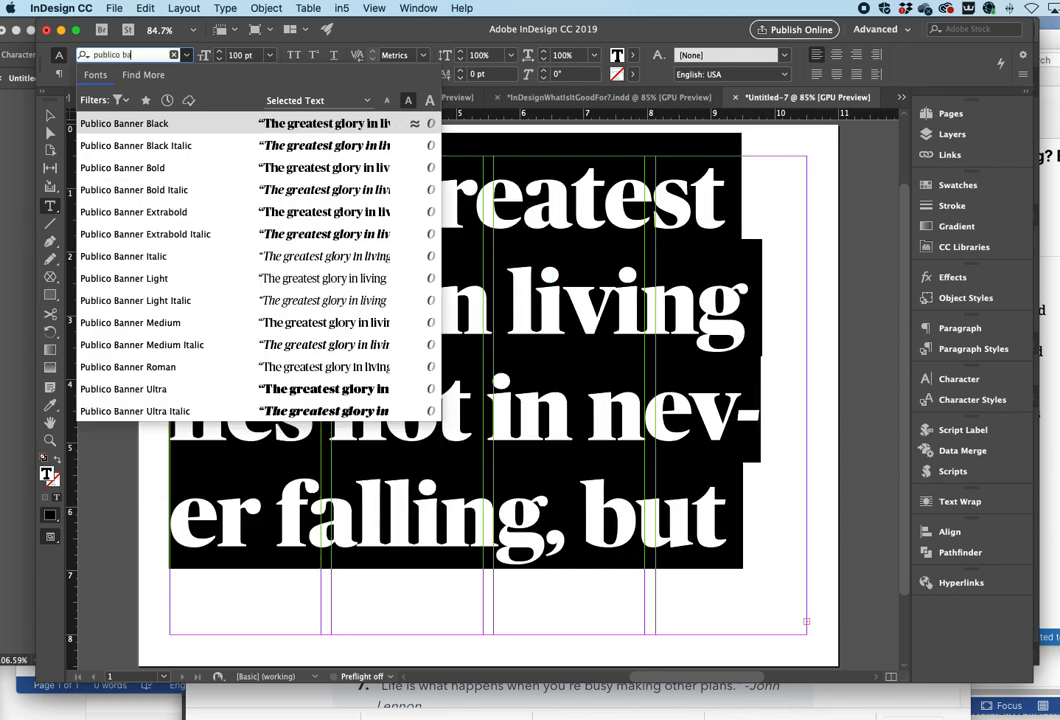
left_click(128, 124)
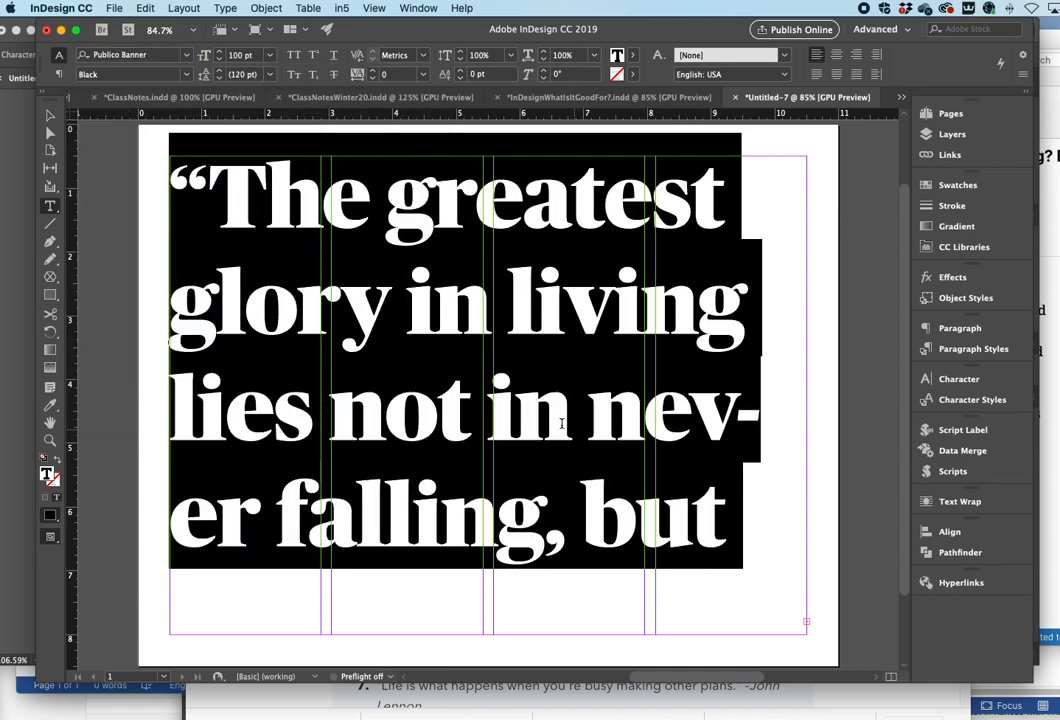
left_click(408, 455)
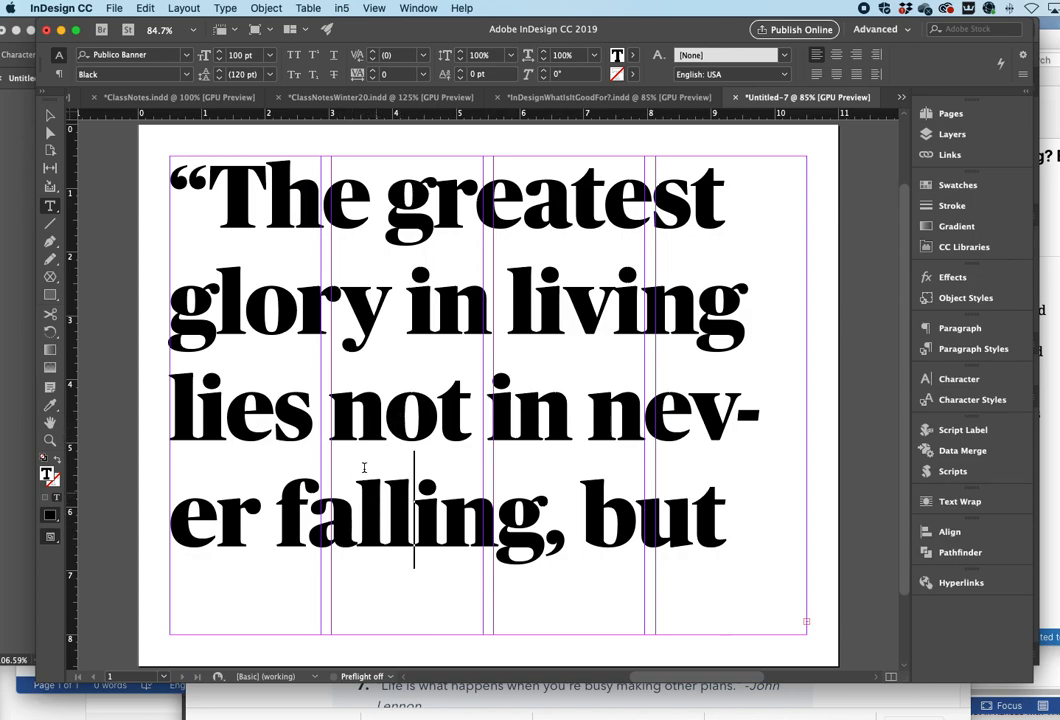
- Zoom in on the word "not" and insert an extra letter o into it, then select that o
left_click(50, 441)
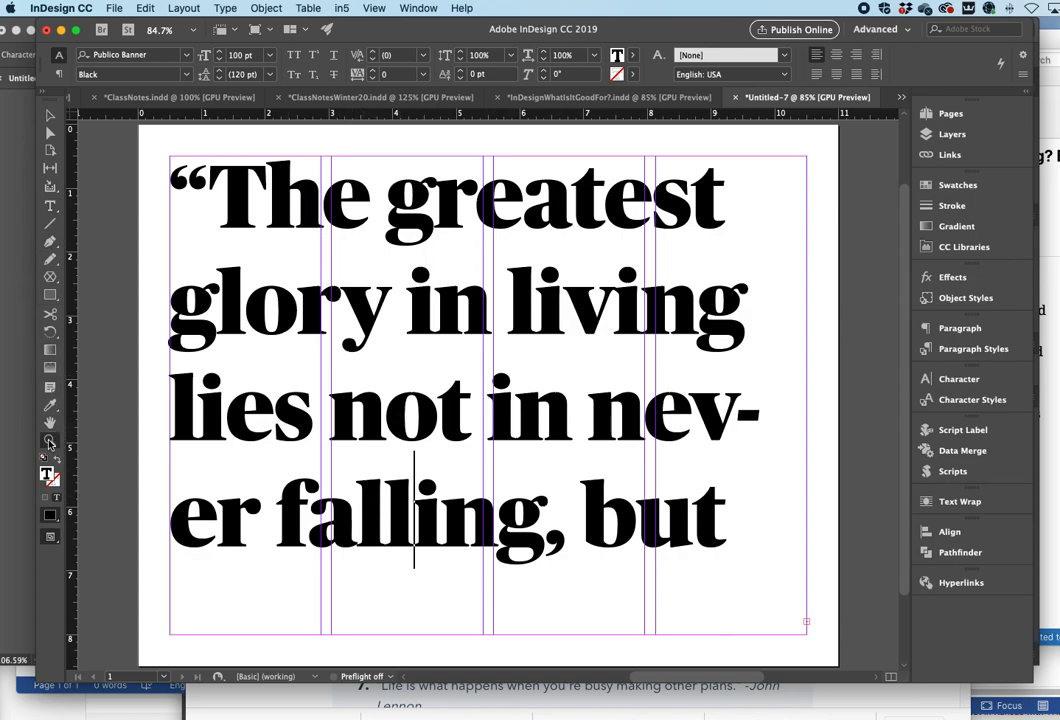
left_click(422, 417)
left_click(440, 417)
left_click(455, 417)
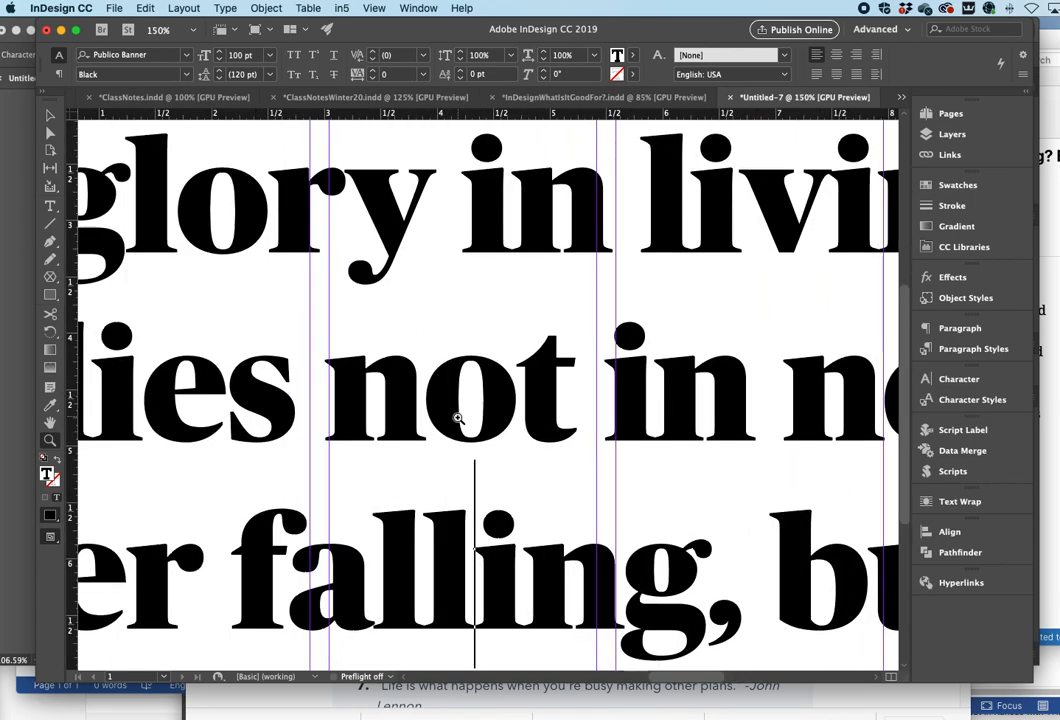
left_click(458, 417)
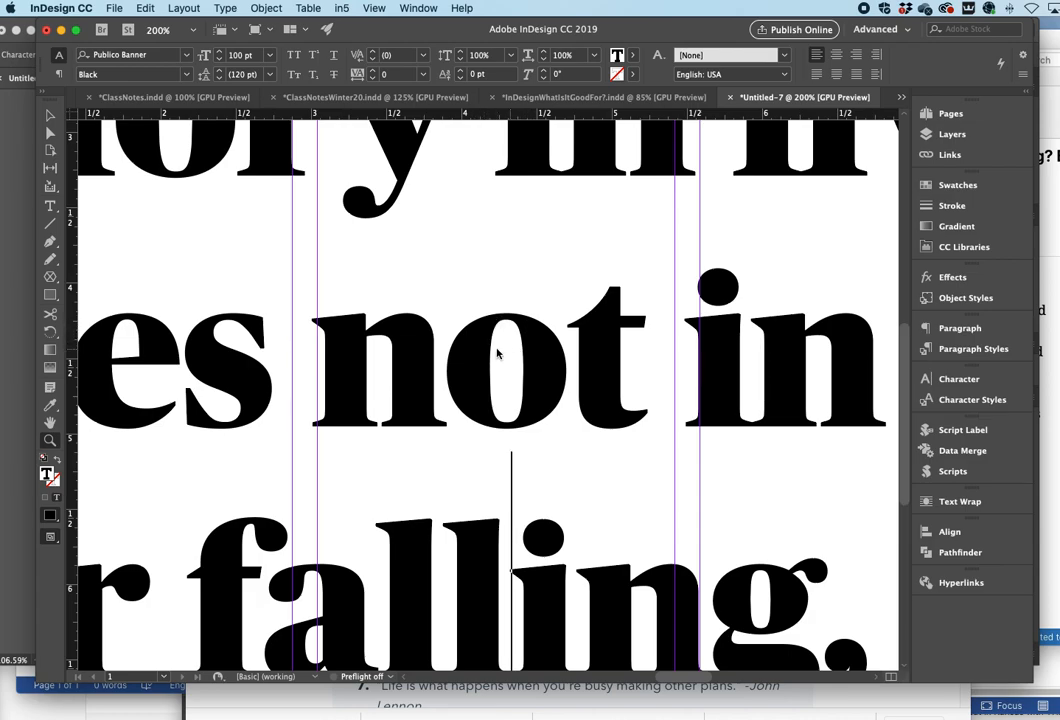
left_click(48, 205)
left_click(557, 373)
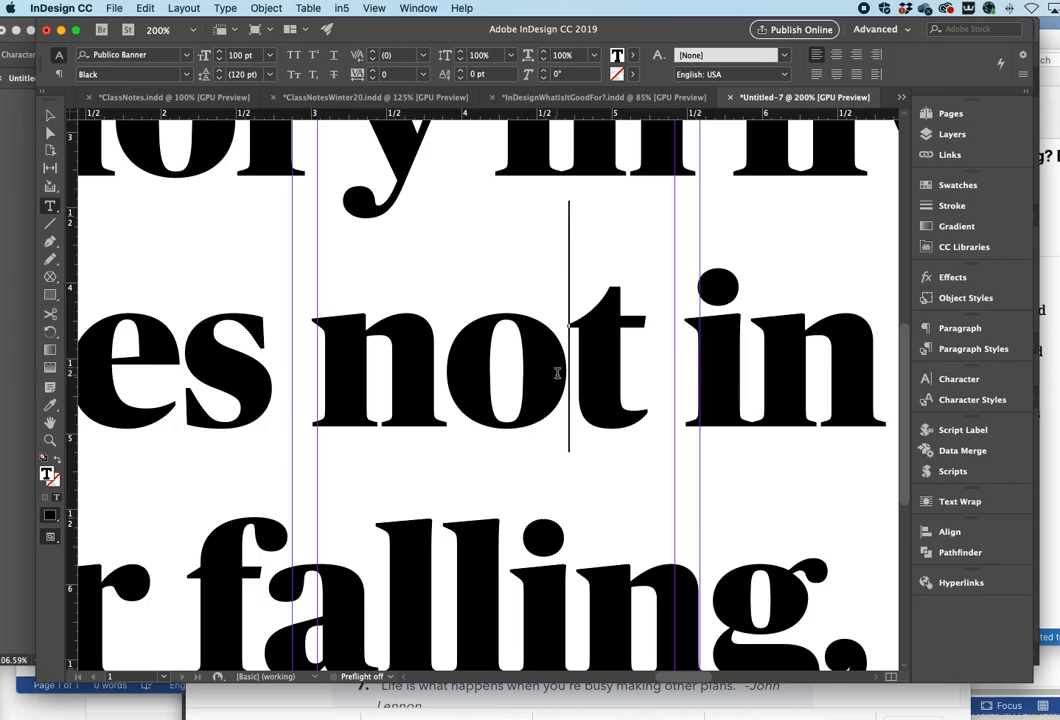
type("o")
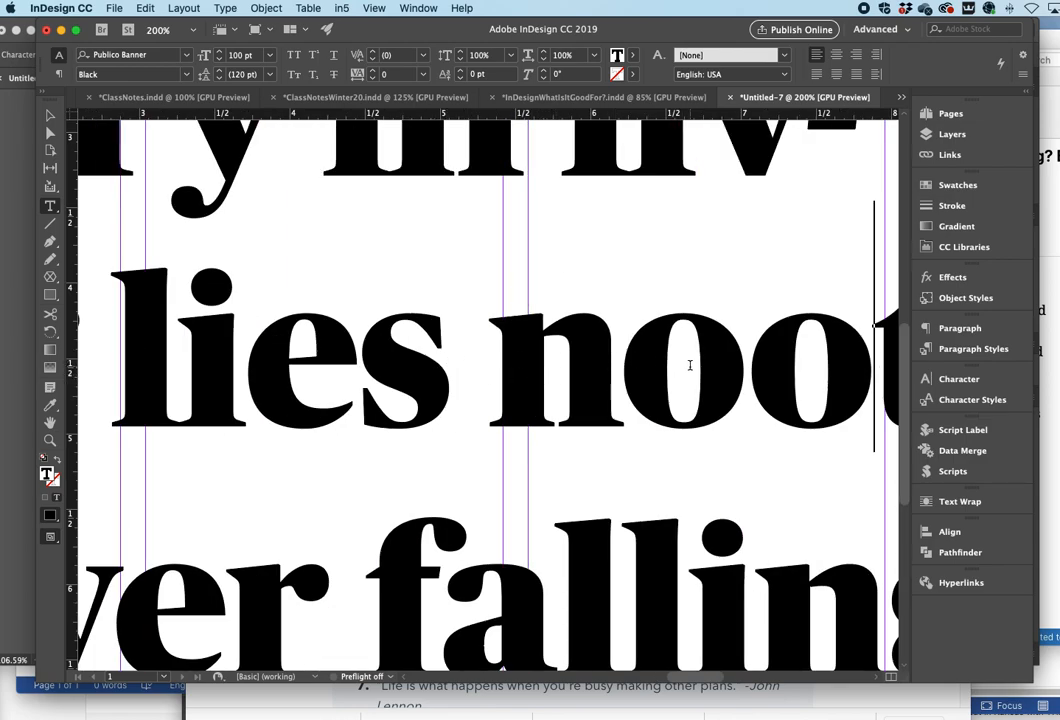
left_click_drag(765, 350, 828, 352)
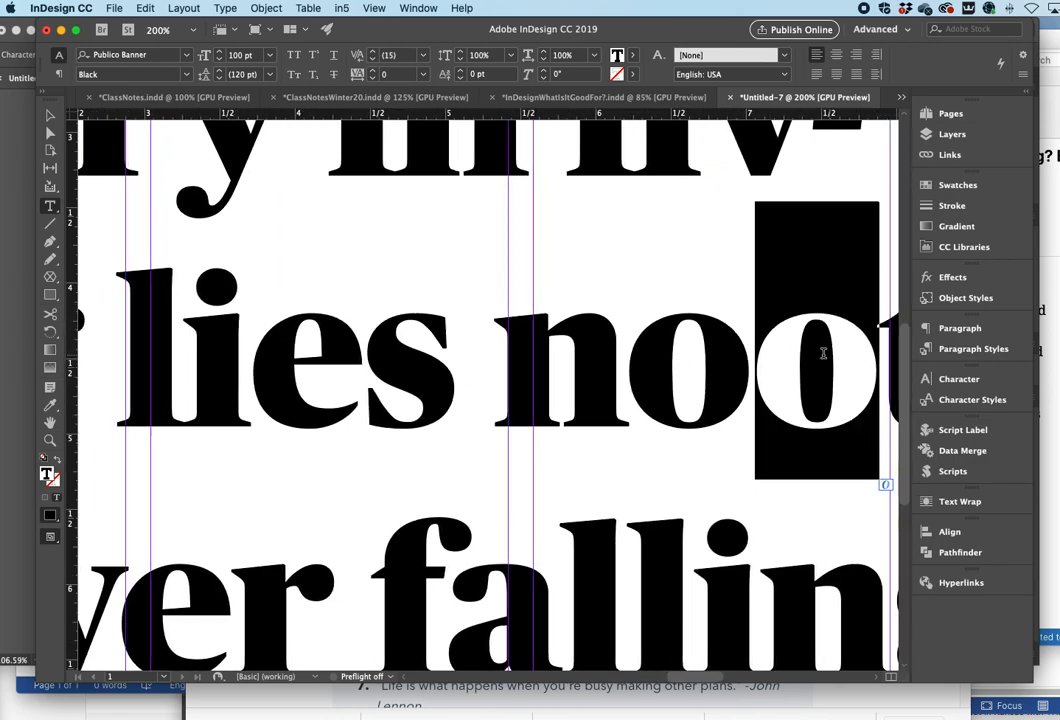
- Search fonts for "publico te" and apply Publico Text Bold to the selected o
left_click(172, 55)
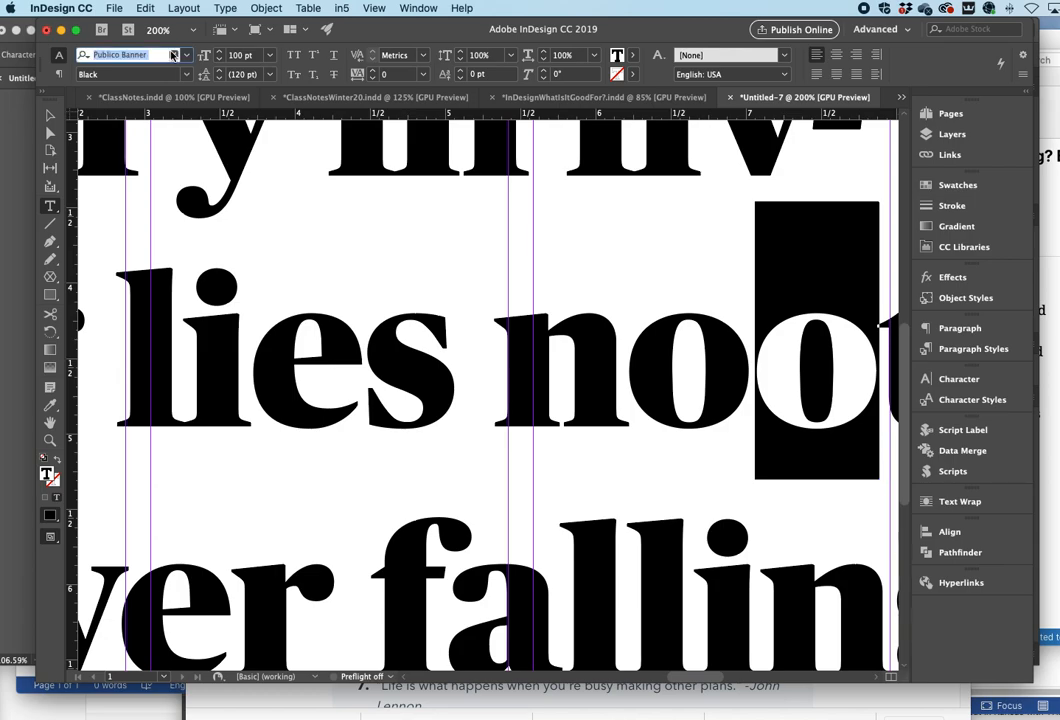
type("public")
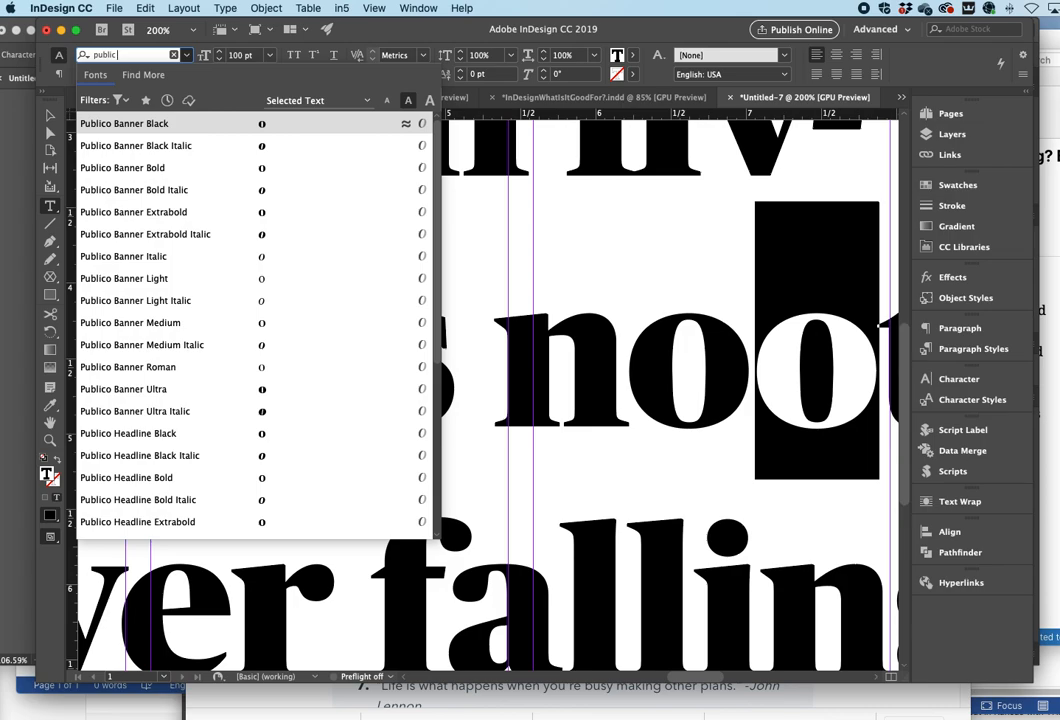
type("o te")
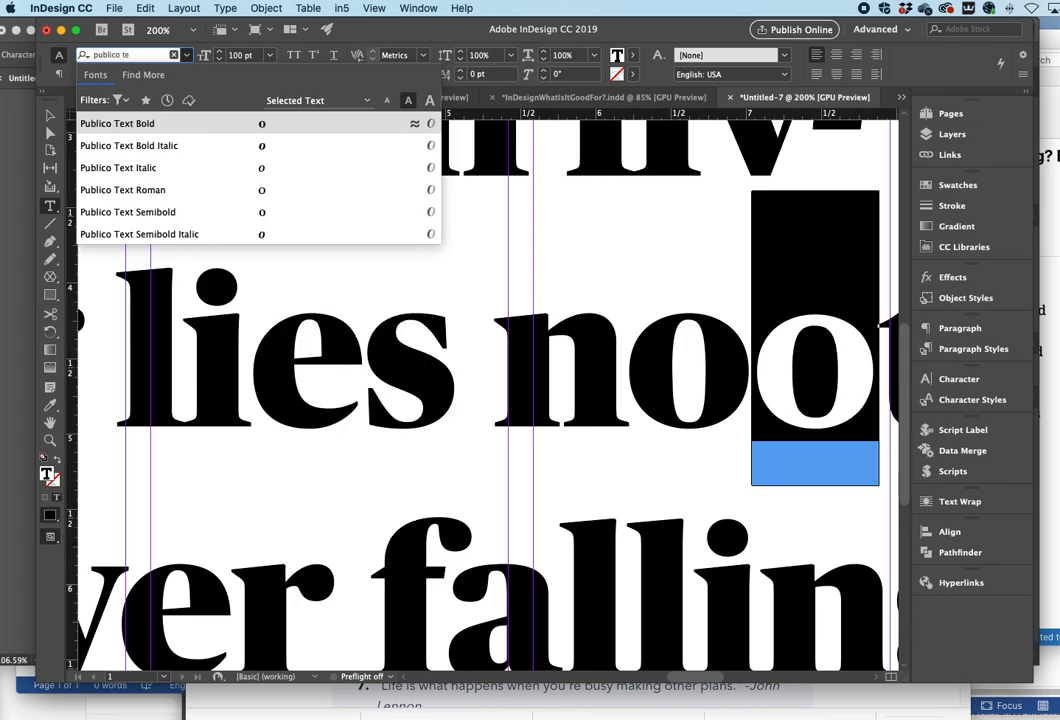
left_click(111, 124)
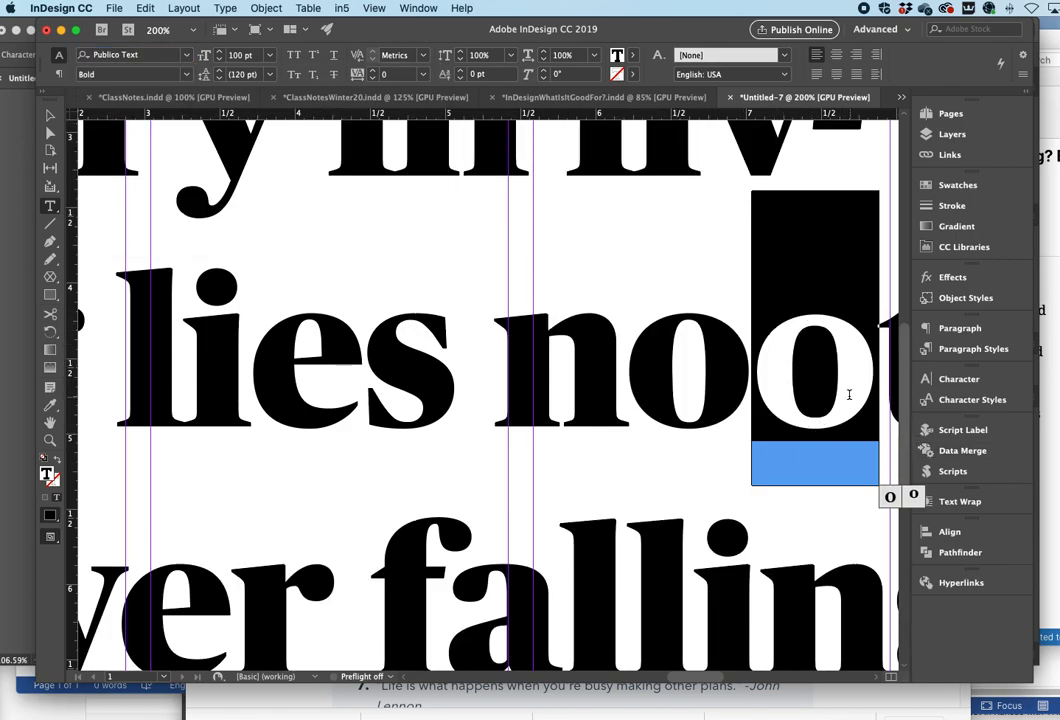
- Select the extra o in "noot" and delete it
left_click(766, 370)
key("shift+Right")
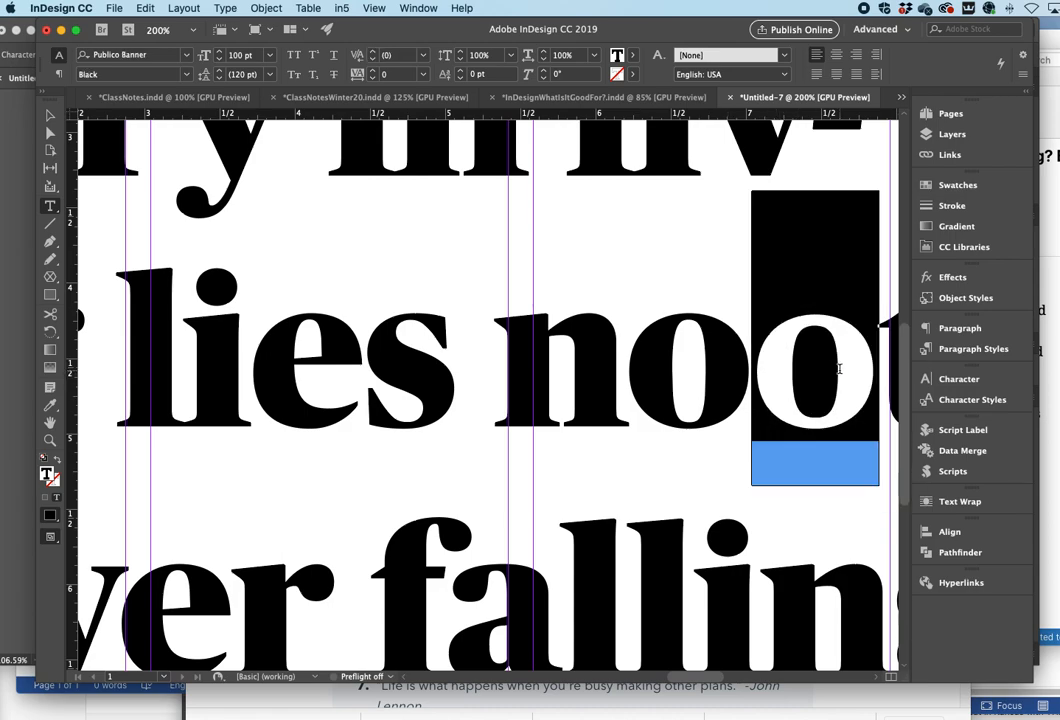
key("BackSpace")
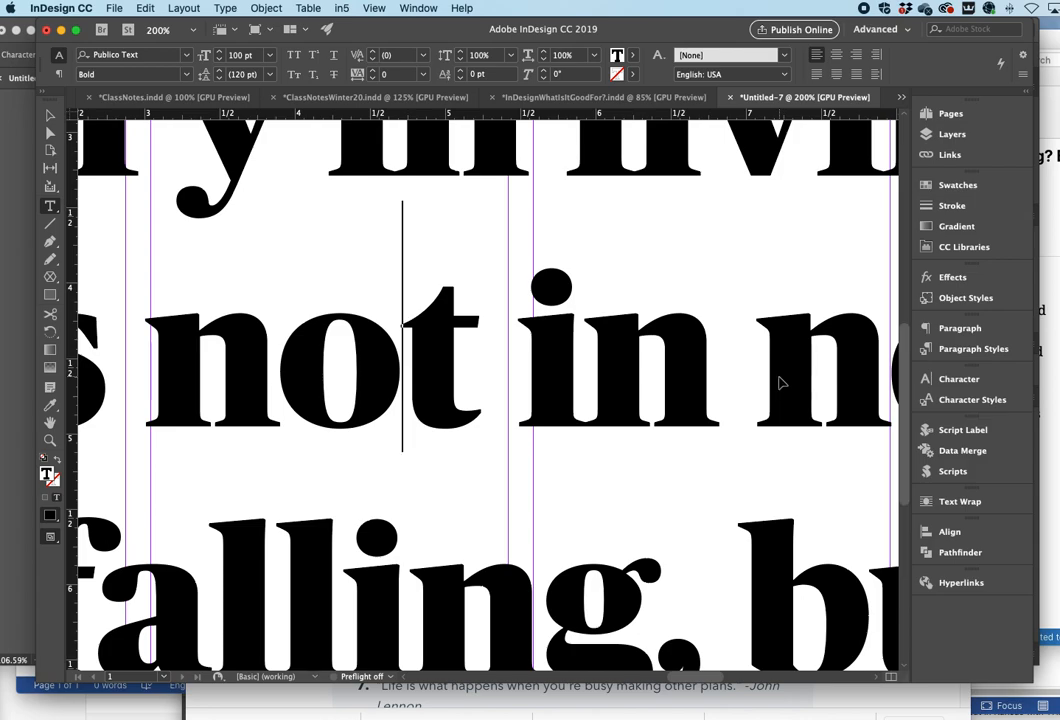
- Fit the page in the window, select all the quote text and set its font size to 72 pt
key("super+0")
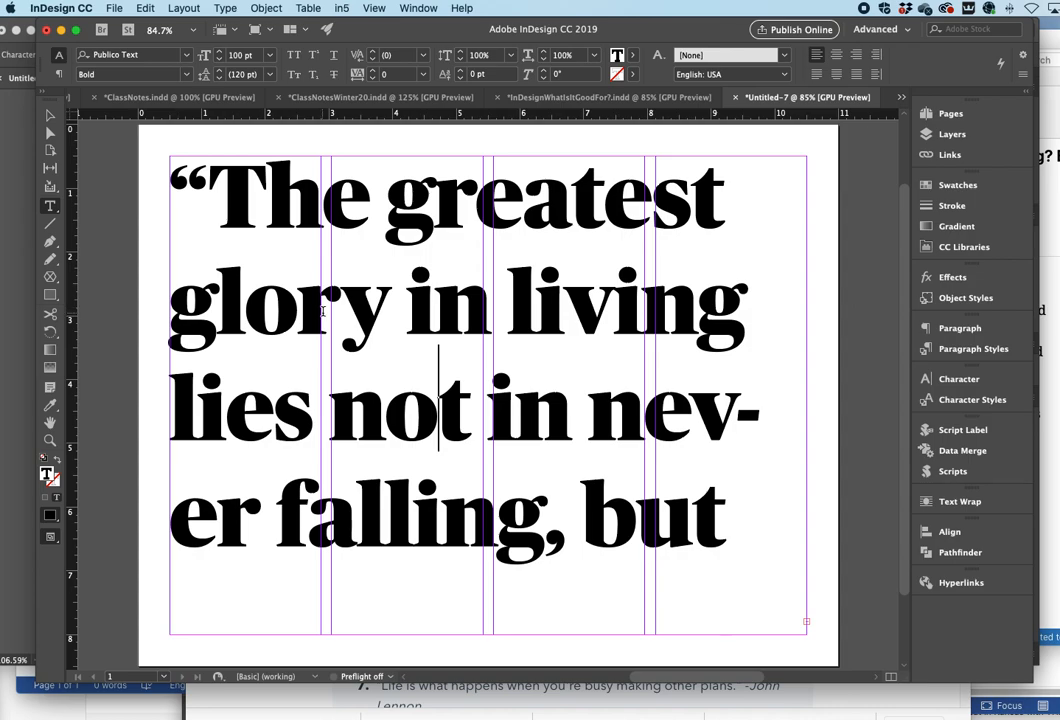
left_click(220, 196)
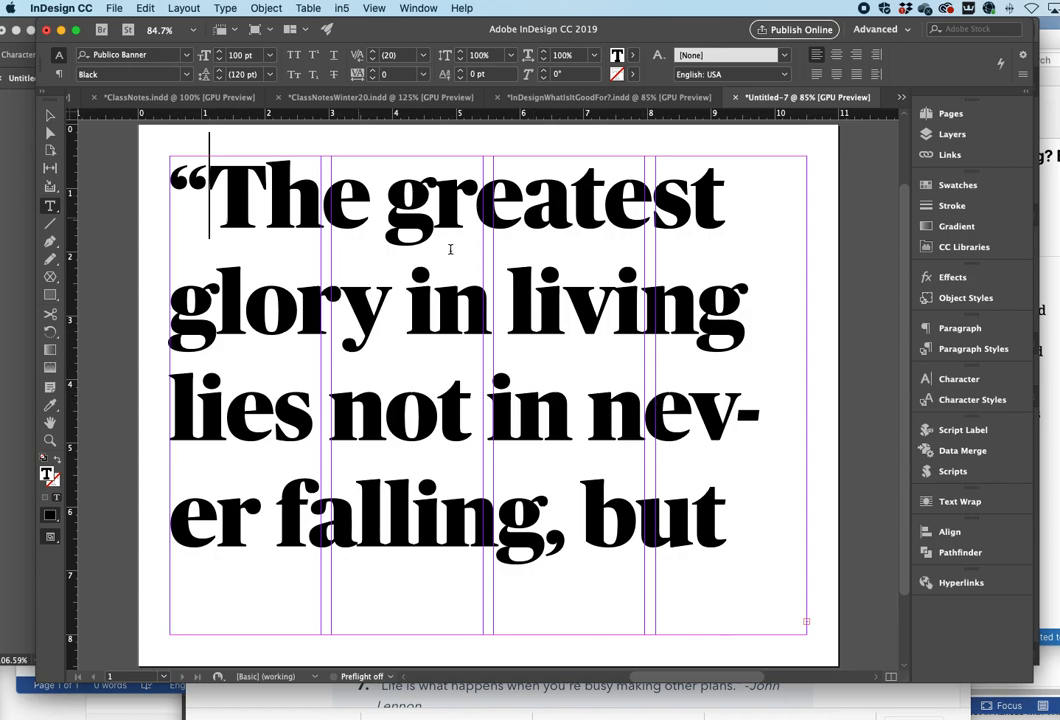
key("super+a")
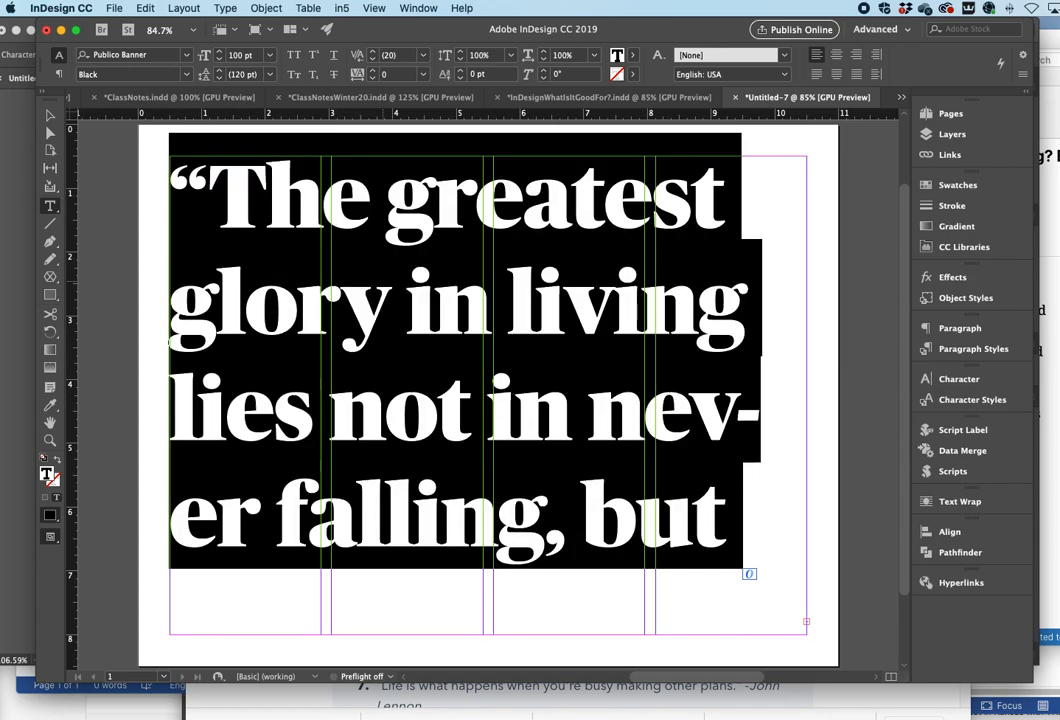
left_click(270, 58)
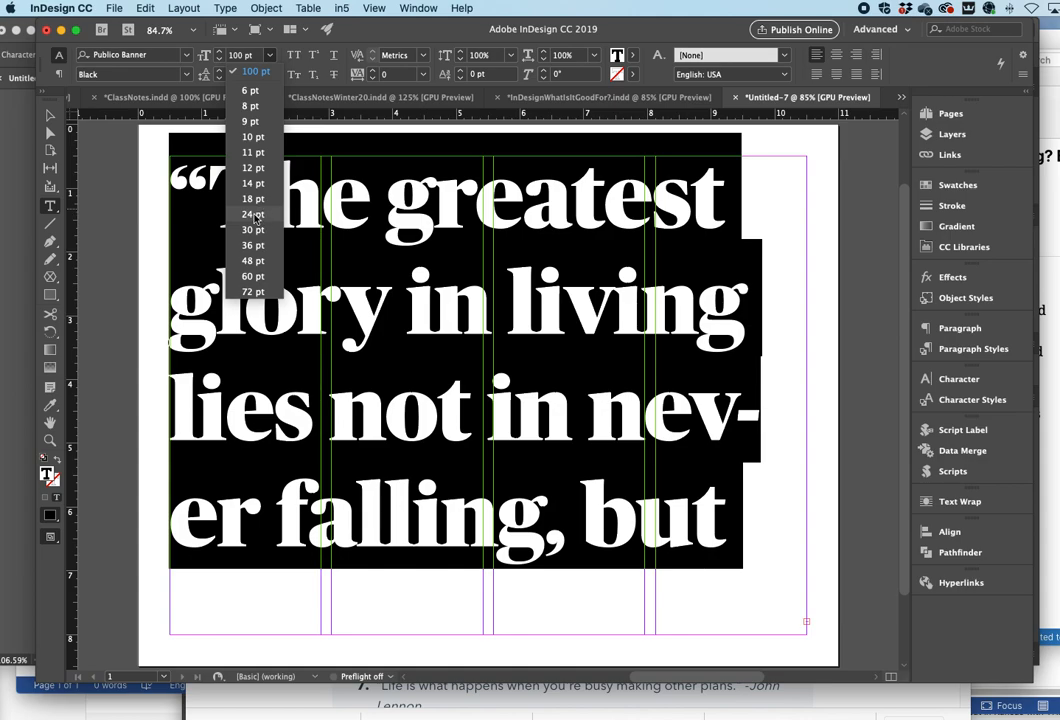
left_click(253, 291)
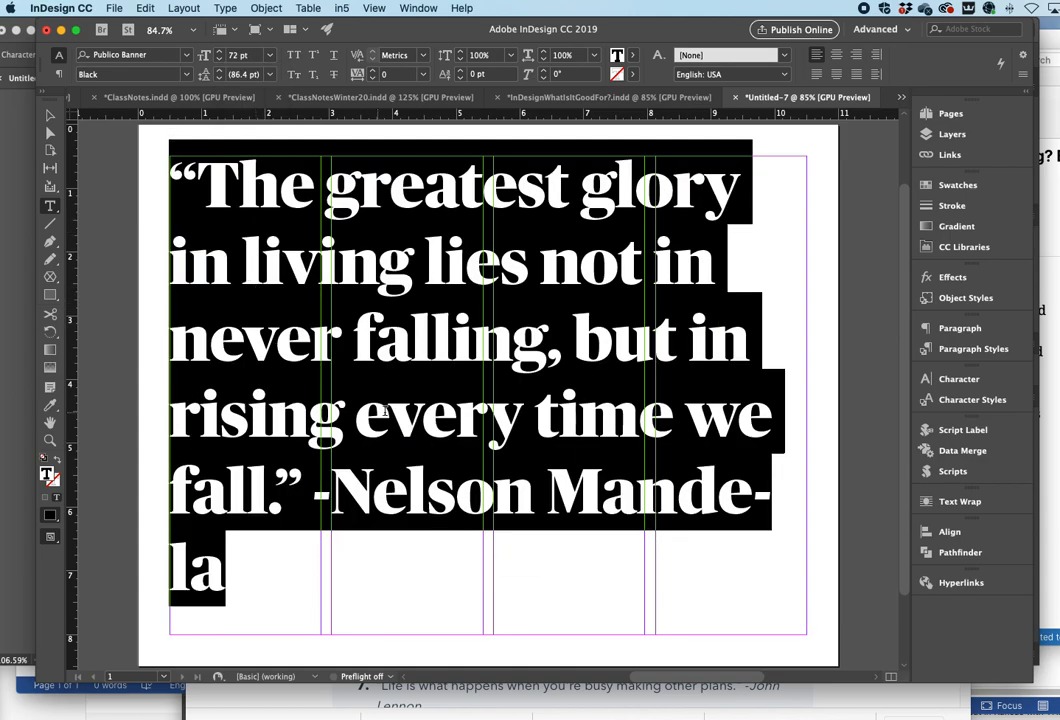
left_click(345, 342)
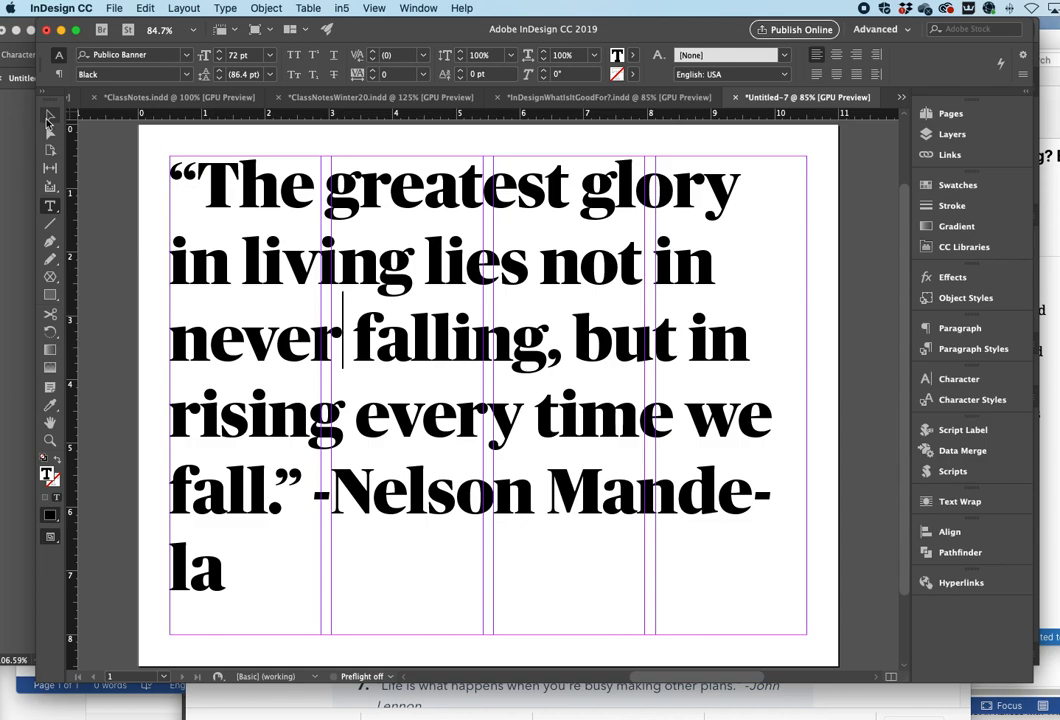
- Toggle the preview mode to view the quote without frame edges and guides, then return to the Type tool
key("Escape")
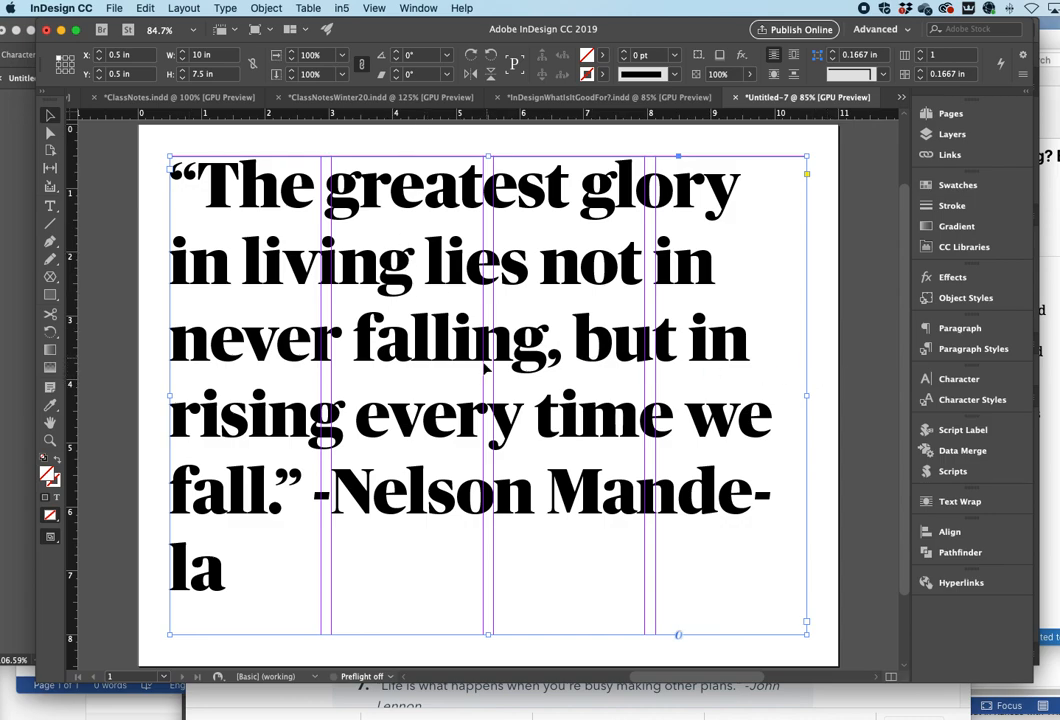
key("w")
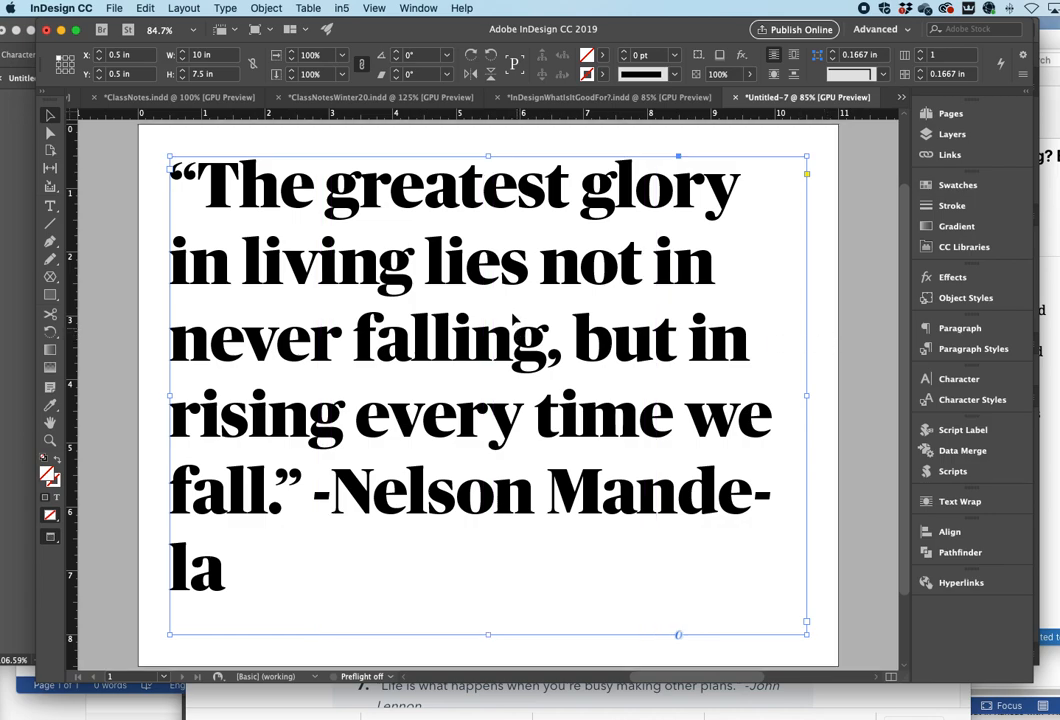
left_click(405, 141)
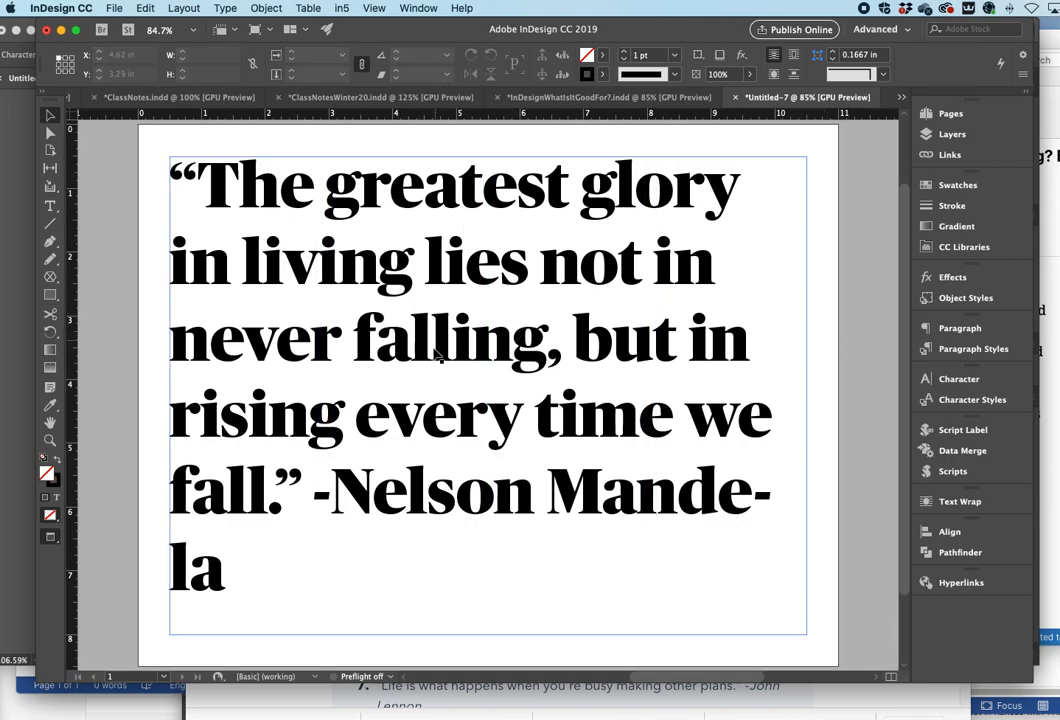
key("w")
key("w")
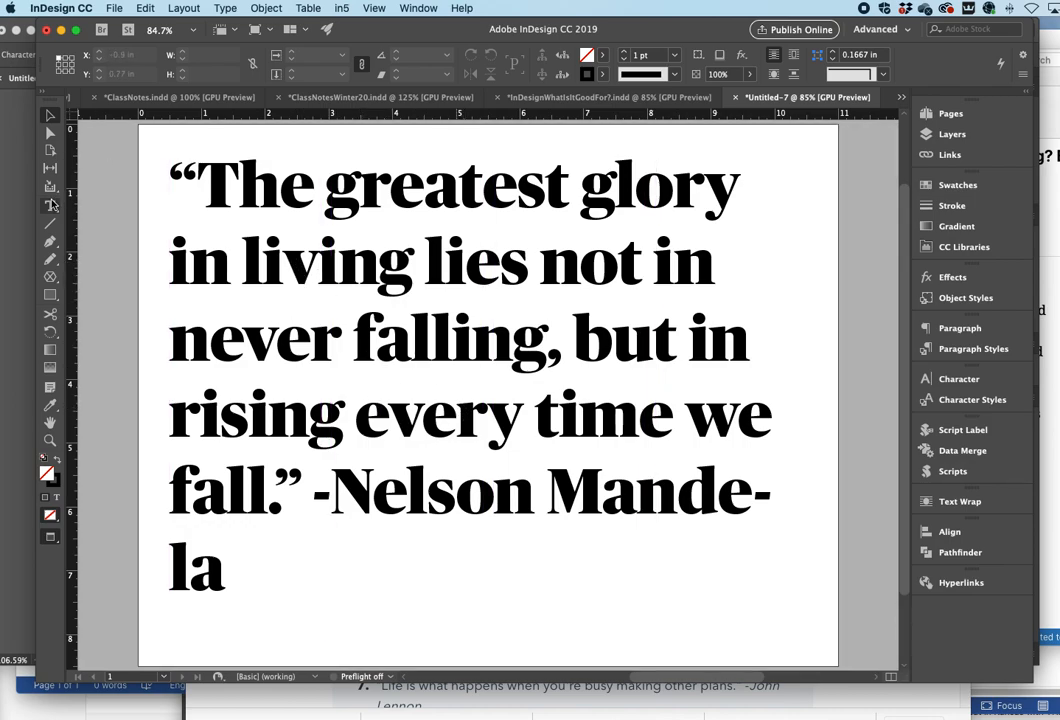
key("t")
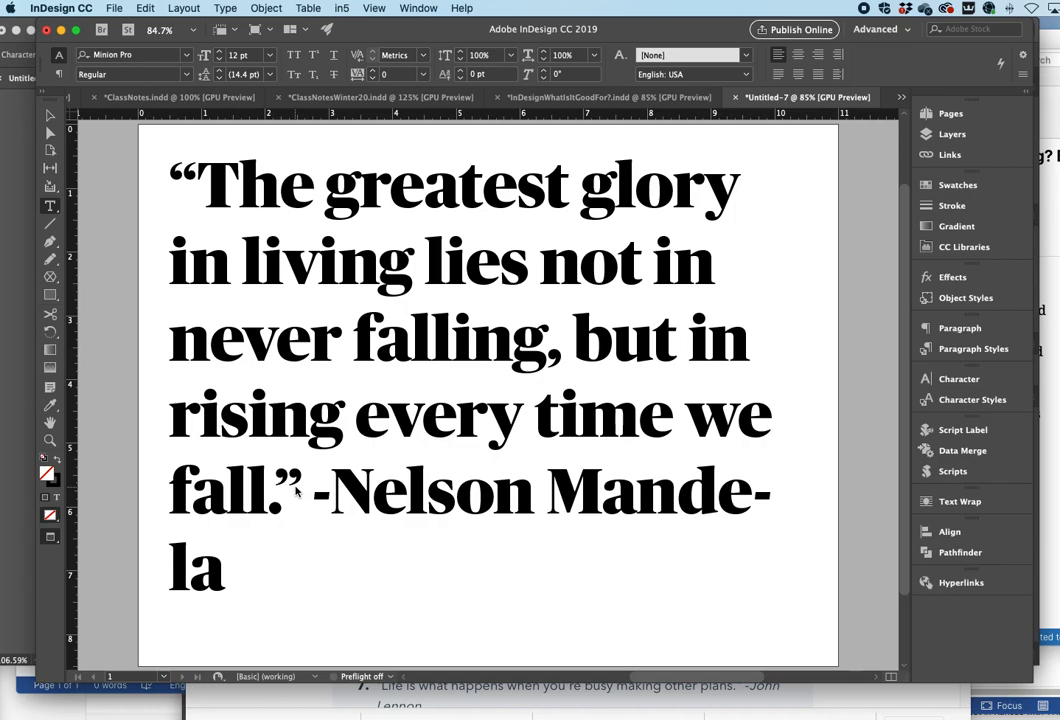
- Replace the space and hyphen before "Nelson Mandela" with an em dash
scroll(297, 491, "right", 1)
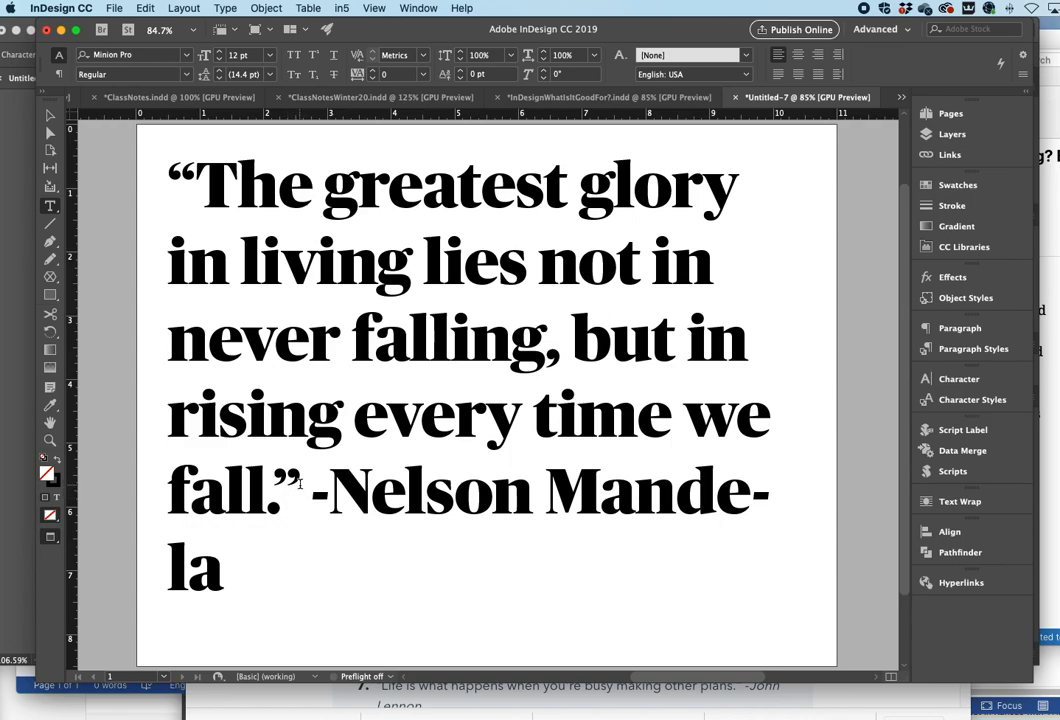
left_click_drag(331, 493, 296, 495)
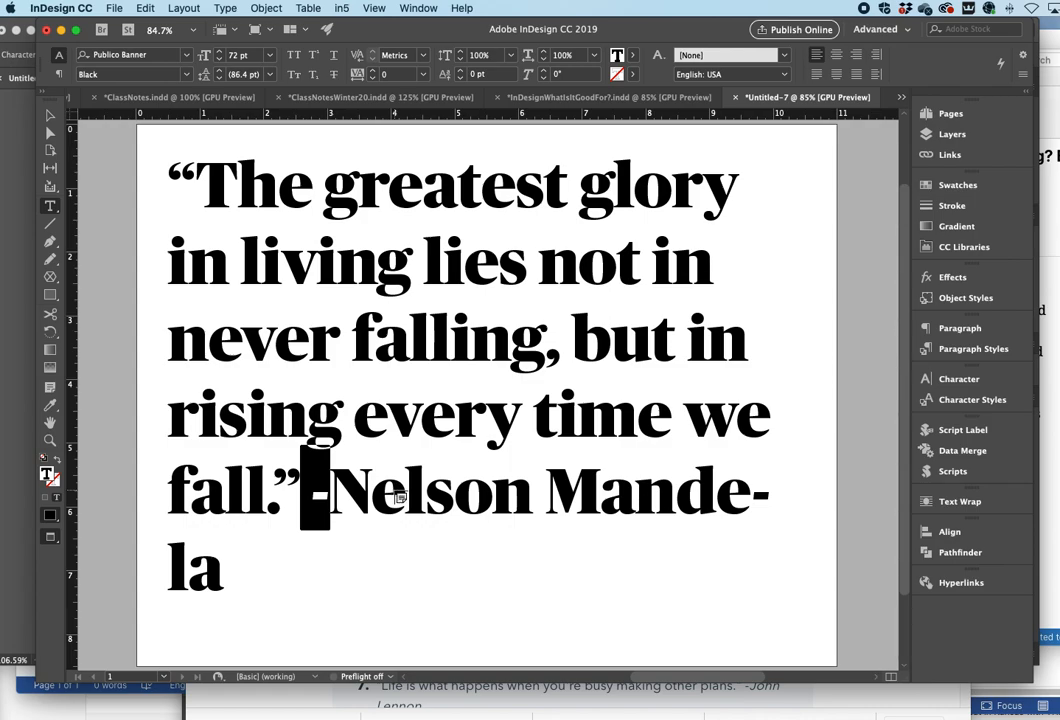
type("—")
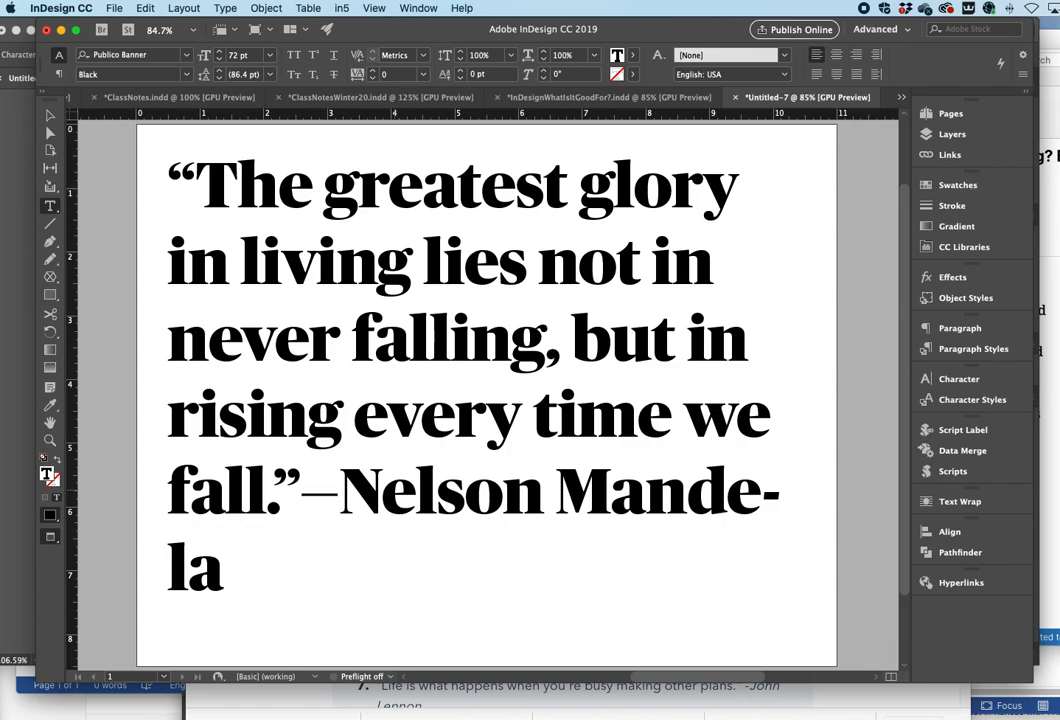
left_click(312, 490)
key("Left")
- Draw a small rectangle about 0.7 × 1.24 in over the s of "lies"
scroll(371, 374, "right", 1)
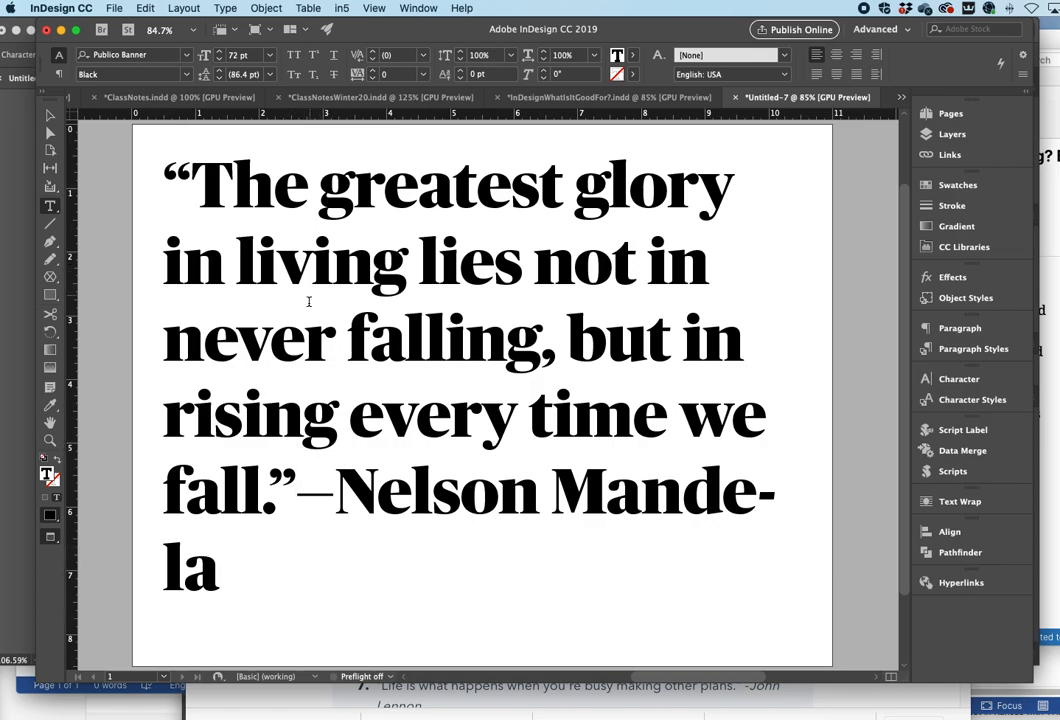
left_click_drag(166, 175, 435, 551)
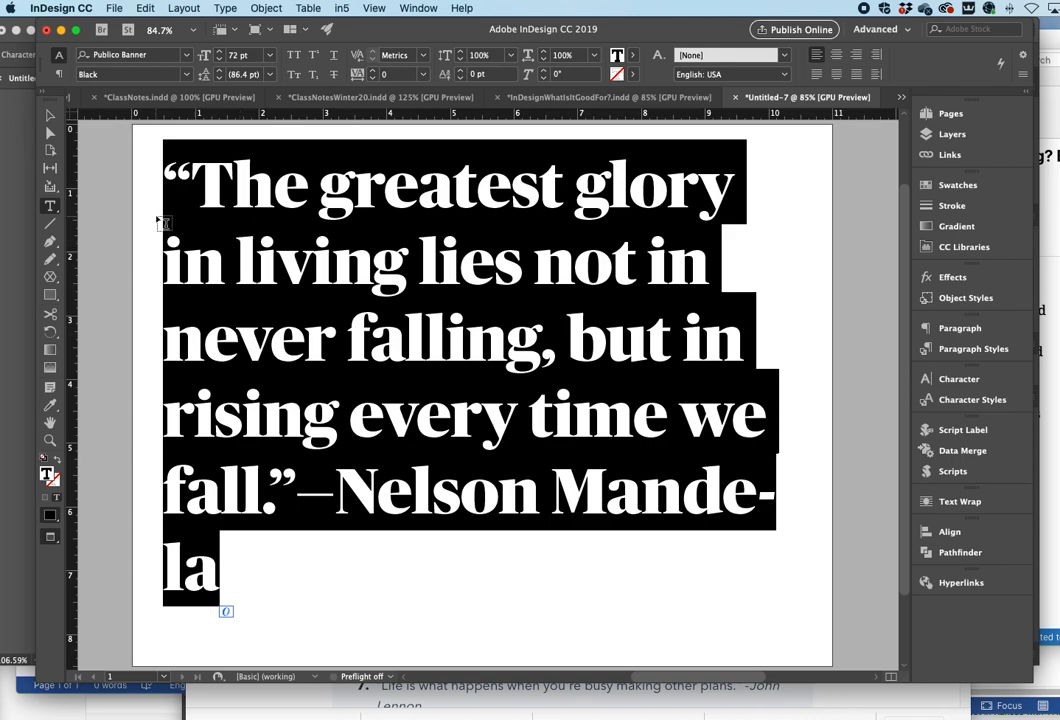
left_click(50, 296)
left_click(55, 296)
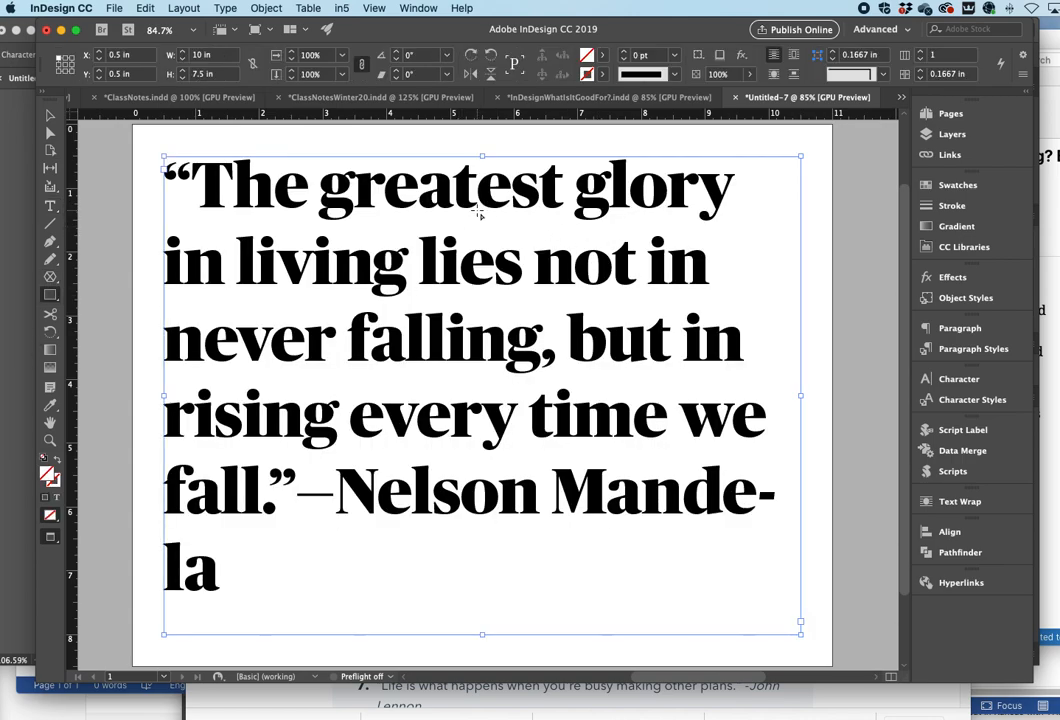
left_click_drag(490, 211, 491, 212)
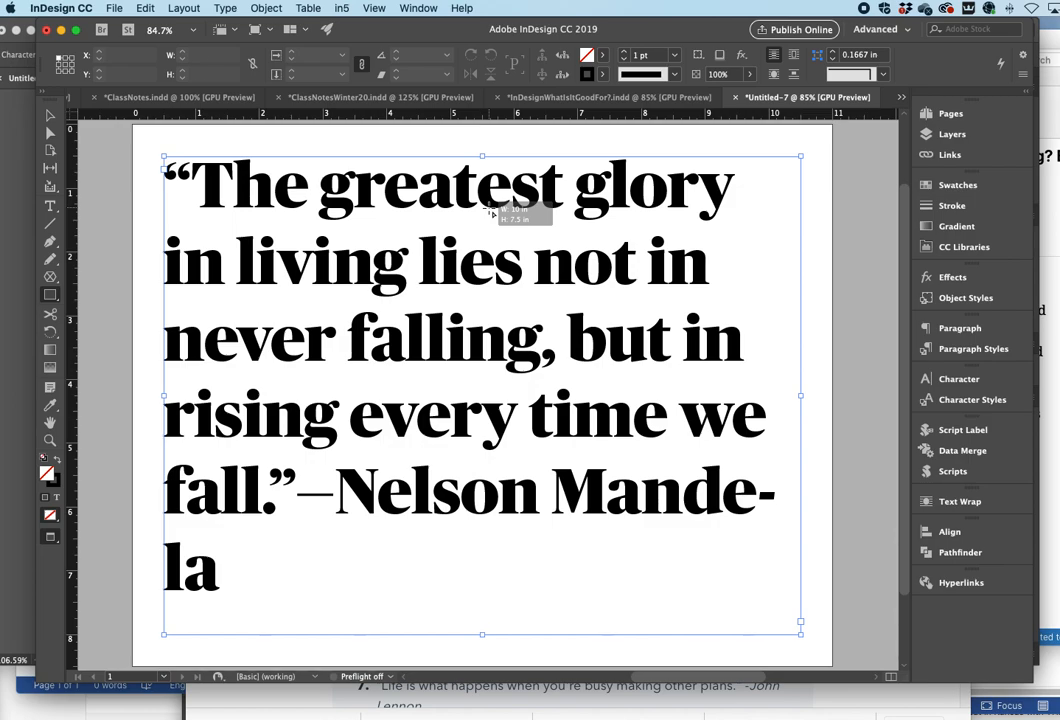
left_click_drag(491, 212, 508, 235)
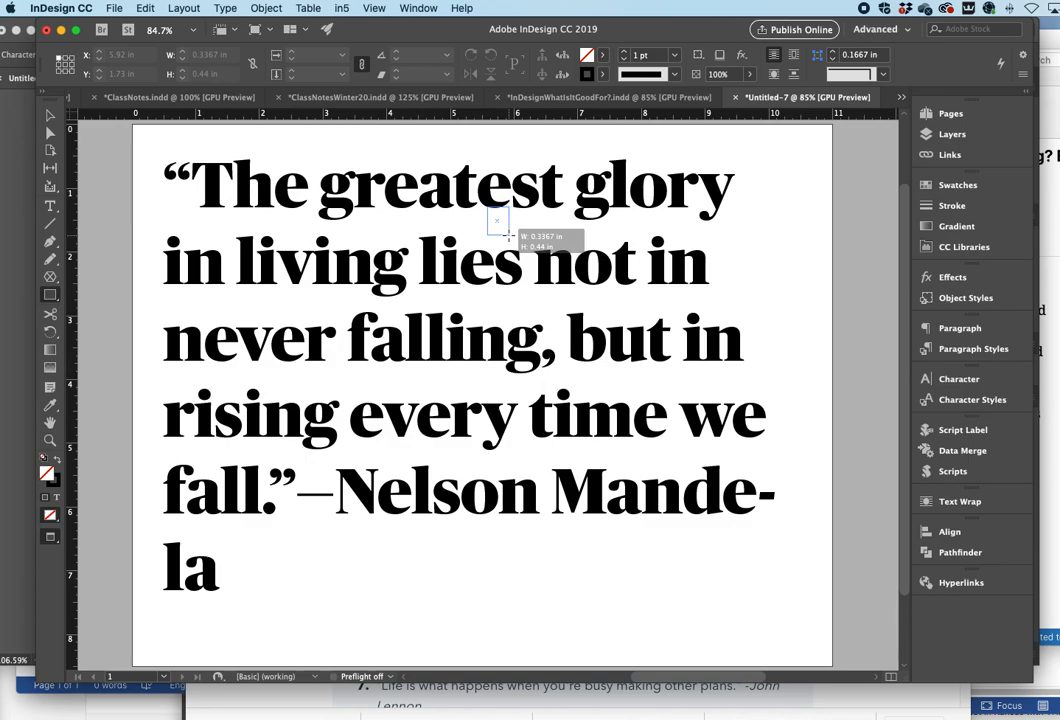
left_click_drag(508, 235, 518, 243)
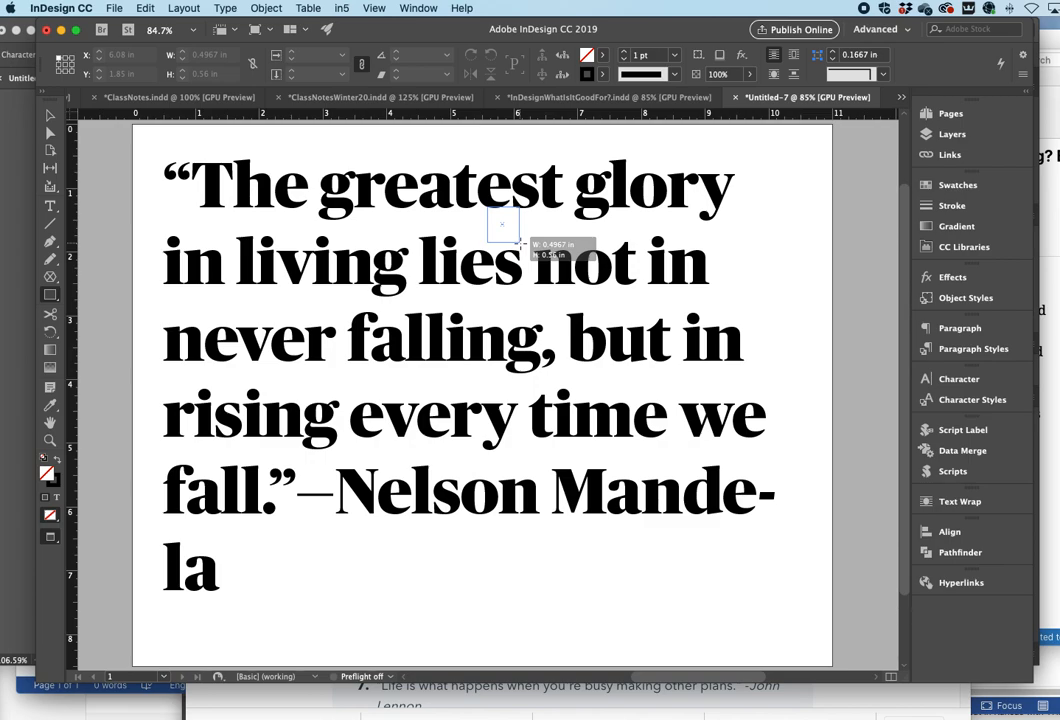
left_click_drag(518, 243, 532, 286)
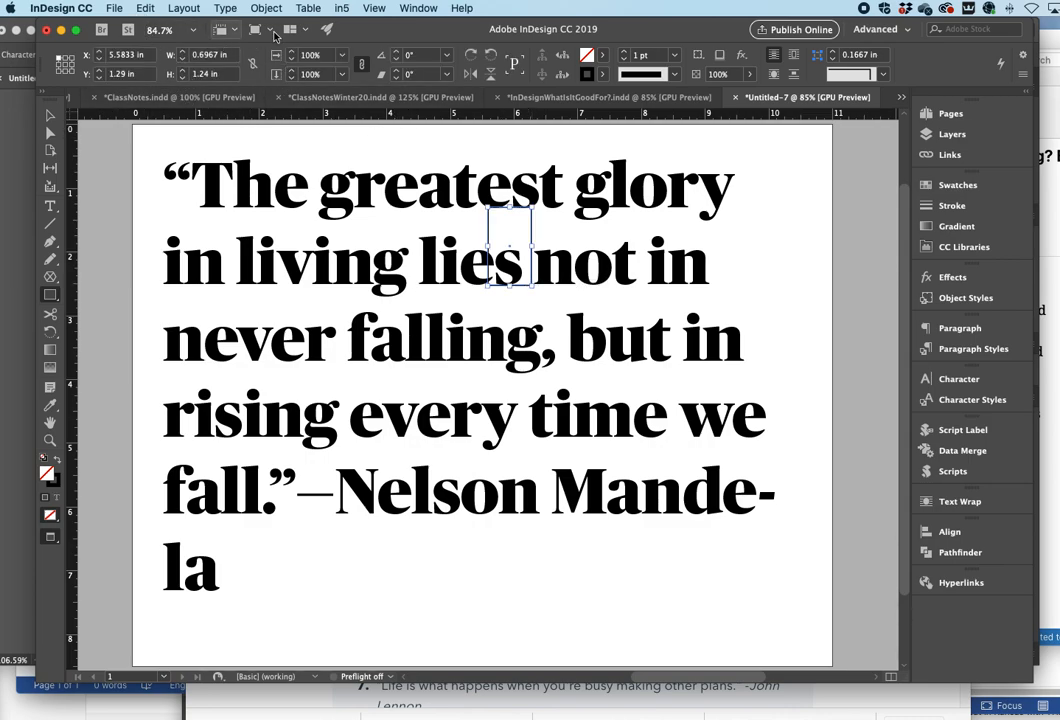
left_click_drag(130, 41, 176, 62)
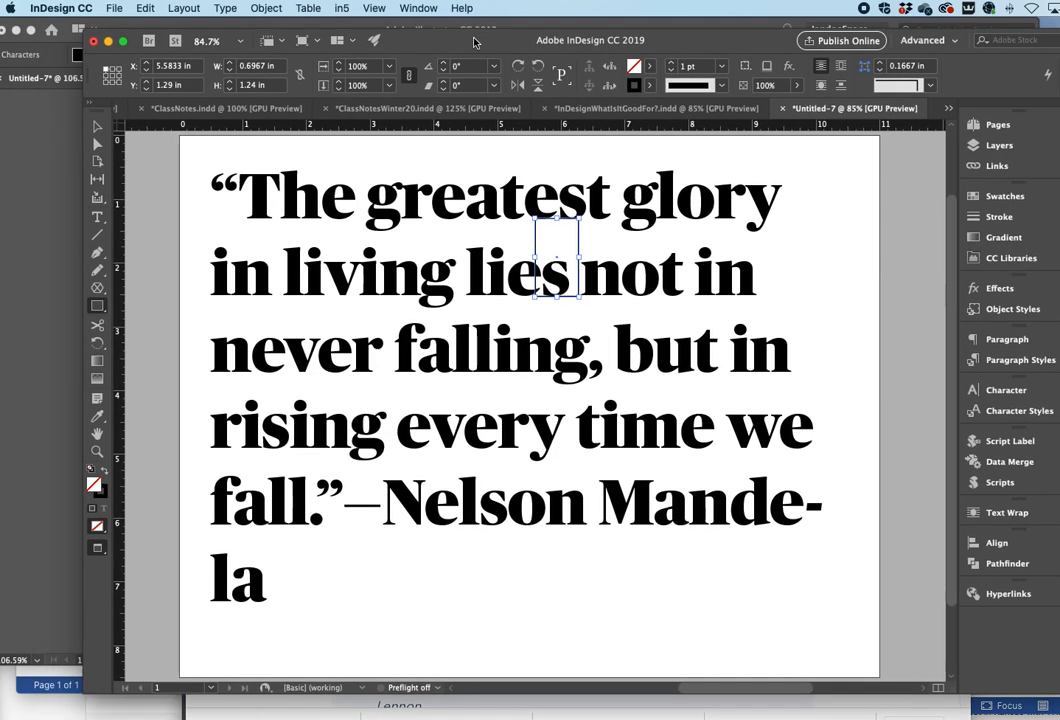
left_click(114, 8)
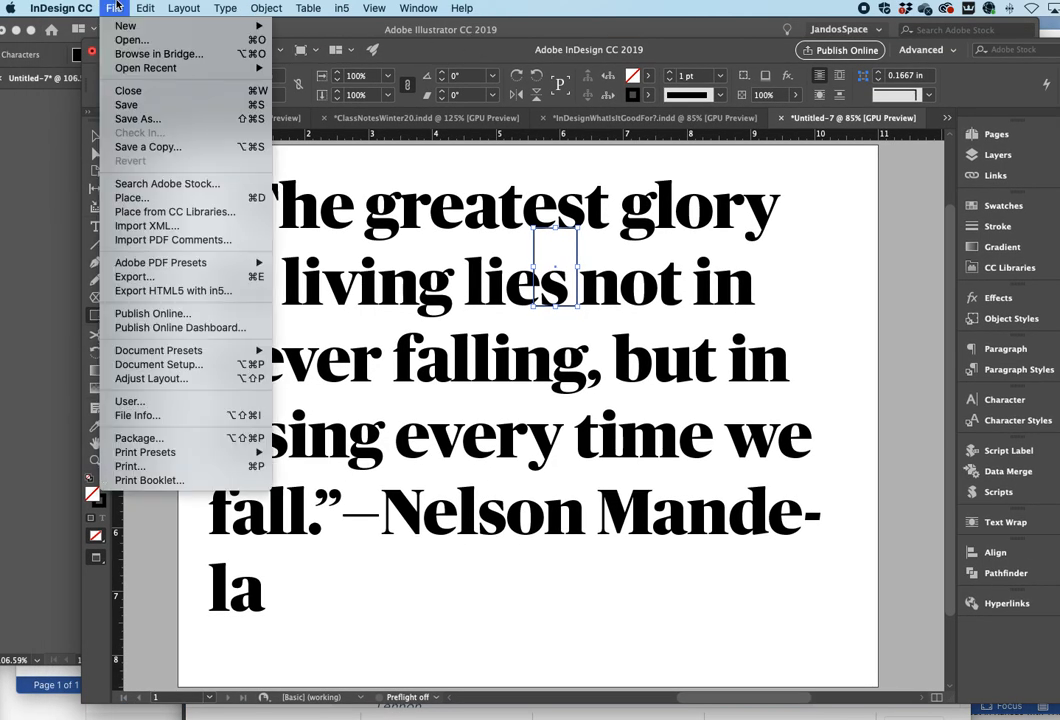
- Set the horizontal and vertical ruler units to Points in the Units & Increments preferences
mouse_move(85, 6)
mouse_move(72, 54)
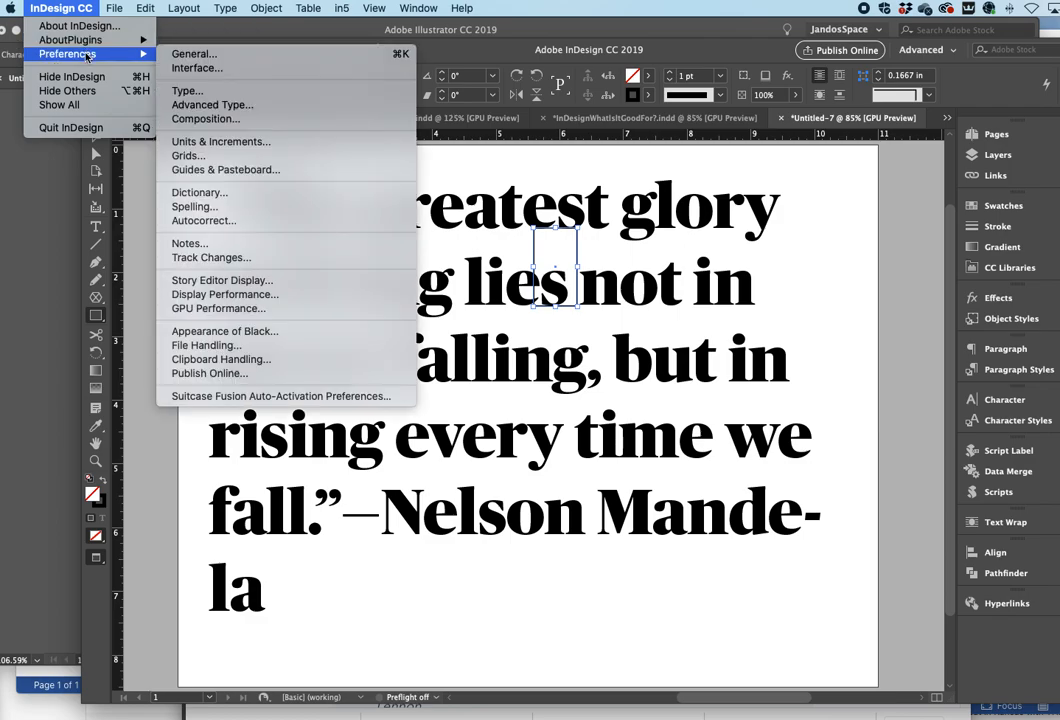
left_click(236, 143)
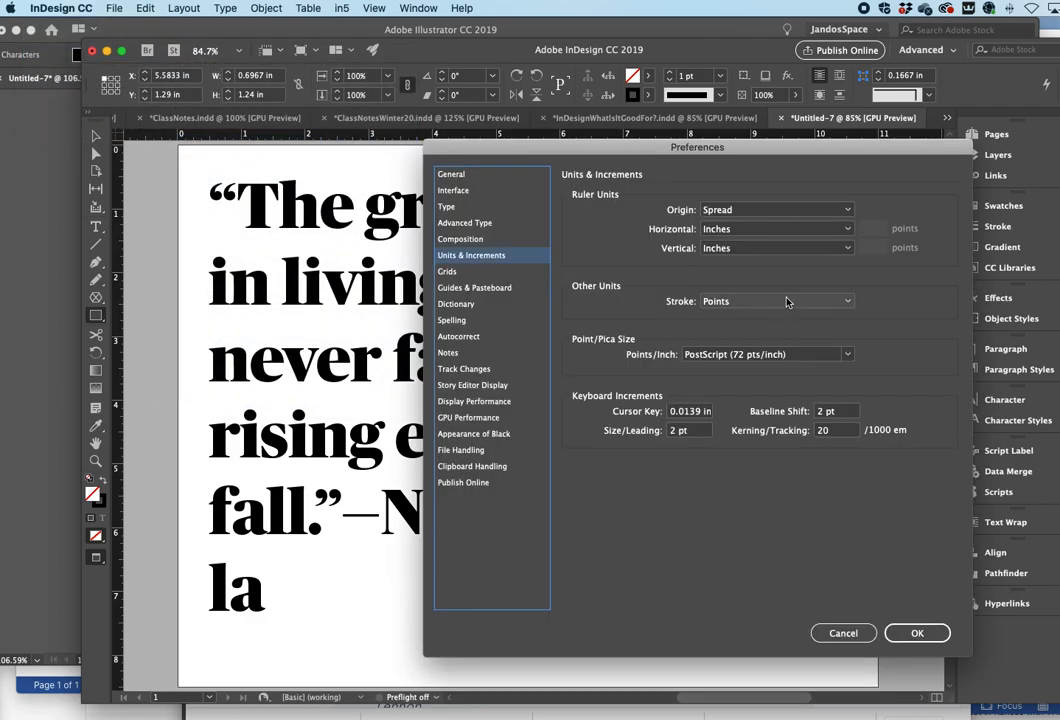
left_click(730, 229)
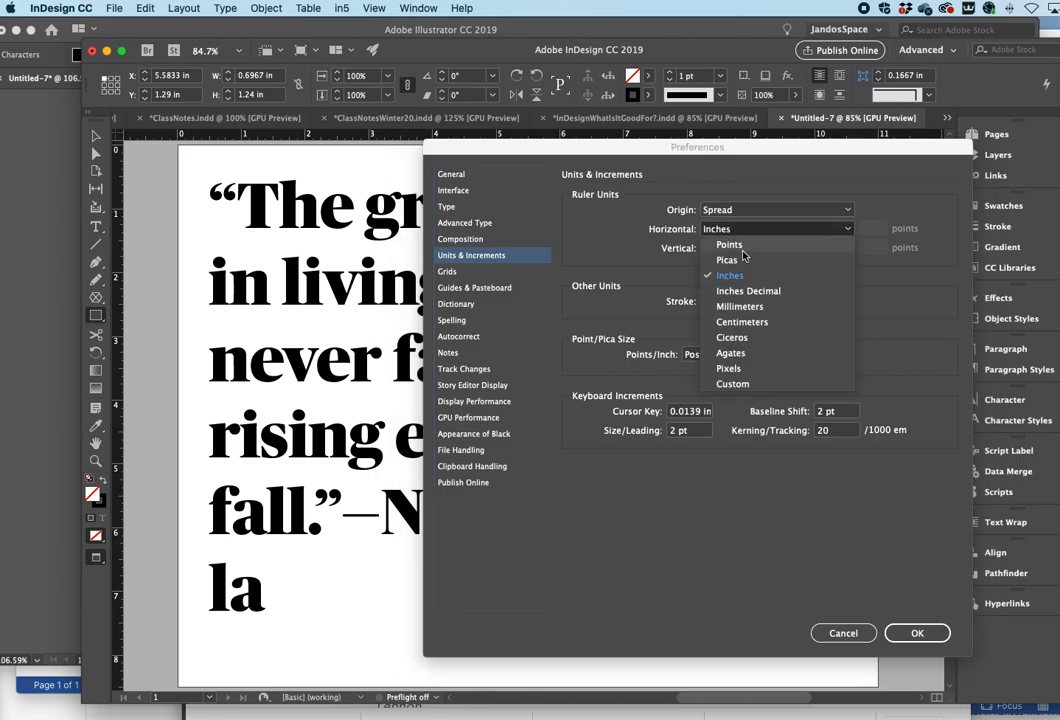
left_click(730, 245)
left_click(760, 248)
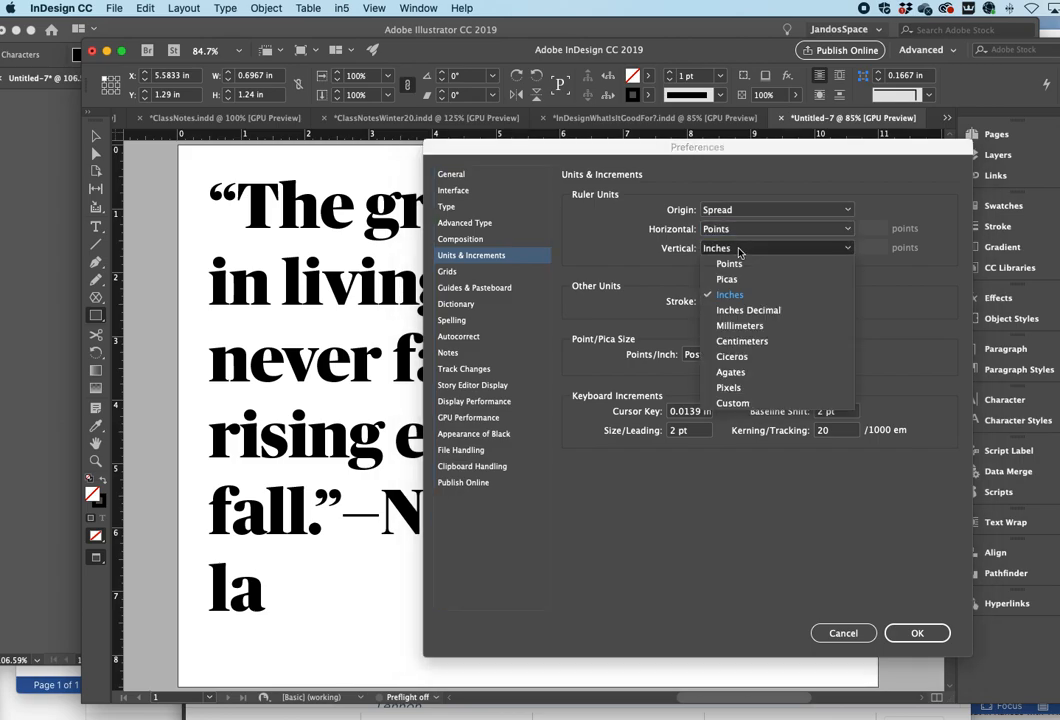
left_click(730, 264)
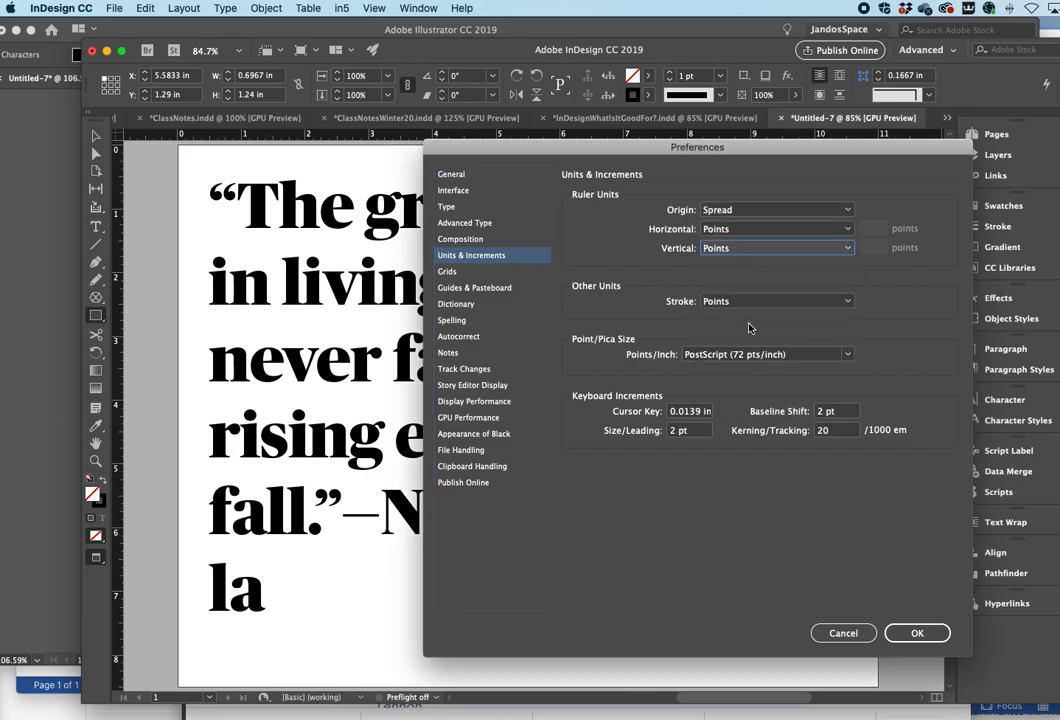
left_click(913, 632)
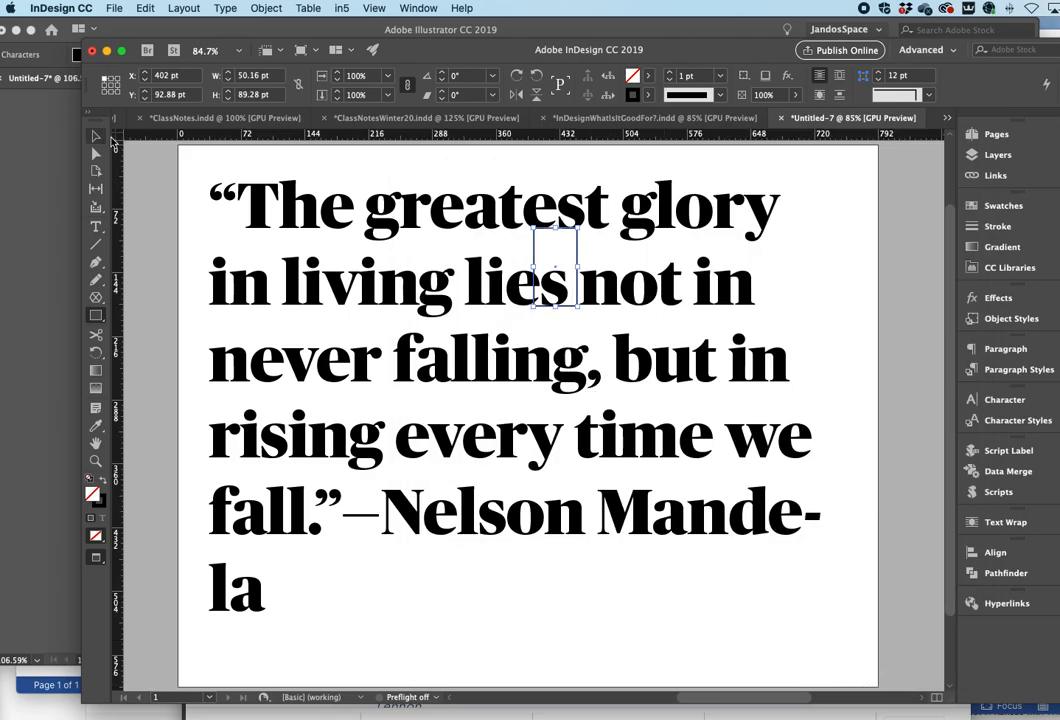
- Select the small rectangle over "lies" to check its size in points
left_click(97, 228)
left_click_drag(322, 205, 424, 290)
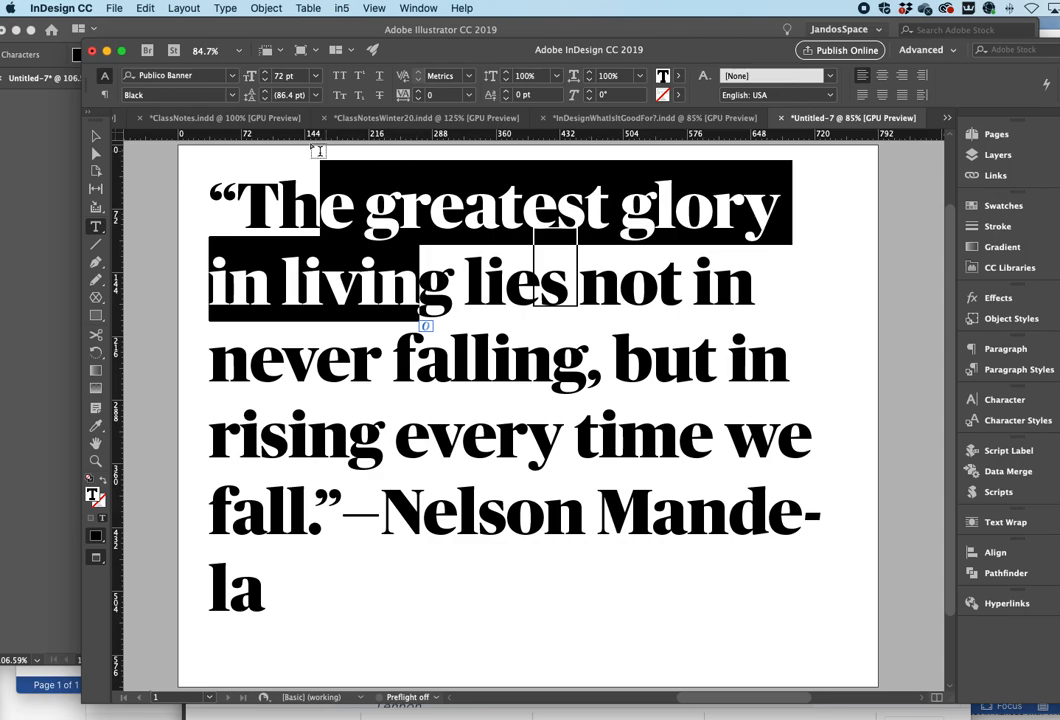
left_click(95, 138)
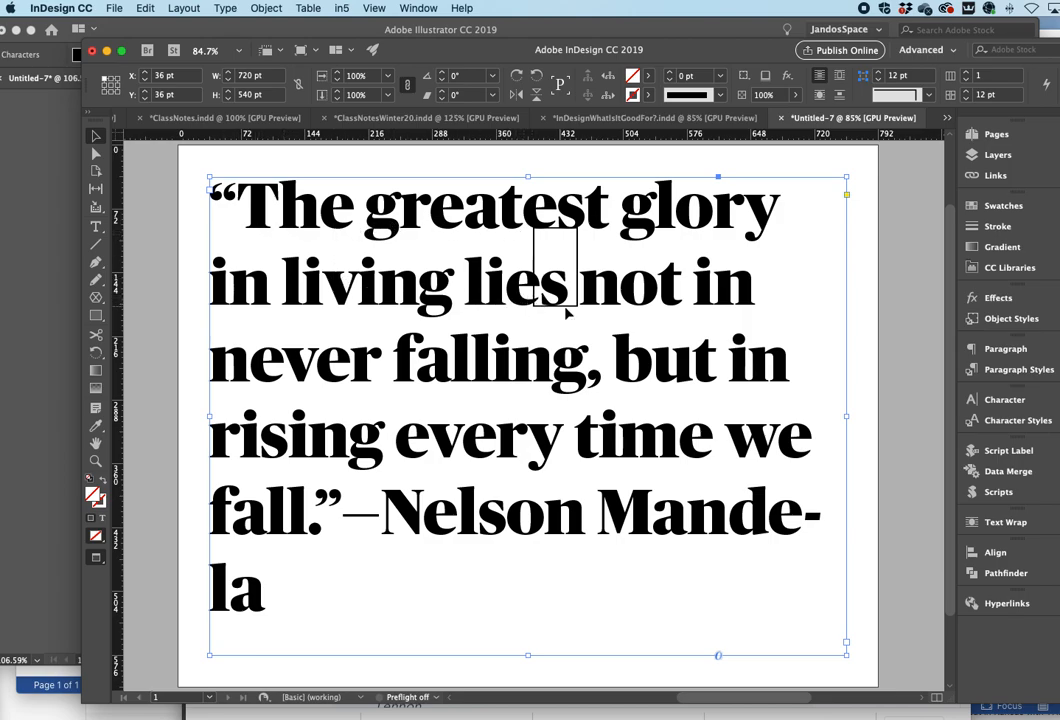
left_click(577, 240)
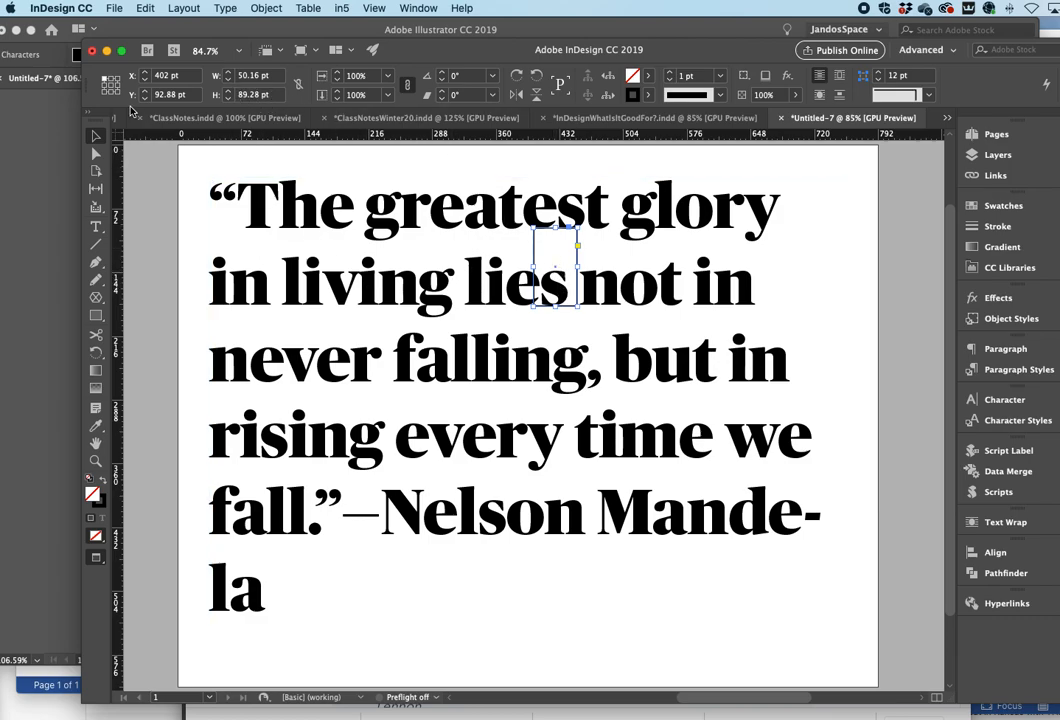
- Select all the quote text and step its font size up and down, settling on 70 pt
key("t")
left_click(204, 203)
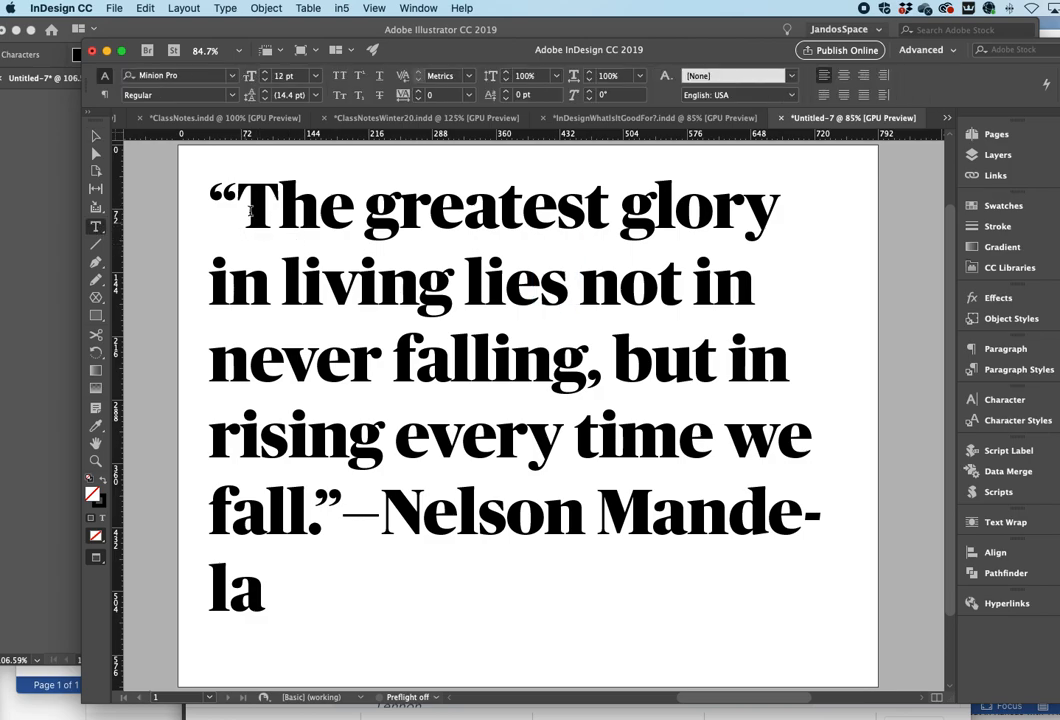
key("super+a")
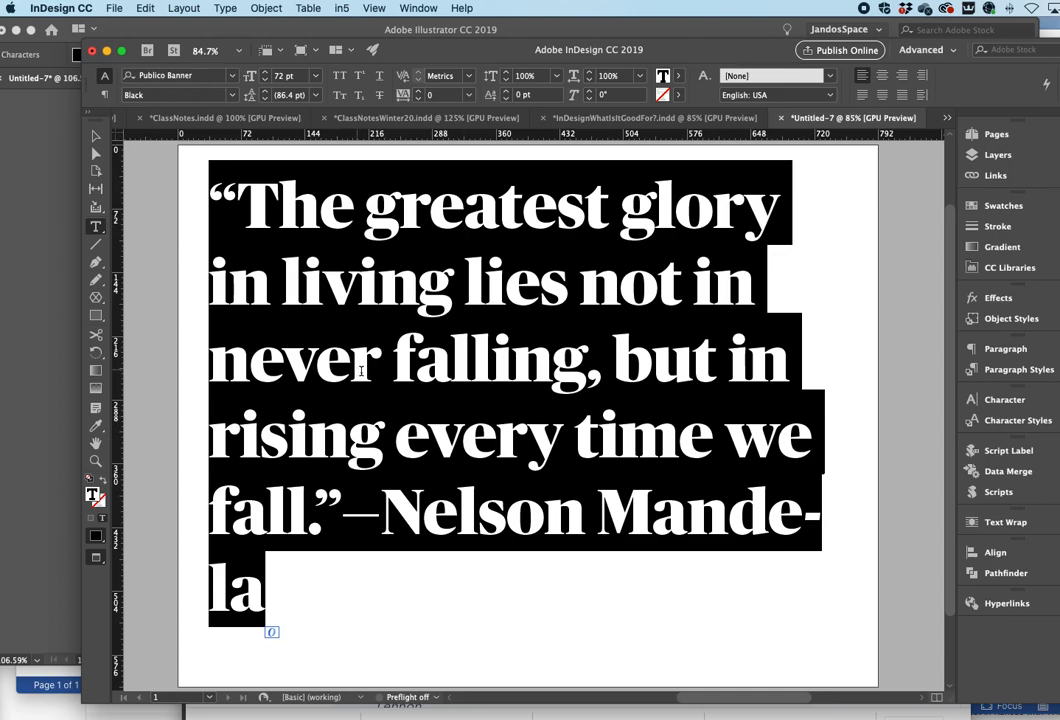
key("super")
key("super+shift+period")
key("super+shift+period")
key("super+shift+period")
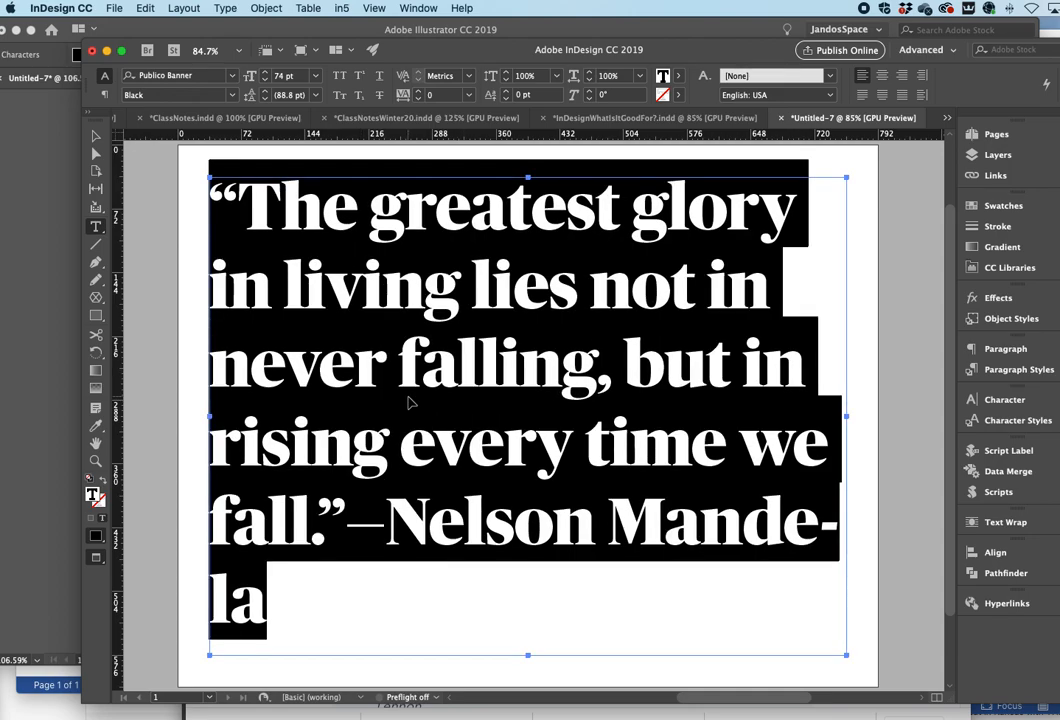
key("super+shift+period")
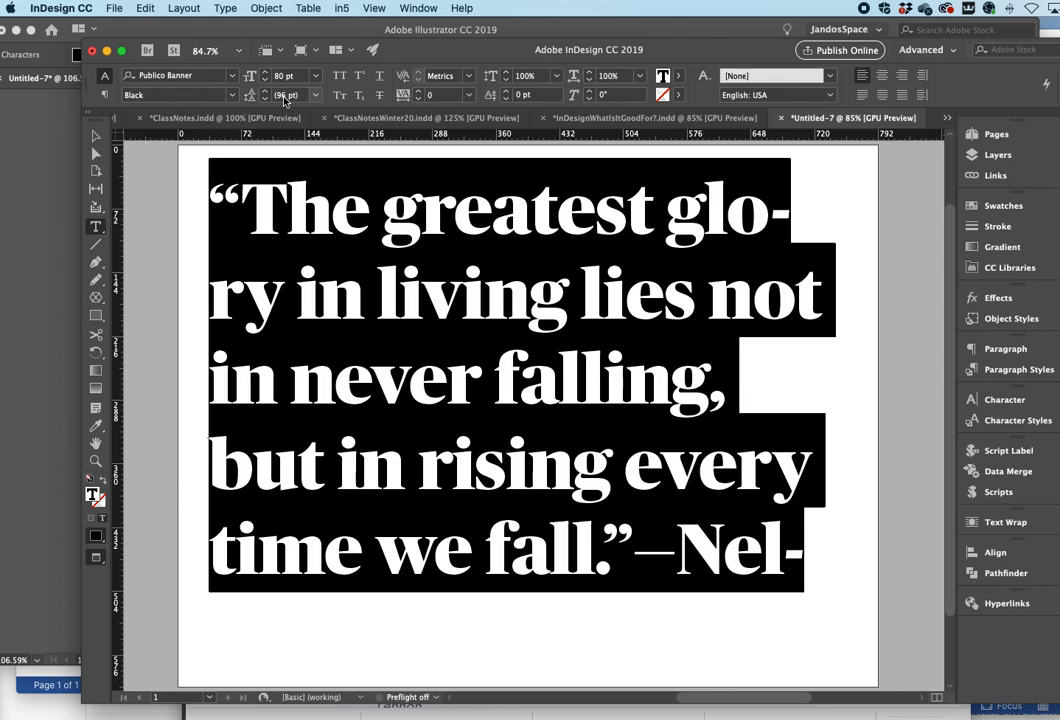
key("super+shift+comma")
key("super+shift+comma")
key("super+shift+comma")
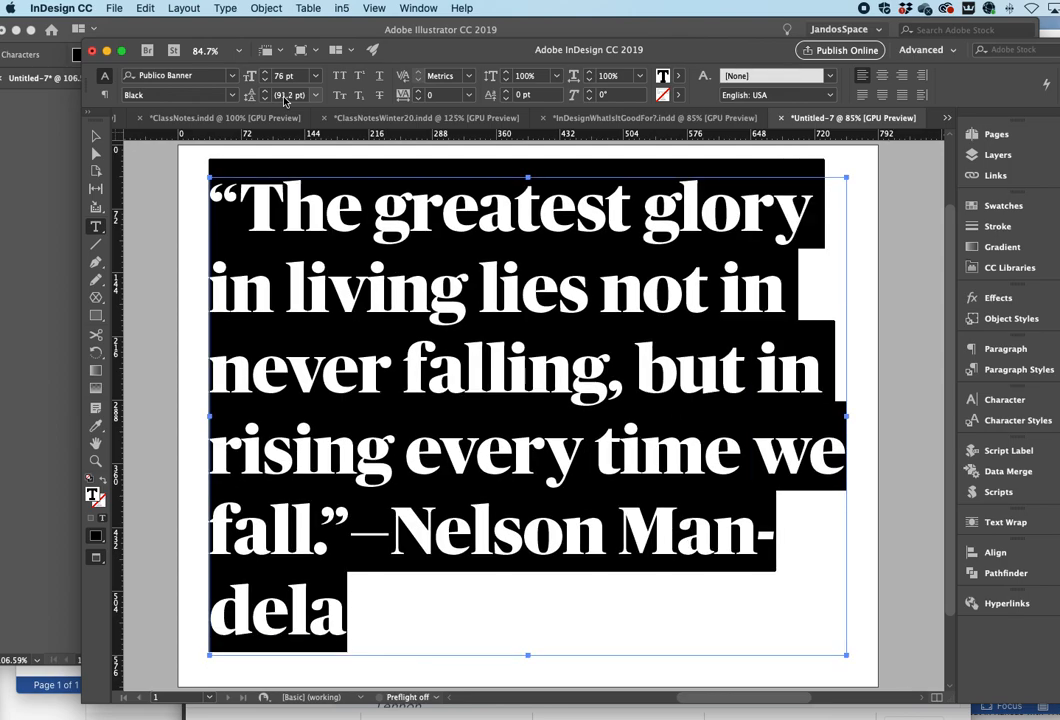
key("super+shift+comma")
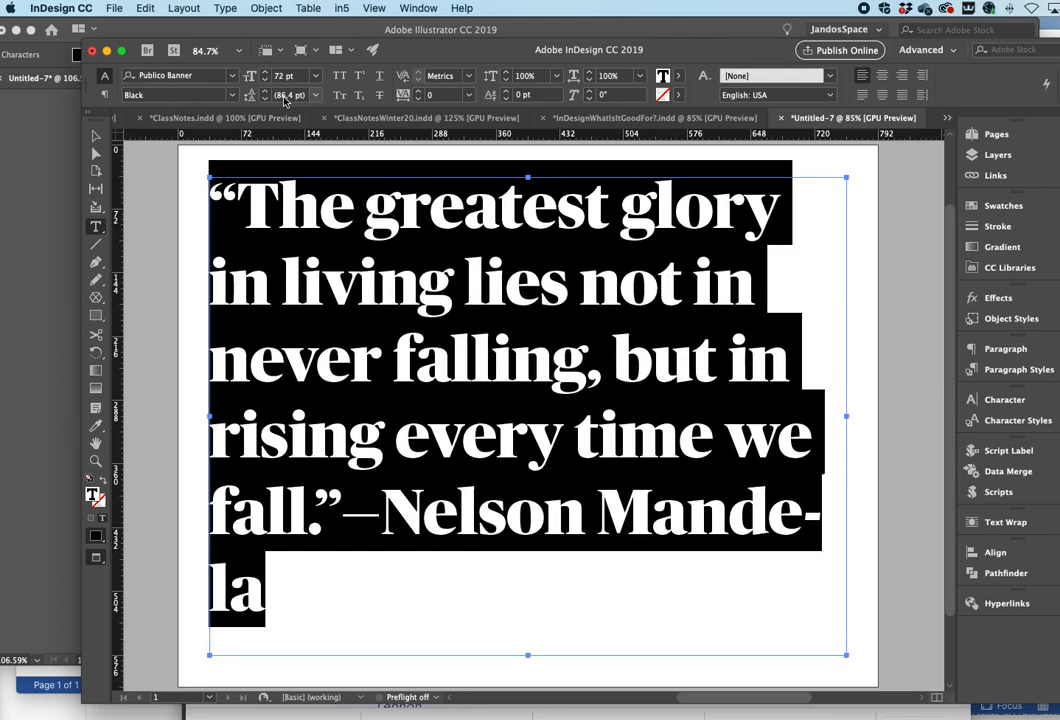
key("super+shift+comma")
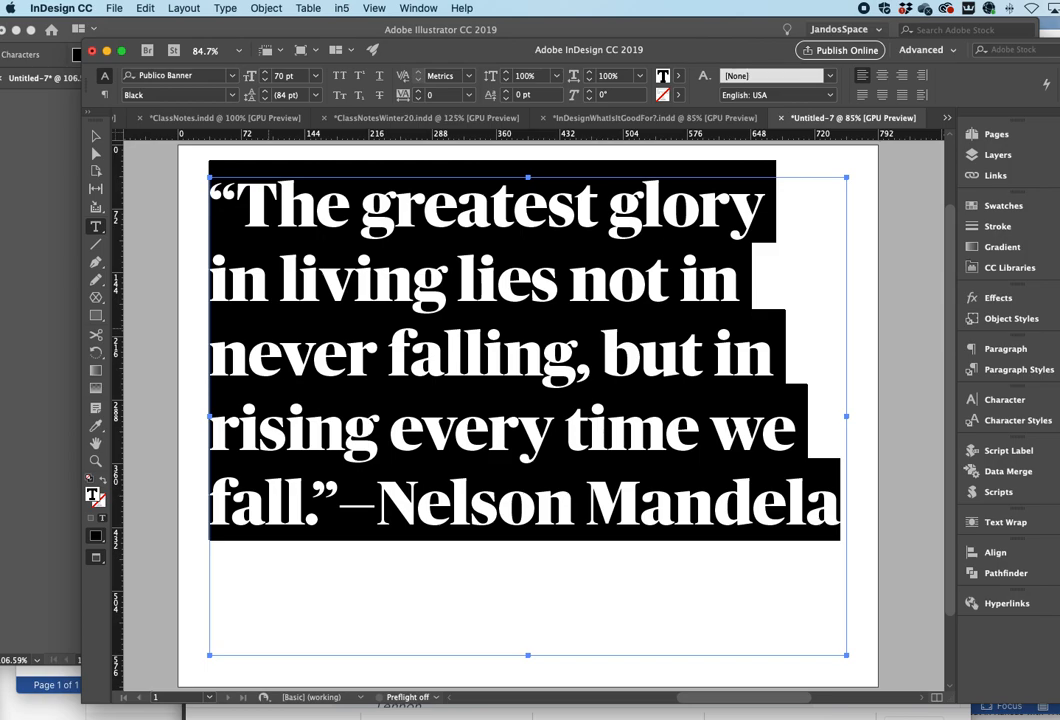
- Step the quote's font size up and down again to compare, returning to 70 pt
key("super+shift+period")
key("super+shift+period")
key("super+shift+period")
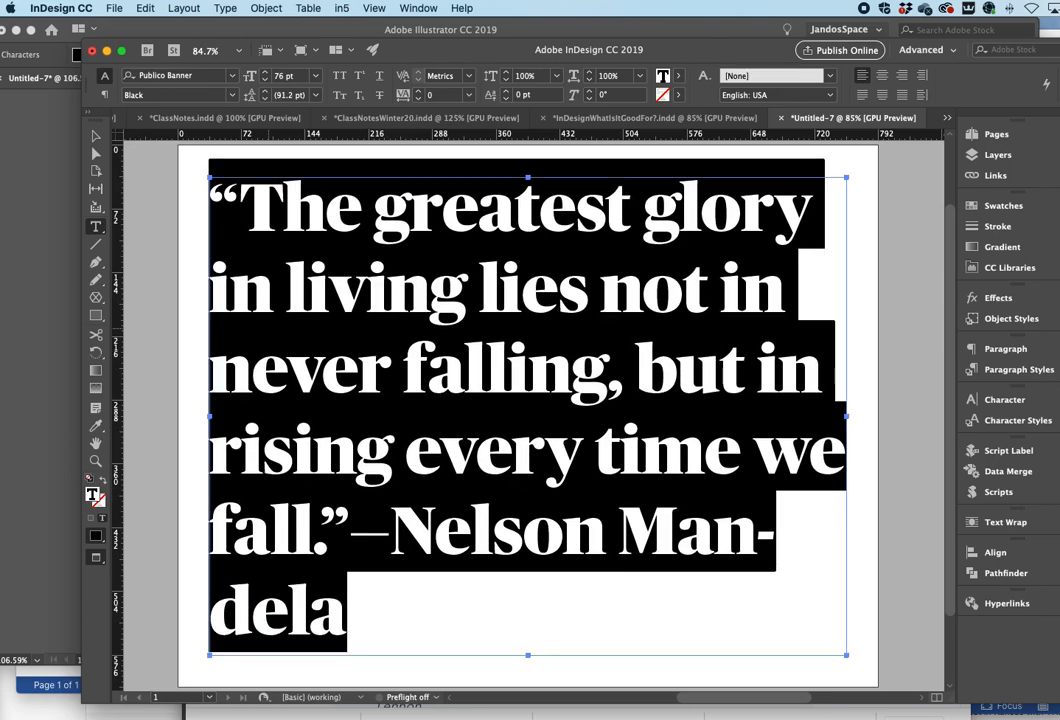
key("super+shift+comma")
key("super+shift+comma")
key("super+shift+comma")
key("super+shift+comma")
key("super+shift+comma")
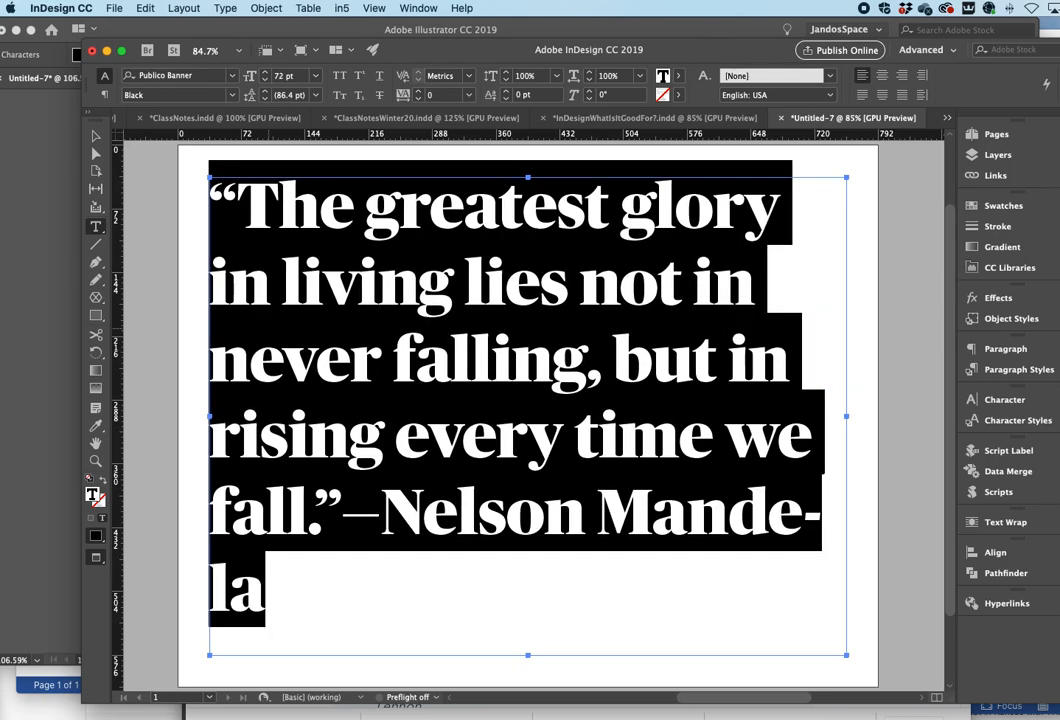
key("super+shift+period")
key("super+shift+period")
key("super+shift+period")
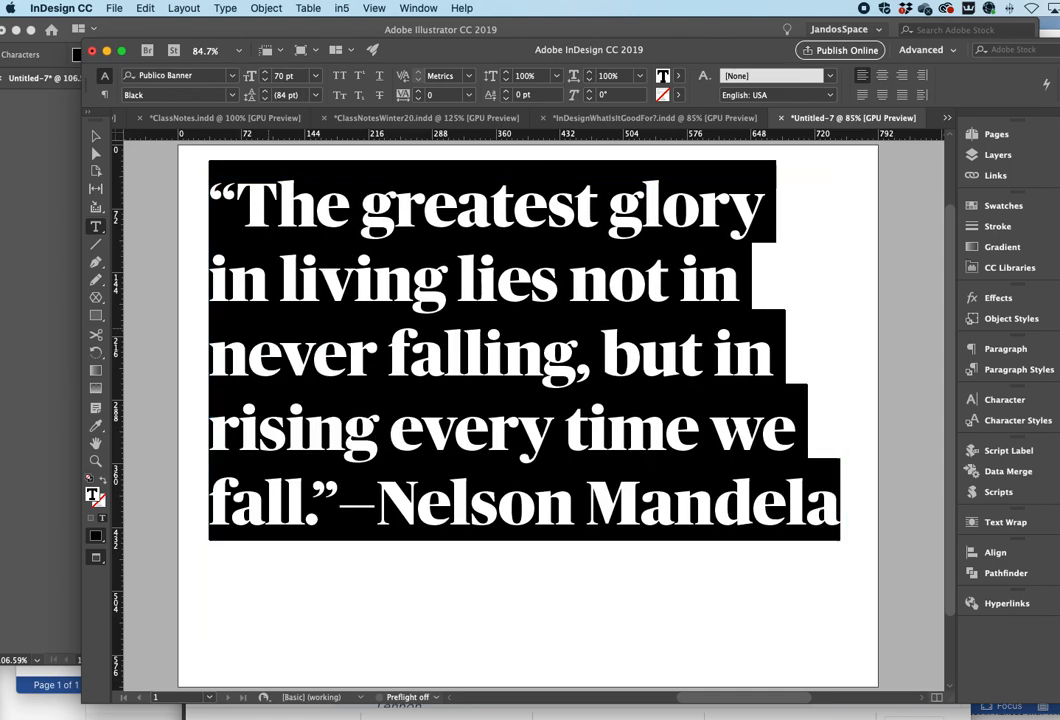
key("super+shift+period")
key("super+shift+period")
key("super+shift+comma")
key("super+shift+comma")
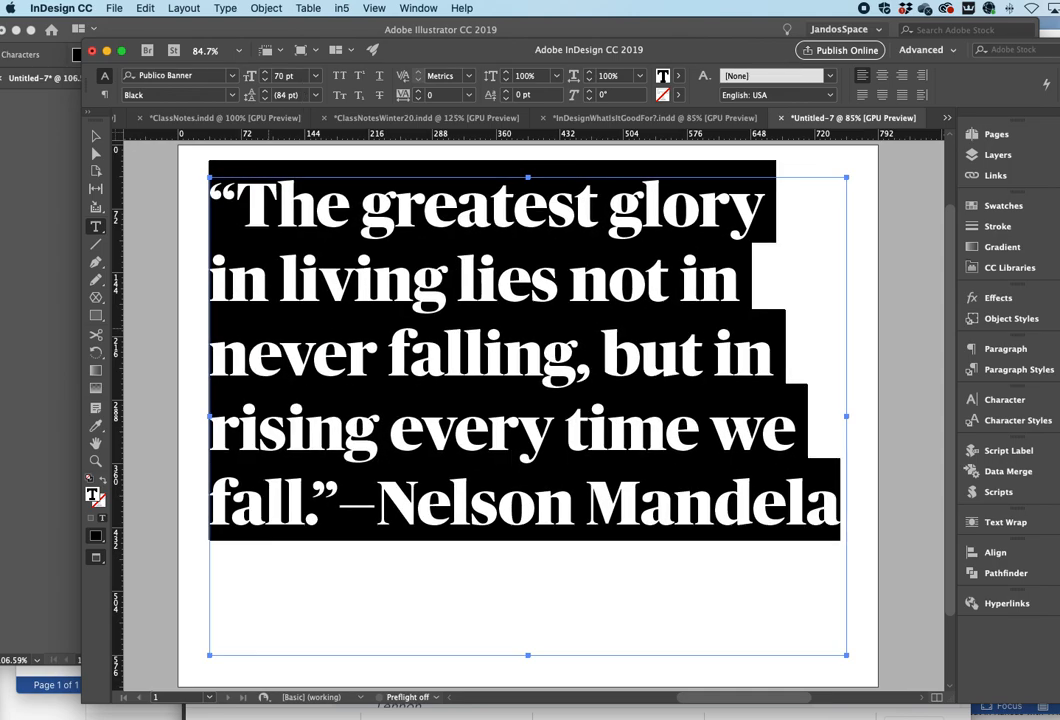
key("super+shift+comma")
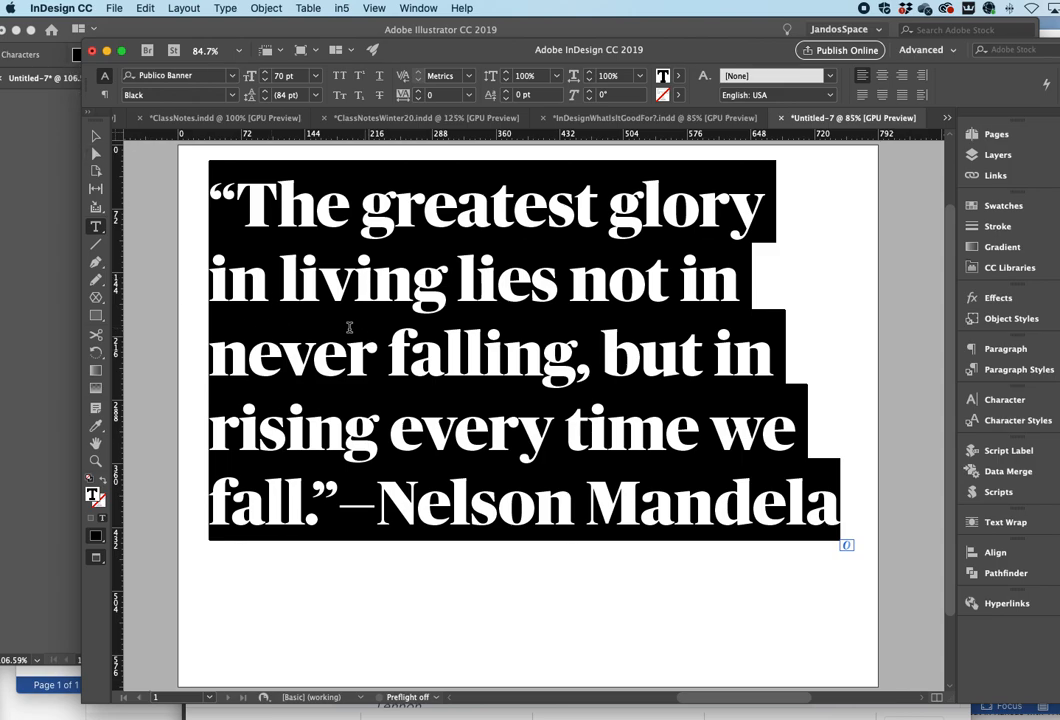
- Select the whole quote and set its leading to 70 pt
left_click(190, 171)
left_click_drag(208, 190, 840, 505)
left_click(302, 95)
left_click_drag(302, 95, 252, 88)
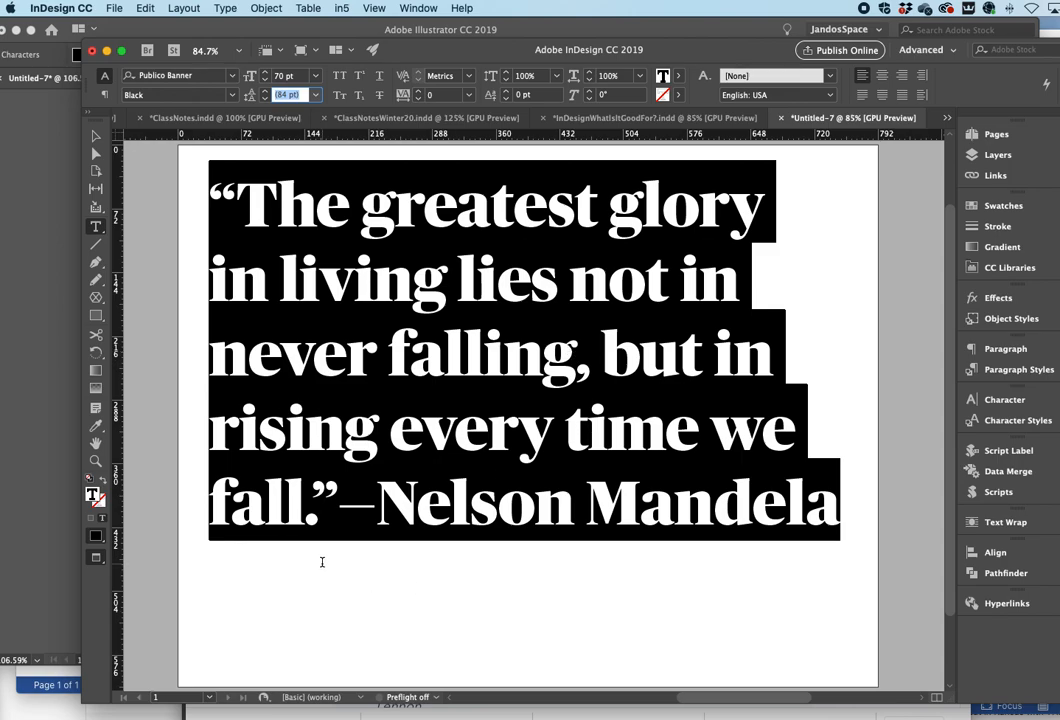
type("7")
key("Return")
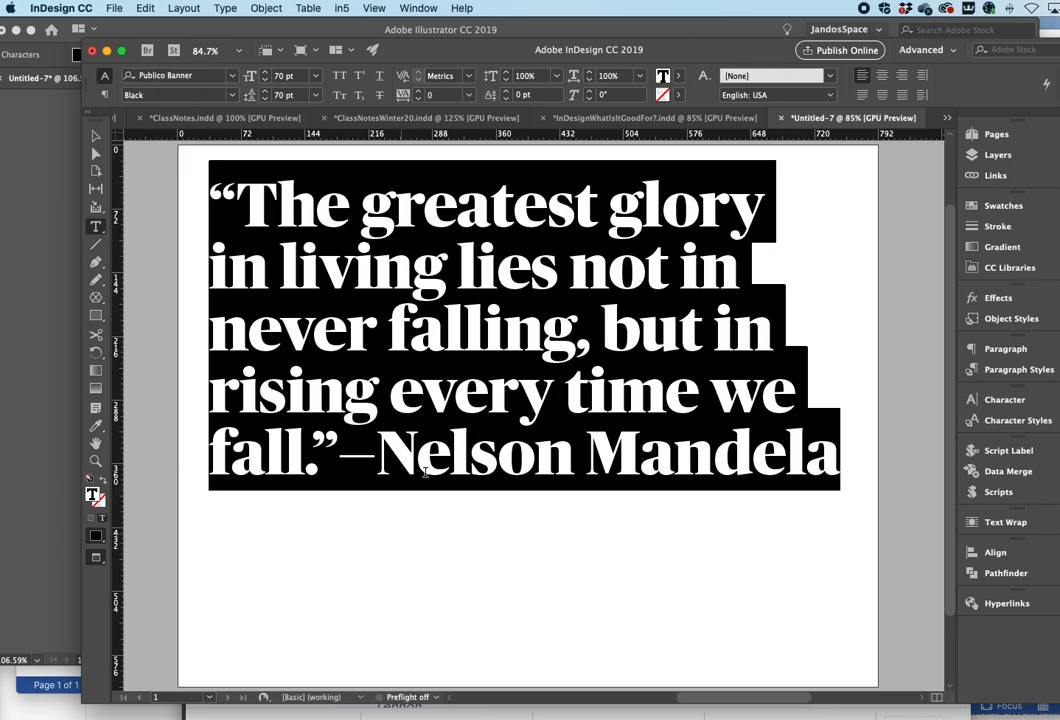
- Reselect the whole quote and tighten its leading in steps, then loosen it back to 70 pt
left_click(471, 457)
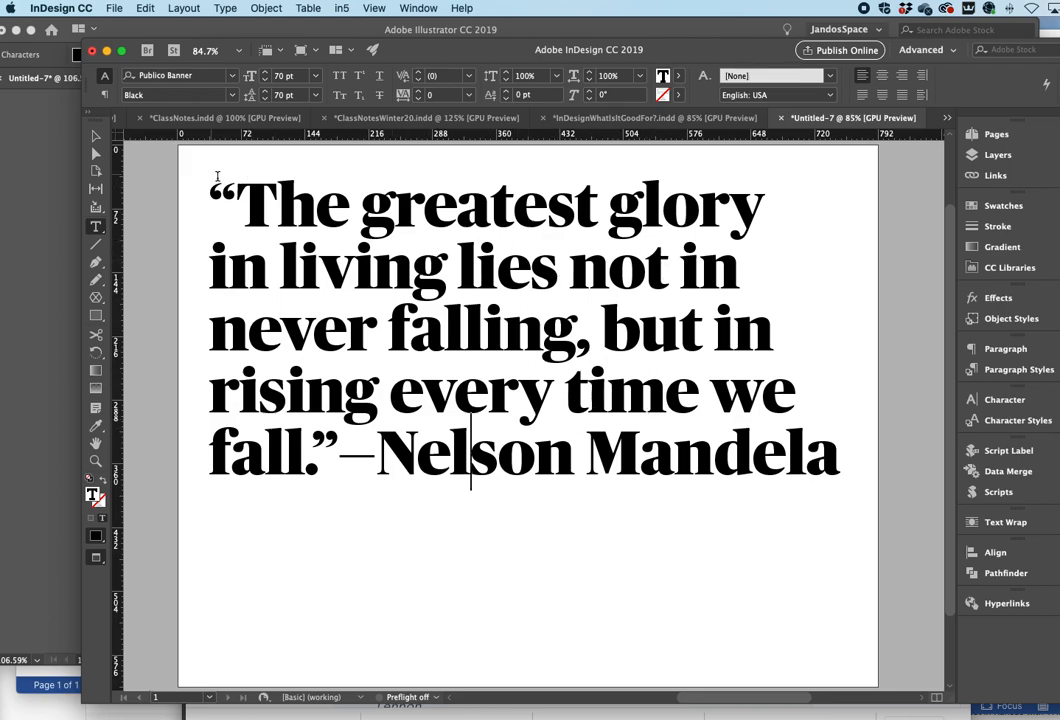
left_click_drag(178, 163, 841, 422)
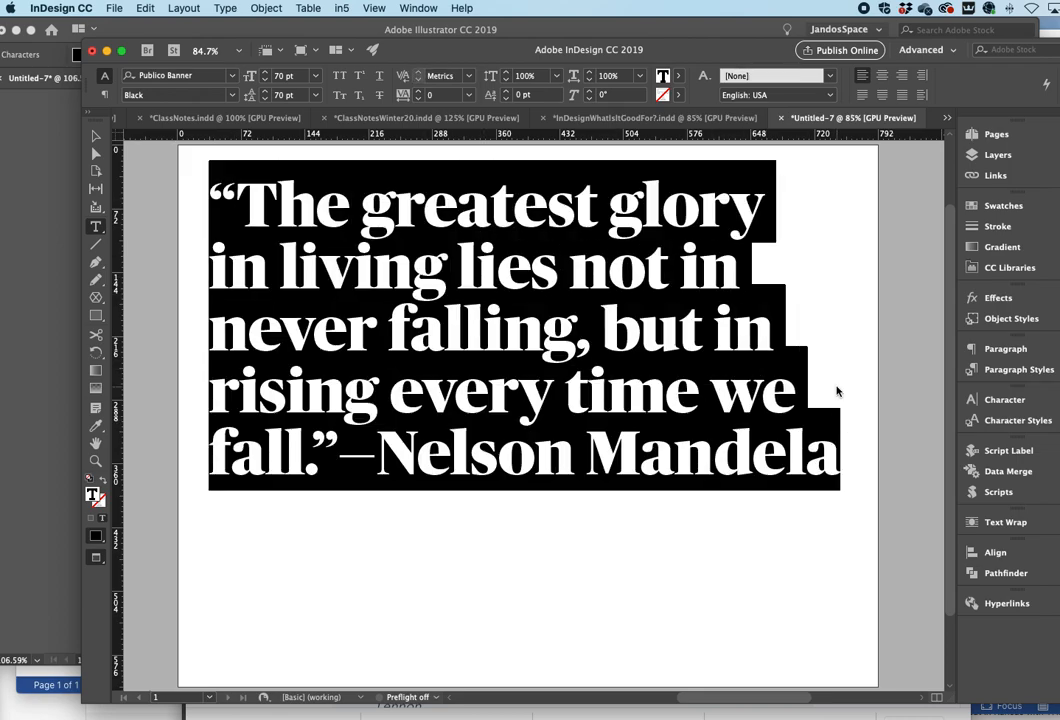
key("alt+Up")
key("alt+Up")
key("alt+Up")
key("alt+Up")
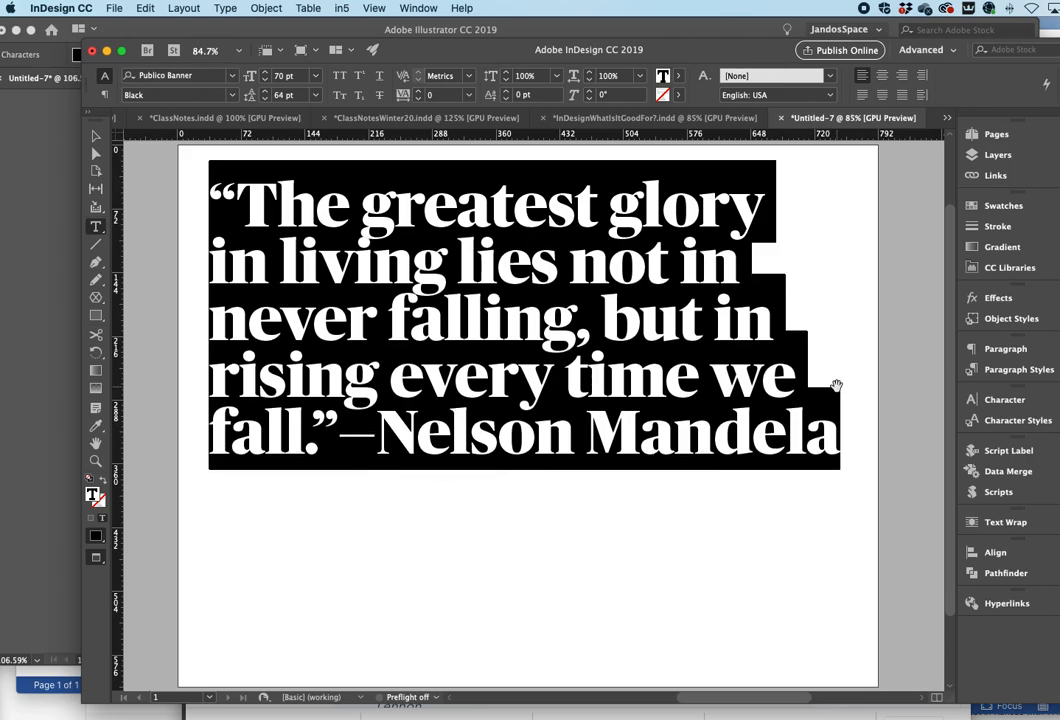
key("alt+Up")
key("alt+Up")
key("alt+Up")
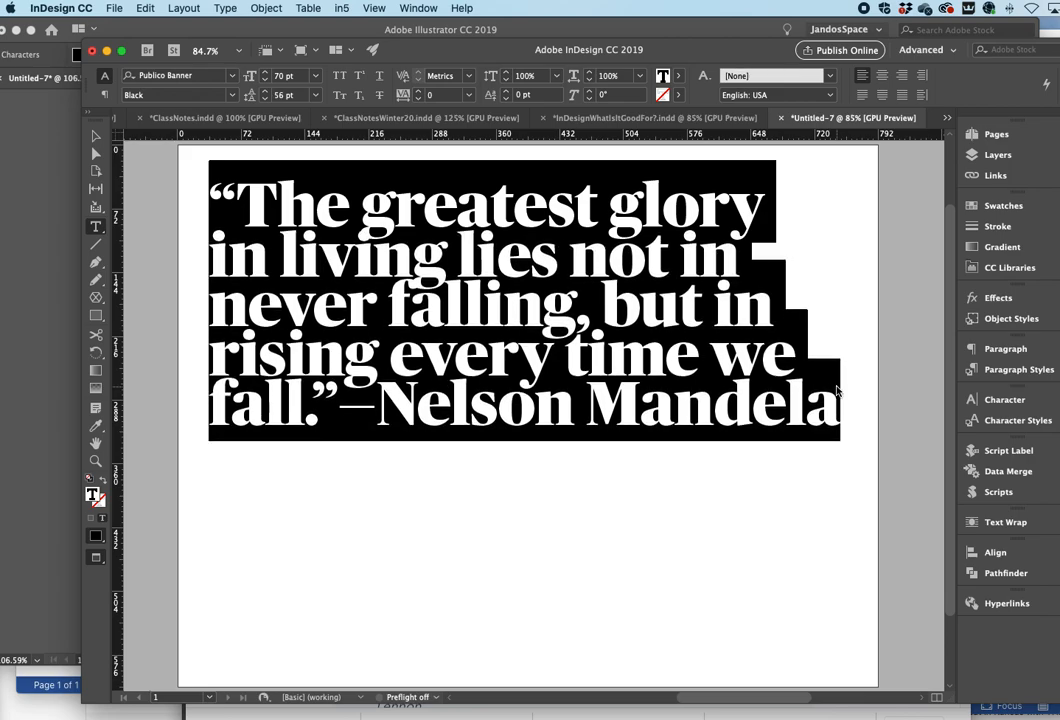
key("alt+Up")
key("alt+Up")
key("alt+Up")
key("alt+Up")
key("alt+Up")
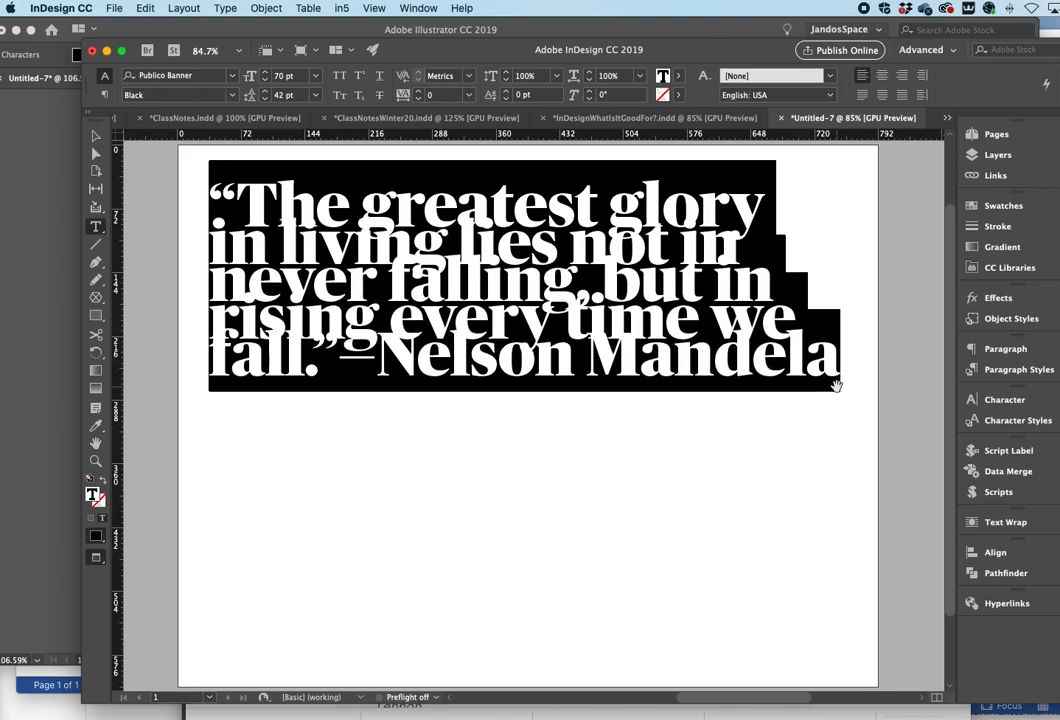
key("alt+Up")
key("alt+Up")
key("alt+Down")
key("alt+Down")
key("alt+Down")
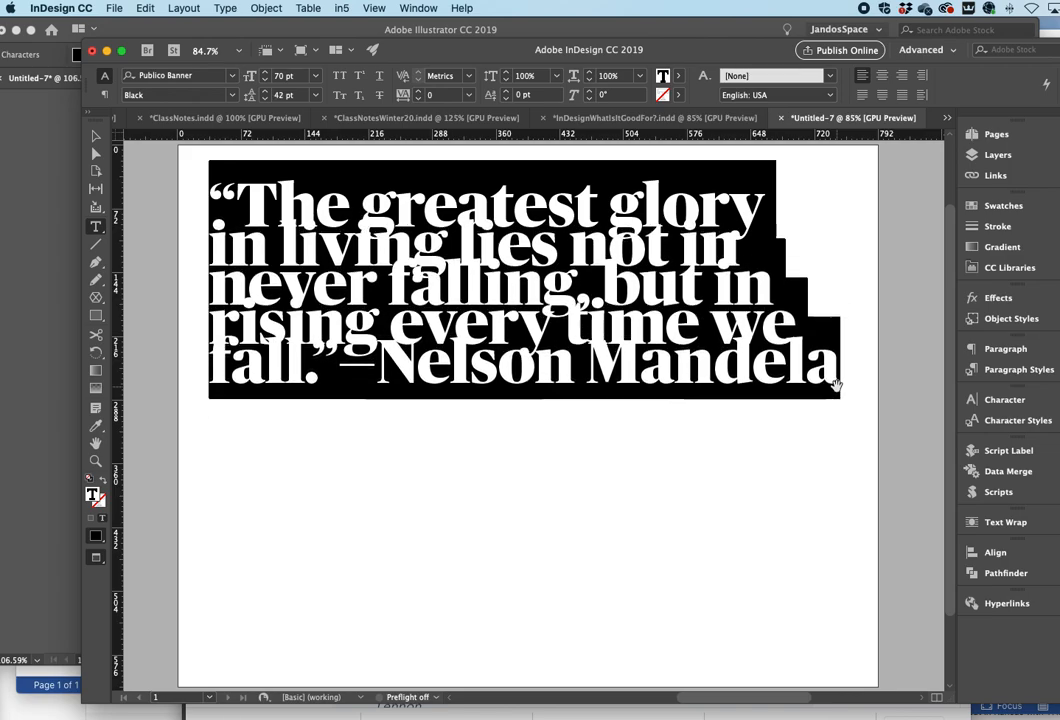
key("alt+Down")
key("alt+Down")
key("alt+Down")
key("alt+Down")
key("alt+Down")
key("alt+Down")
key("alt+Down")
key("alt+Down")
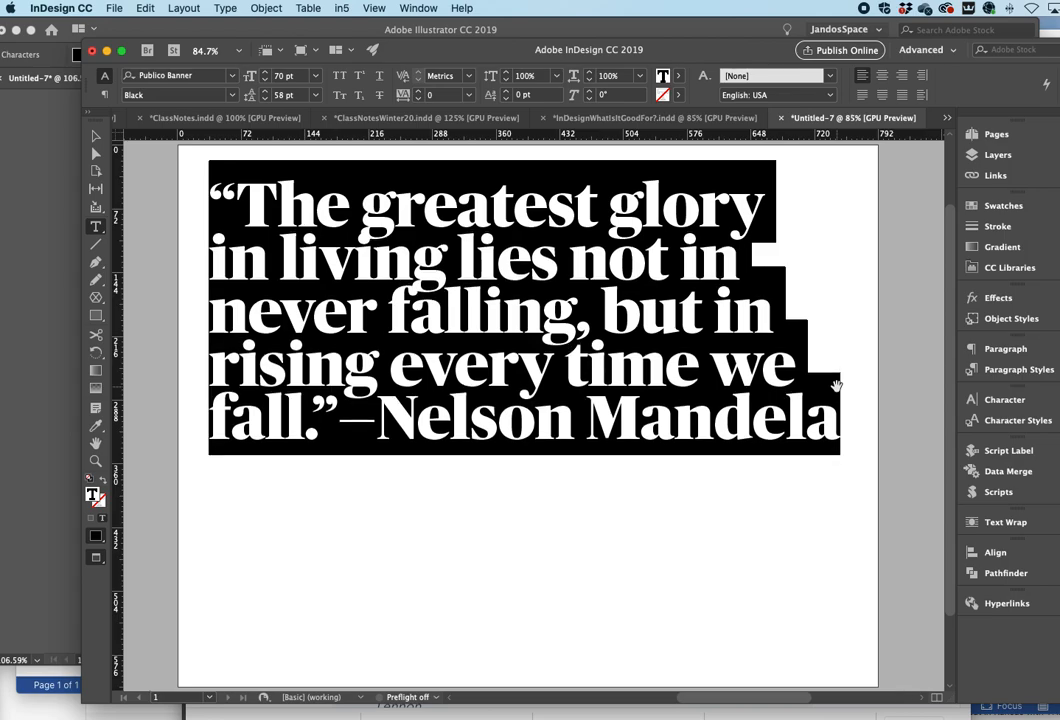
key("alt+Down")
key("alt+Down")
key("alt+Down")
key("alt+Down")
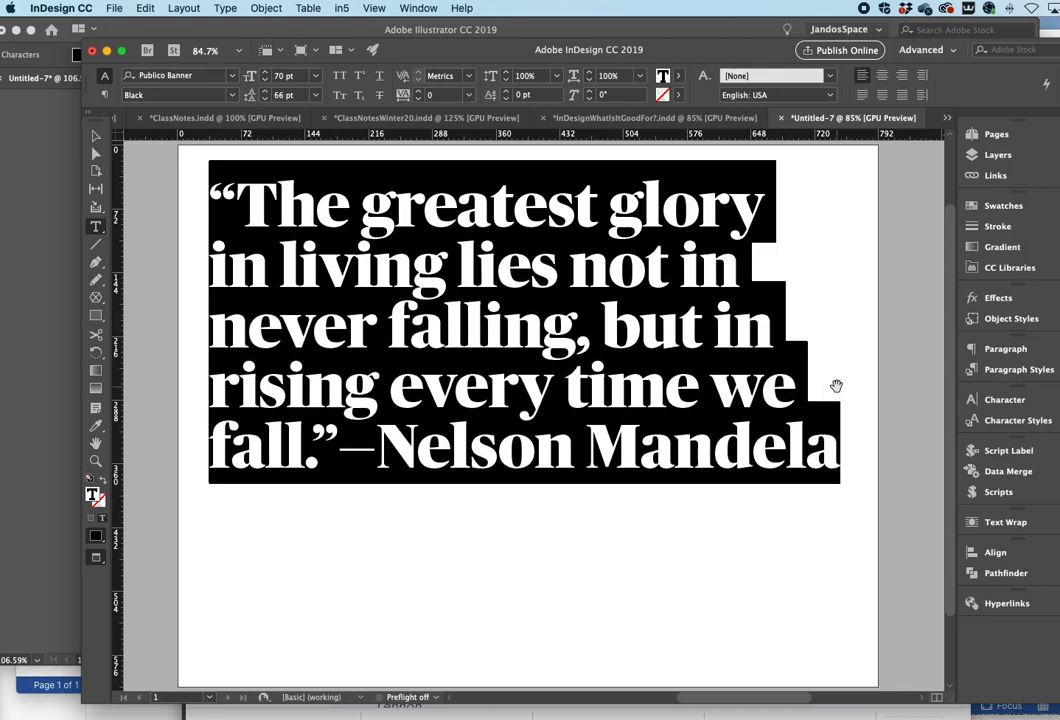
key("alt+Down")
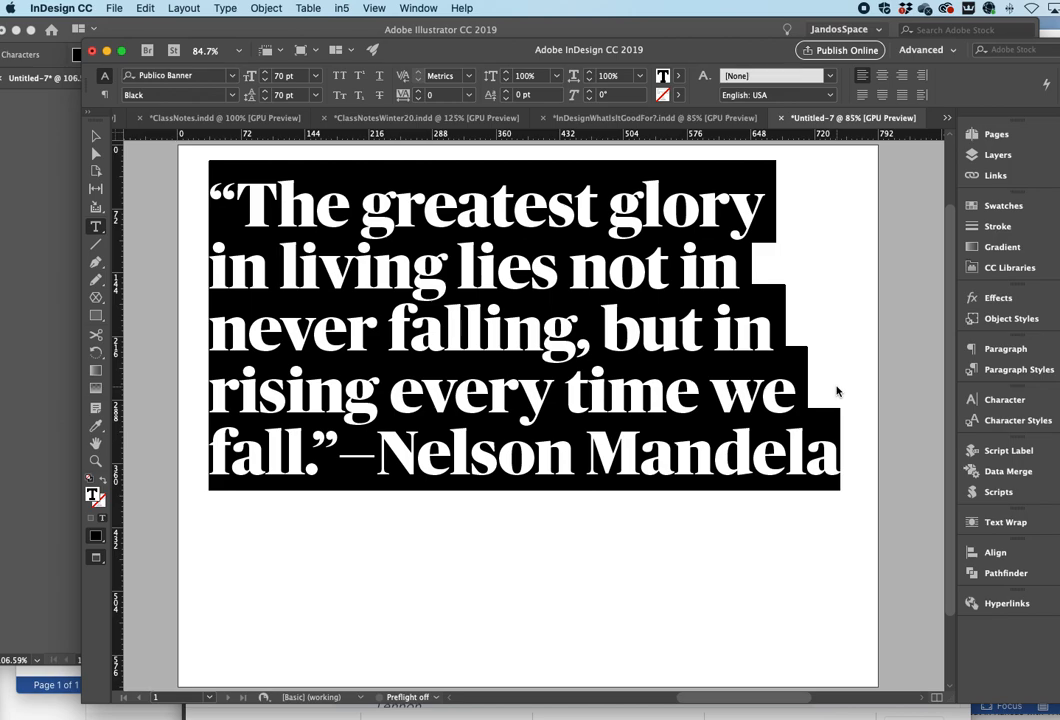
- Nudge the quote's leading again, then set it to 70 pt
key("alt+Up")
key("alt+Up")
key("alt+Down")
key("alt+Down")
key("alt+Down")
left_click(314, 95)
left_click(291, 96)
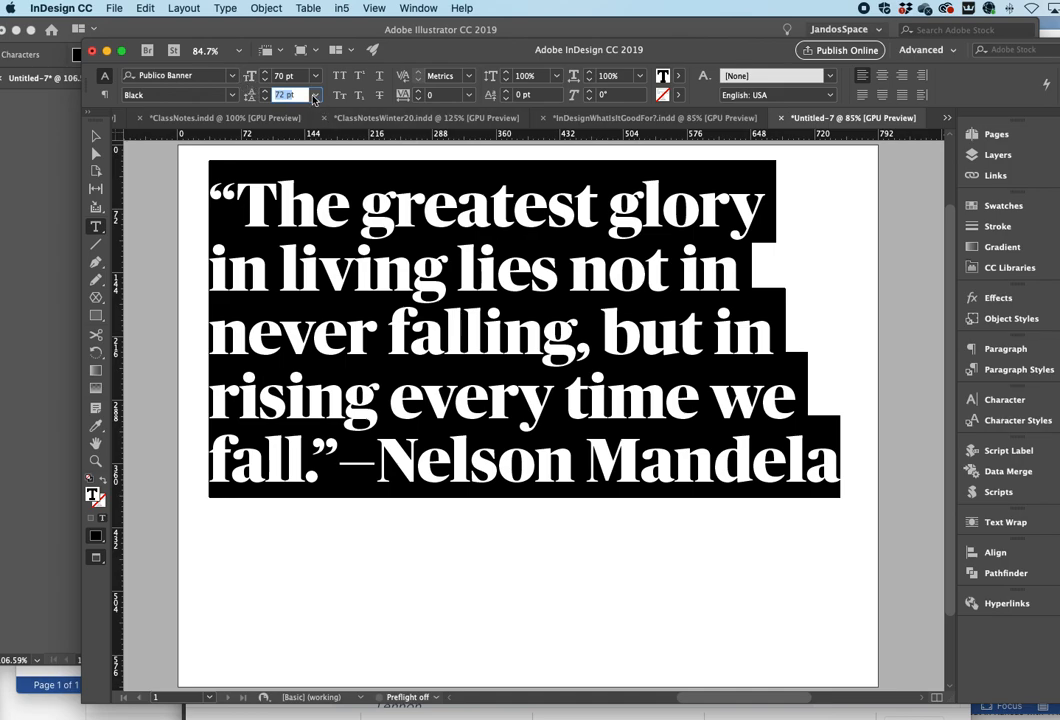
left_click(301, 96)
type("70")
key("Return")
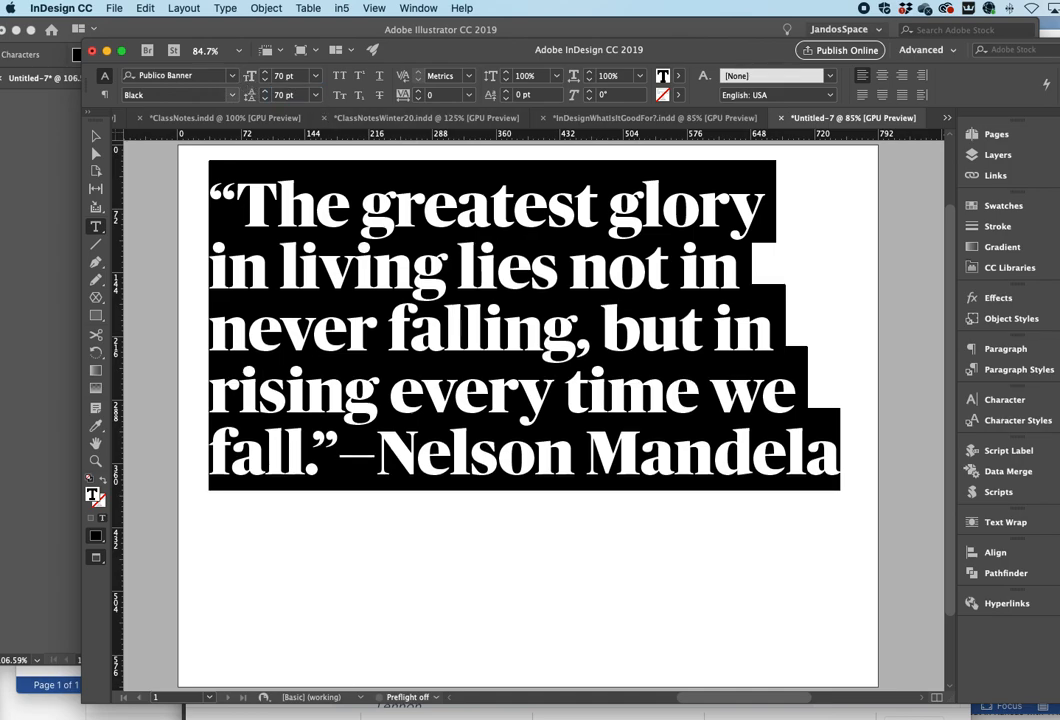
- Try setting the quote's leading to Auto, then undo it
left_click(318, 96)
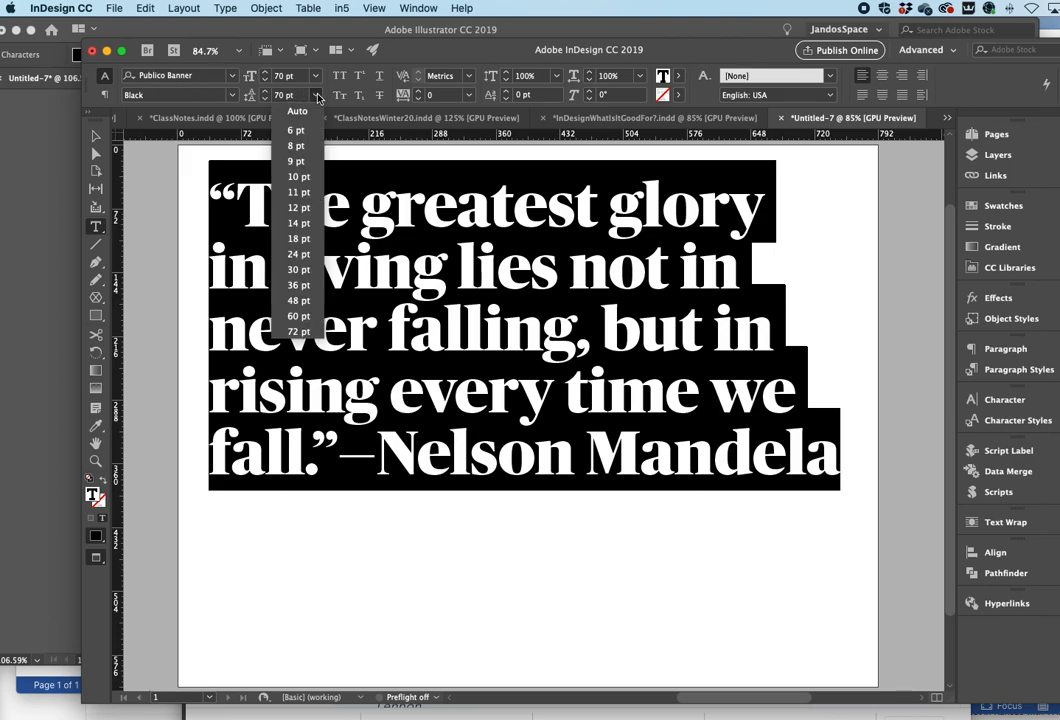
left_click(298, 112)
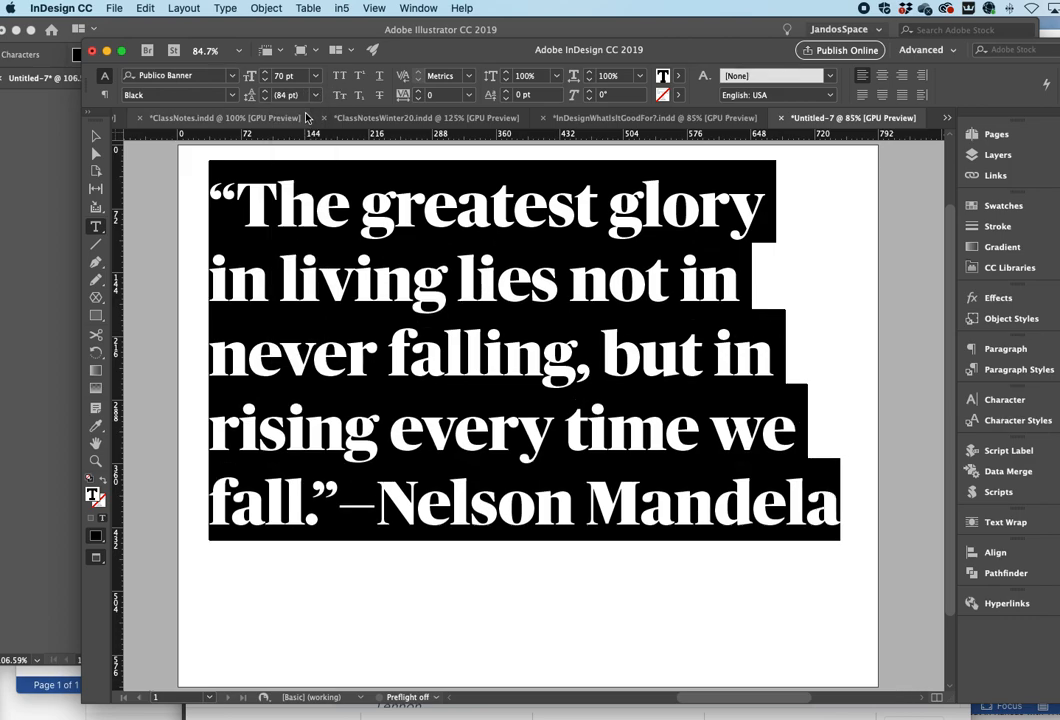
key("super+z")
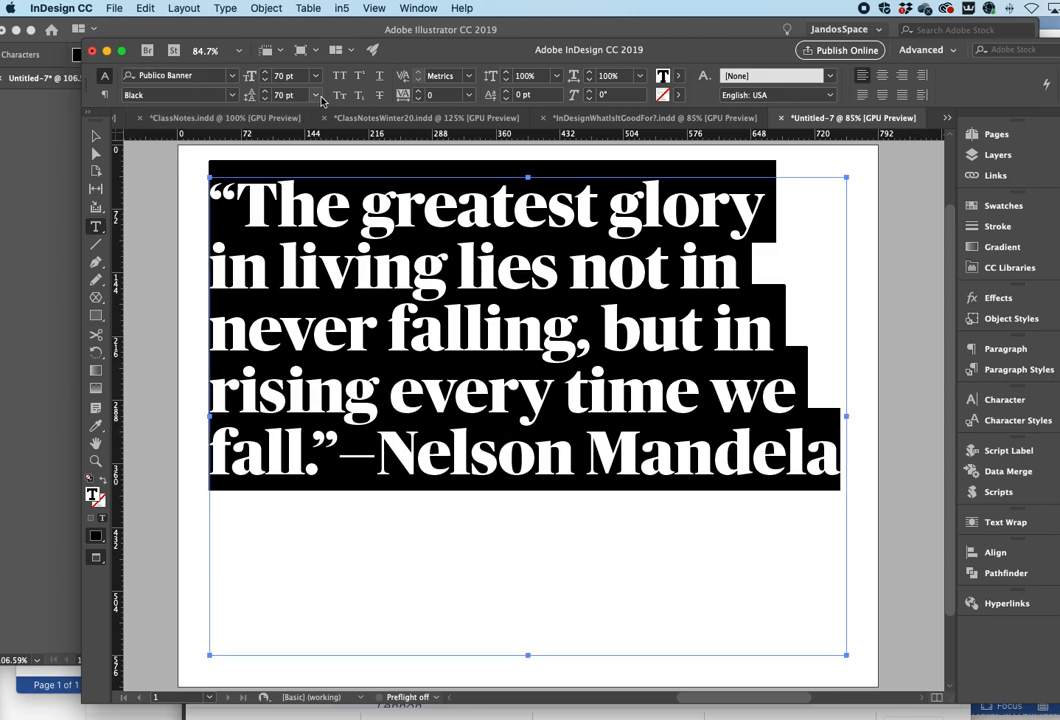
left_click(317, 96)
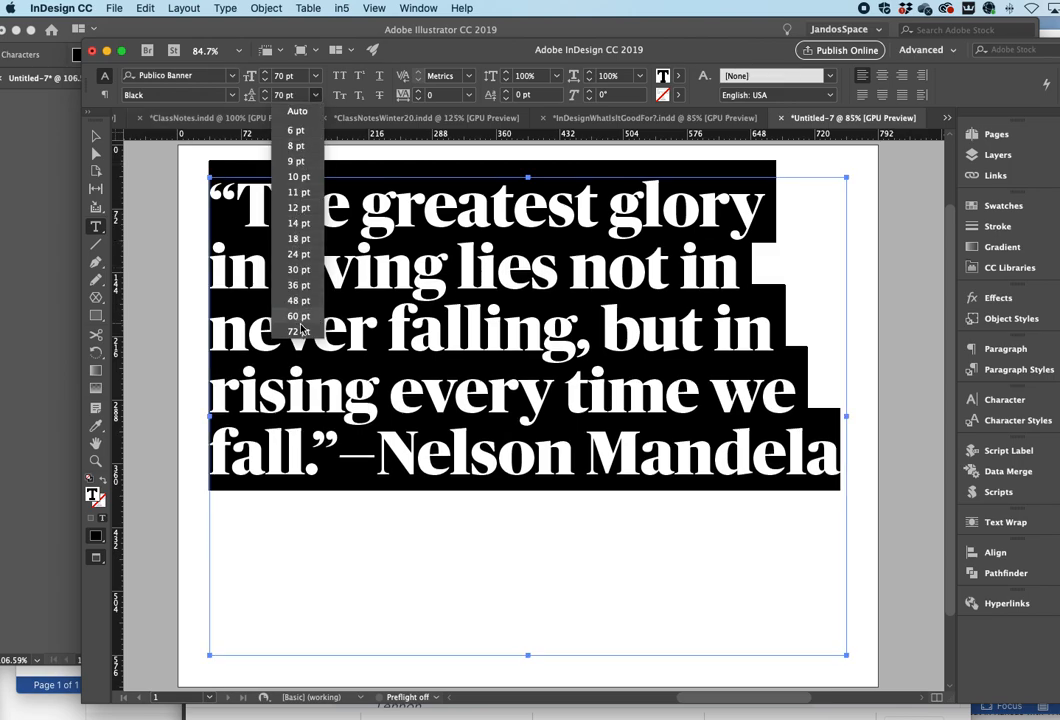
left_click(661, 347)
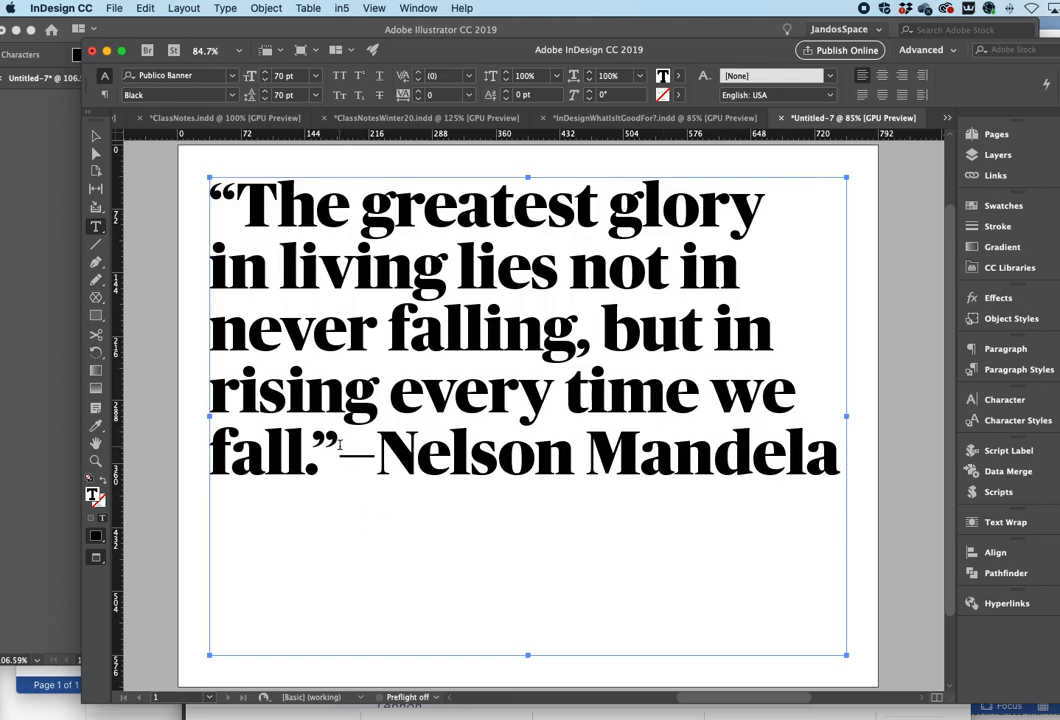
- Change the font of the attribution "—Nelson Mandela" to Verb Extralight
left_click_drag(340, 445, 877, 454)
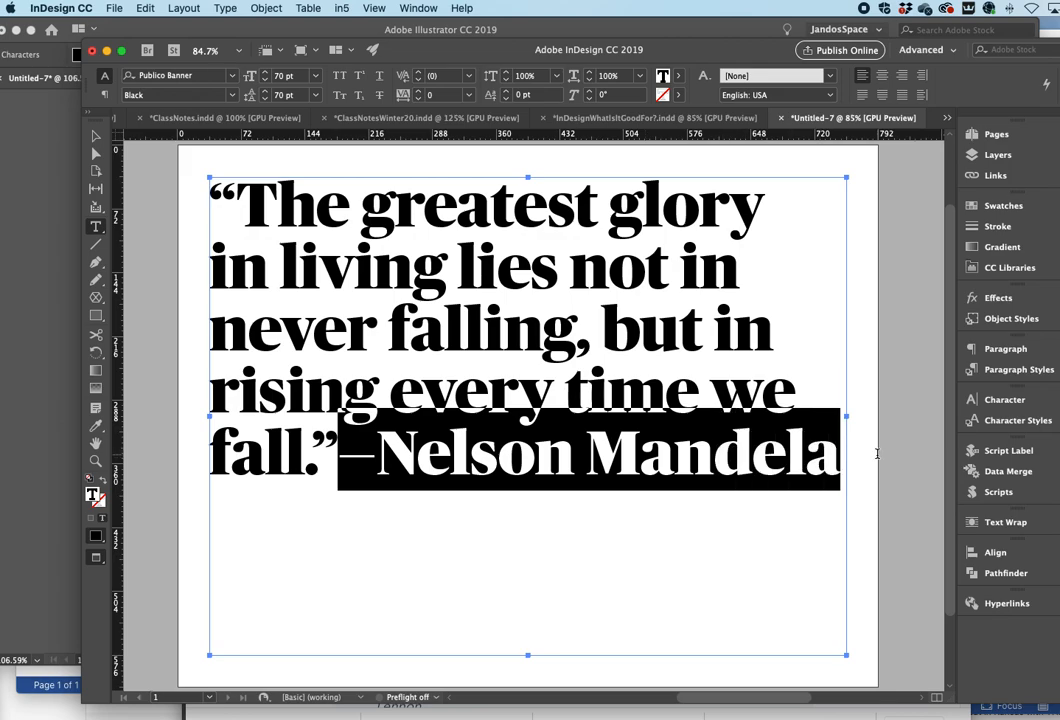
left_click(206, 80)
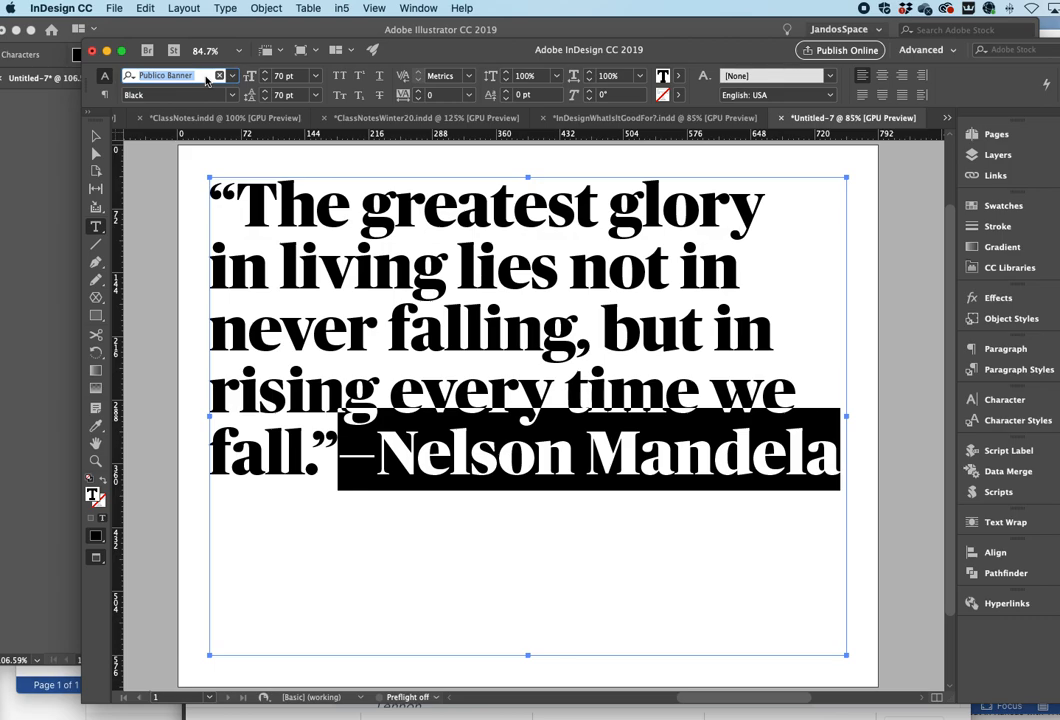
type("Ver")
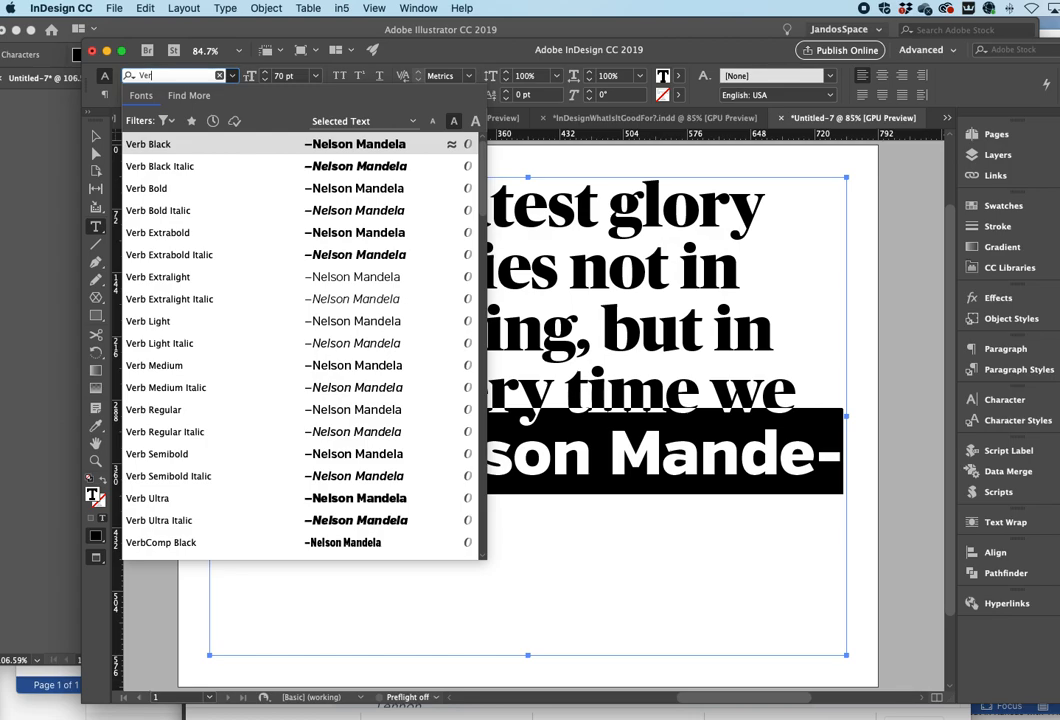
left_click(200, 285)
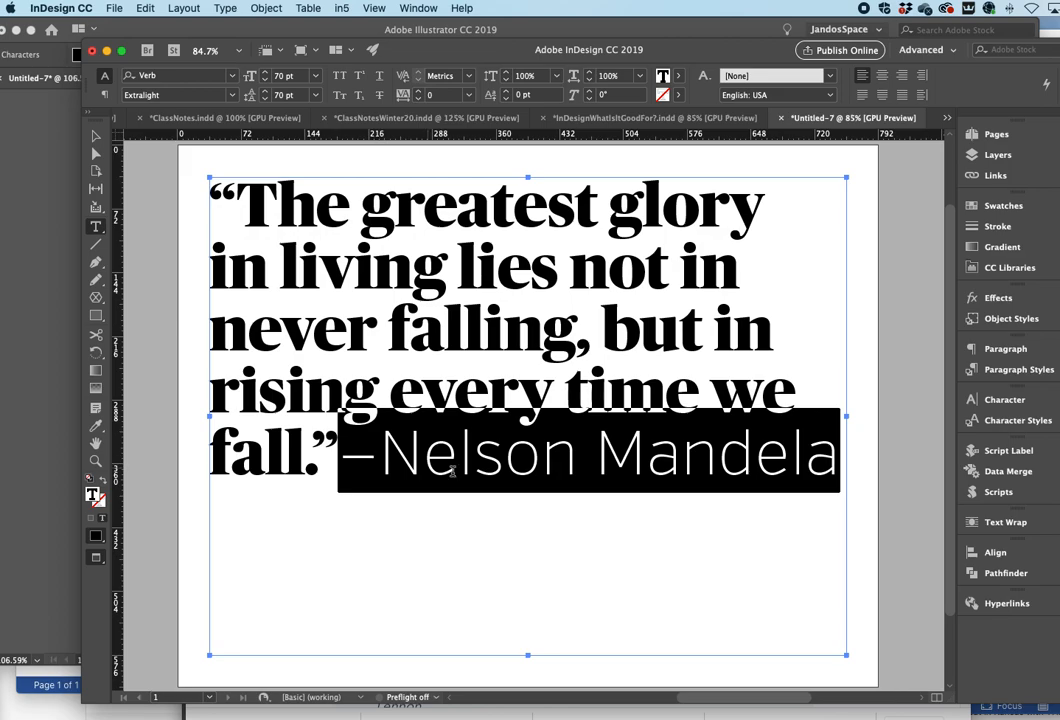
- Select the attribution name and tighten its tracking in steps down to -75
left_click(378, 490)
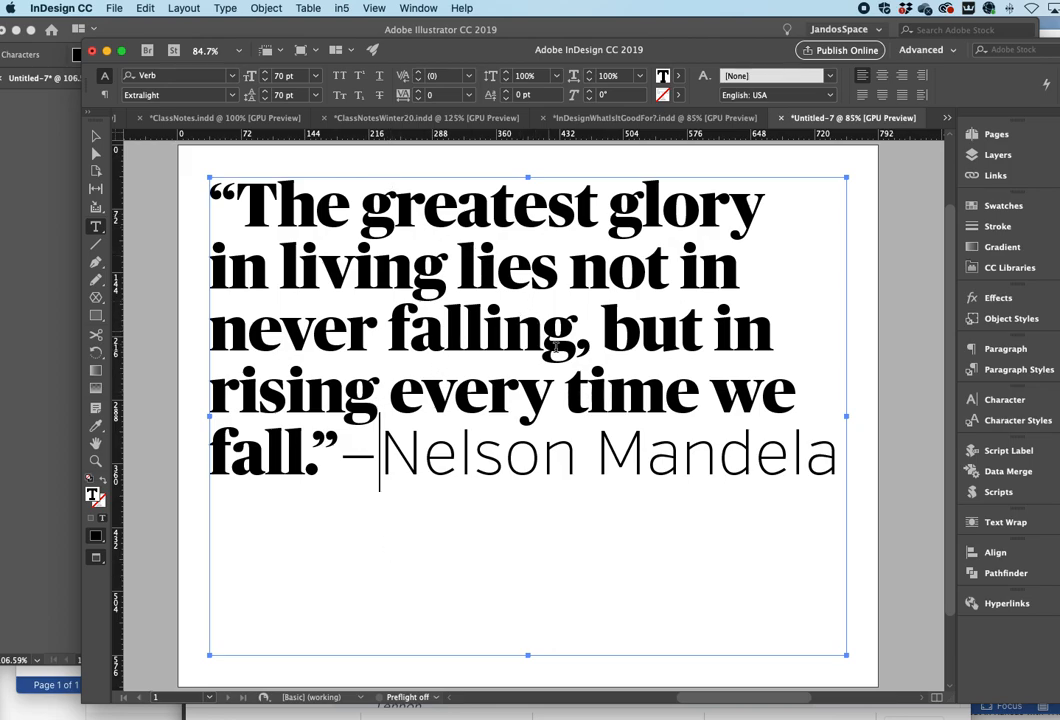
left_click(96, 461)
left_click(662, 478)
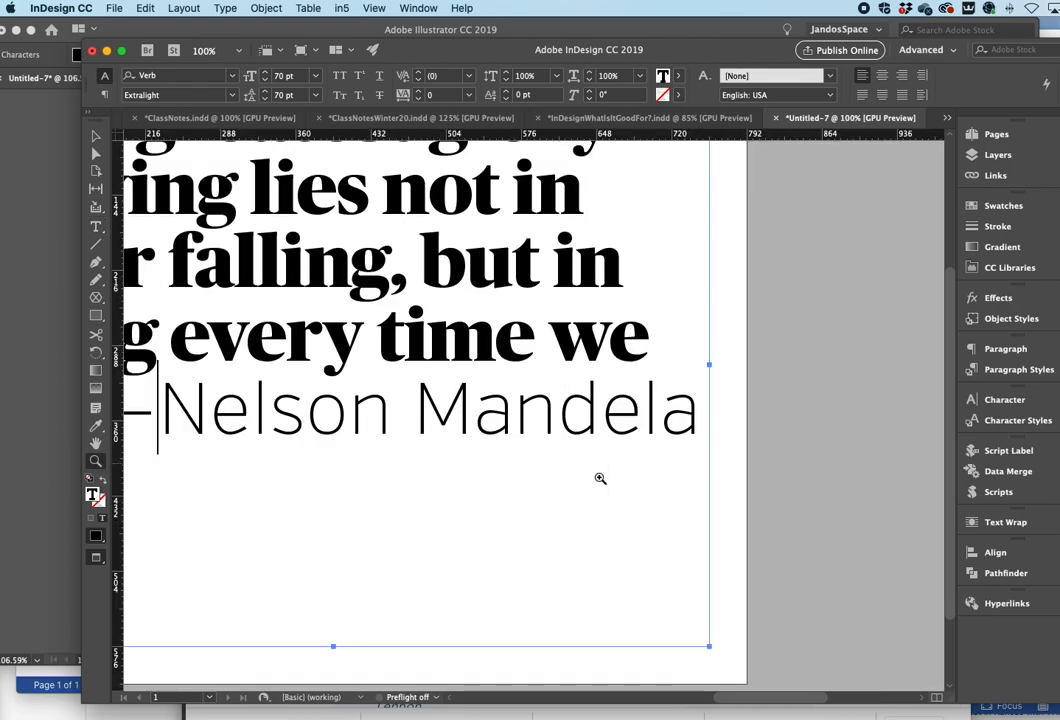
left_click(480, 490)
scroll(506, 503, "left", 3)
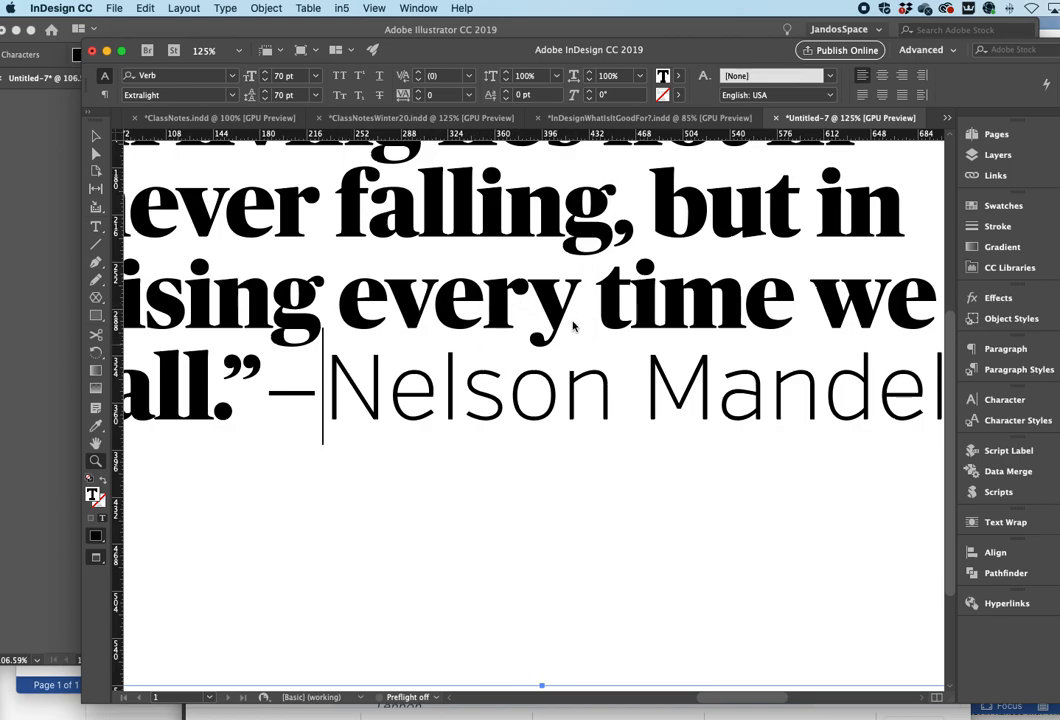
left_click(501, 365)
left_click(501, 371)
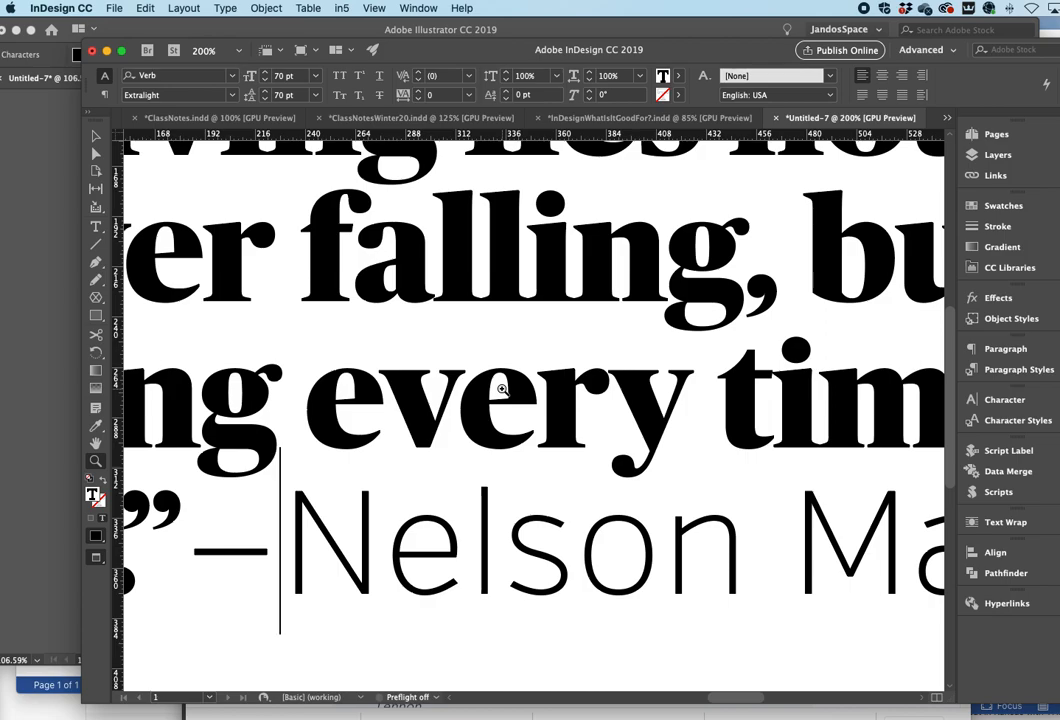
scroll(504, 379, "right", 15)
scroll(329, 531, "left", 11)
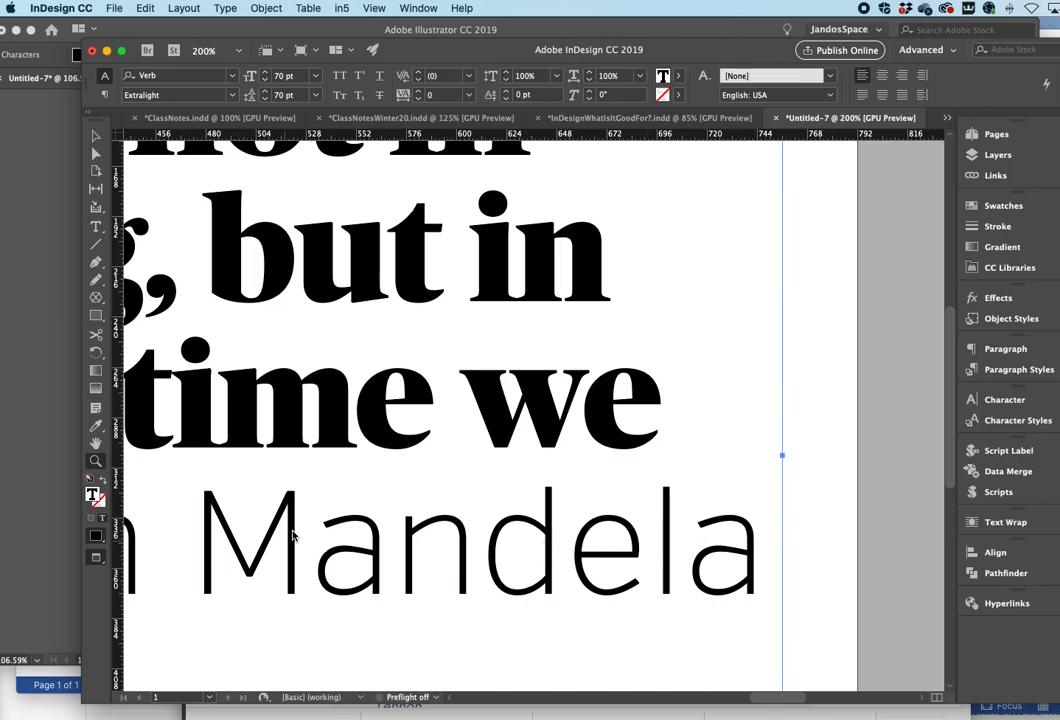
left_click(96, 228)
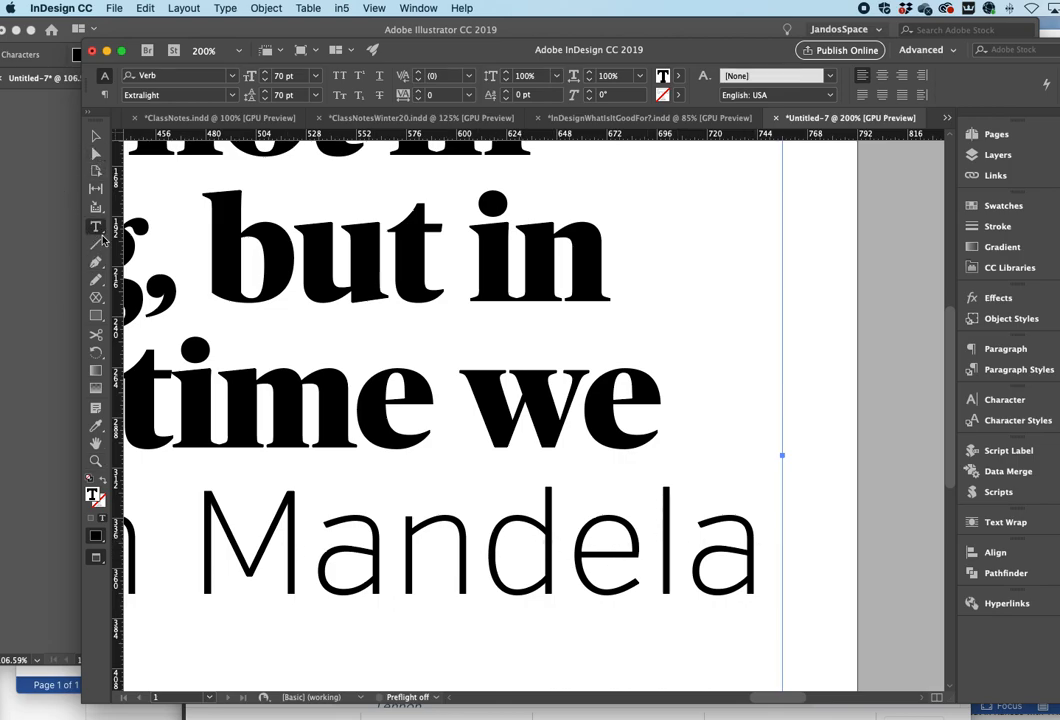
scroll(603, 638, "left", 1)
left_click_drag(790, 513, 118, 440)
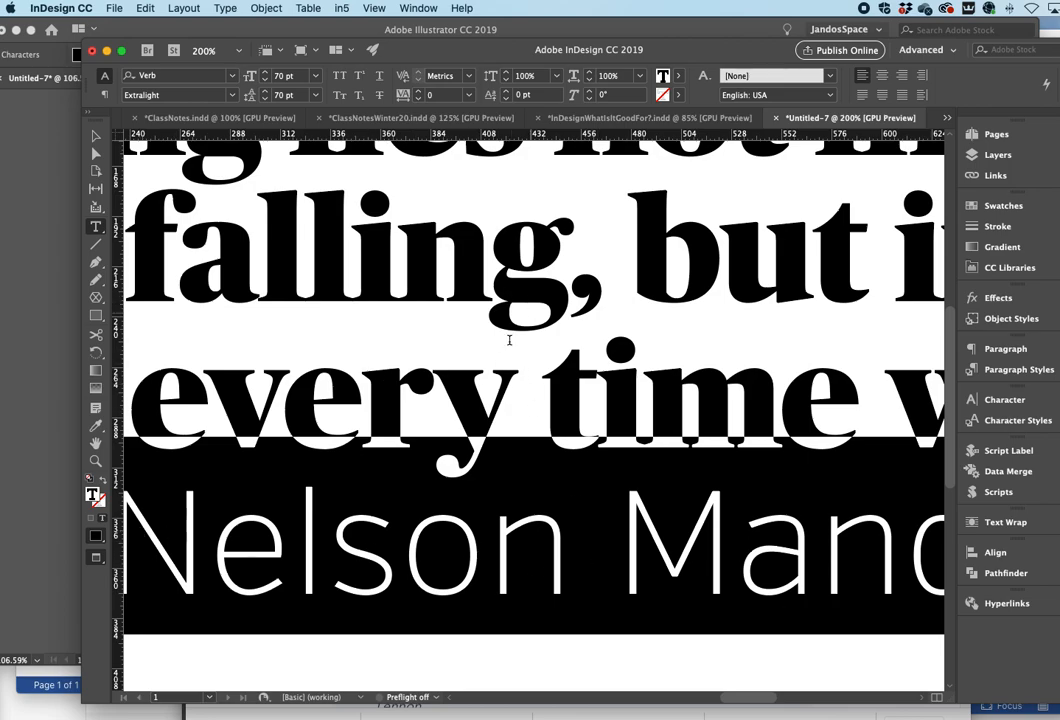
scroll(428, 482, "left", 2)
scroll(428, 482, "left", 1)
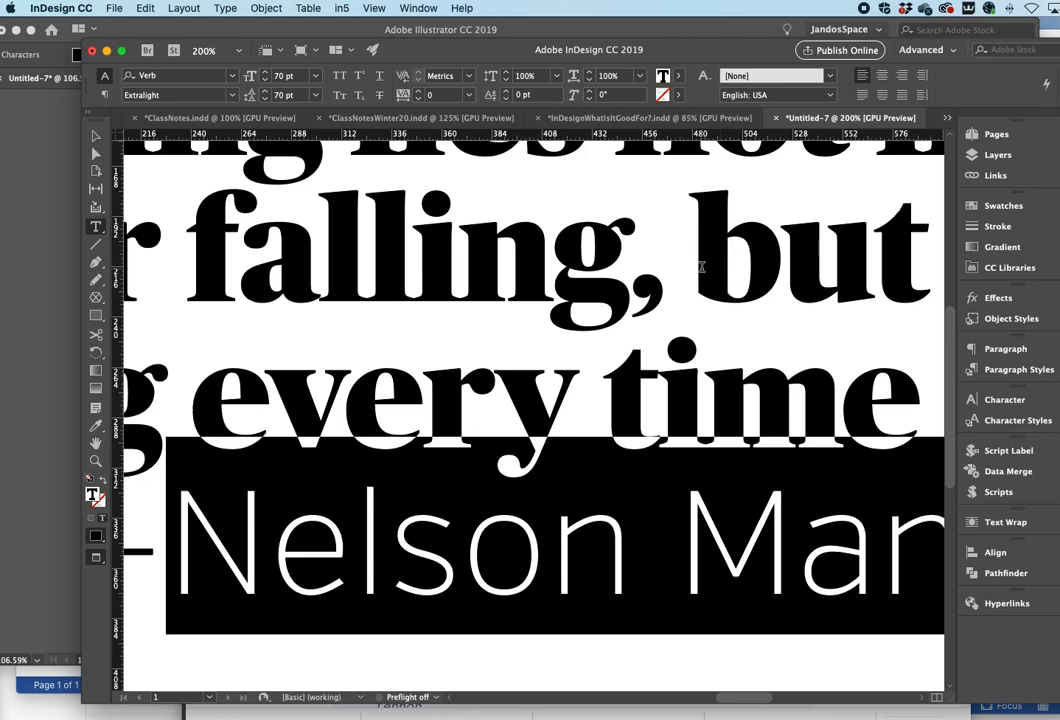
scroll(698, 287, "right", 2)
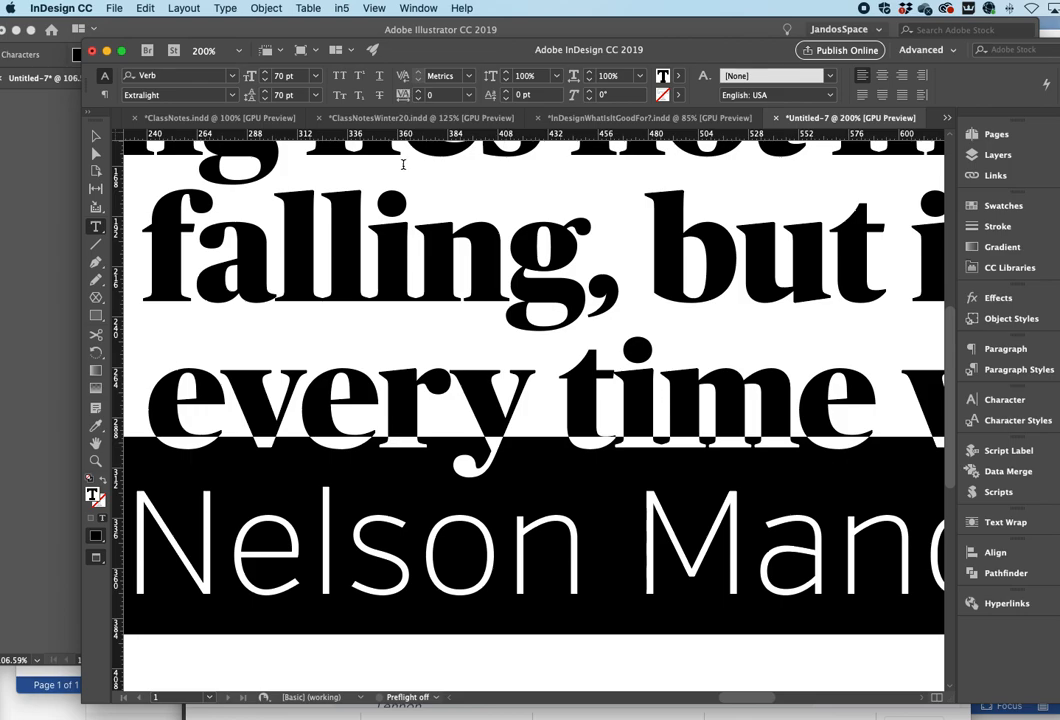
left_click(469, 95)
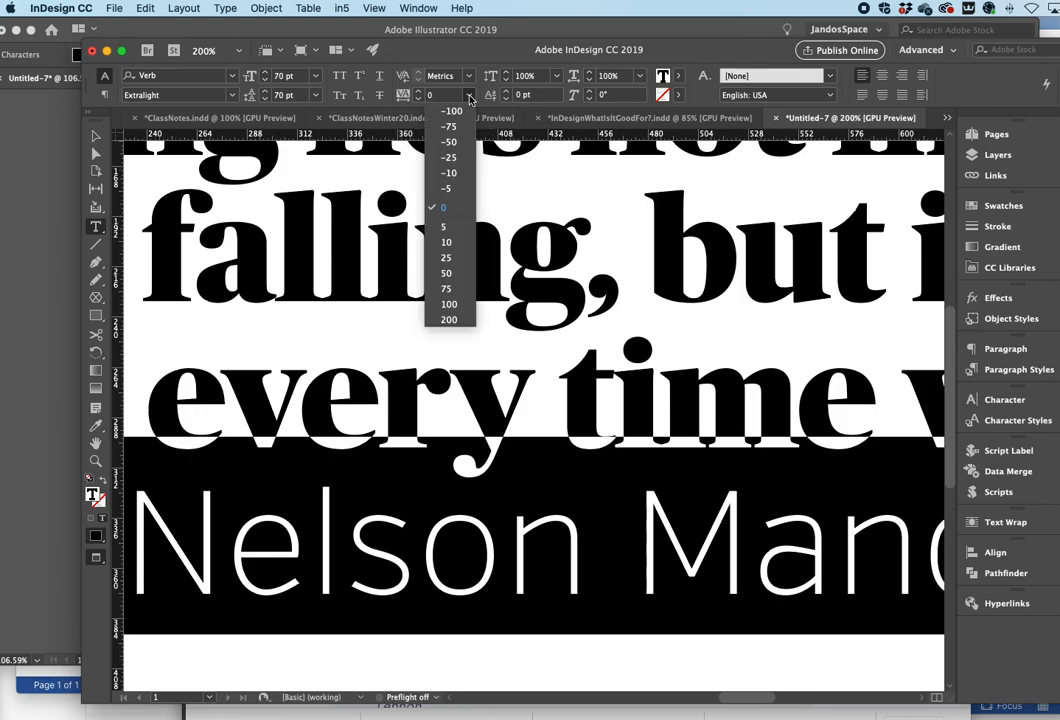
left_click(455, 155)
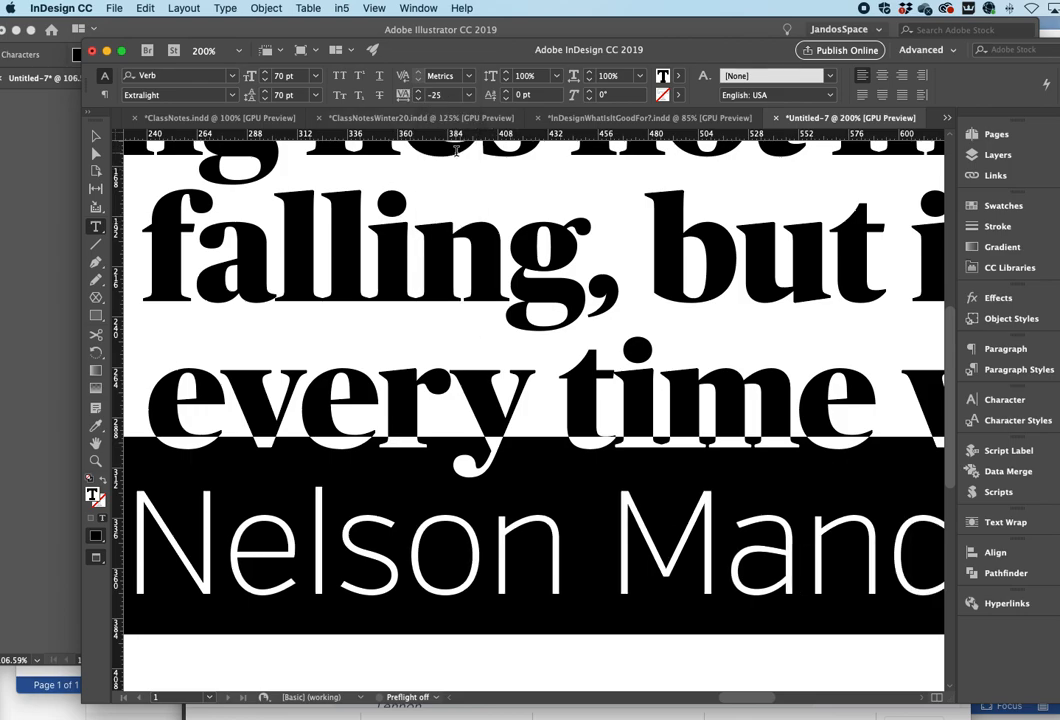
left_click(469, 95)
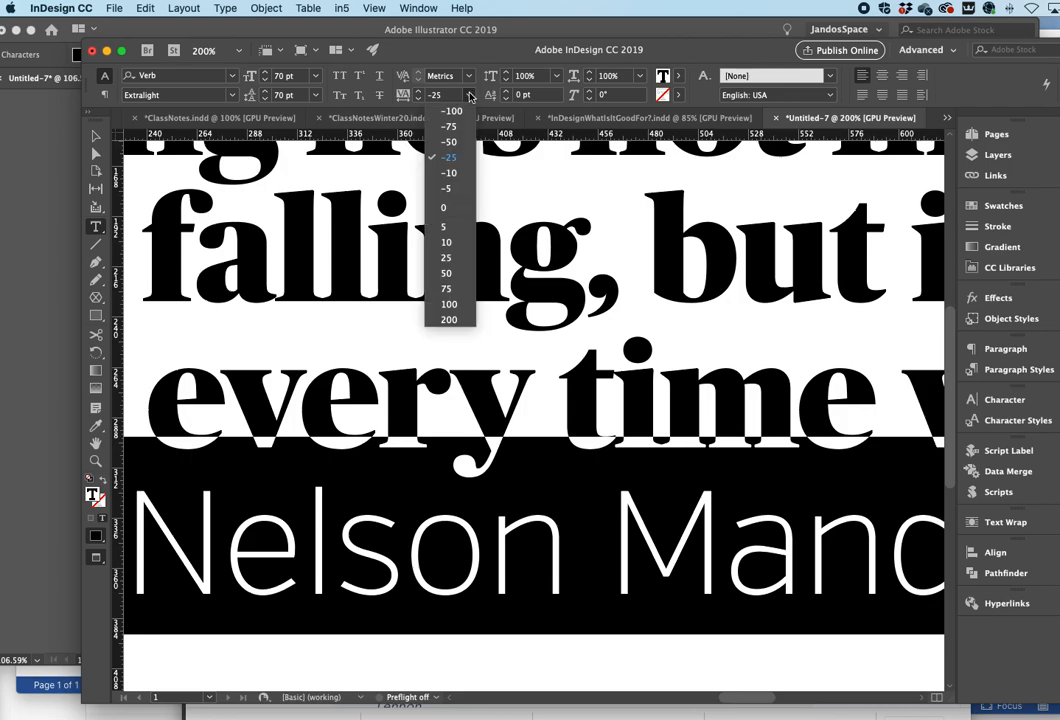
left_click(450, 142)
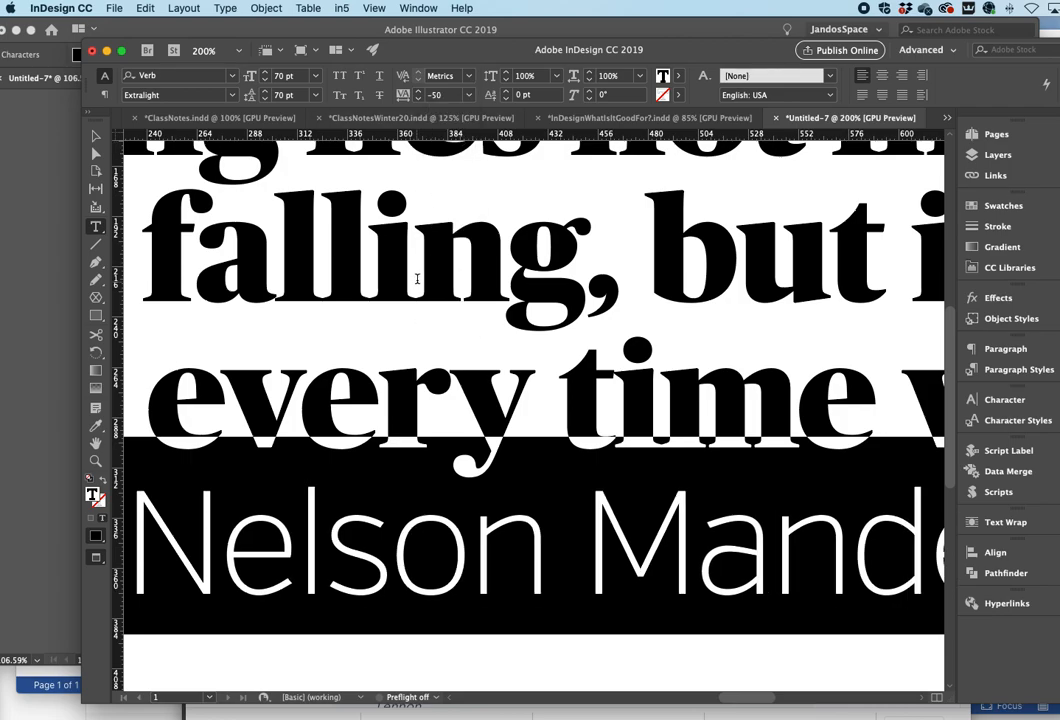
left_click(469, 95)
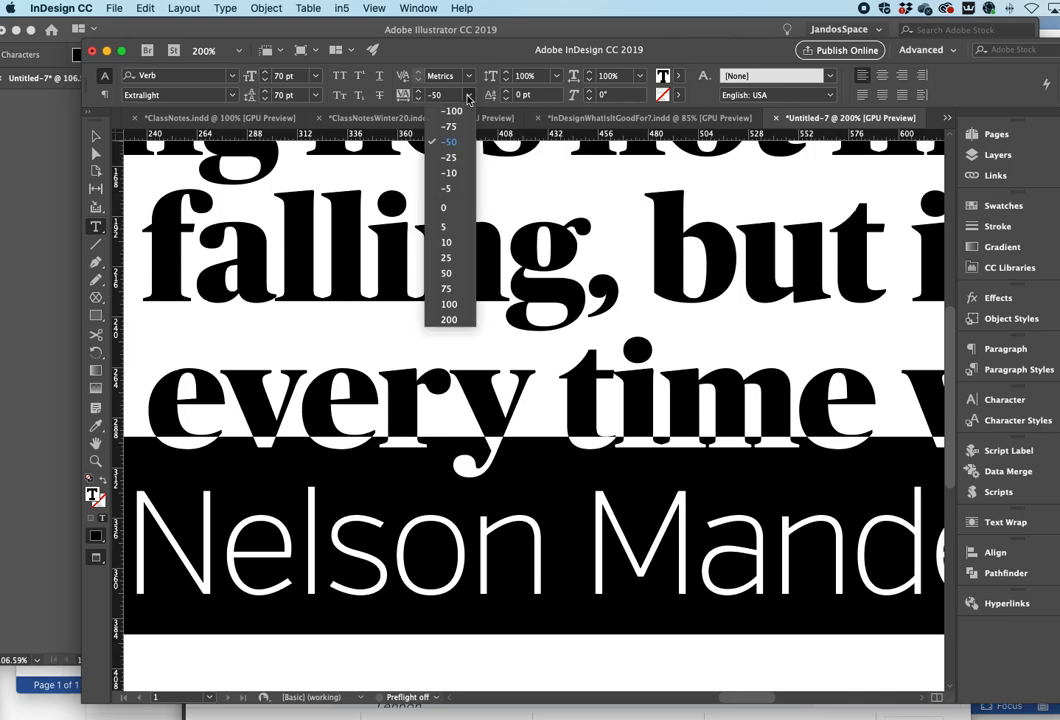
left_click(455, 126)
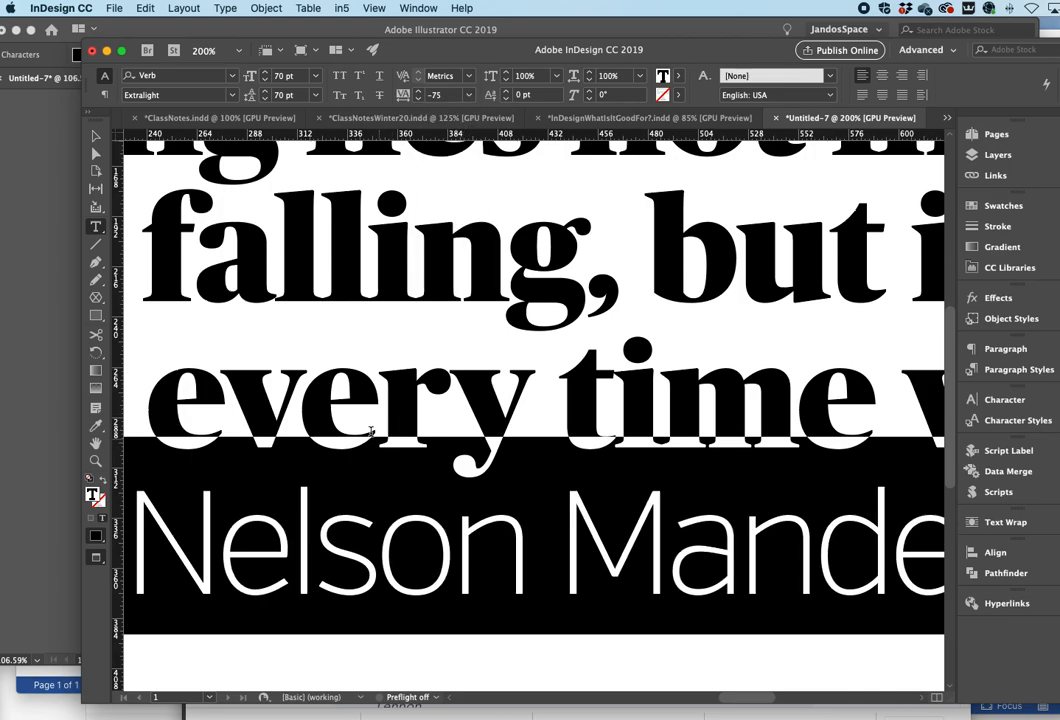
- Try tracking "time we" to -75, then clear its tracking again
scroll(422, 577, "left", 5)
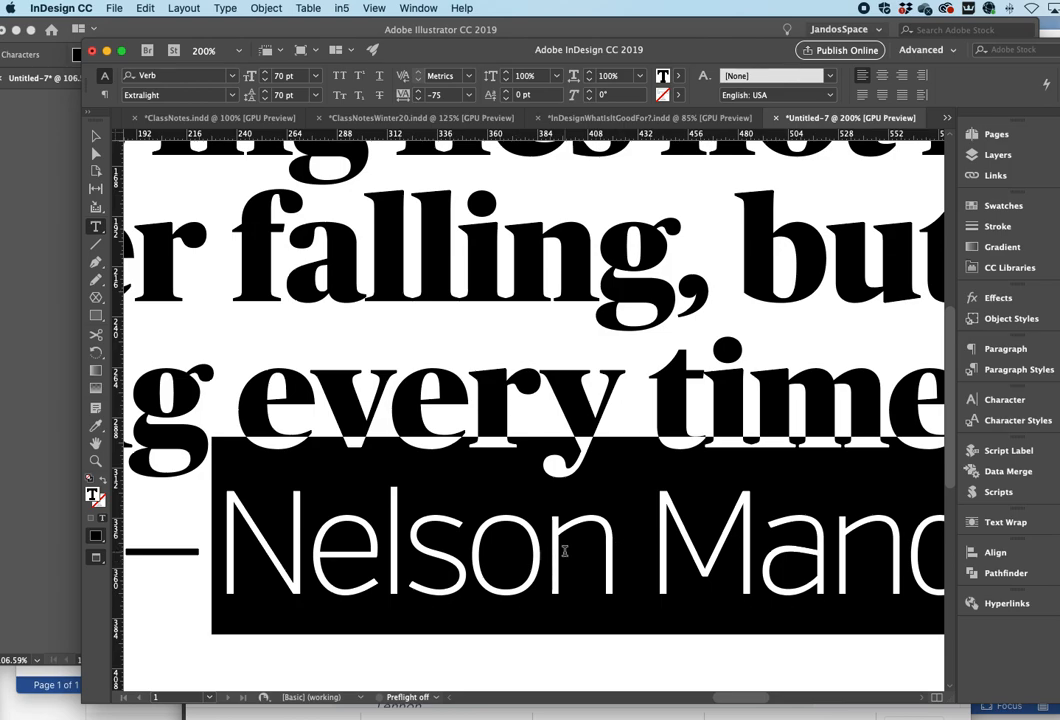
scroll(564, 551, "right", 15)
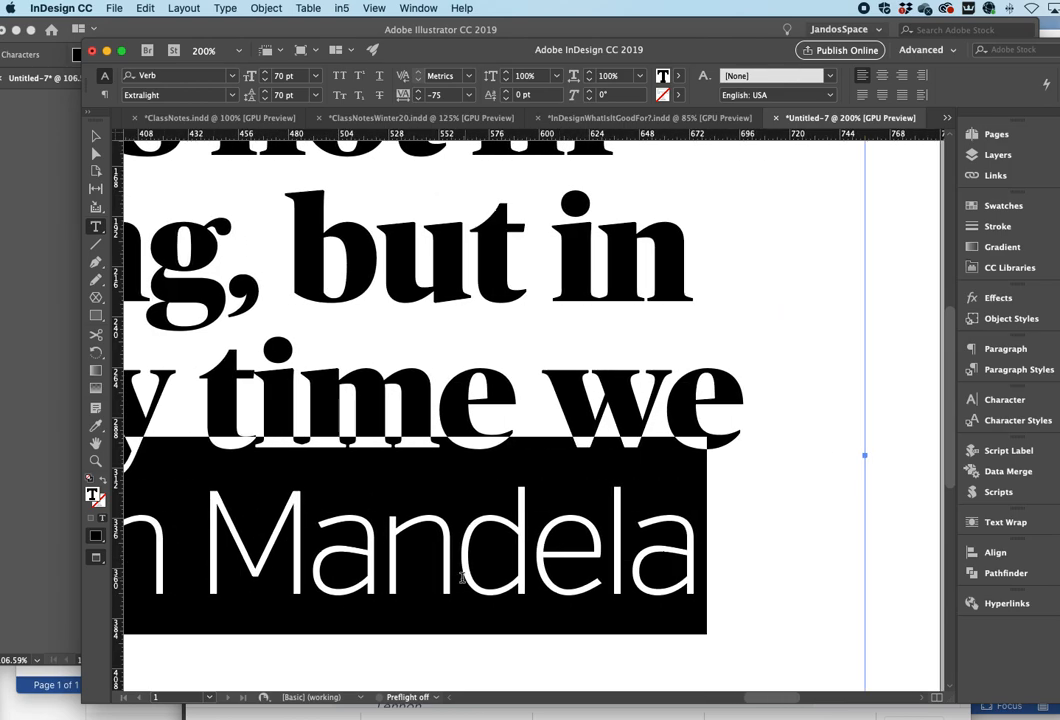
left_click_drag(733, 398, 224, 390)
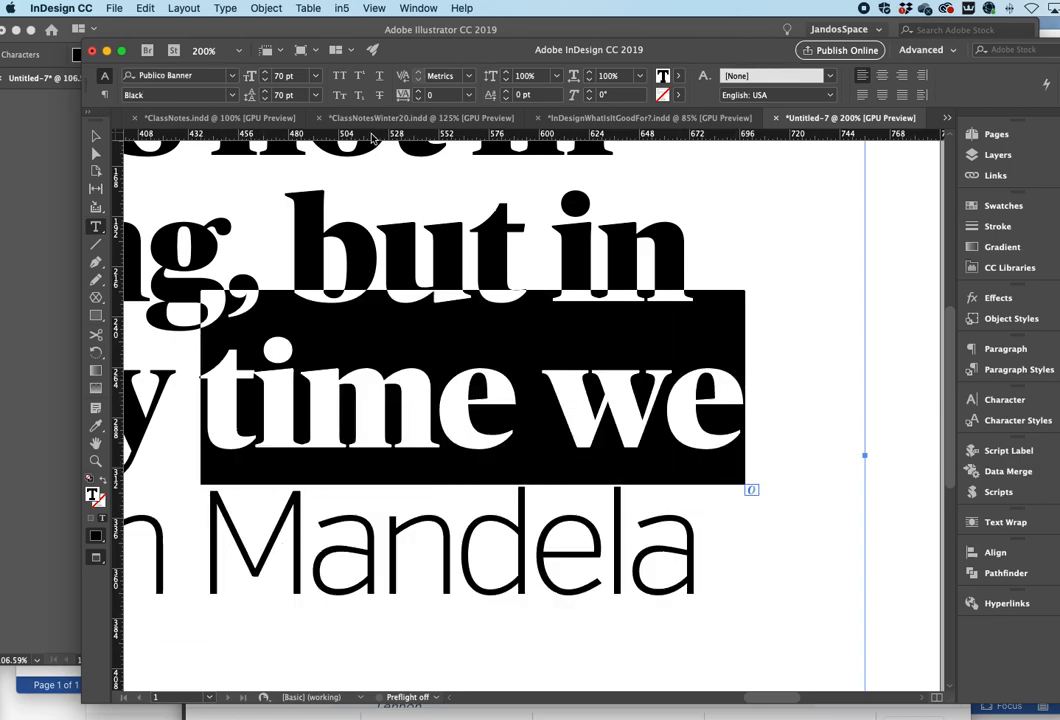
left_click(470, 95)
left_click(449, 127)
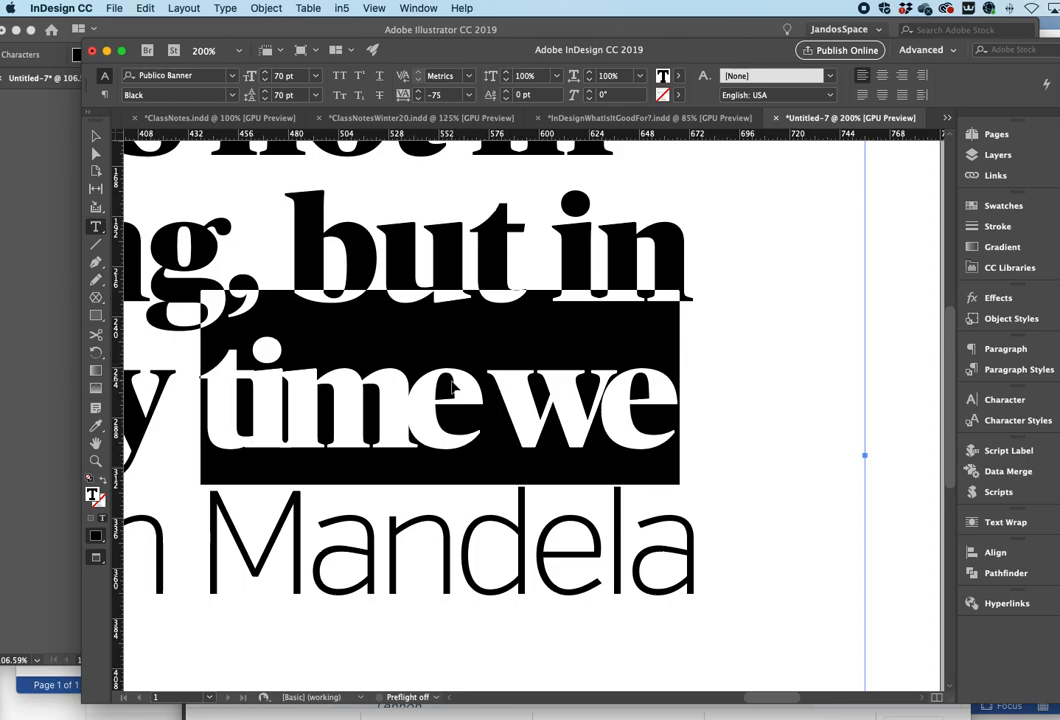
key("super+alt+q")
- Set the kerning between the dash and "Nelson" to -75
scroll(481, 535, "left", 8)
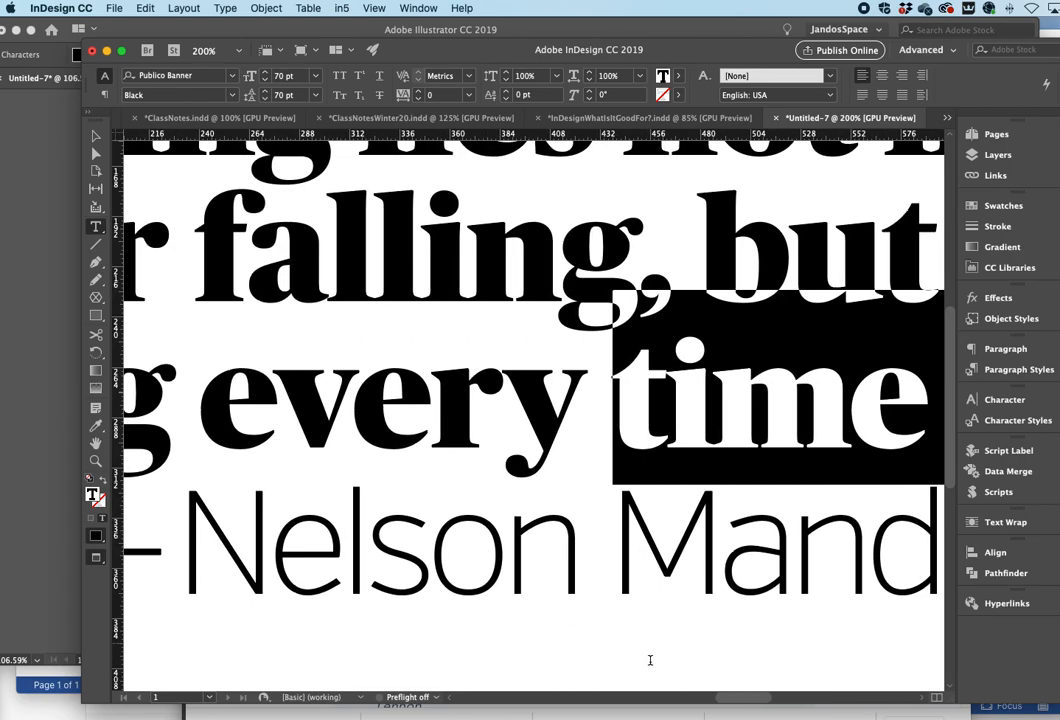
left_click(195, 568)
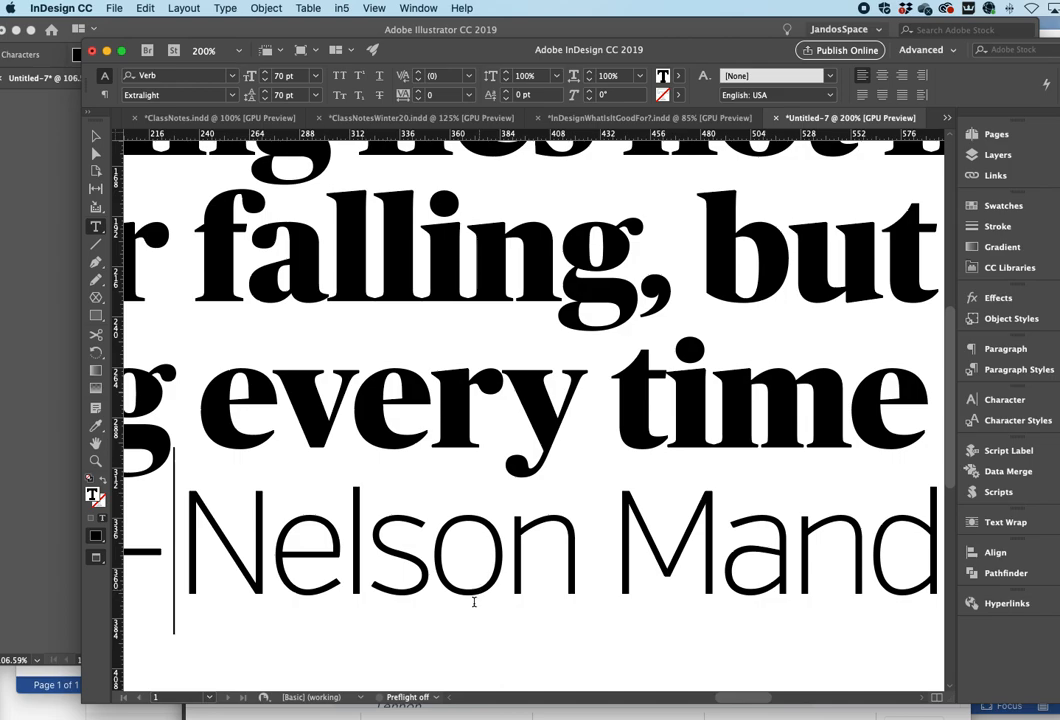
scroll(504, 620, "left", 3)
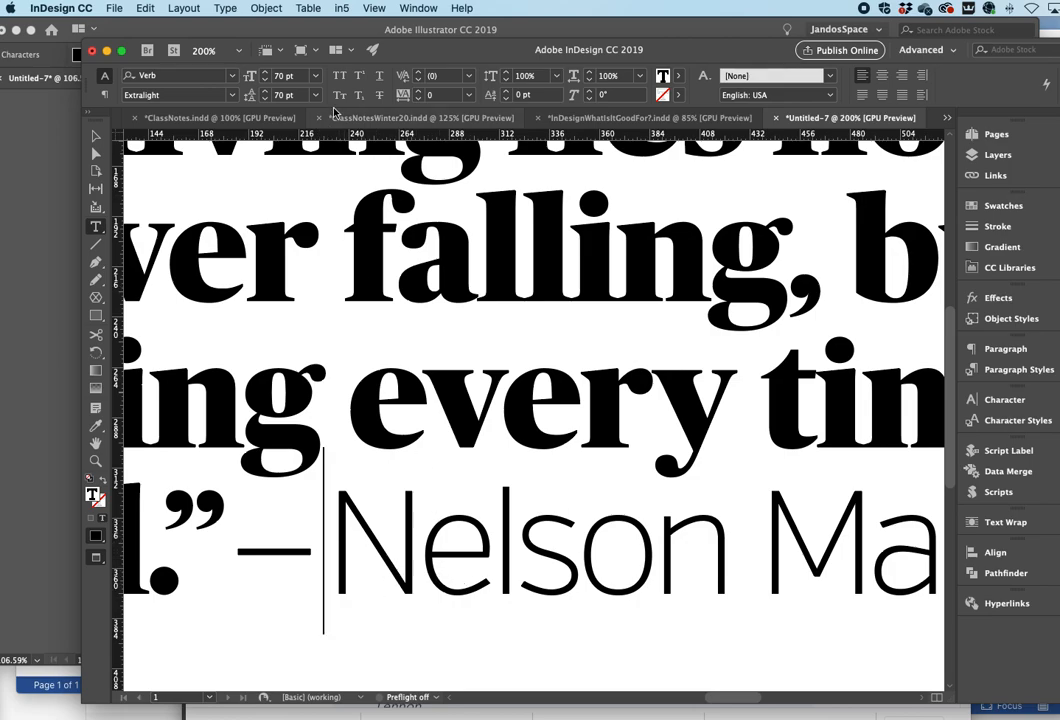
left_click(470, 78)
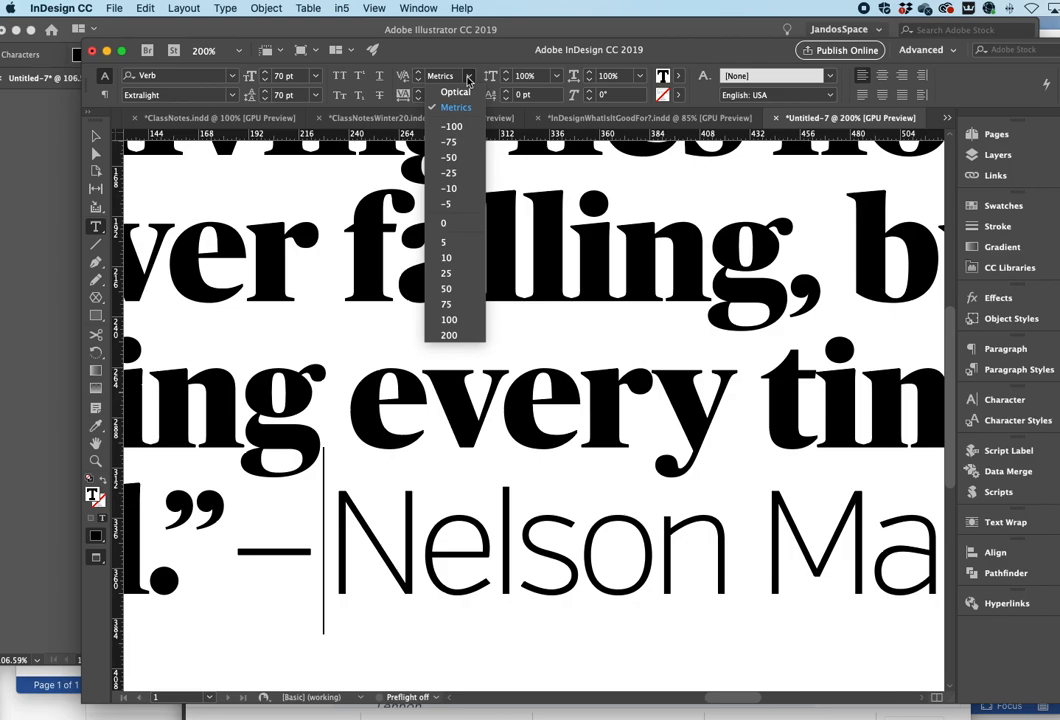
left_click(449, 142)
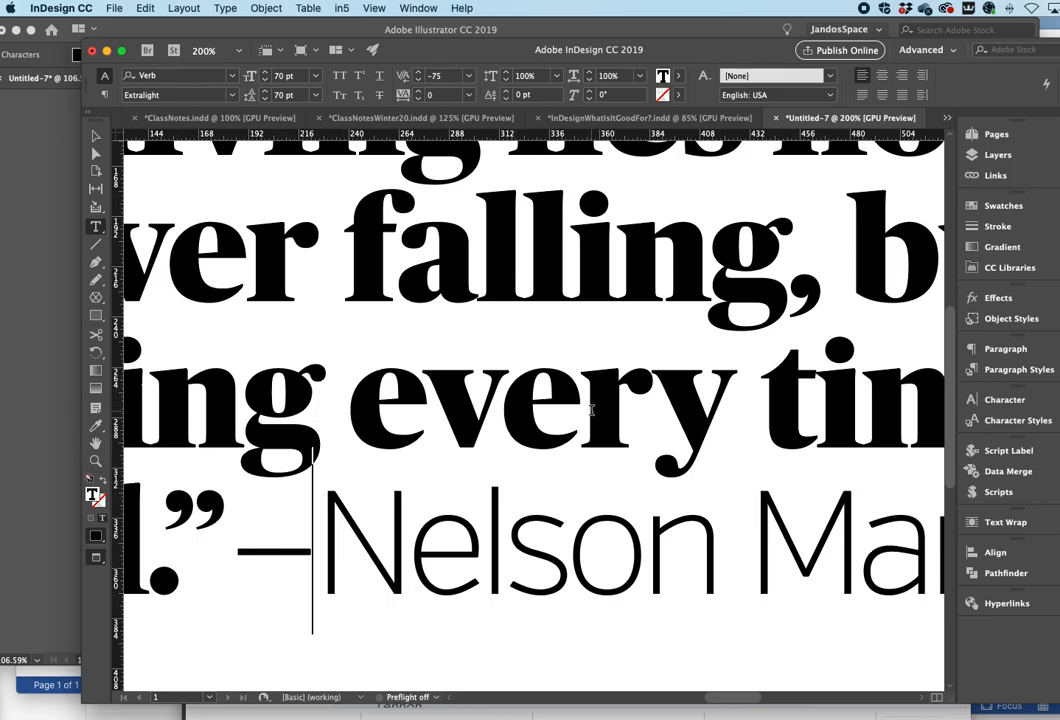
scroll(590, 410, "up", 1)
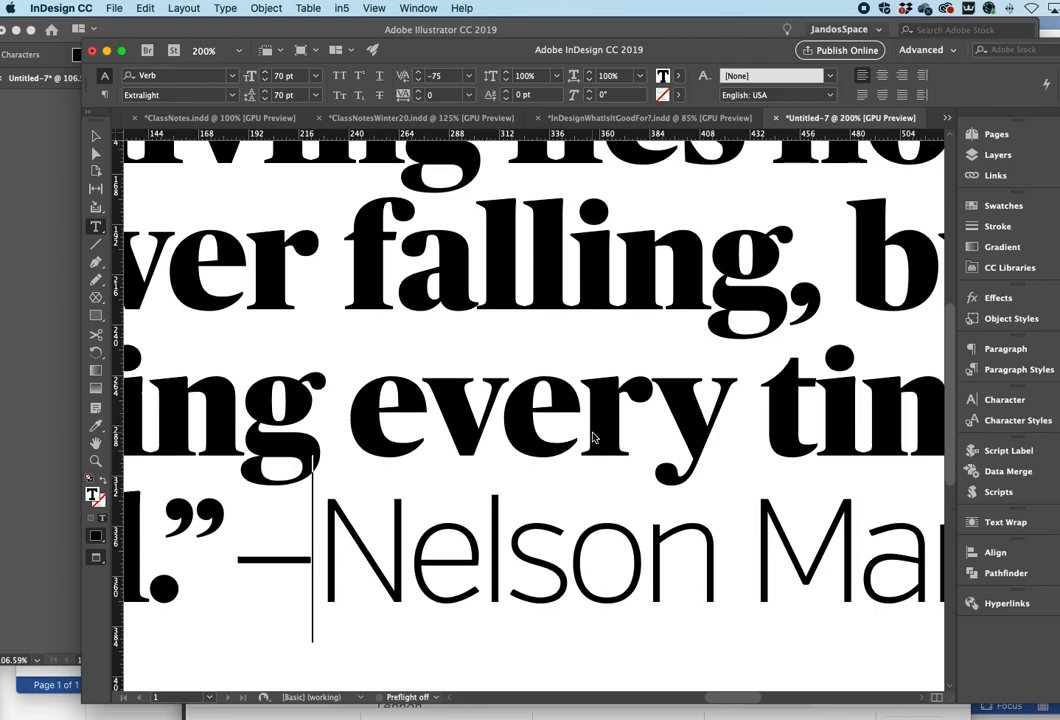
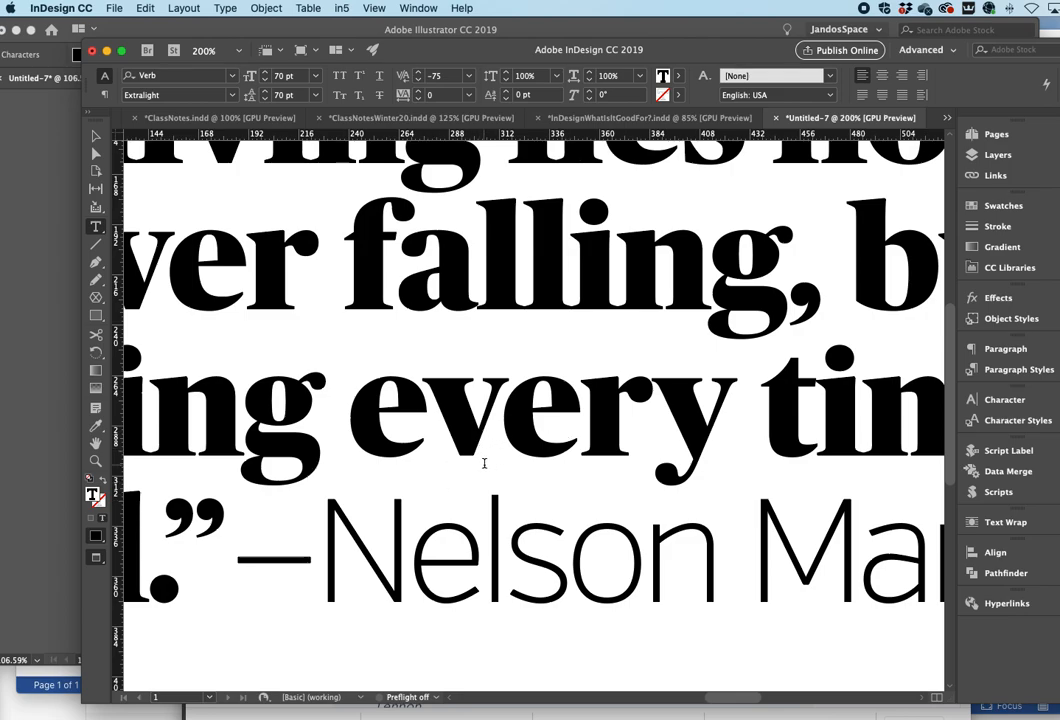
- Inspect the kerning inside 'every' and the tracking of 'Nelson Mandela'
scroll(636, 404, "right", 5)
scroll(641, 408, "left", 3)
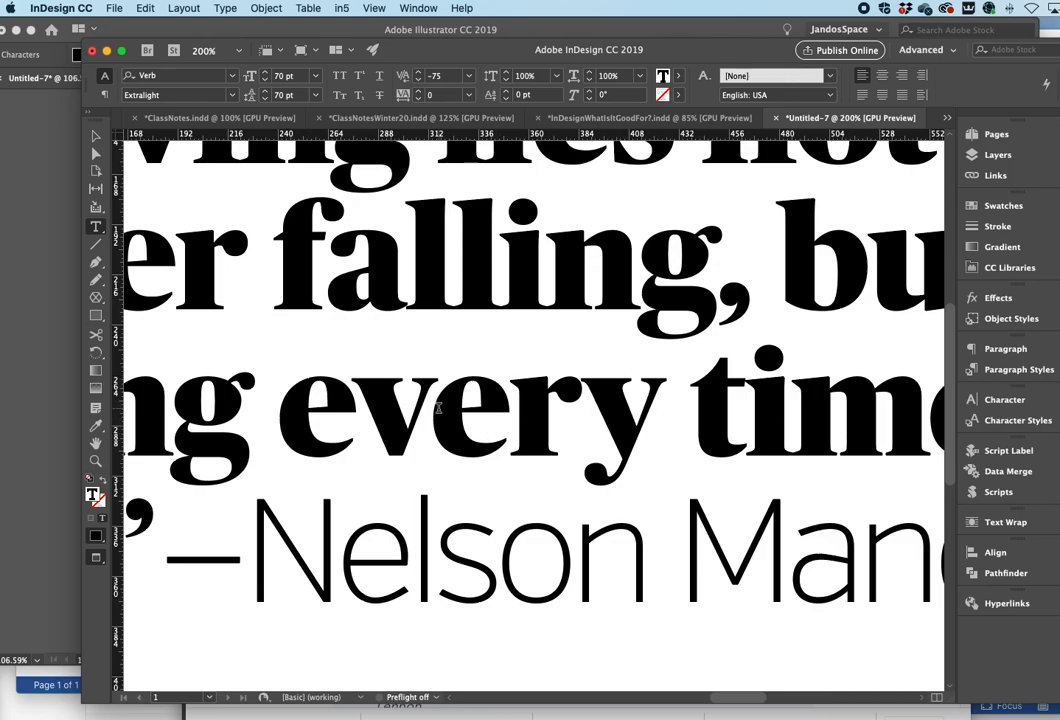
left_click(507, 421)
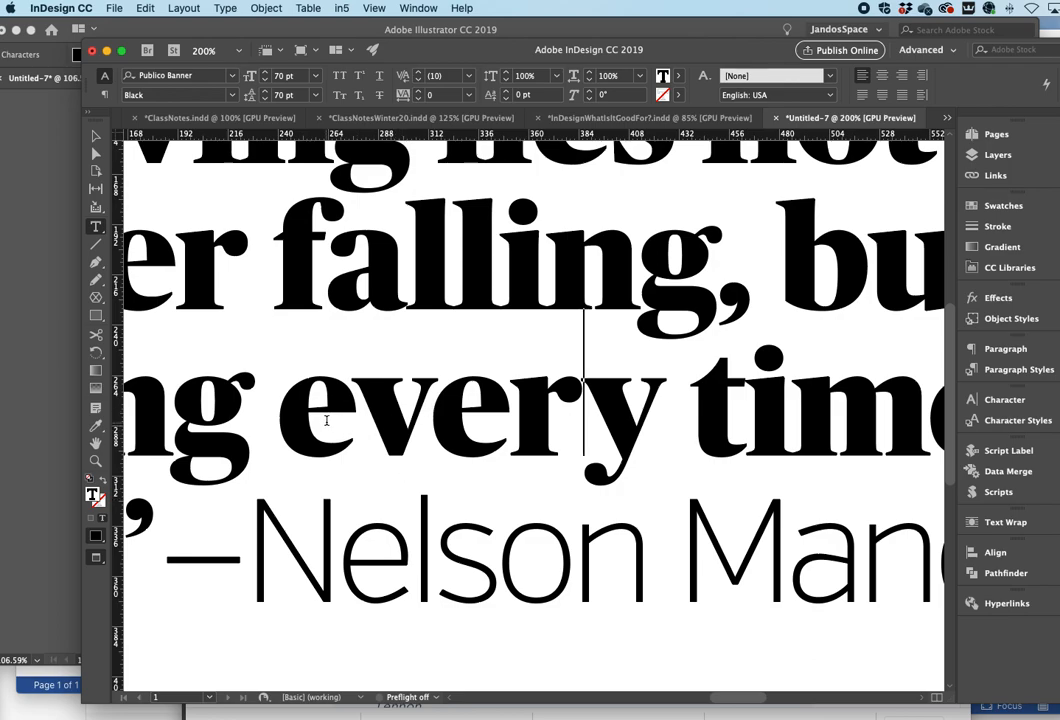
key("Left")
key("Left")
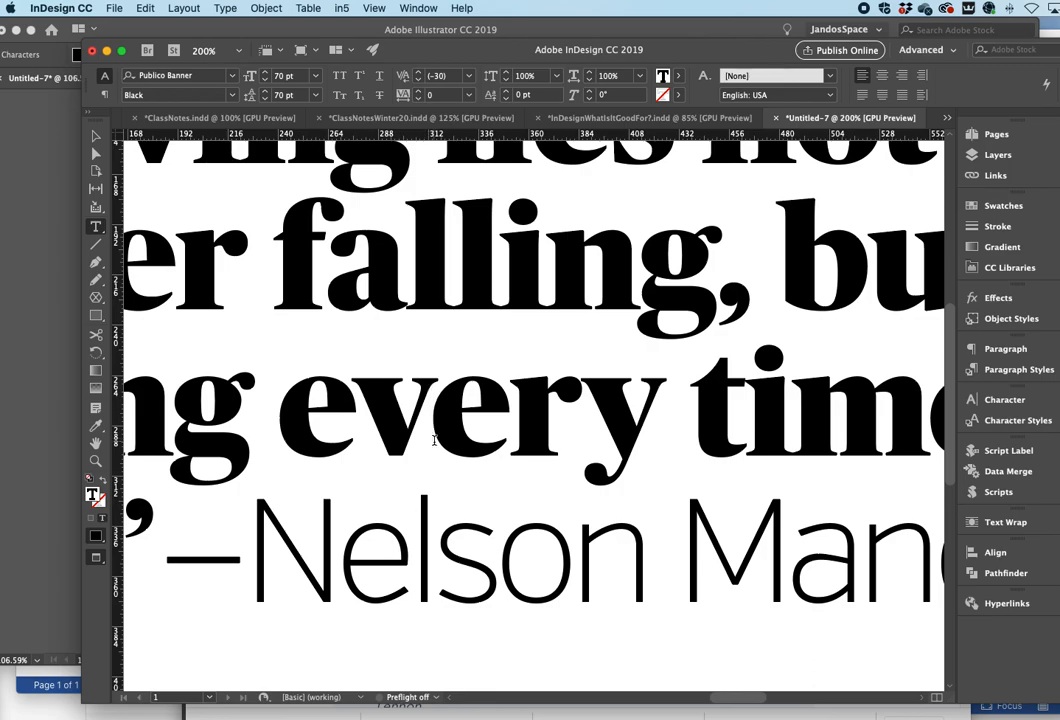
left_click_drag(337, 539, 899, 535)
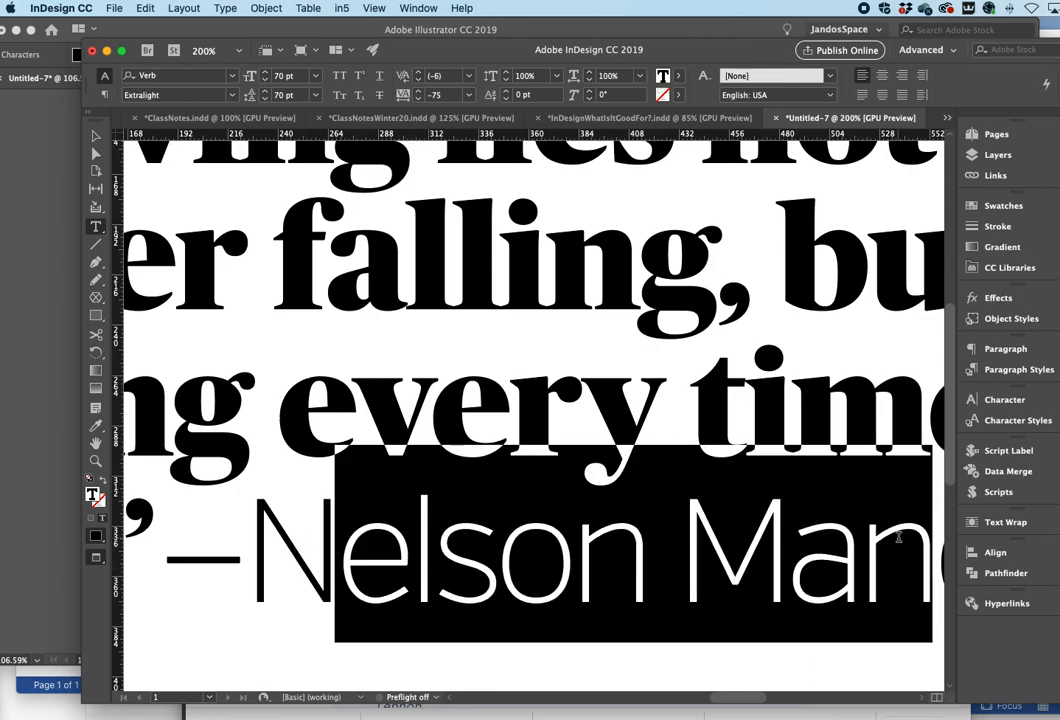
left_click(808, 549)
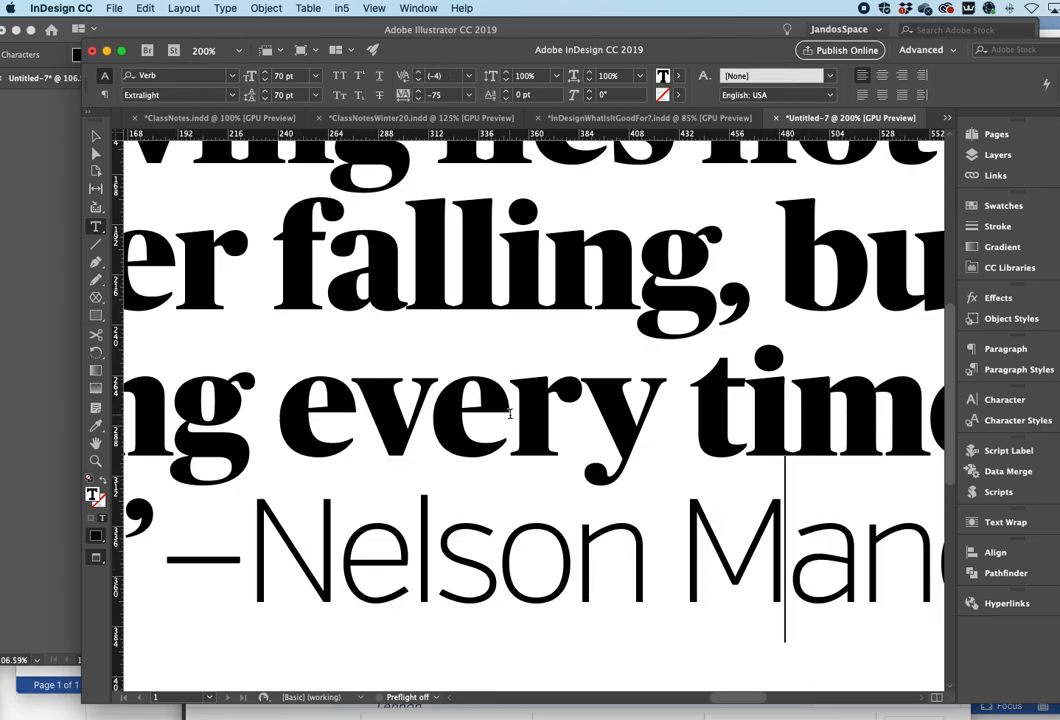
- Set the kerning between 'v' and 'e' in 'every' to -57
left_click(433, 401)
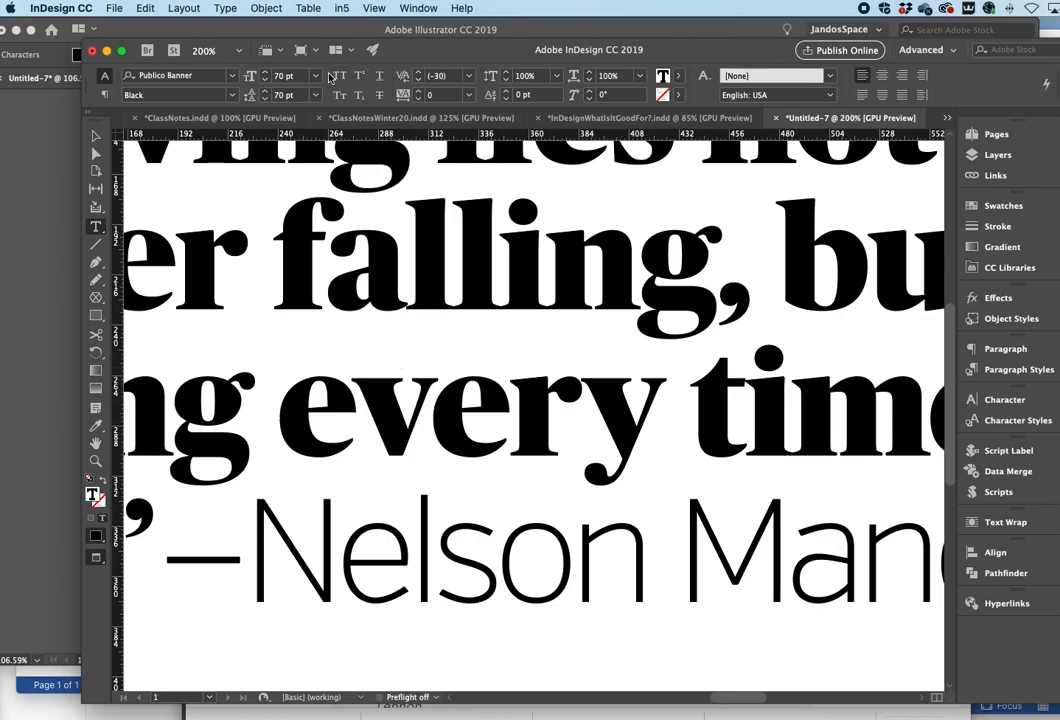
left_click(470, 76)
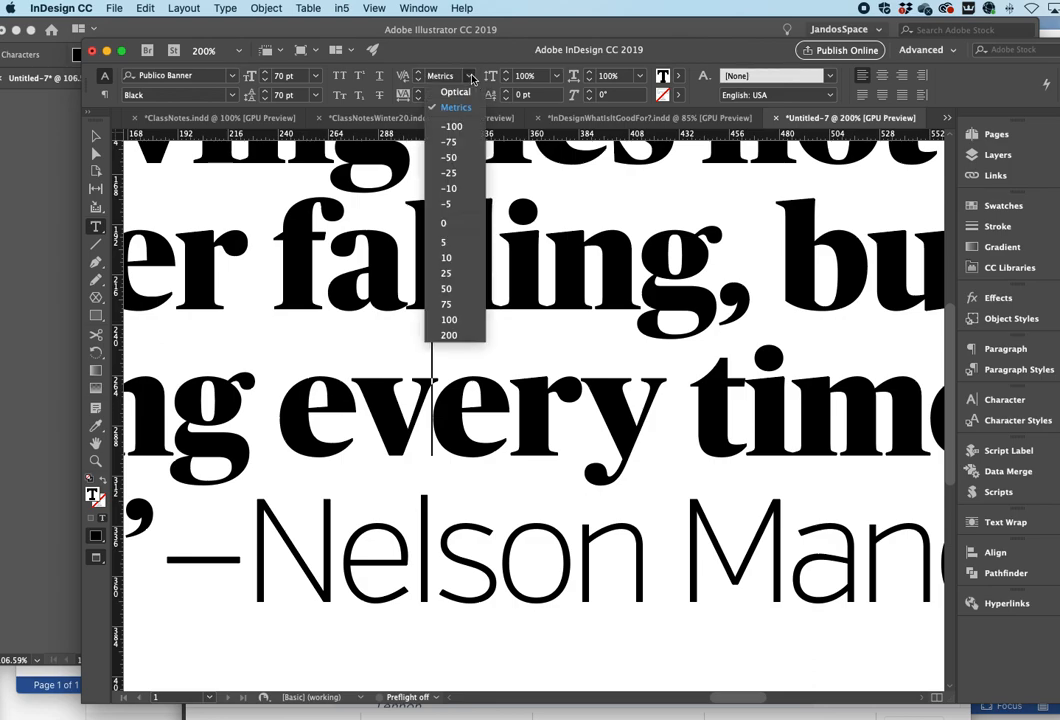
left_click(459, 158)
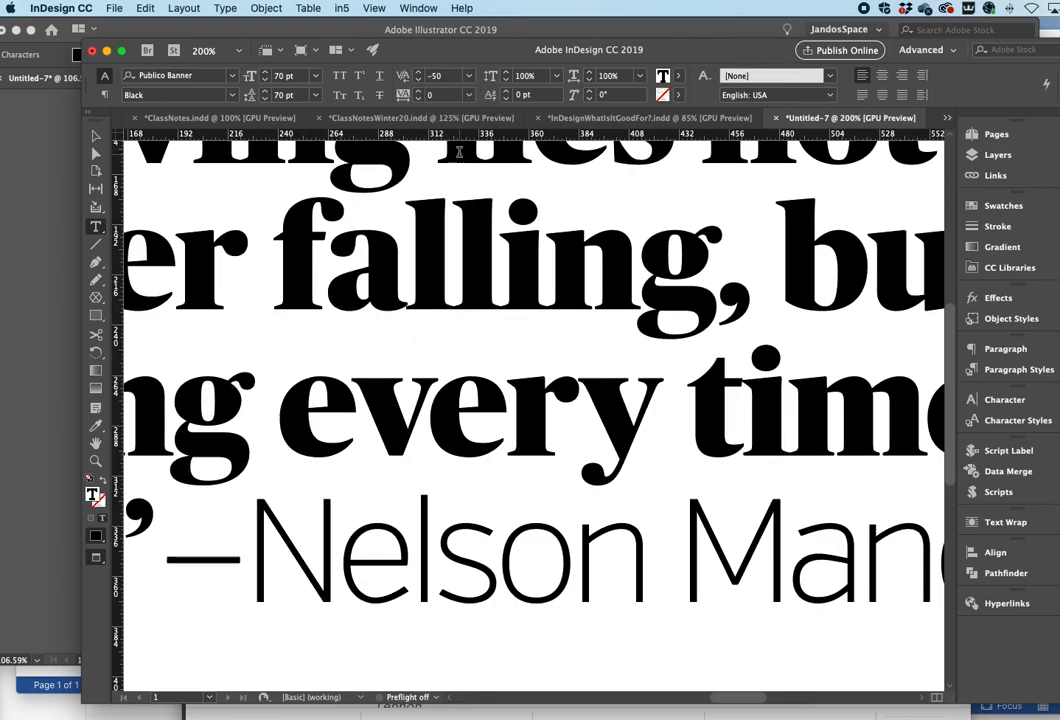
double_click(438, 77)
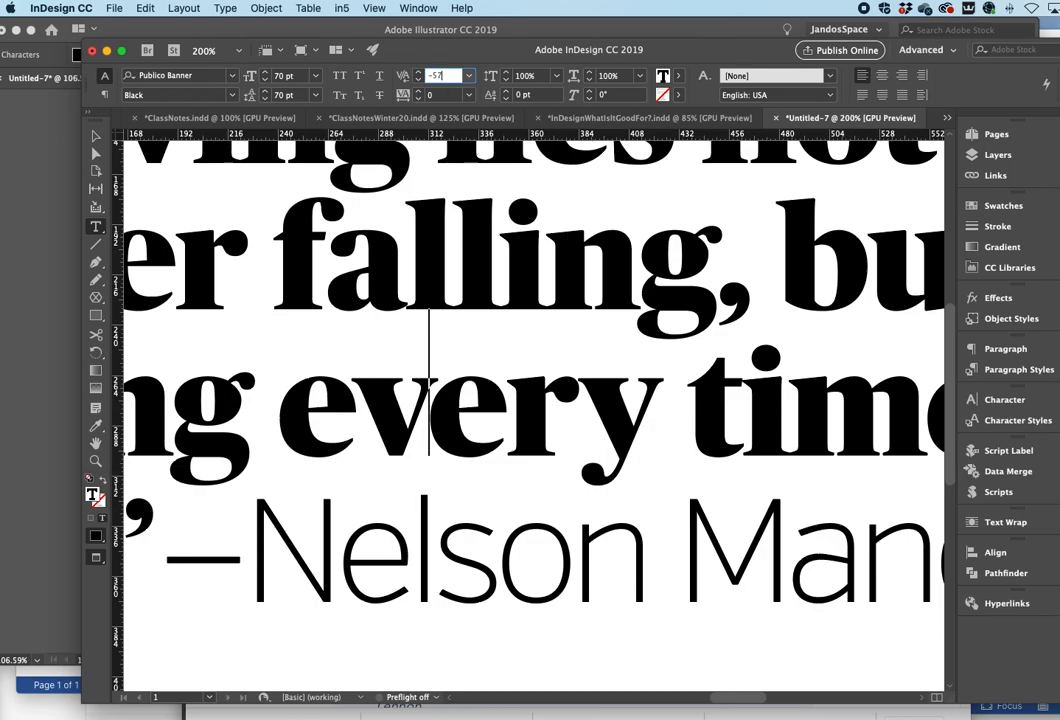
key("Return")
- Tighten the kerning between 'e' and 'v' in 'every' to -45
key("Left")
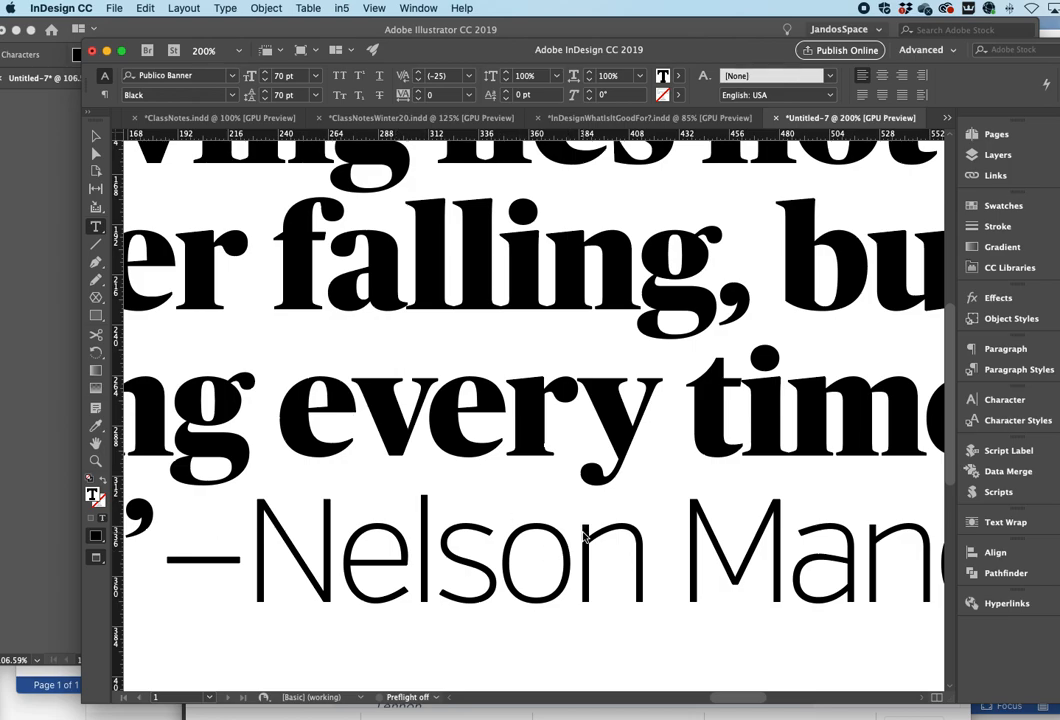
key("alt+Left")
key("alt+Left")
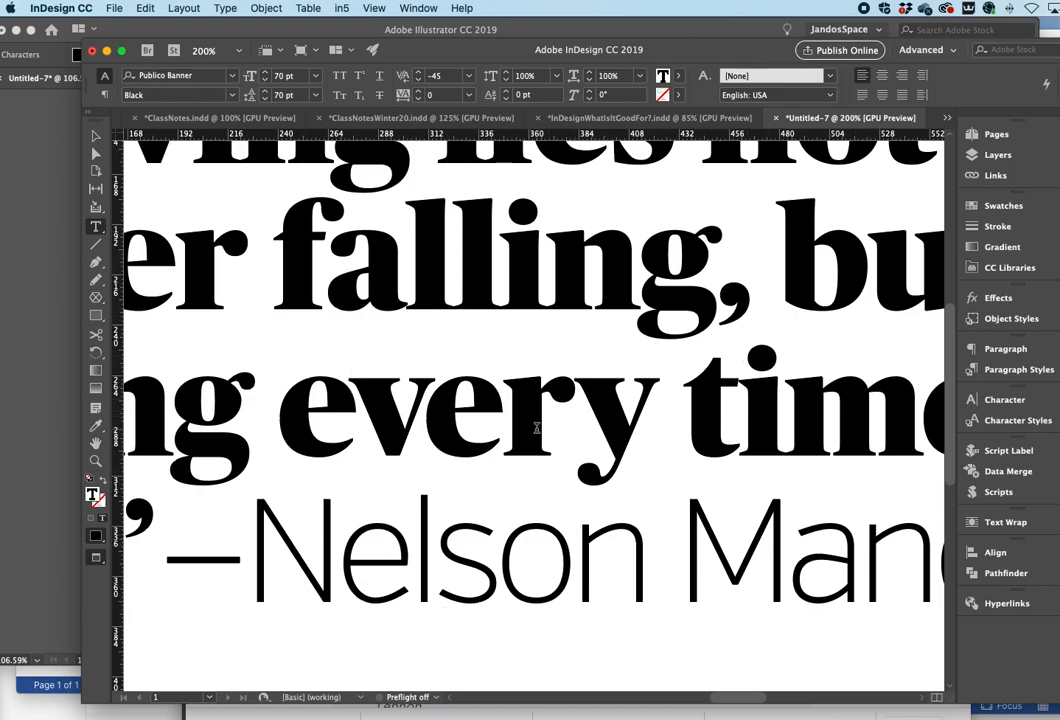
- Set the kerning between 'r' and 'y' in 'every' to -15
left_click(504, 431)
key("alt+Left")
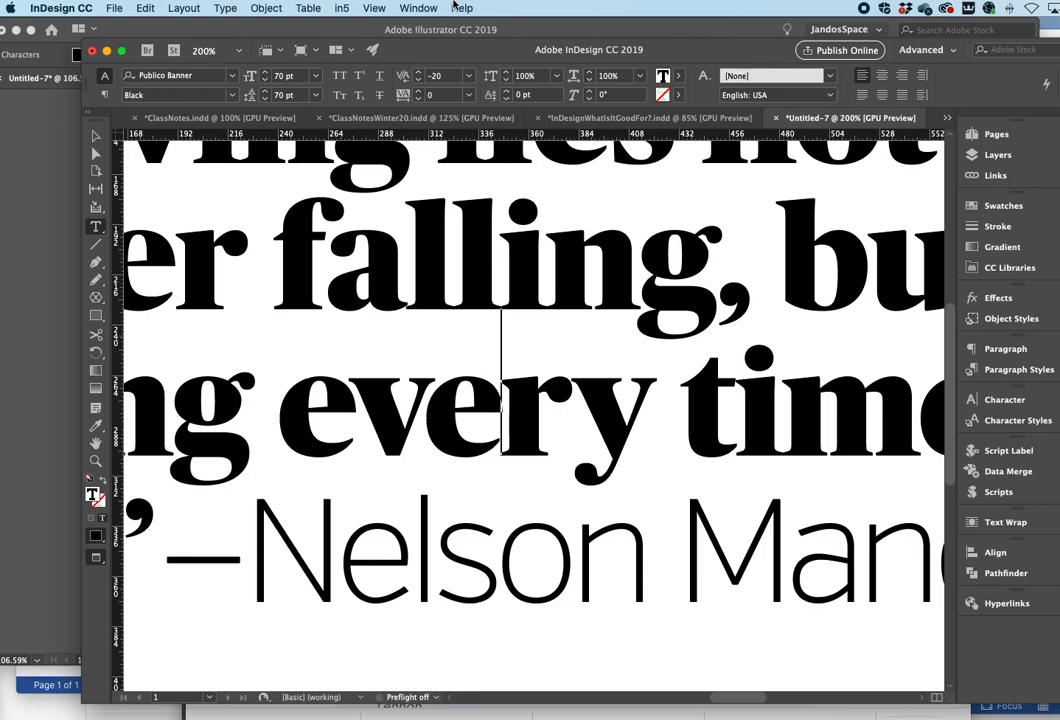
left_click_drag(439, 78, 433, 77)
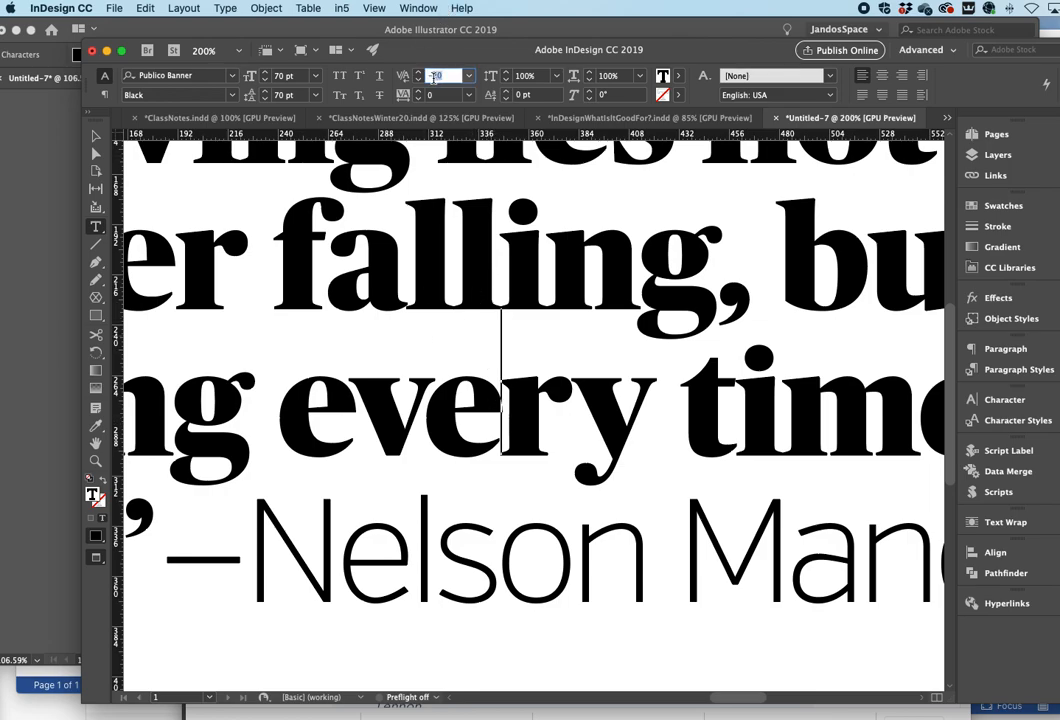
type("-1")
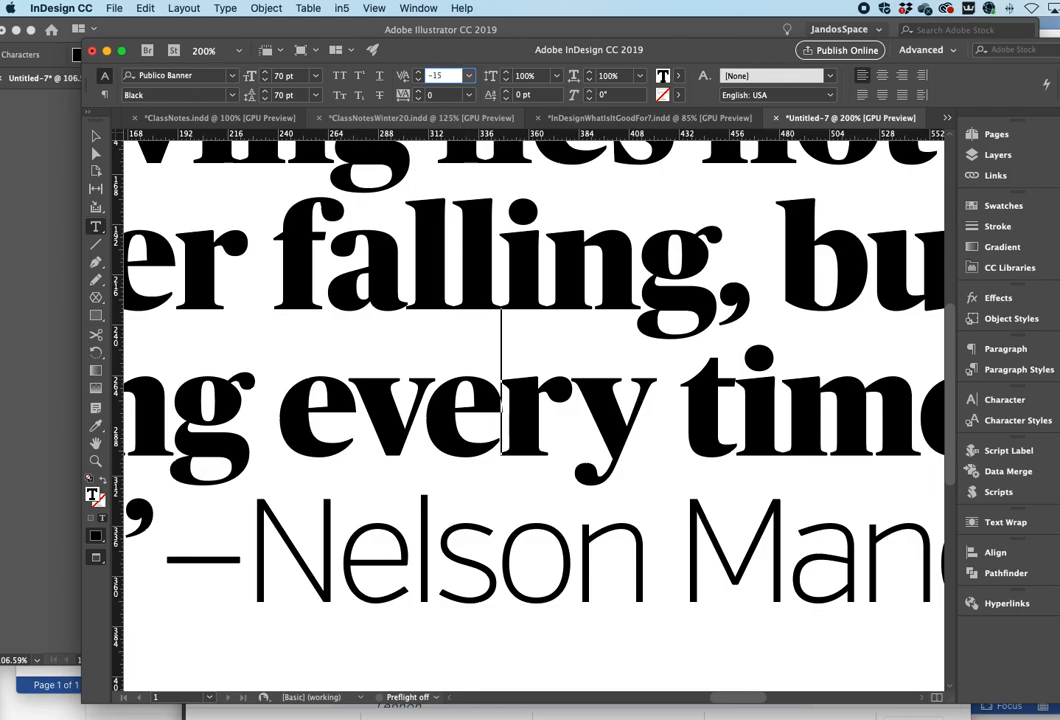
type("5")
key("Return")
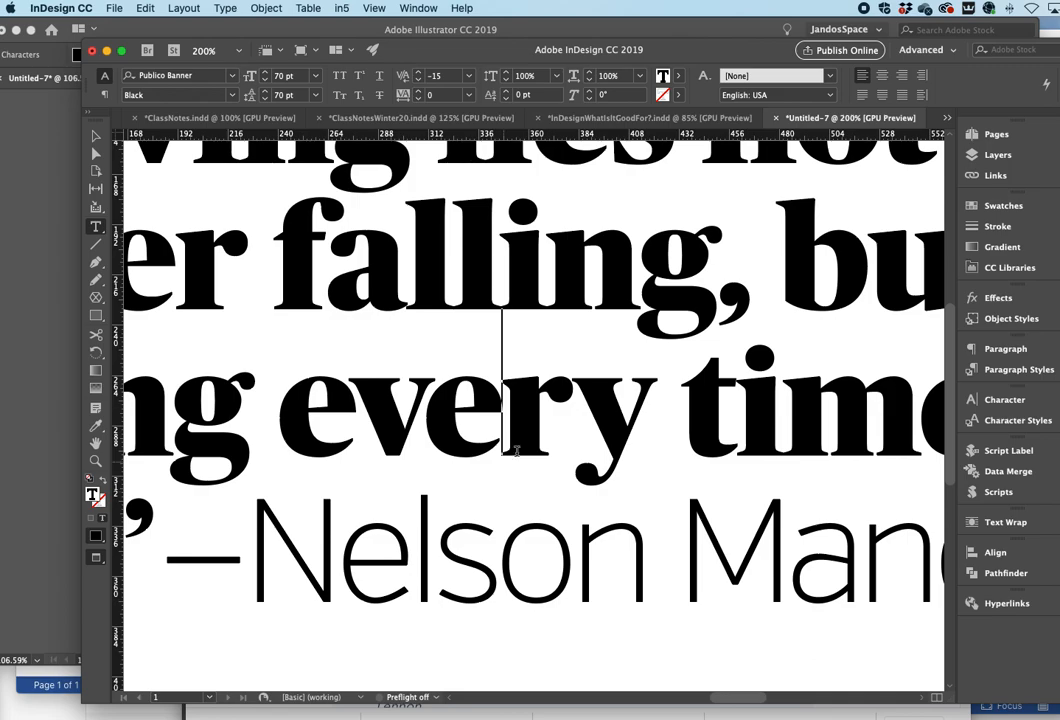
- Tighten the kerning between 'n' and 'g' in 'falling' to -25
left_click(574, 390)
left_click(605, 297)
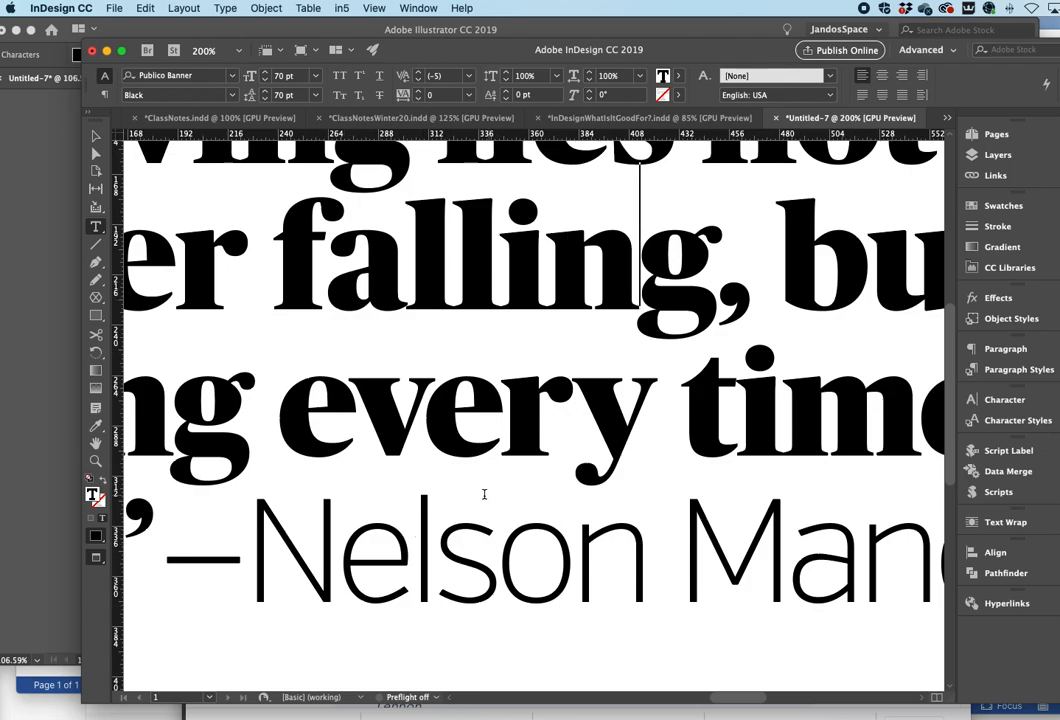
key("alt+Left")
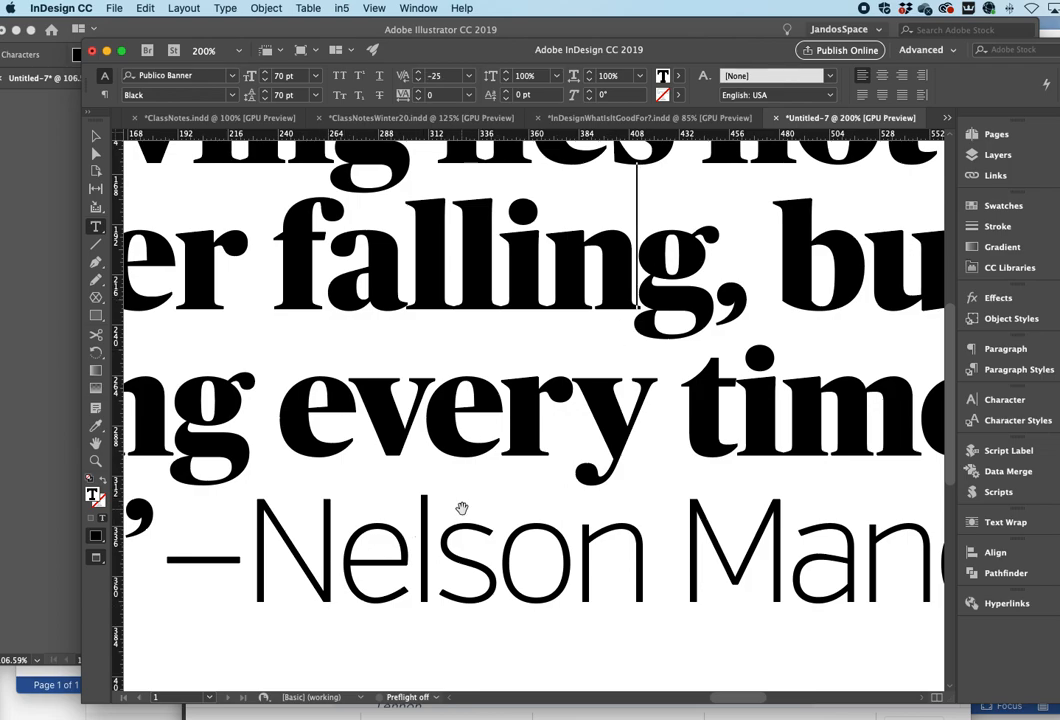
- Tighten the kerning between 'w' and 'e' in 'we' on the fourth line
scroll(273, 535, "up", 3)
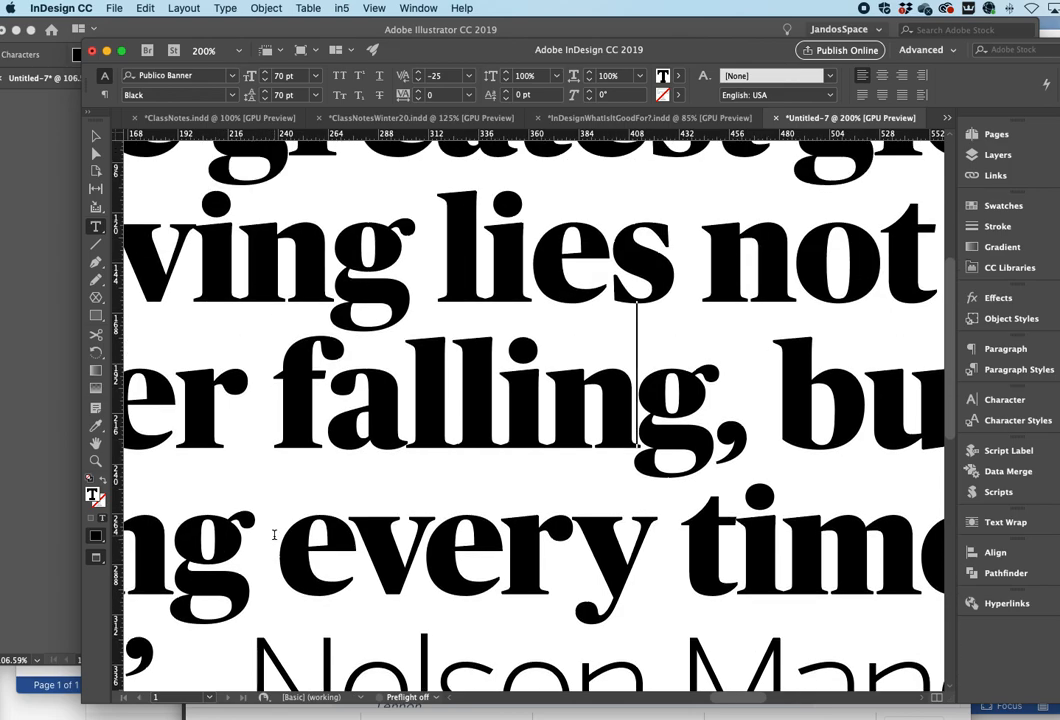
key("super+0")
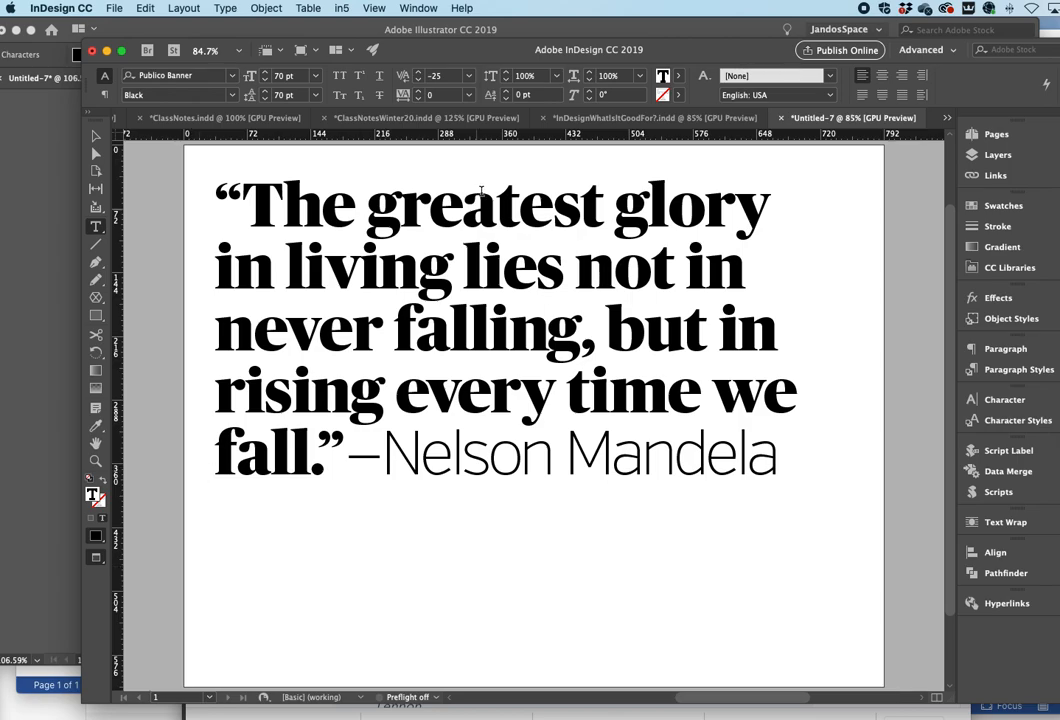
left_click_drag(386, 225, 430, 392)
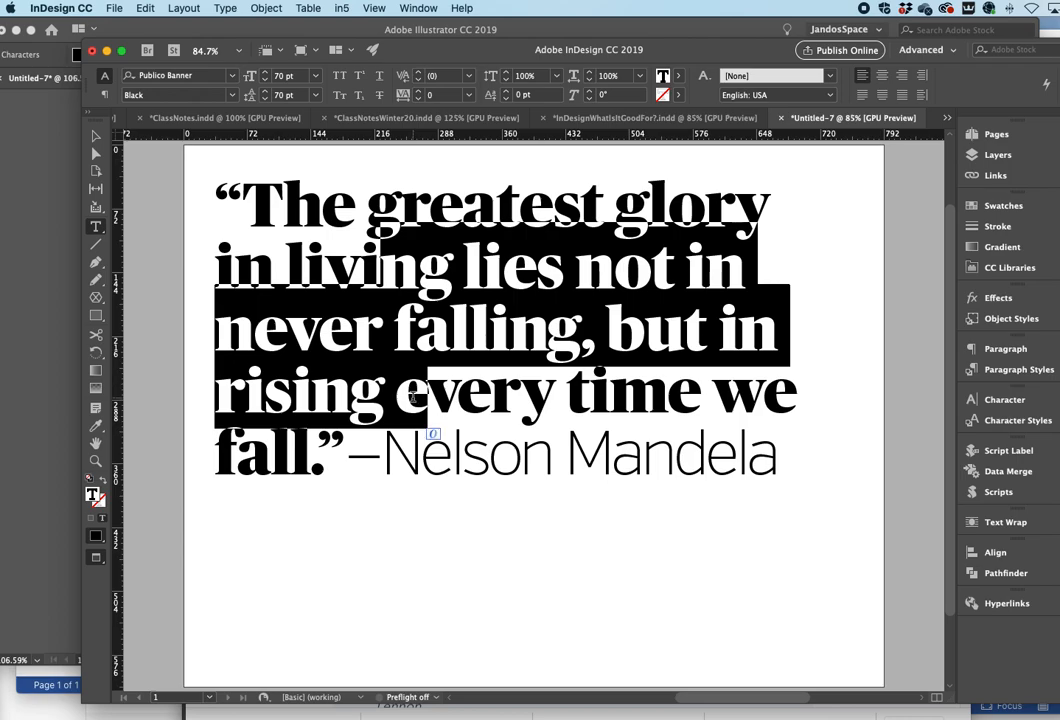
left_click(772, 388)
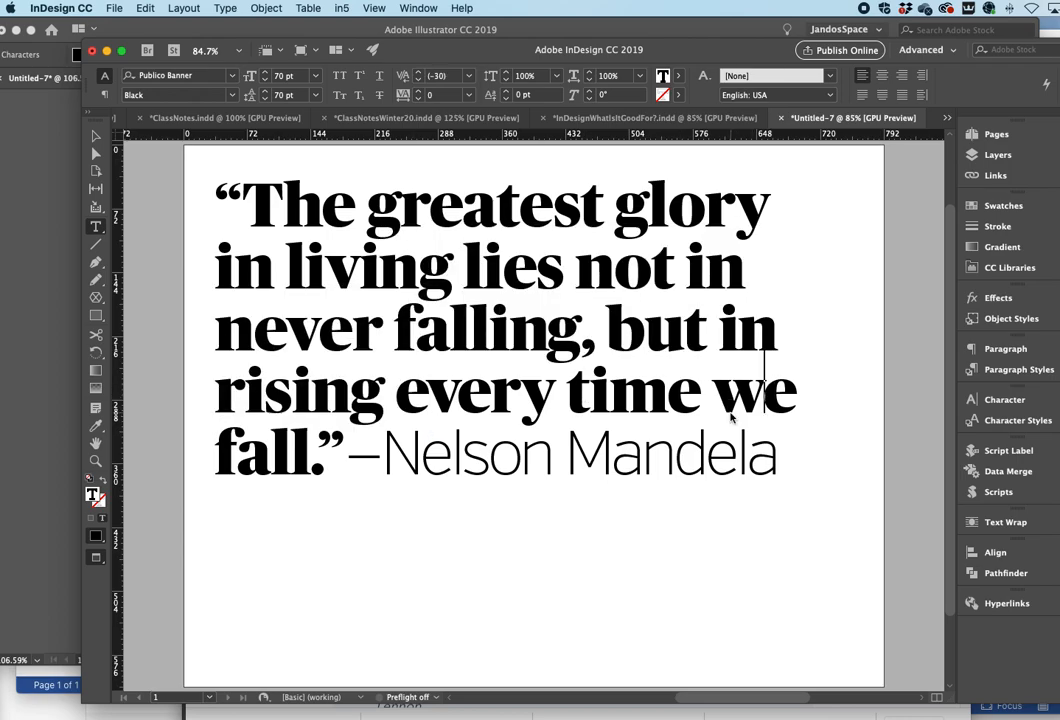
key("alt+Left")
key("alt+Left")
key("alt+Left")
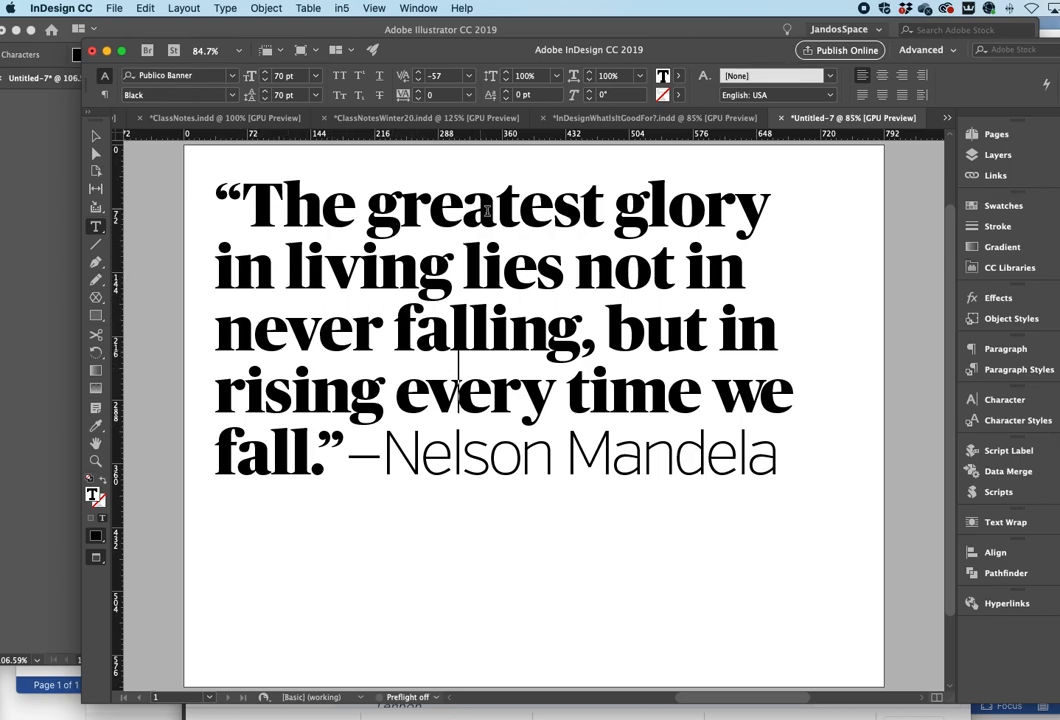
- Tighten the kerning between 'i' and 'e' in 'lies' to -40
left_click(502, 265)
key("alt+Left")
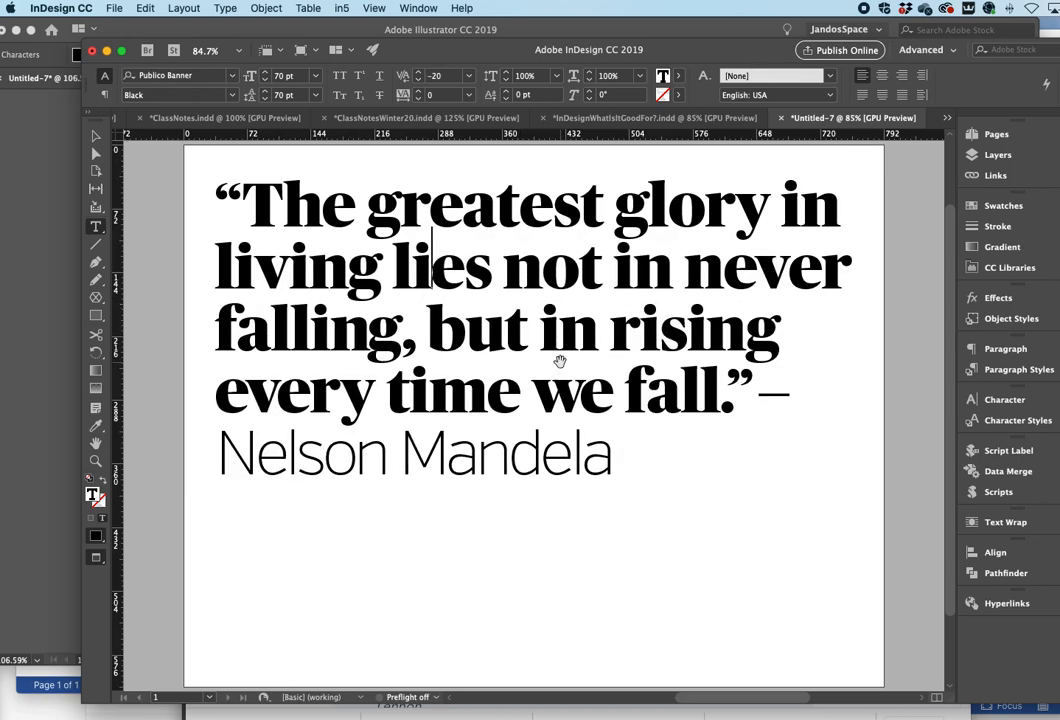
key("alt+Left")
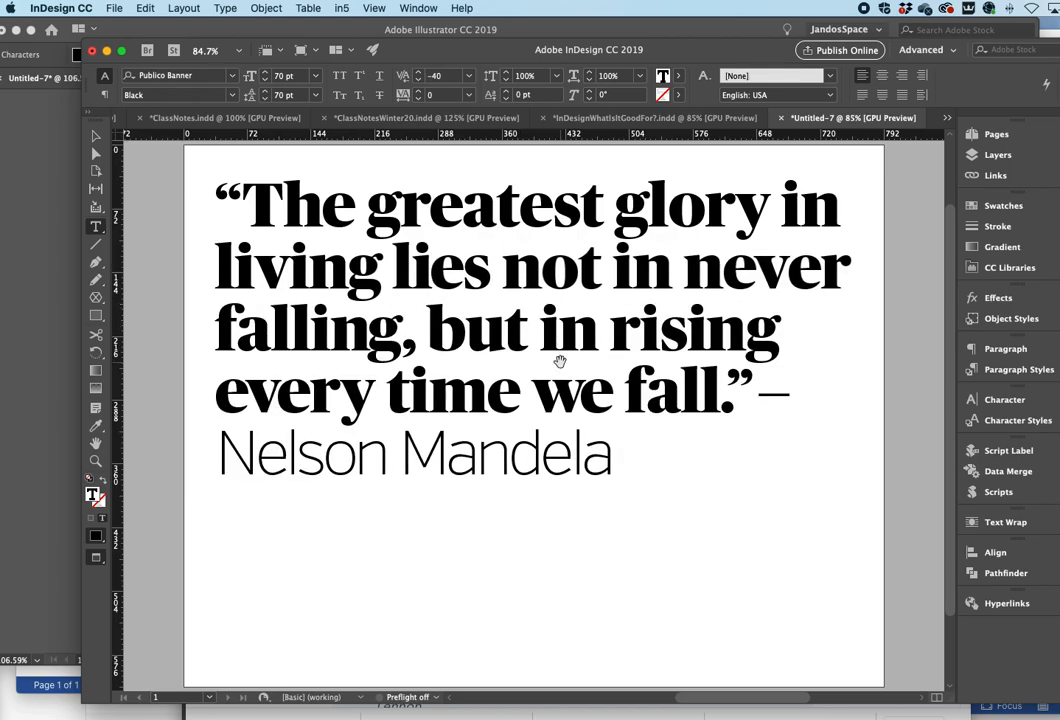
- Insert a forced line break before 'in' after 'glory' on the first line
left_click(783, 200)
key("shift+Return")
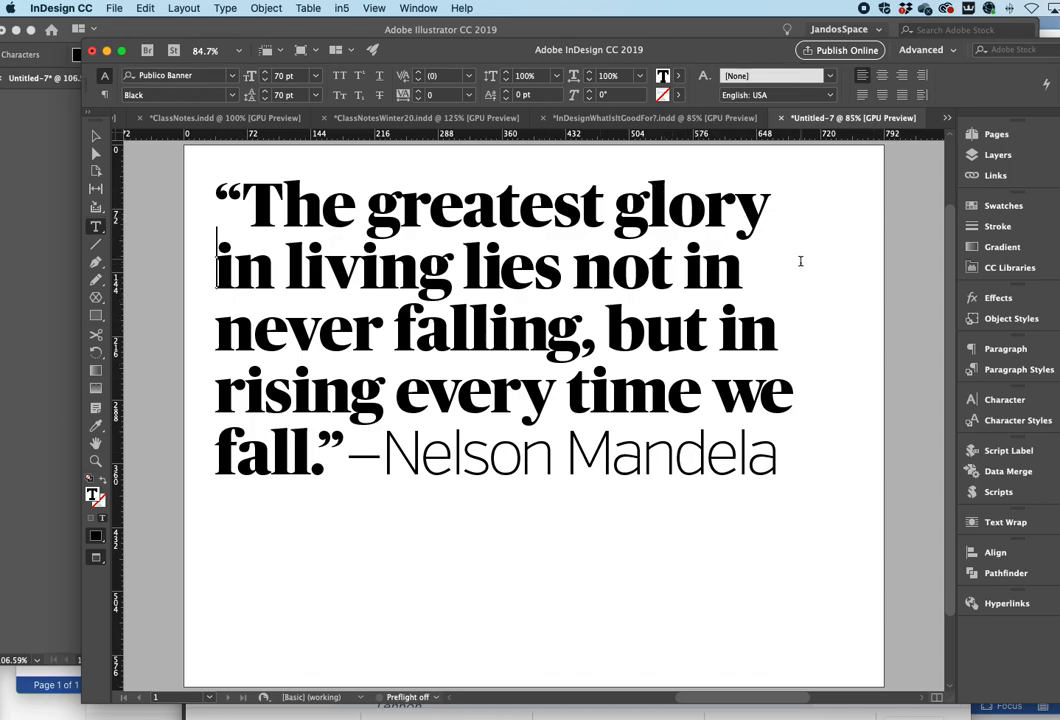
- Set the text frame's vertical justification to Center in Text Frame Options
left_click(717, 315)
key("Escape")
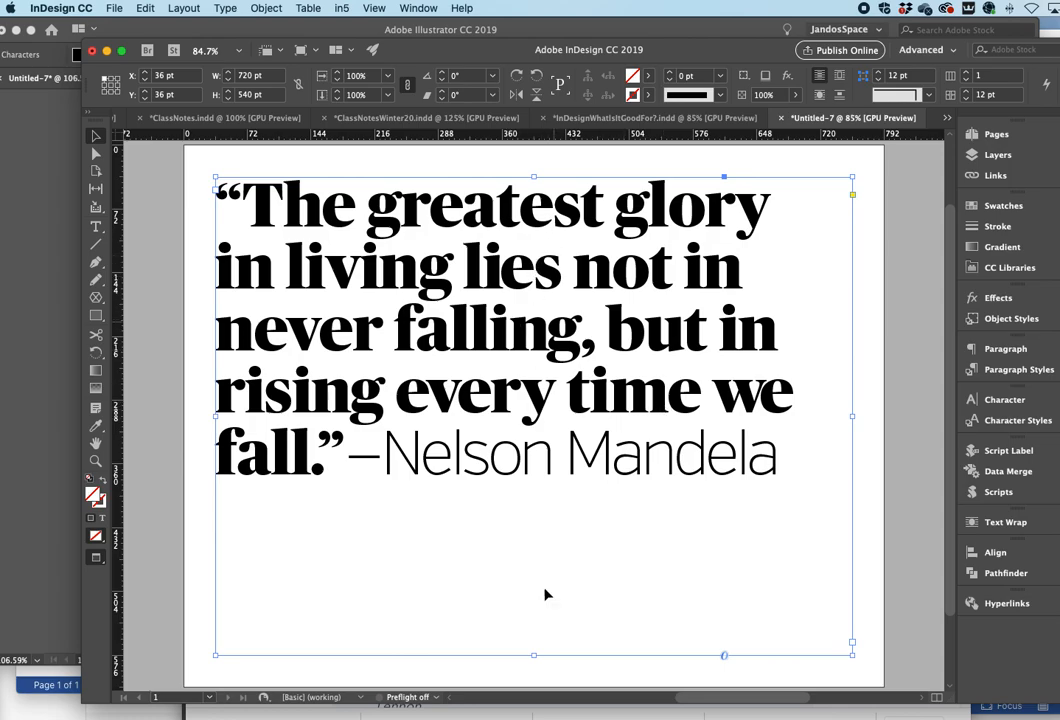
left_click(266, 8)
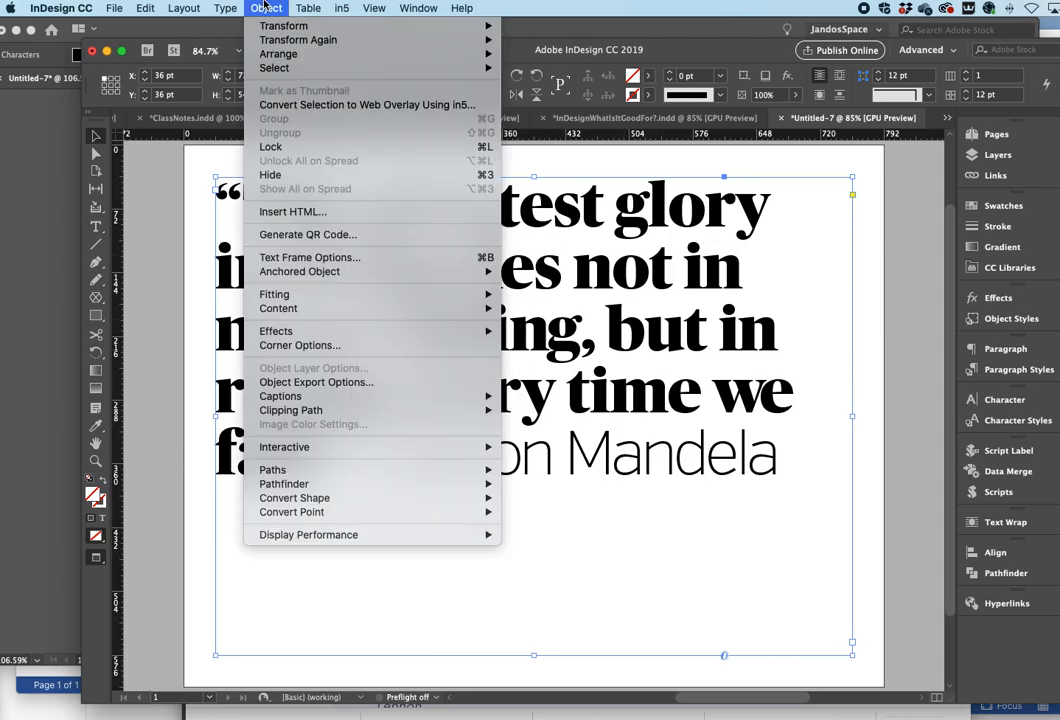
left_click(367, 258)
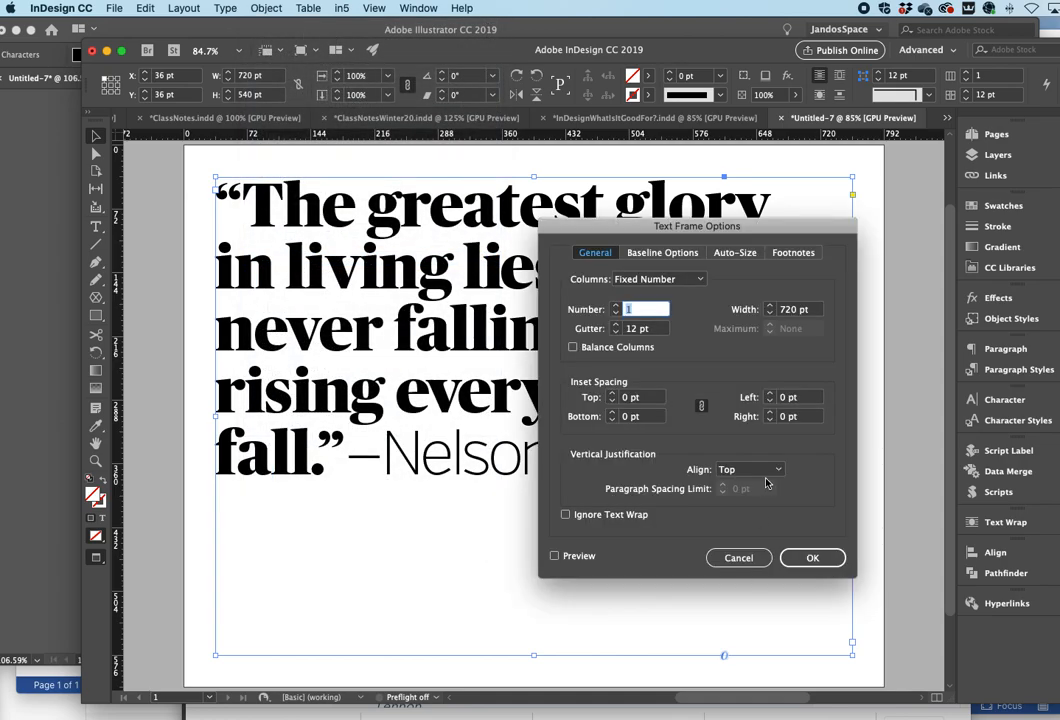
left_click(770, 471)
left_click(764, 481)
left_click(752, 472)
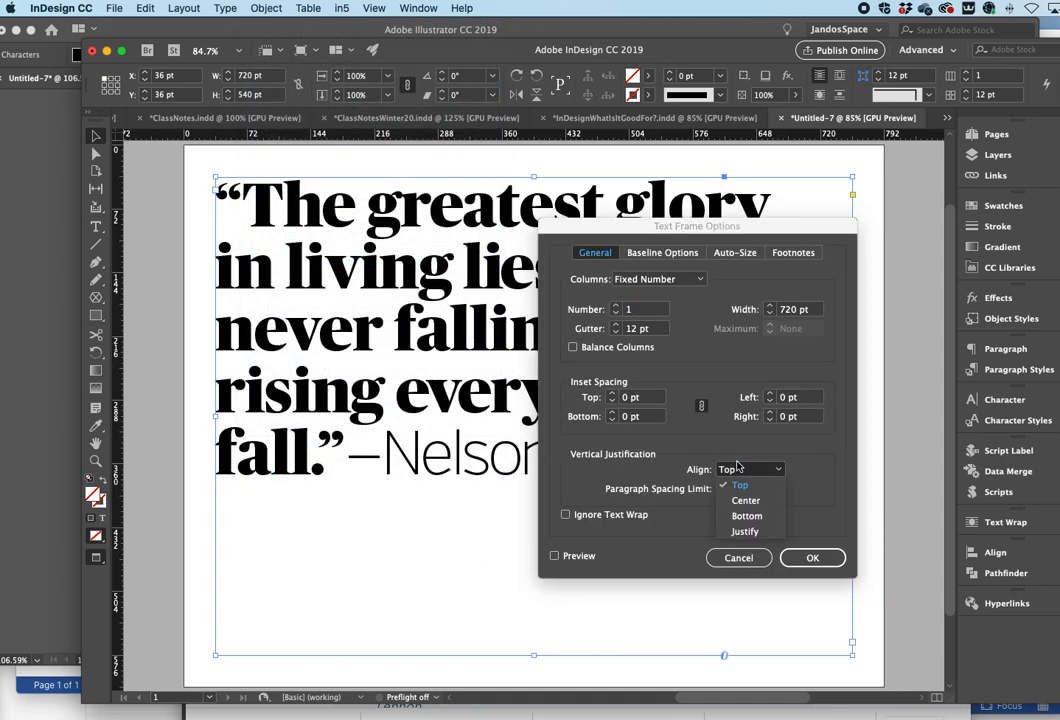
left_click(745, 500)
left_click(812, 557)
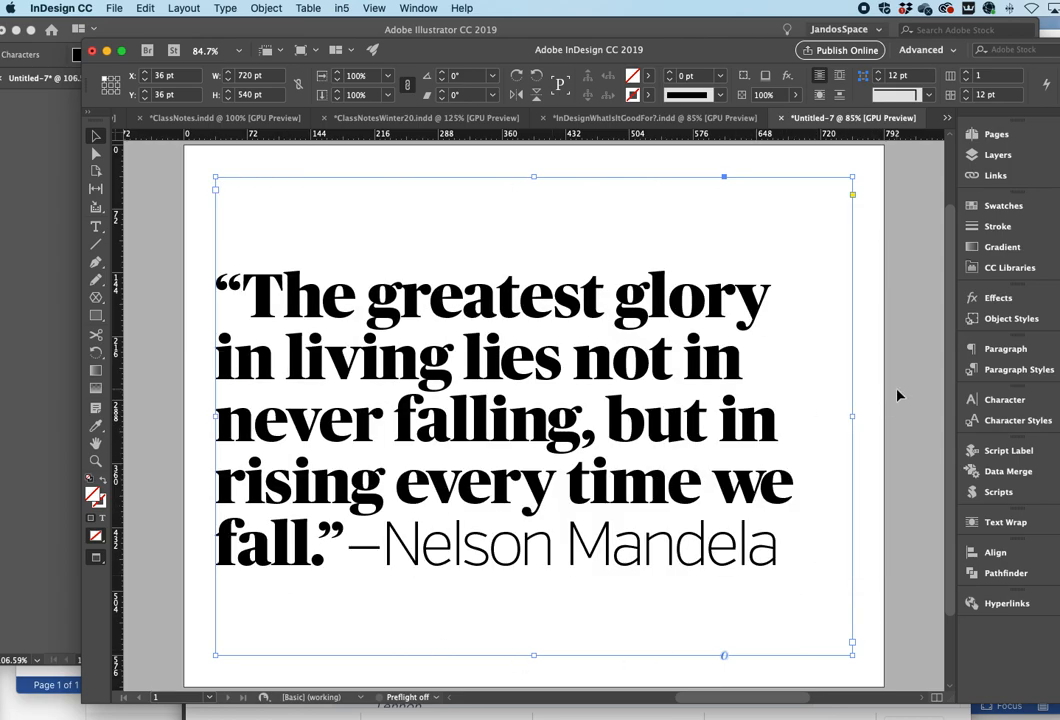
- Nudge the quote's text frame to the right to an X position of 49 pt
left_click(897, 396)
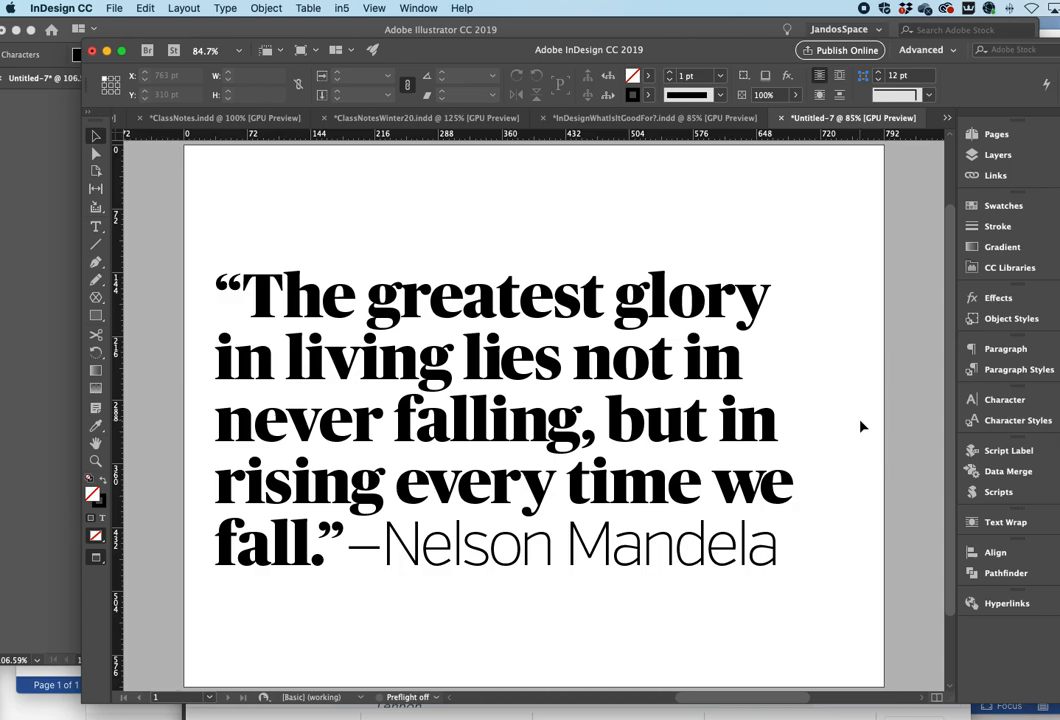
left_click(553, 432)
key("Right")
key("Right")
key("Right")
key("Right")
key("Right")
key("Right")
key("Right")
key("Right")
key("Right")
key("Right")
key("Right")
key("Right")
key("Right")
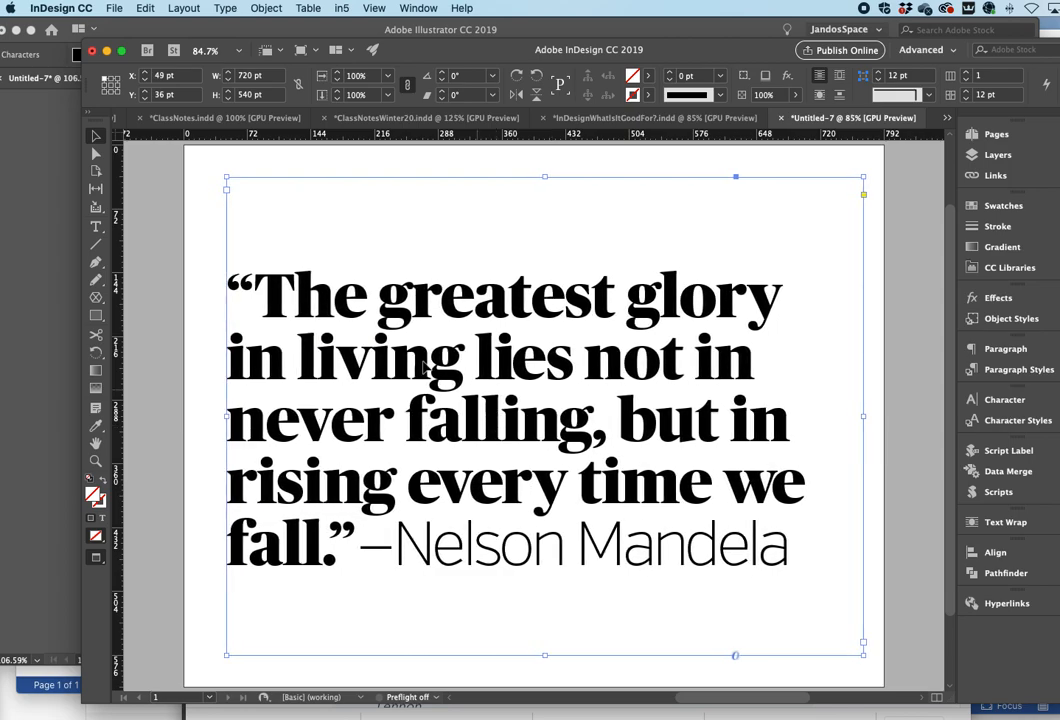
left_click_drag(488, 375, 541, 374)
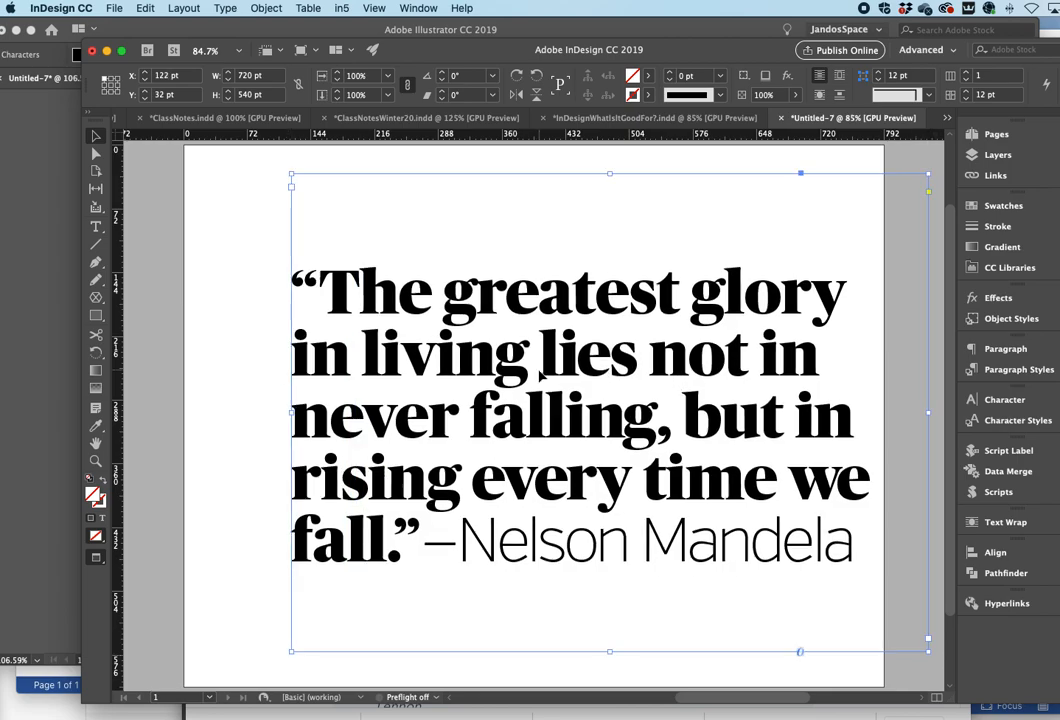
key("super+z")
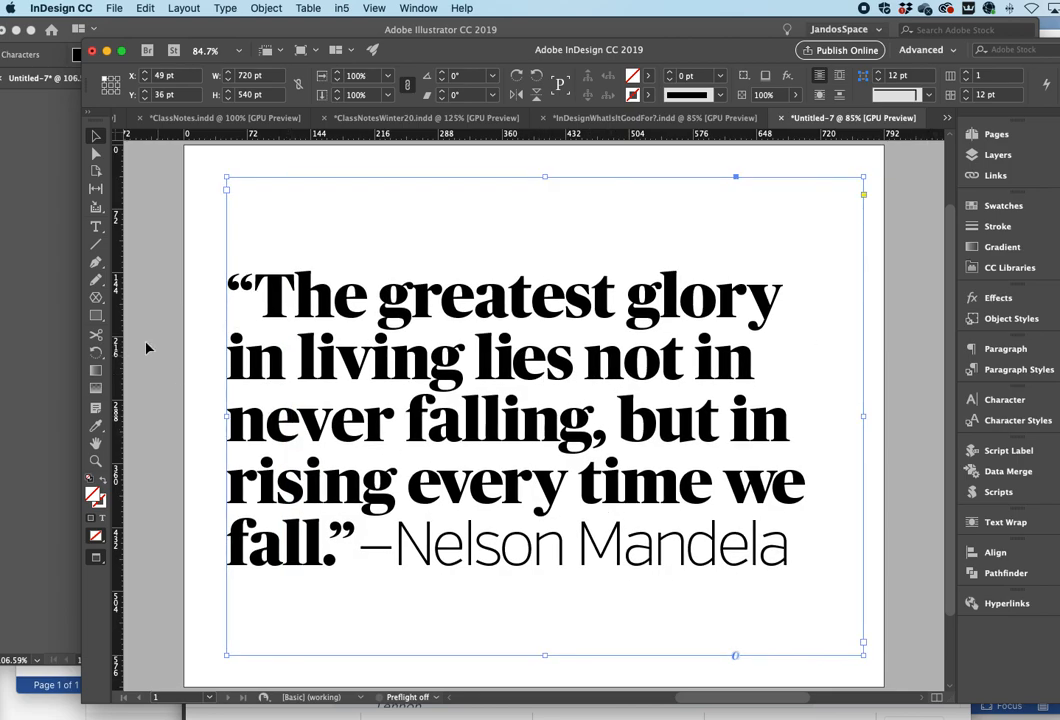
left_click(201, 333)
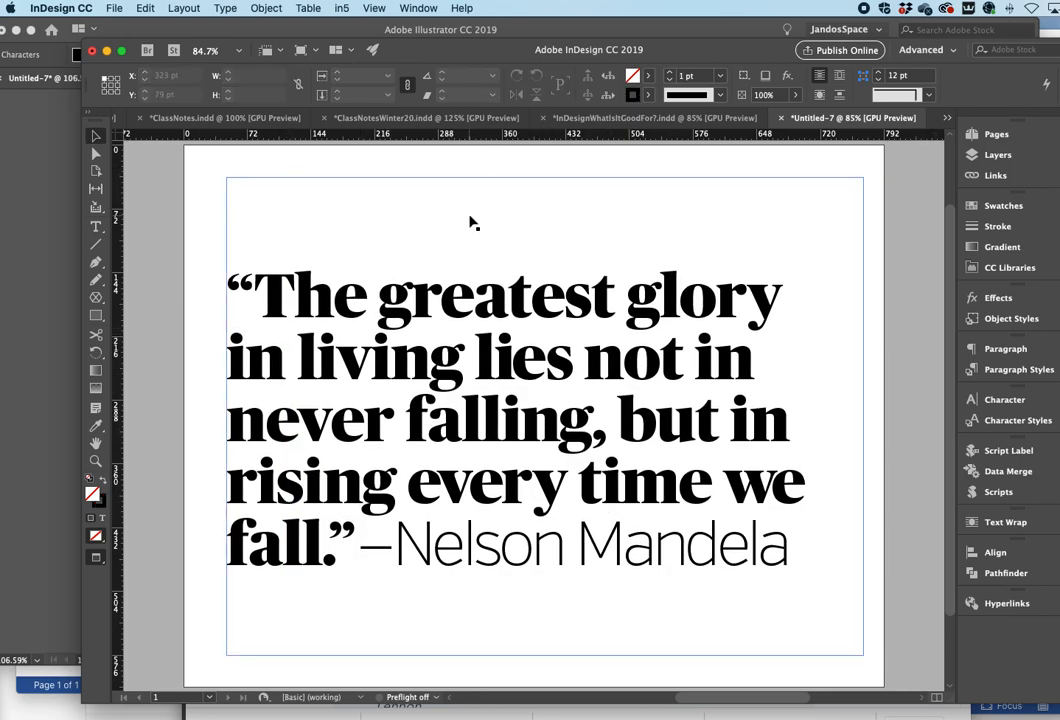